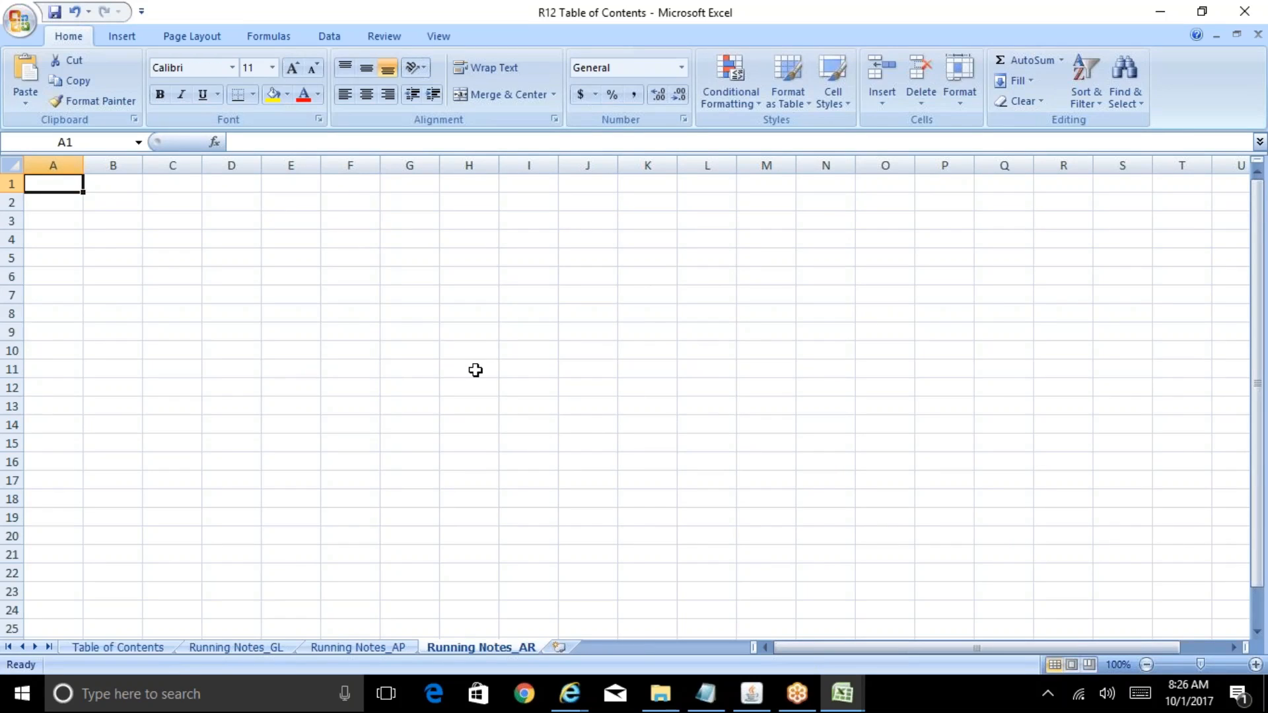
- Enter the heading "Order to Cash" in cell C2 and fit column C's width to it
key(Down)
key(Right)
key(Right)
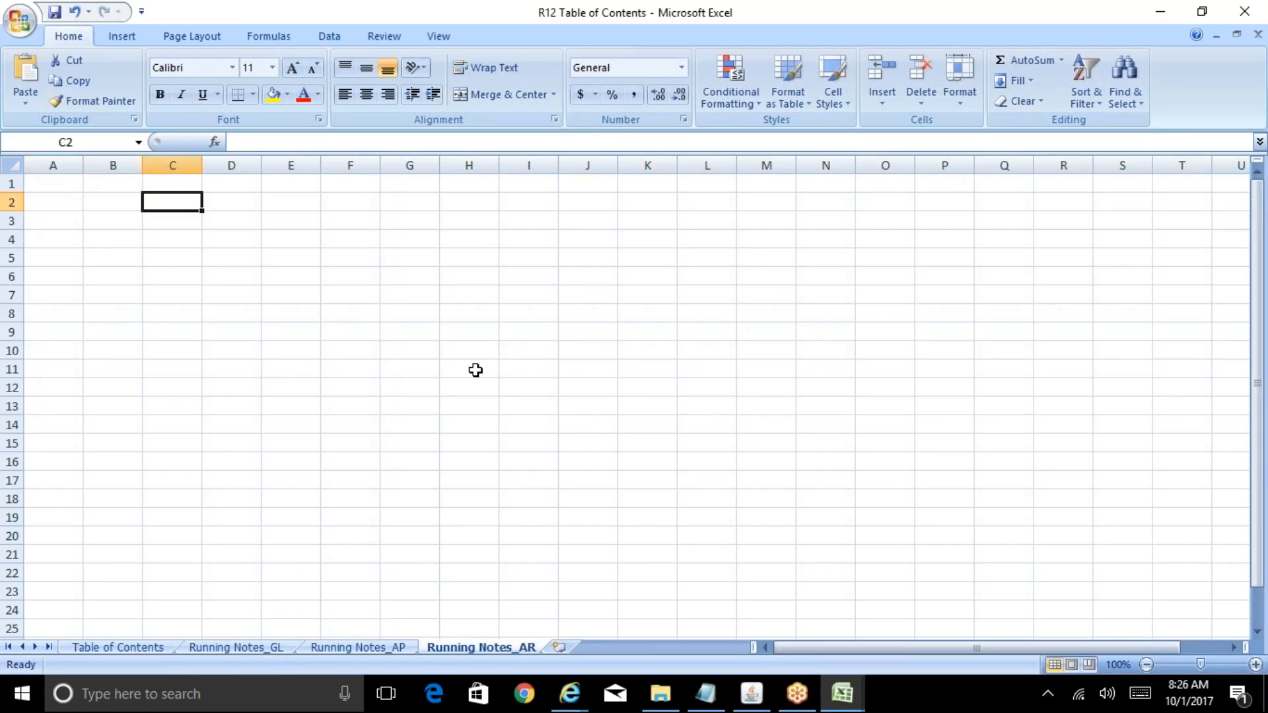
text(Order to Cash)
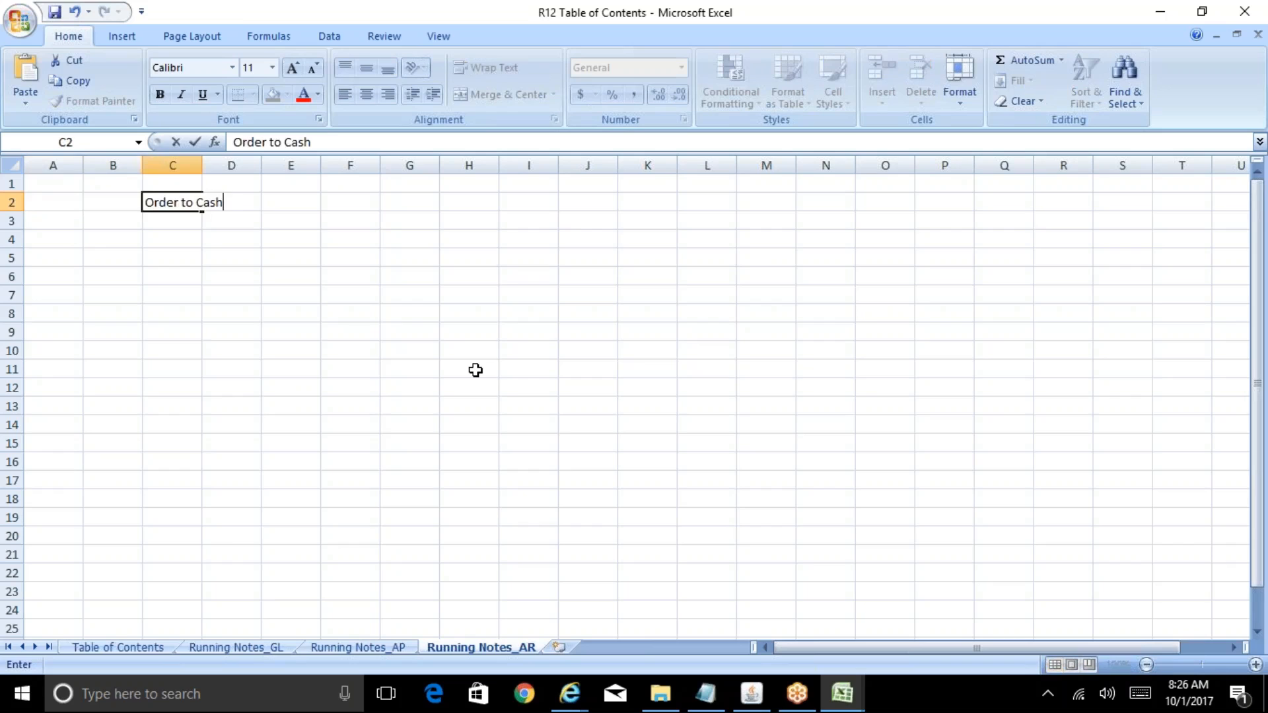
key(Return)
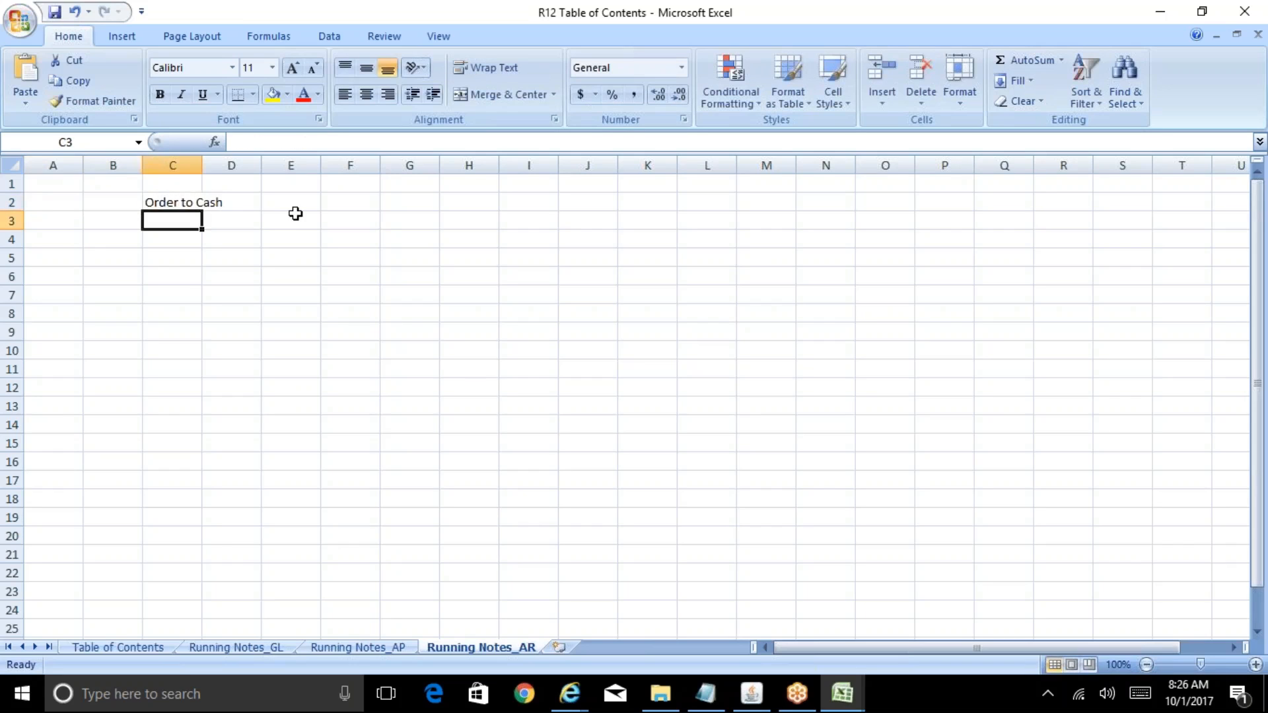
double_click(201, 167)
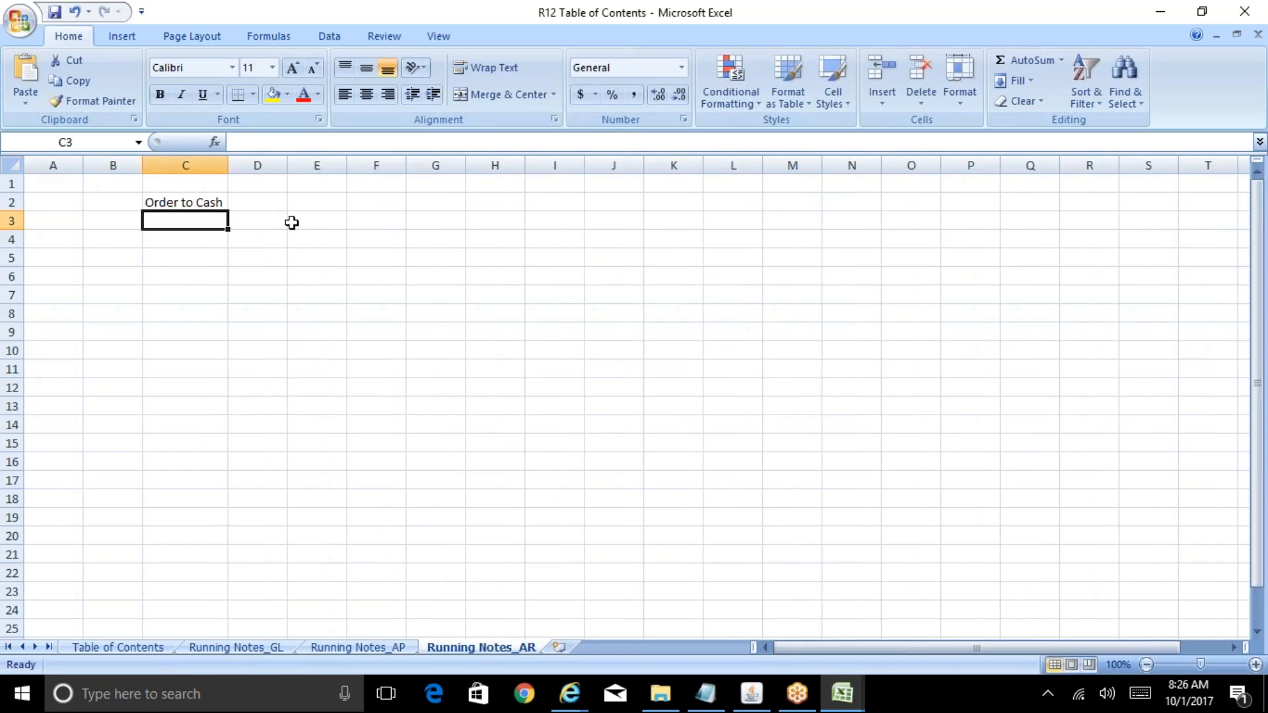
- List "Sales Quote" in cell F3 and "Sales Order" in cell F4
click(301, 222)
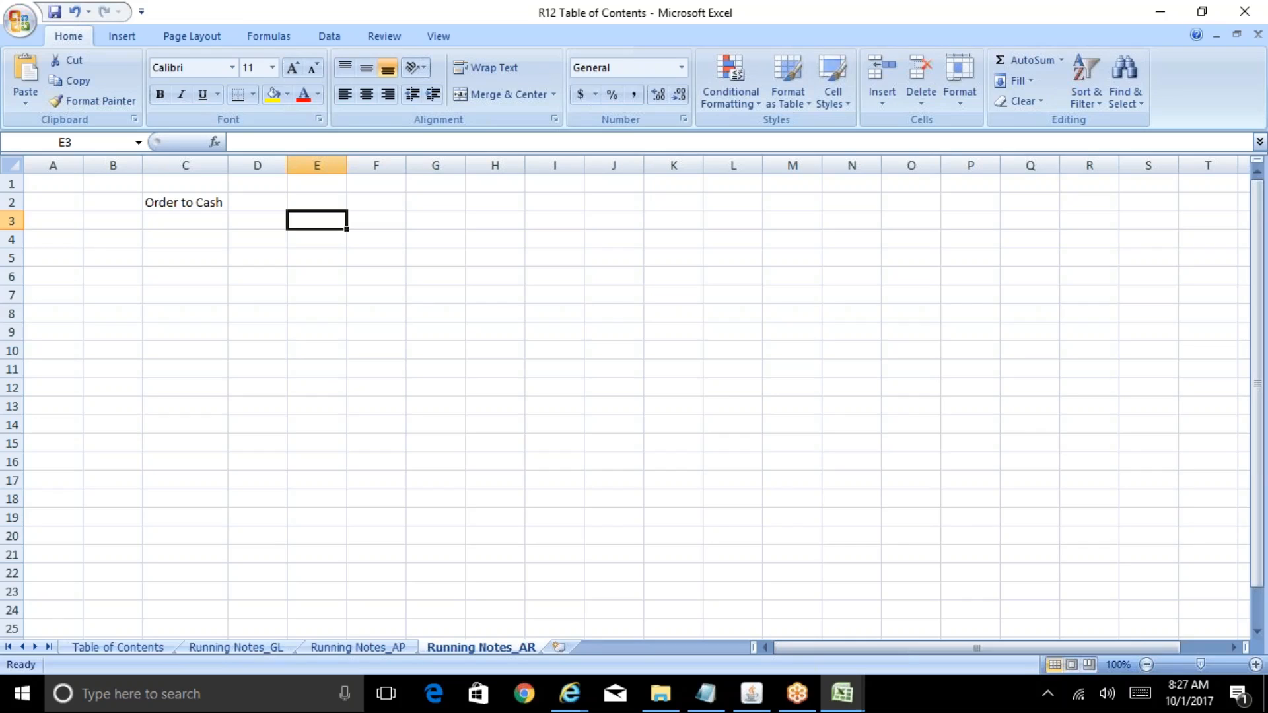
key(Down)
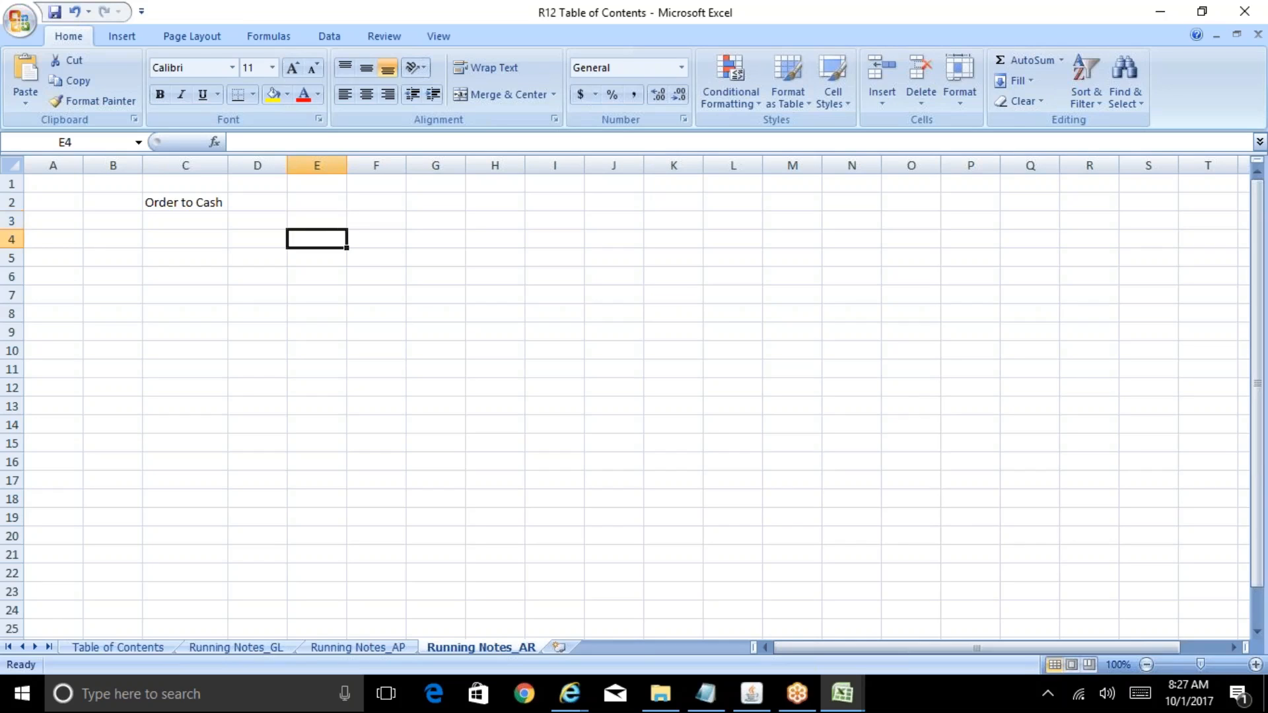
key(Up)
key(Right)
text(Sales Quote)
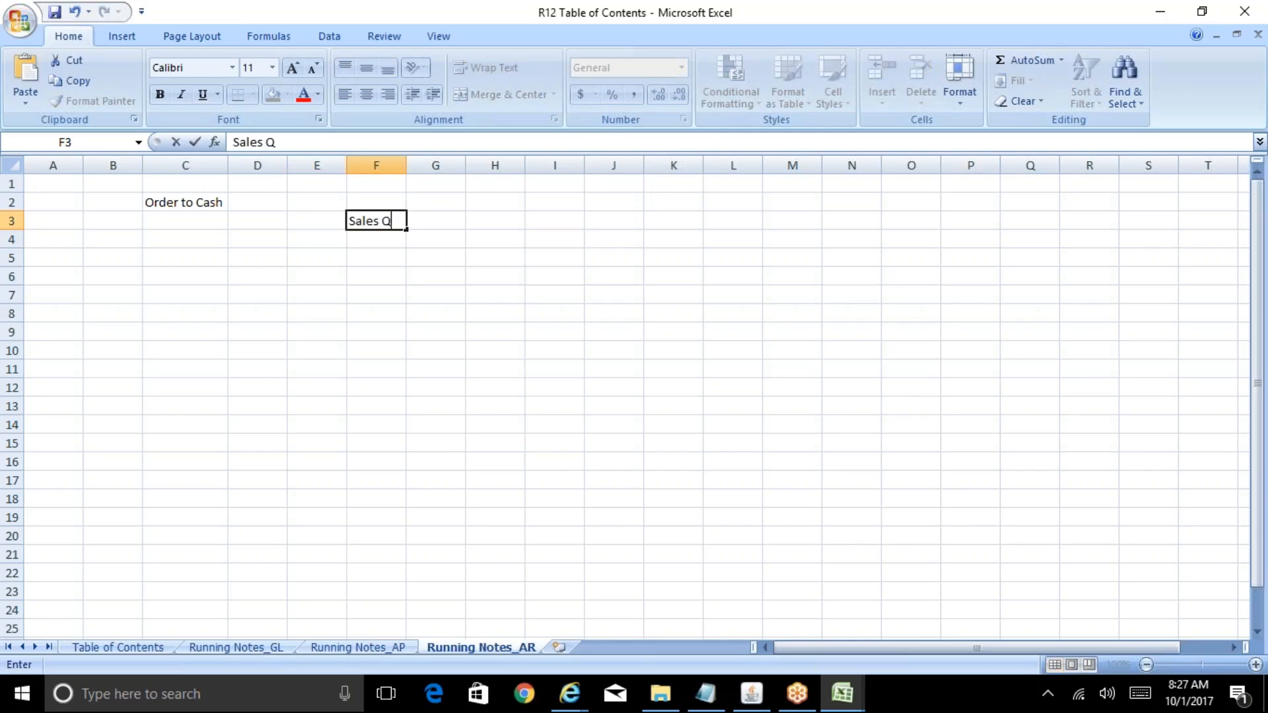
key(Return)
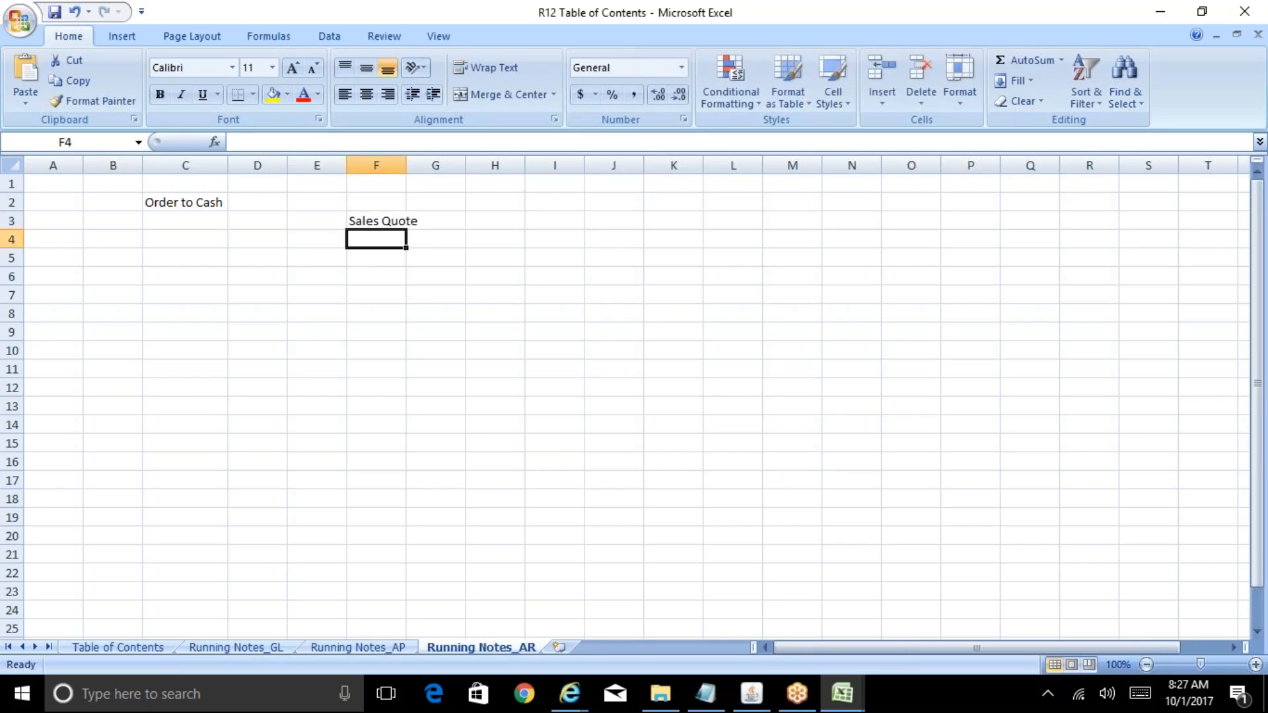
text(Sales Order)
key(Return)
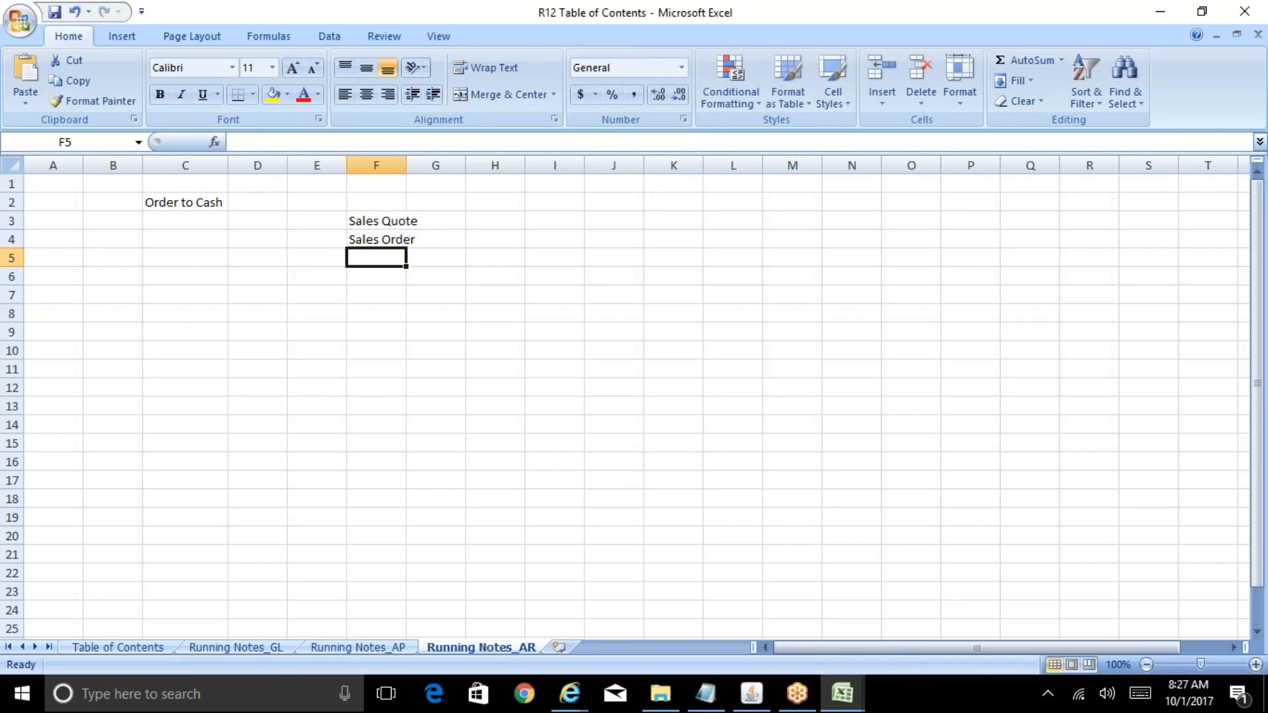
- Continue the list with "AR Invoice" in cell F5 and "AR Receipt" in cell F6
text(AR Invoice)
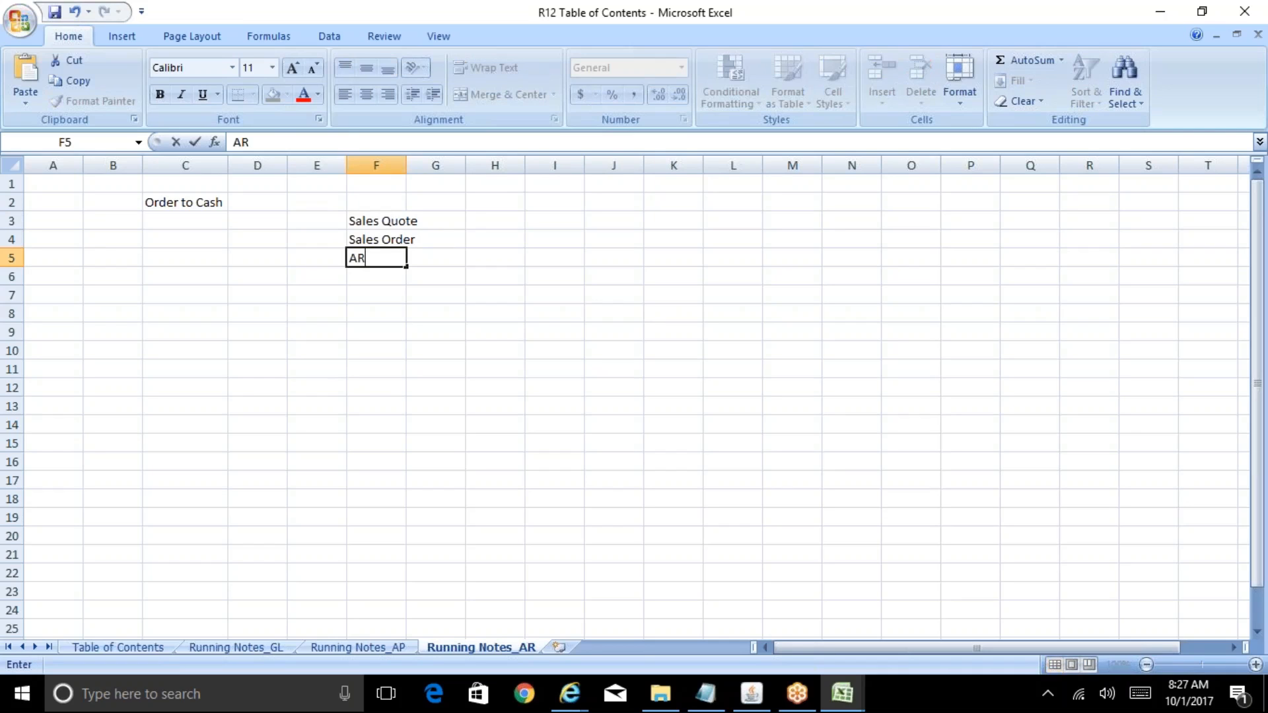
key(Return)
text(AR Receipt)
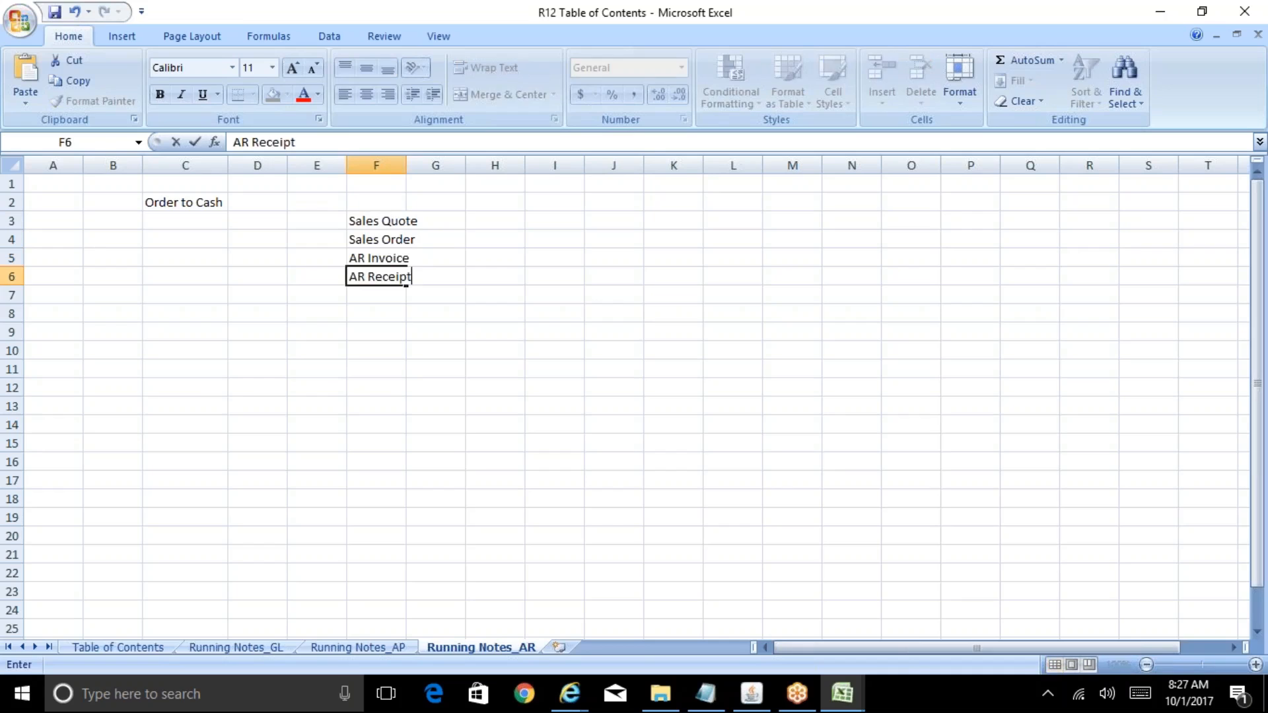
key(Return)
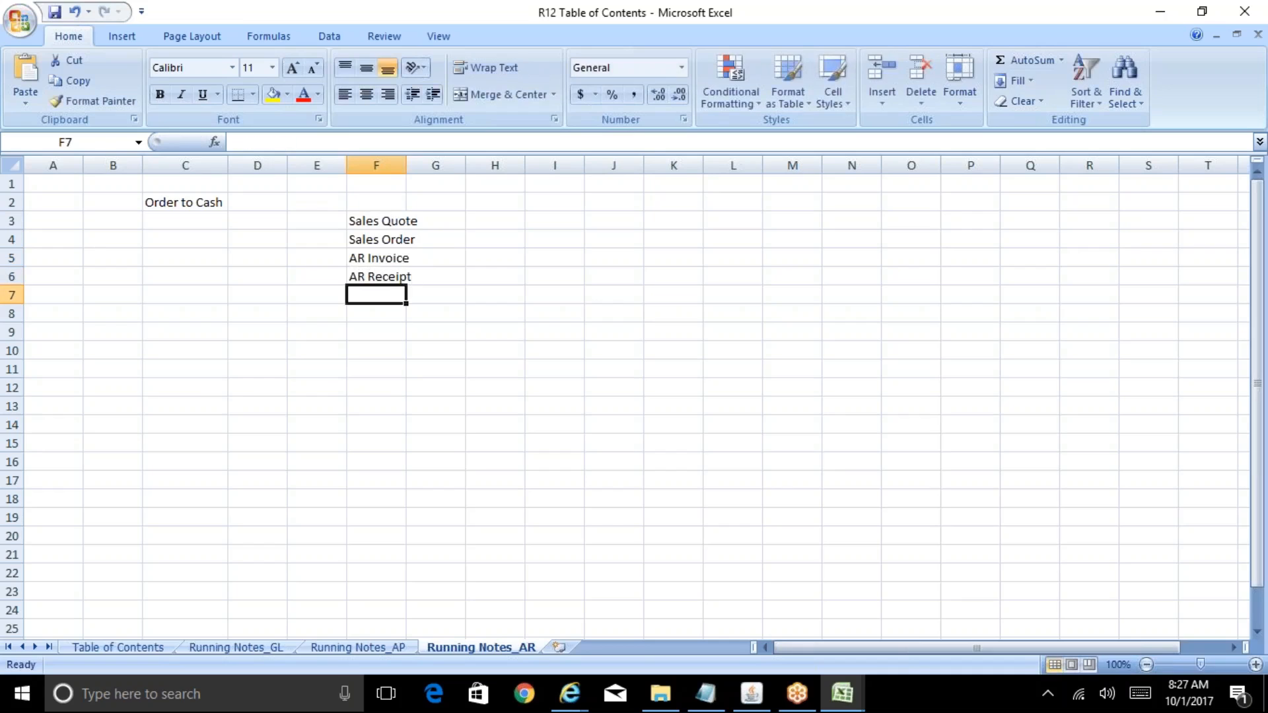
- Add "Cash Mgmt Reconciliation" in F7 and "Transfer to GL" in F8, and fit column F's width to the entries
text(Cash M)
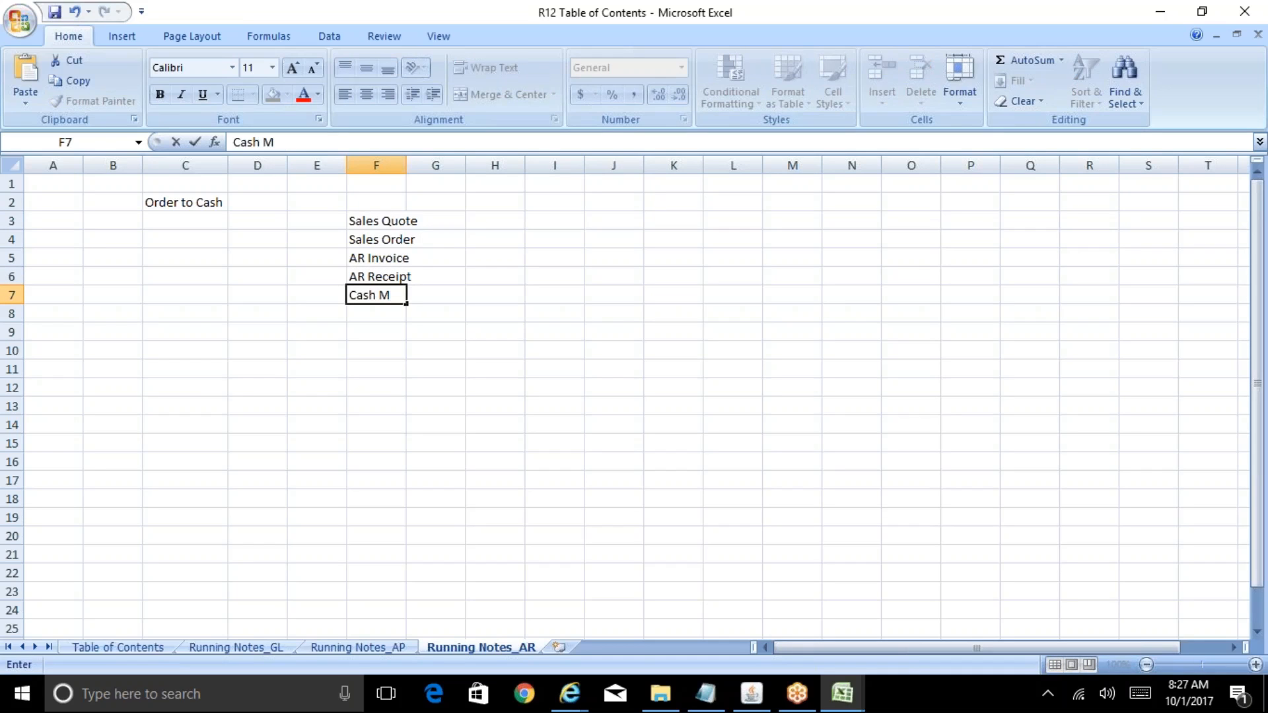
text(gmt Reconciliation)
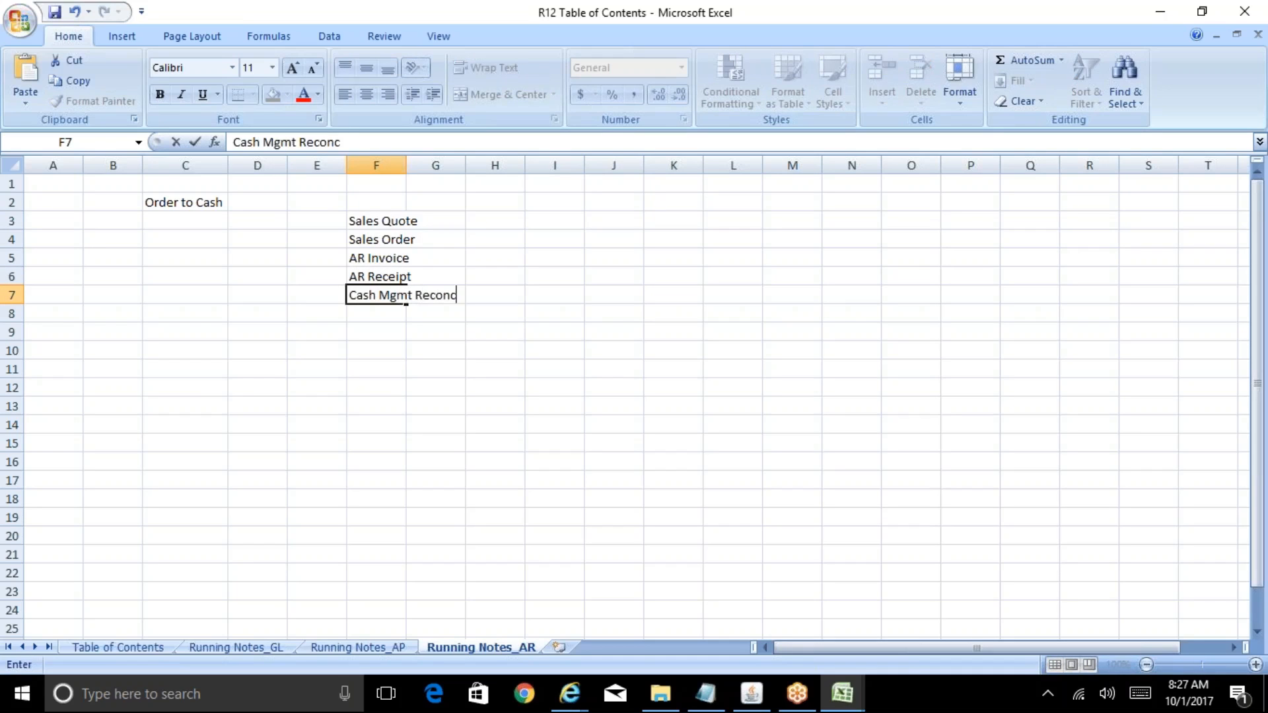
key(Return)
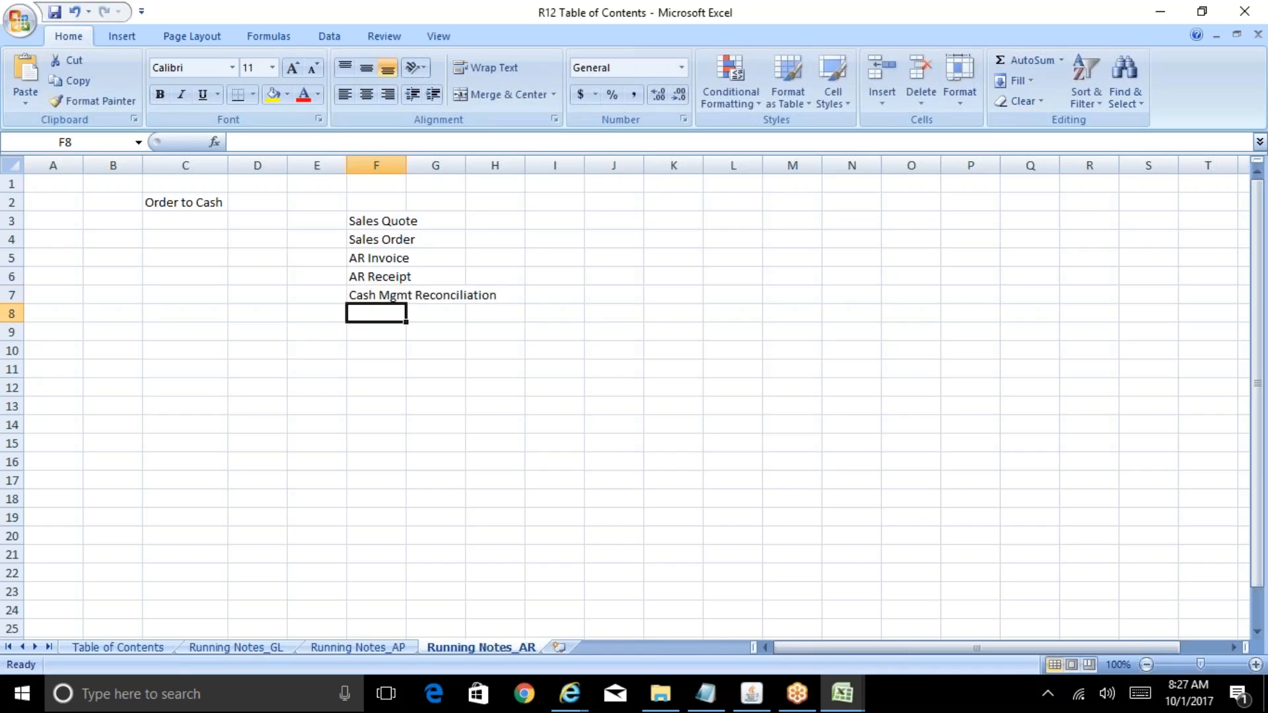
text(Transfer to GL)
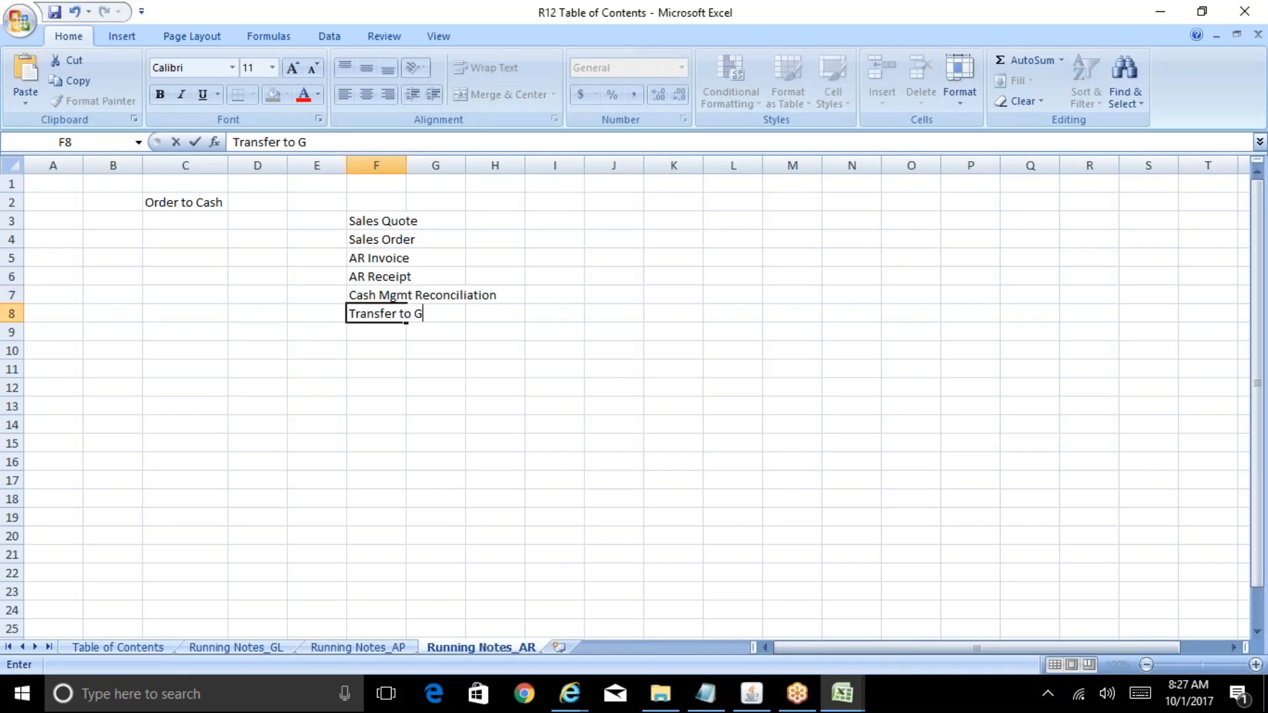
key(Return)
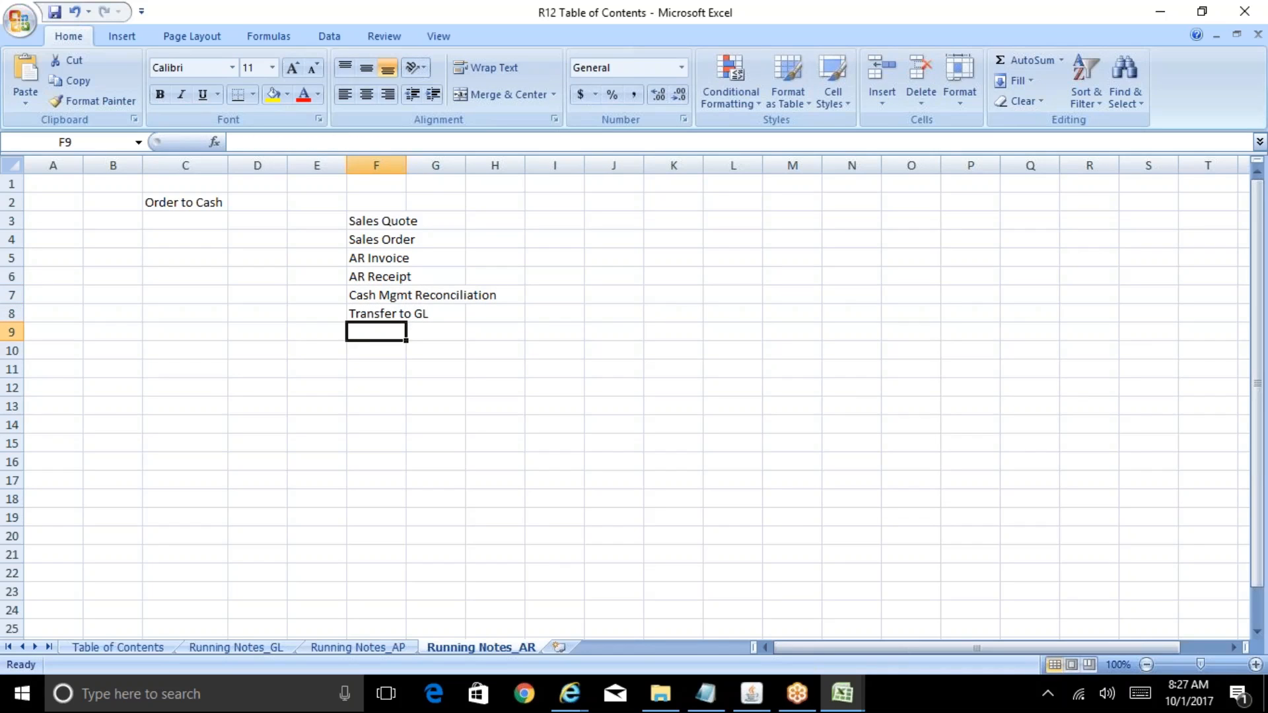
double_click(406, 165)
click(542, 234)
key(XF86AudioMute)
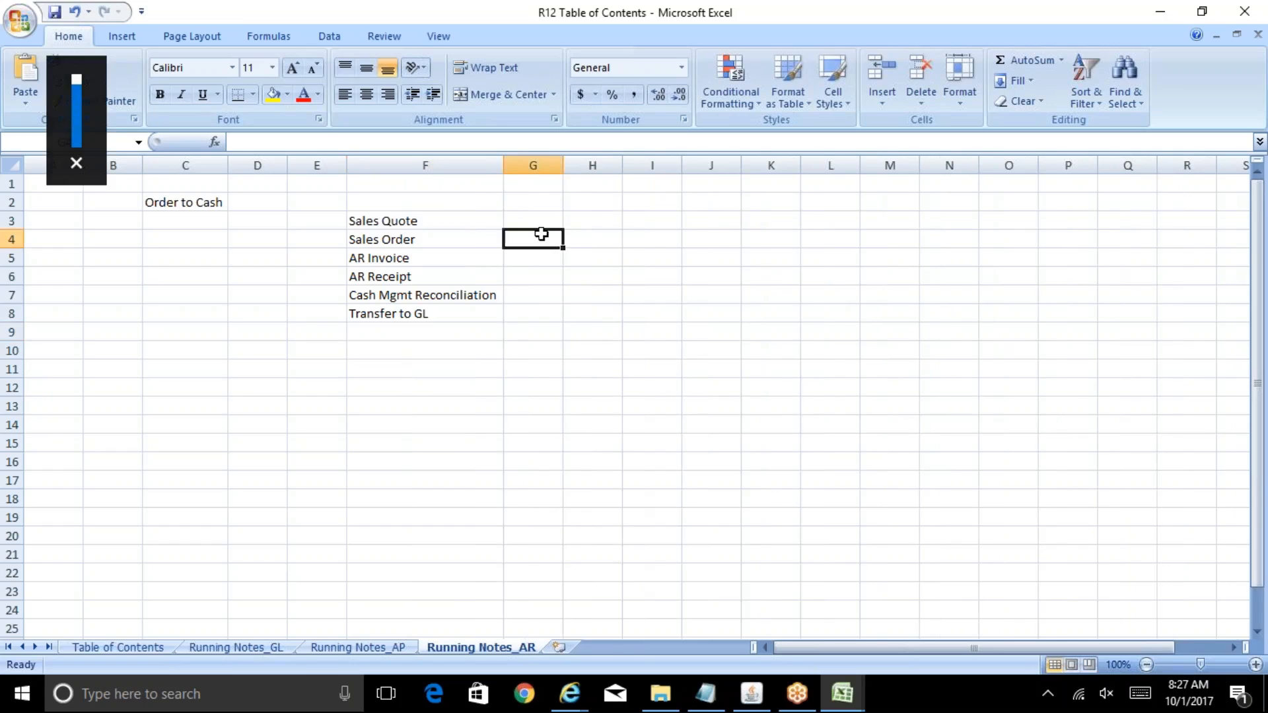
key(XF86AudioMute)
- Enter "Book" in cell G4 beside the Sales Order entry
click(528, 219)
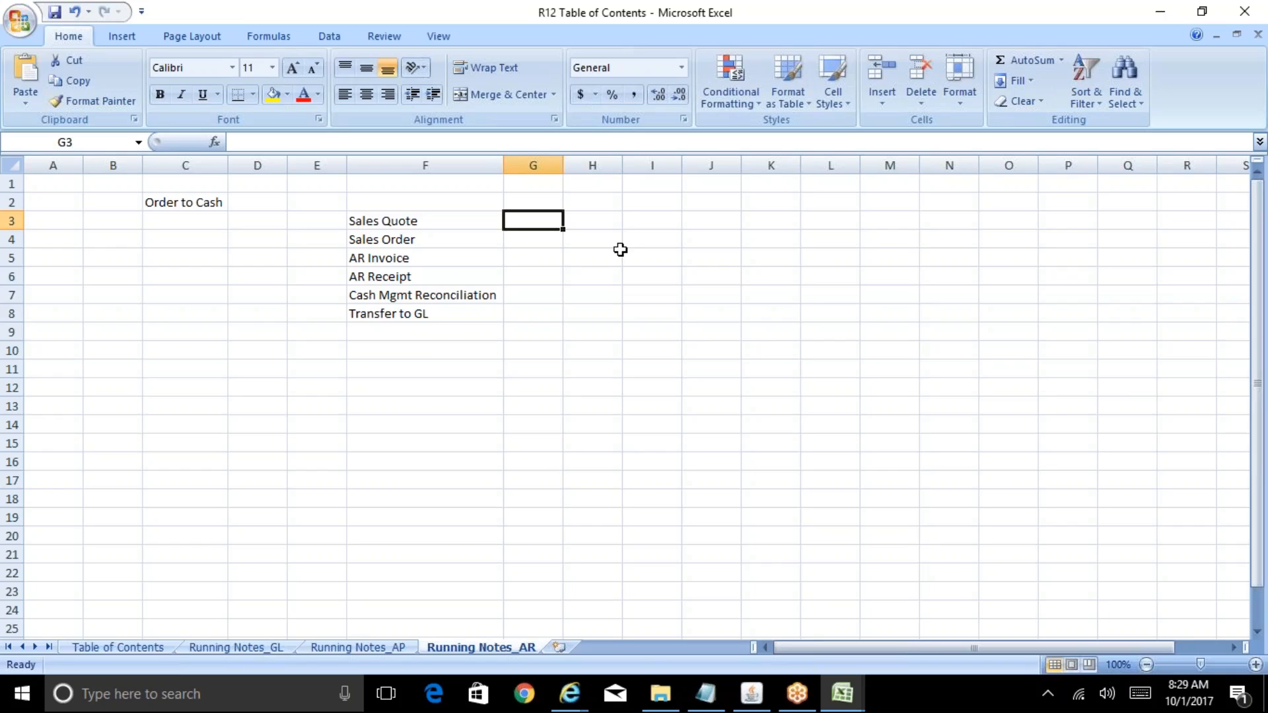
key(Down)
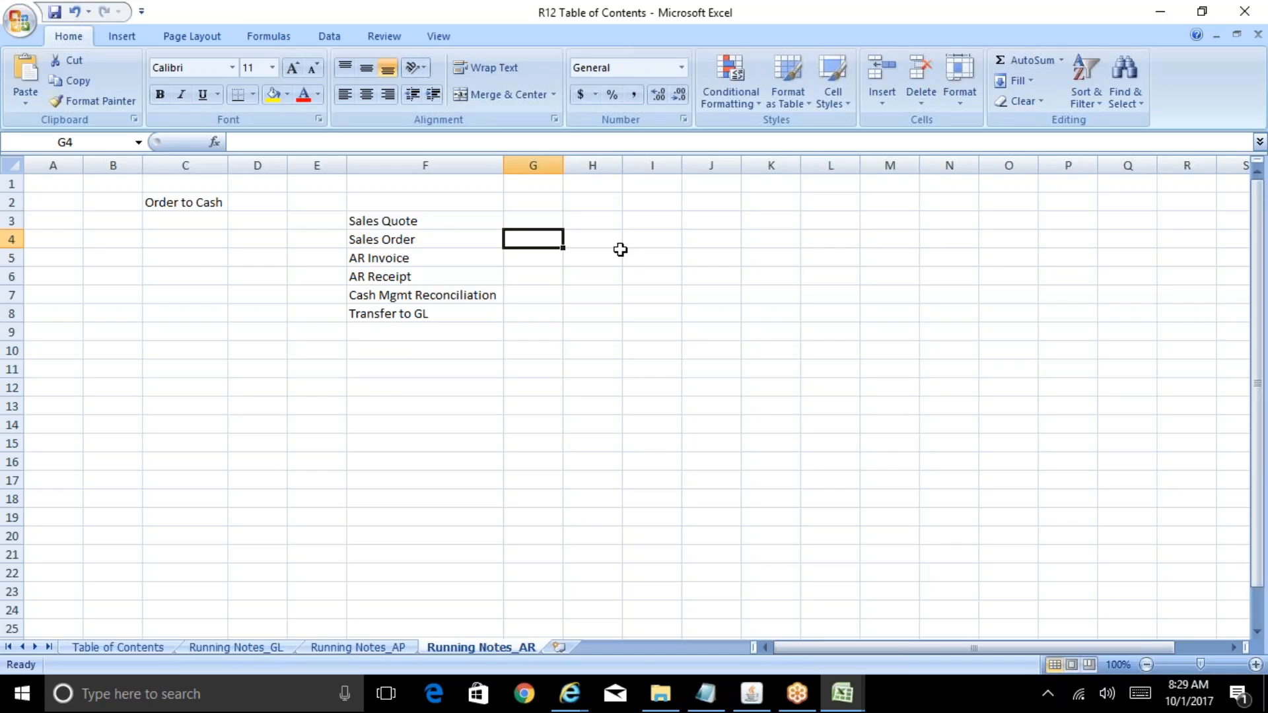
text(Book)
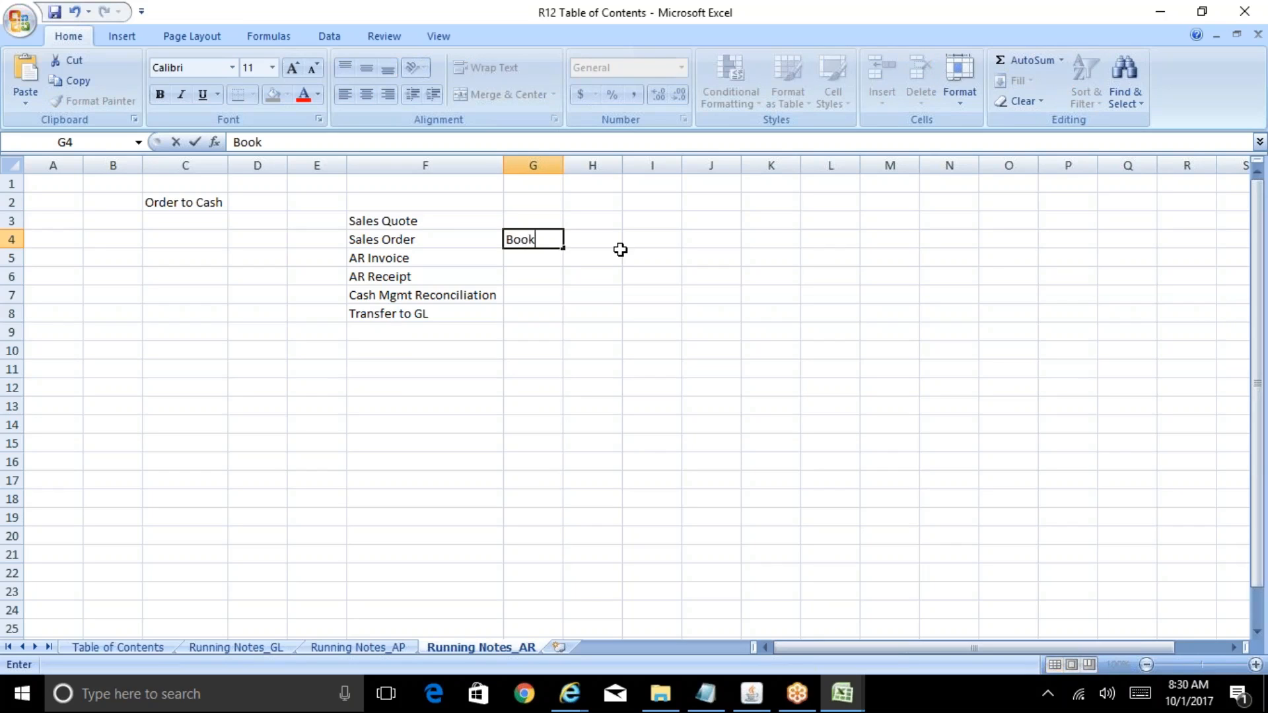
key(Tab)
text(Appr)
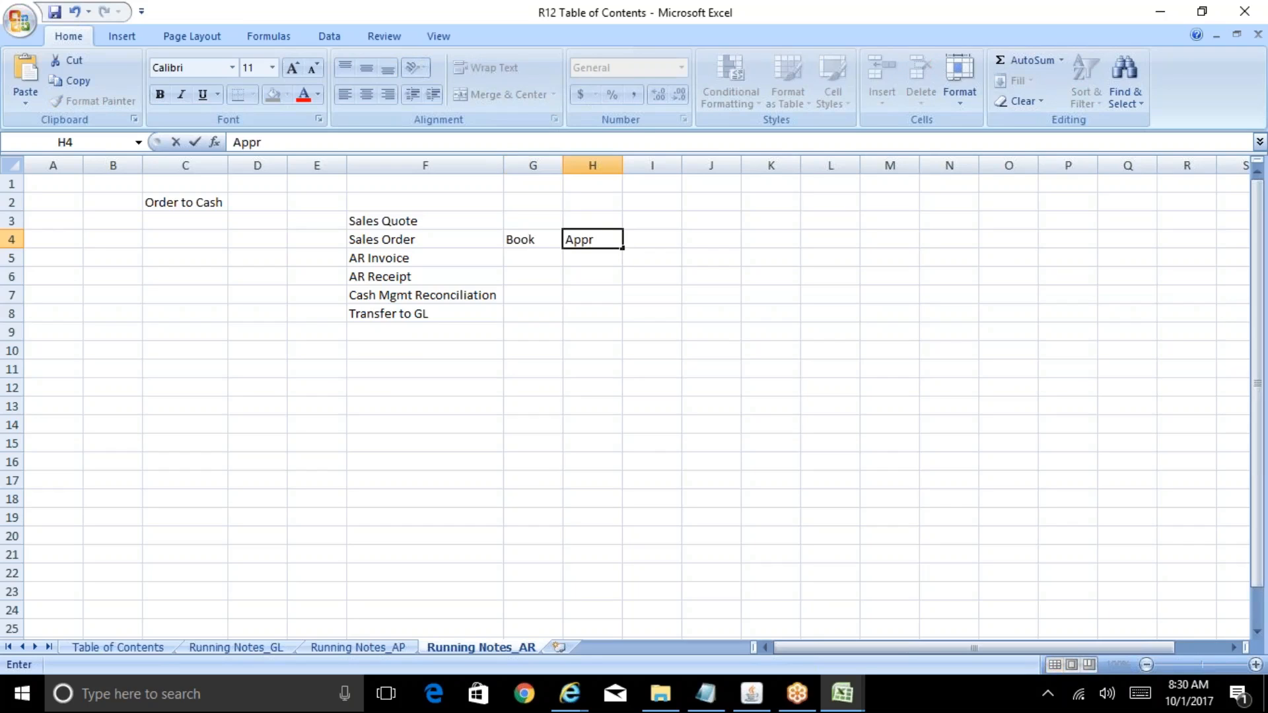
key(BackSpace)
key(BackSpace)
key(BackSpace)
key(BackSpace)
text(Approved)
key(Up)
key(Down)
key(Delete)
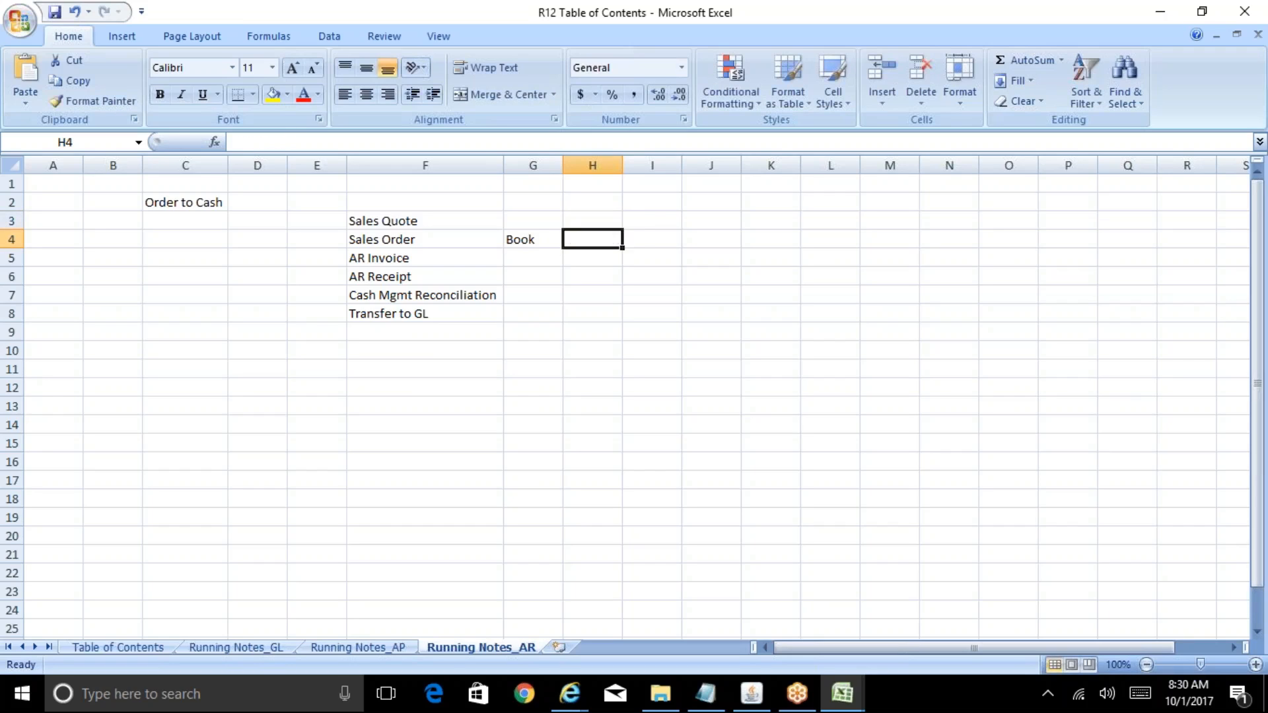
- Enter "Ship the Goods" in cell H4 and fit column H's width to the text
key(Left)
key(Right)
text(Ship the)
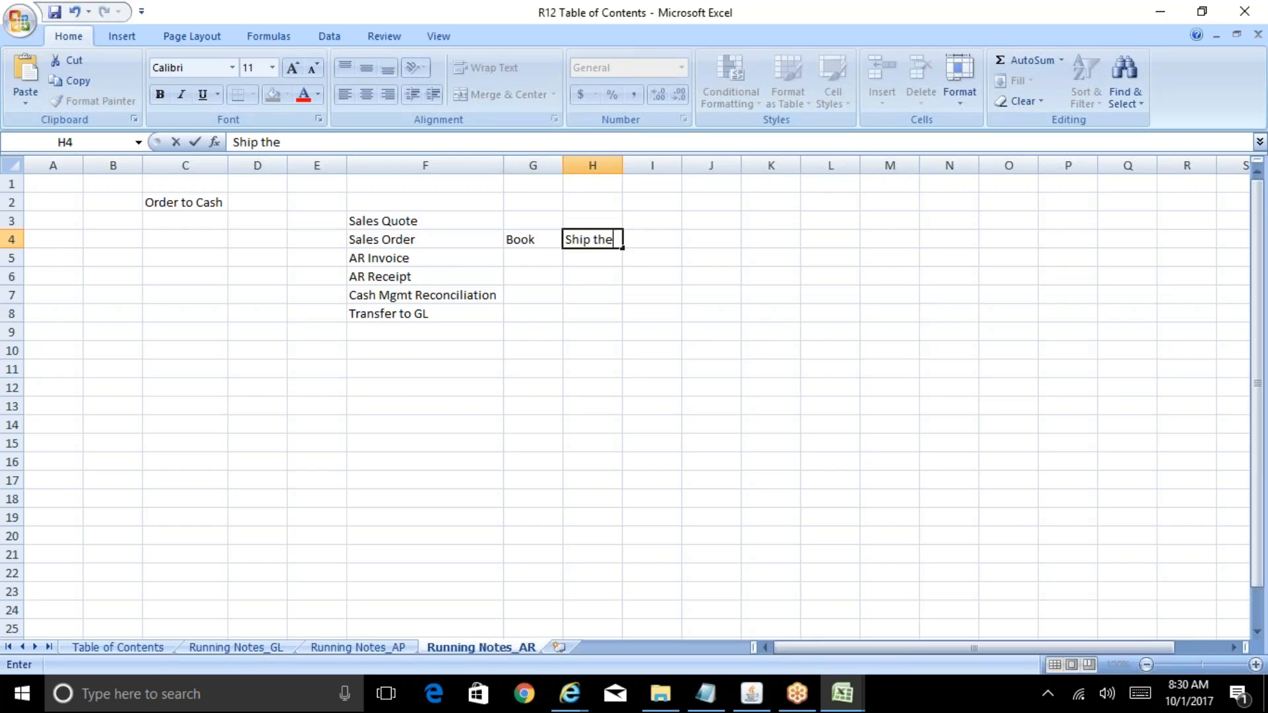
text( Goods)
key(Return)
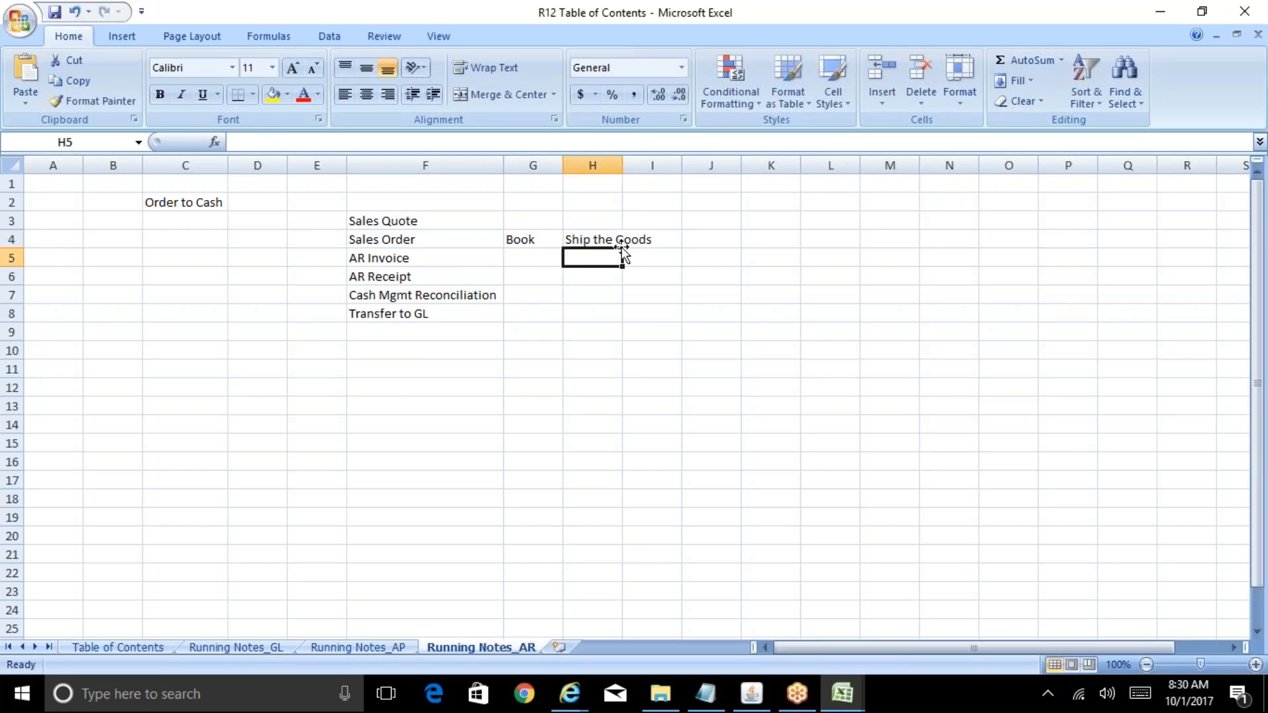
double_click(622, 165)
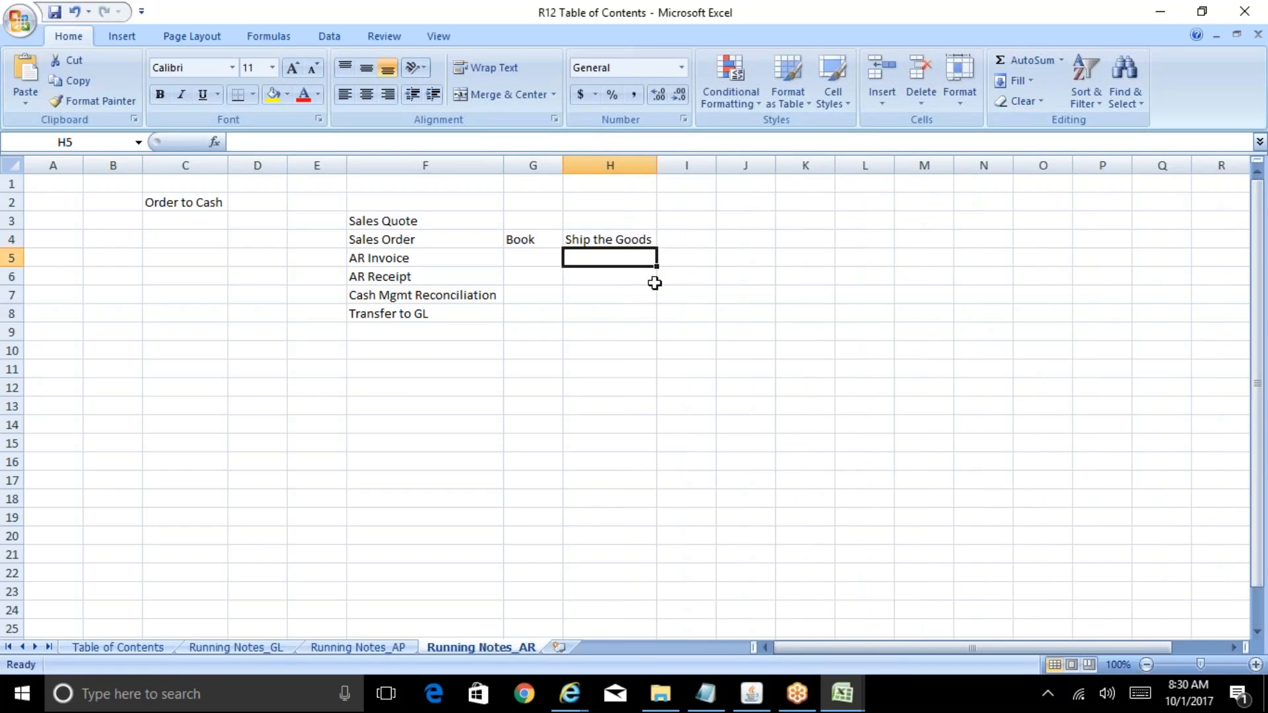
key(Up)
key(Left)
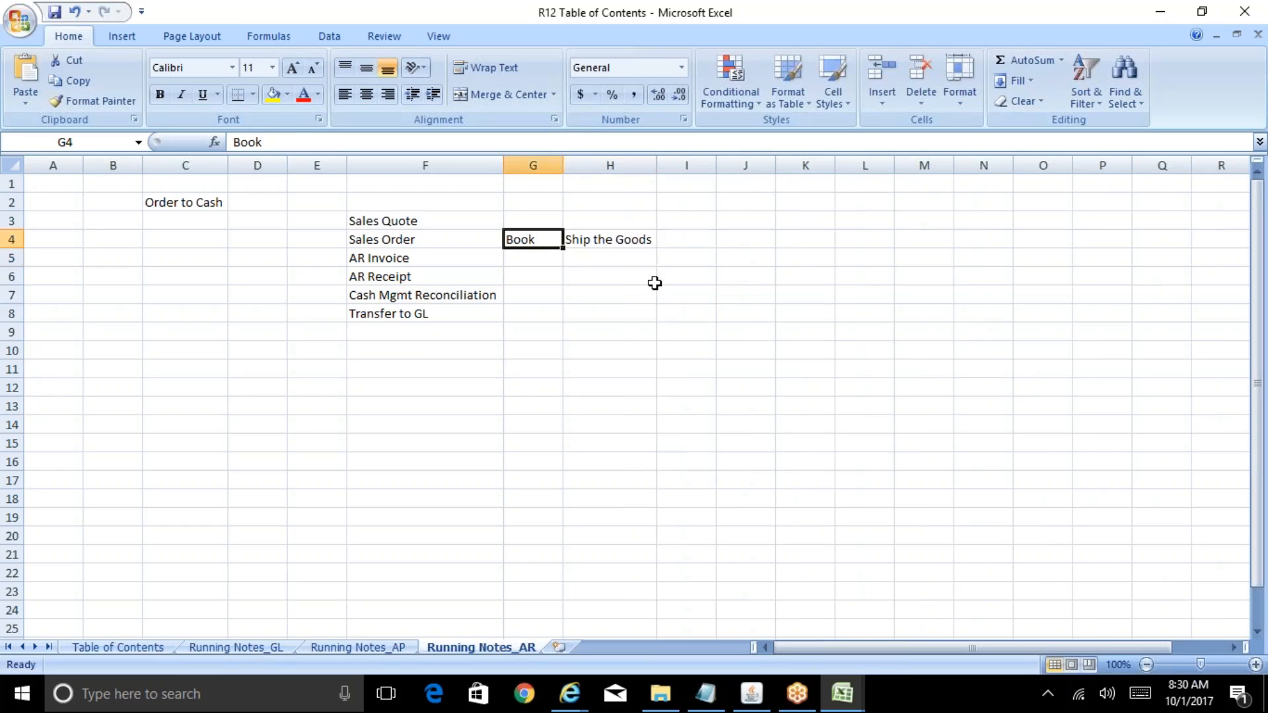
key(Right)
key(Right)
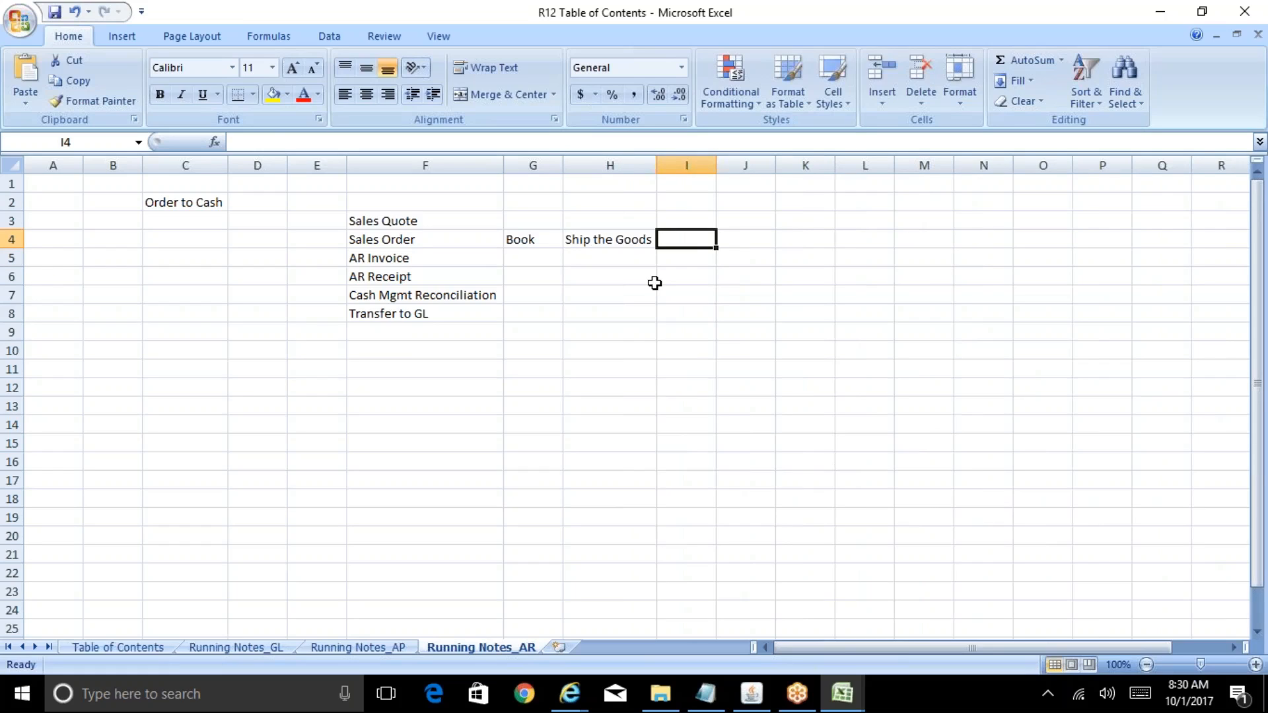
key(Down)
key(Left)
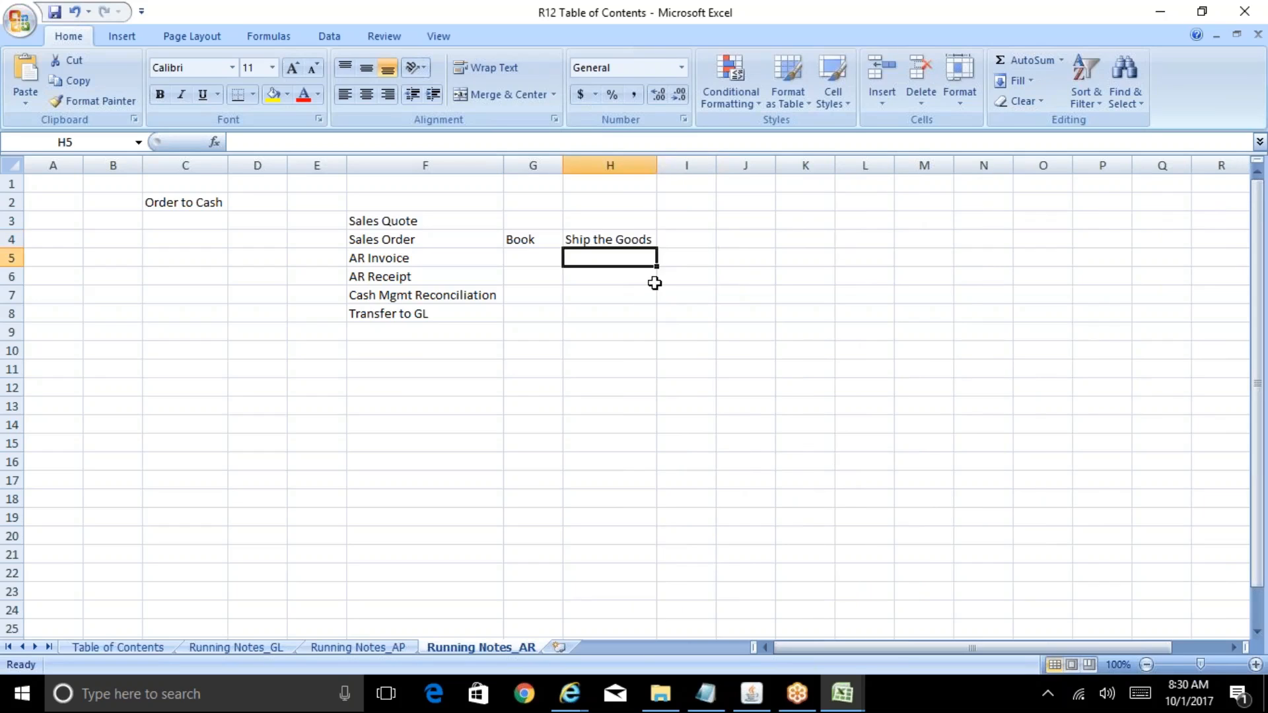
key(Left)
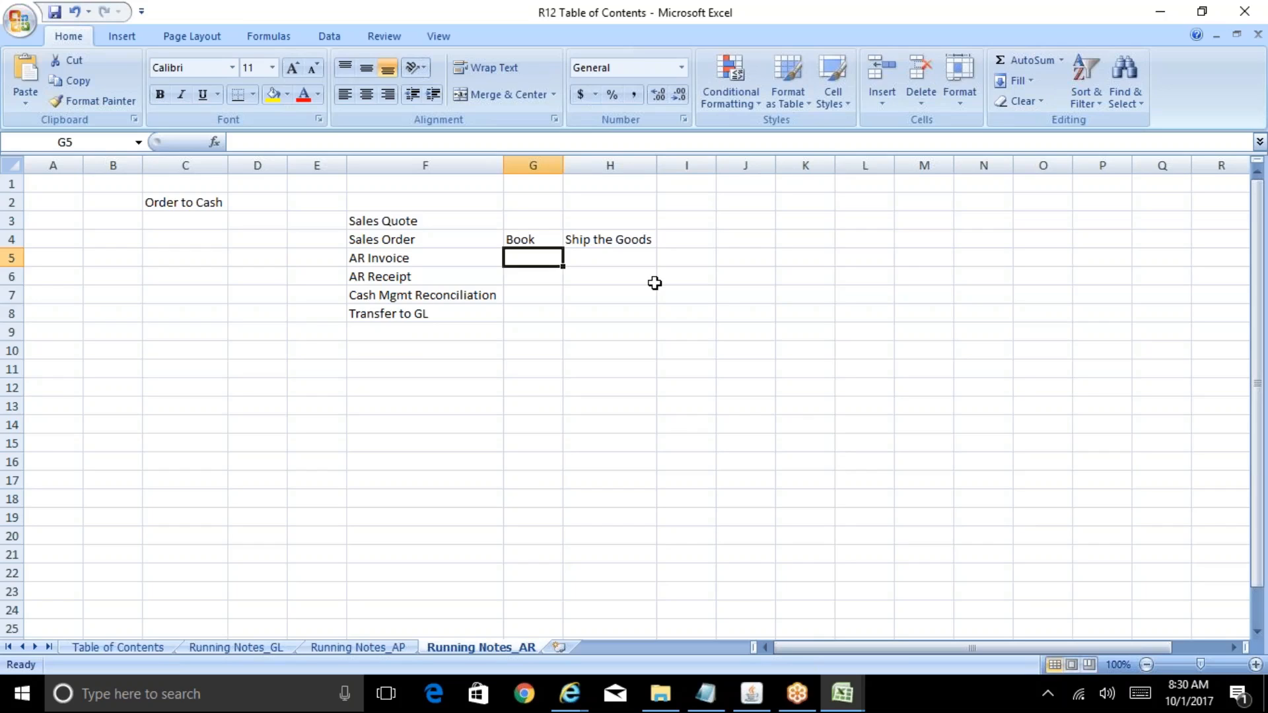
key(Up)
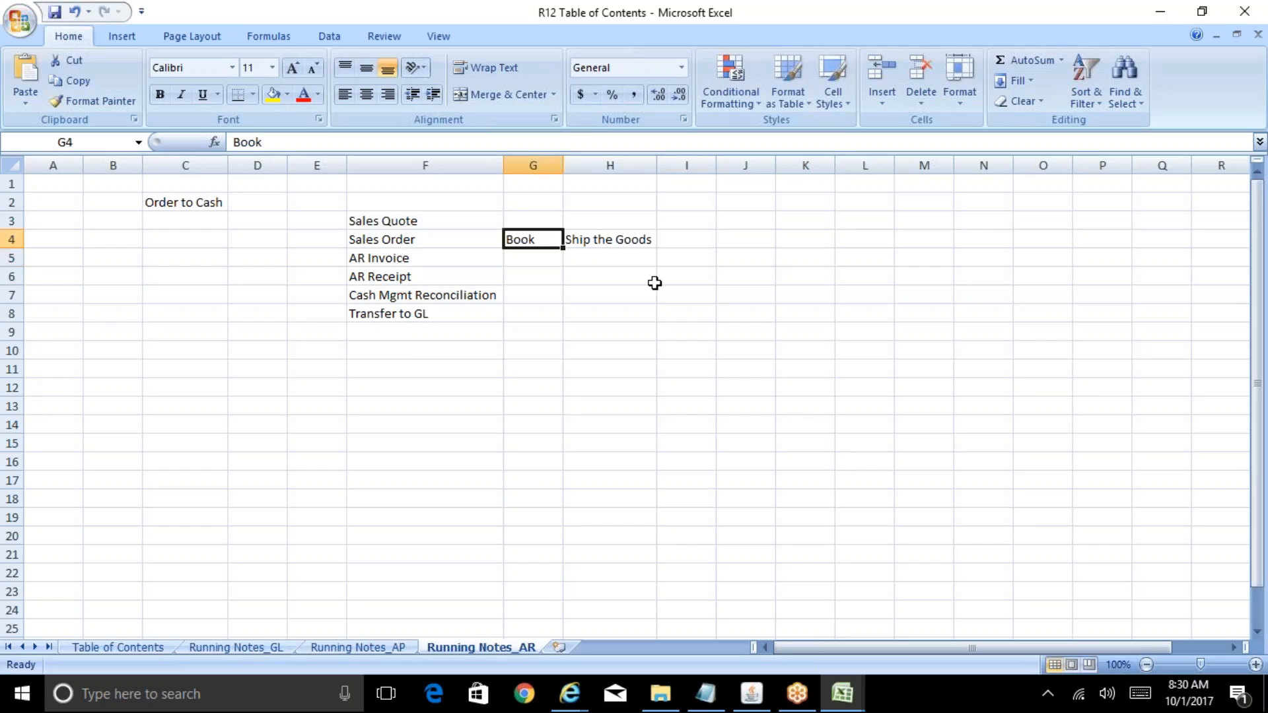
key(Down)
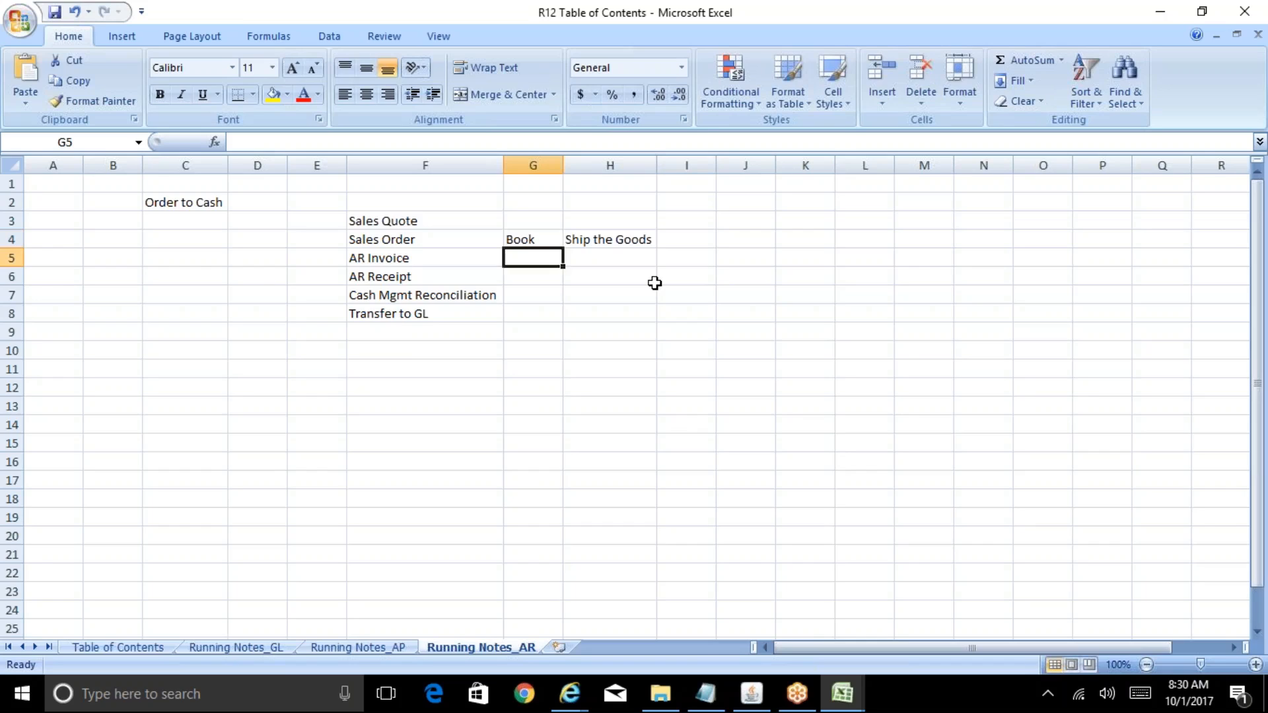
key(Up)
key(Up)
key(Down)
key(Down)
key(Up)
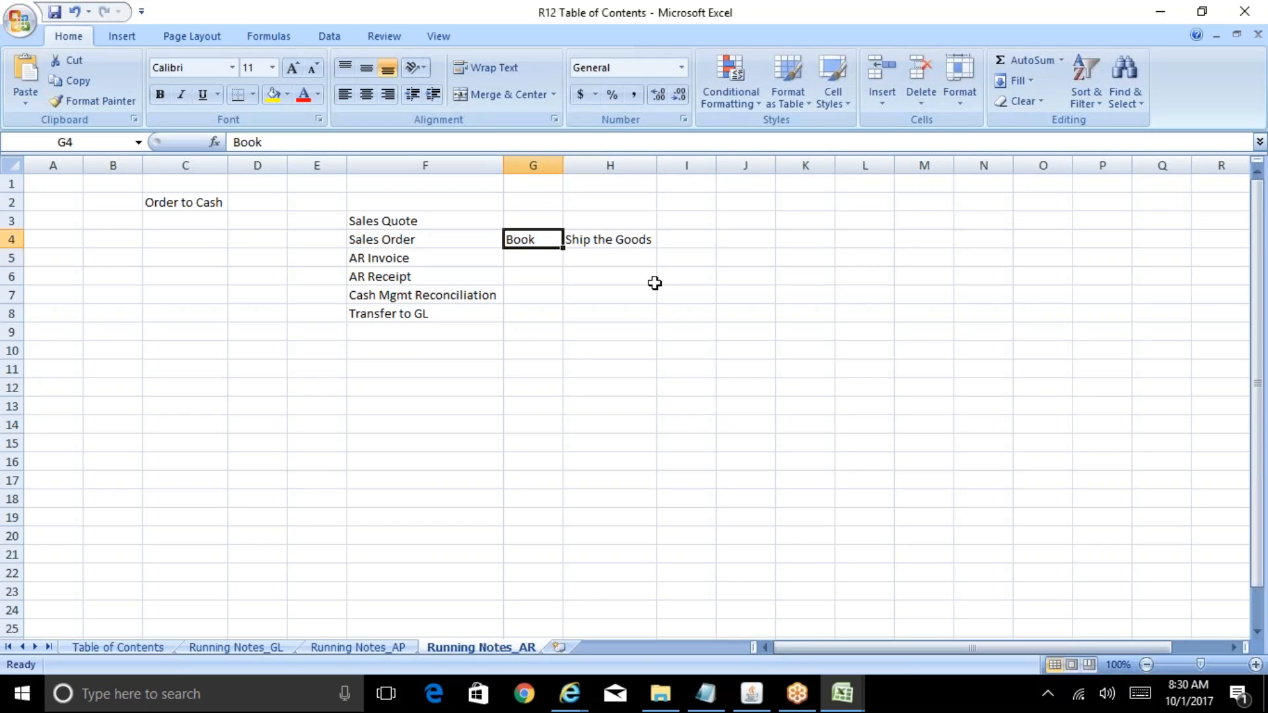
key(Right)
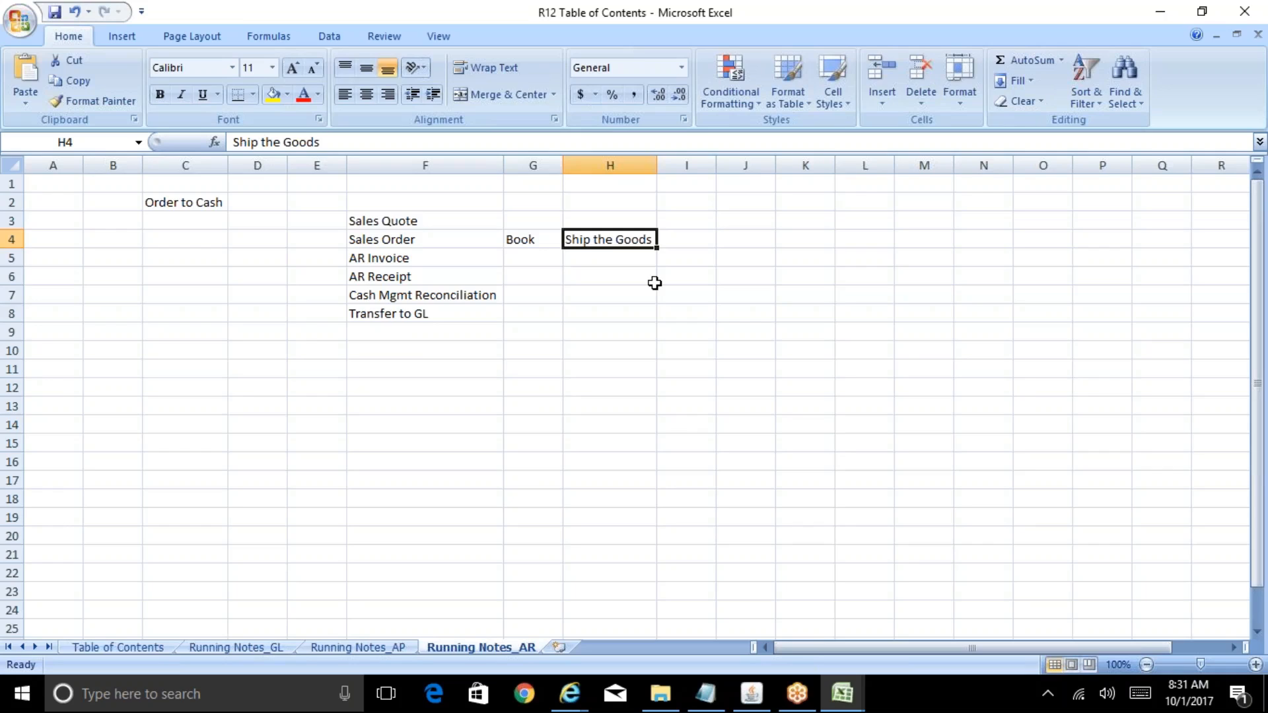
key(Down)
key(Left)
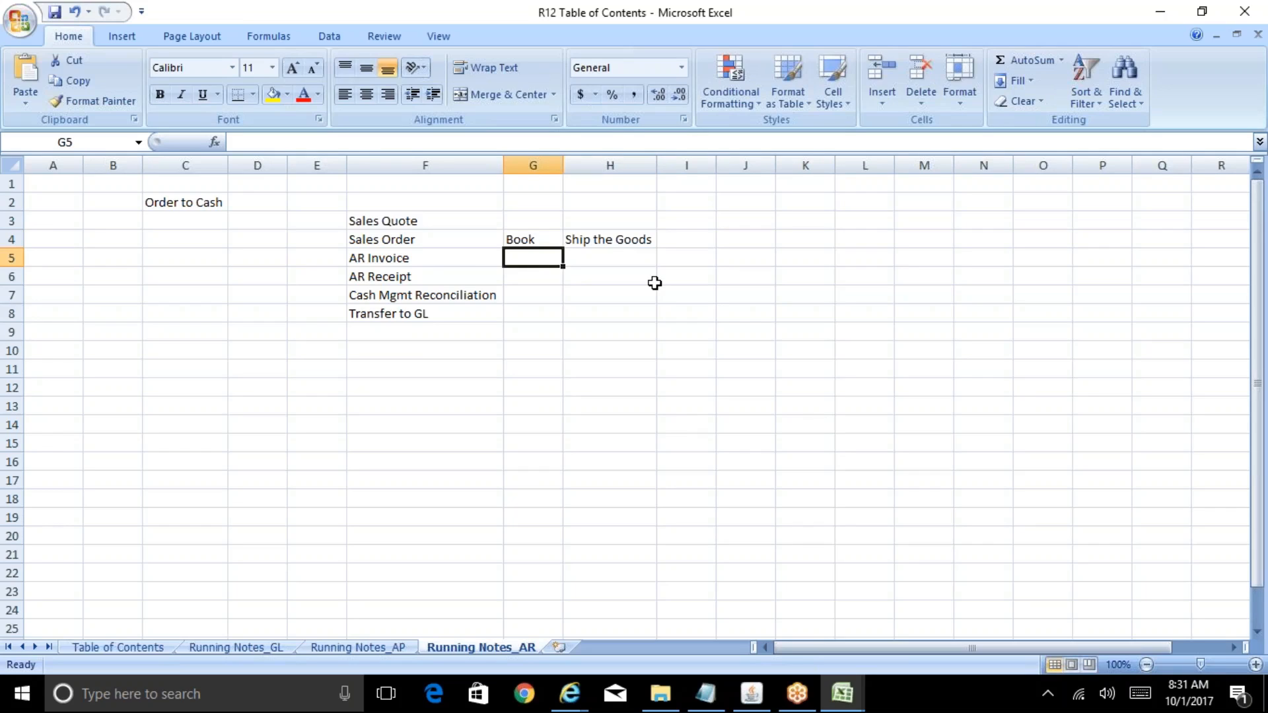
key(Down)
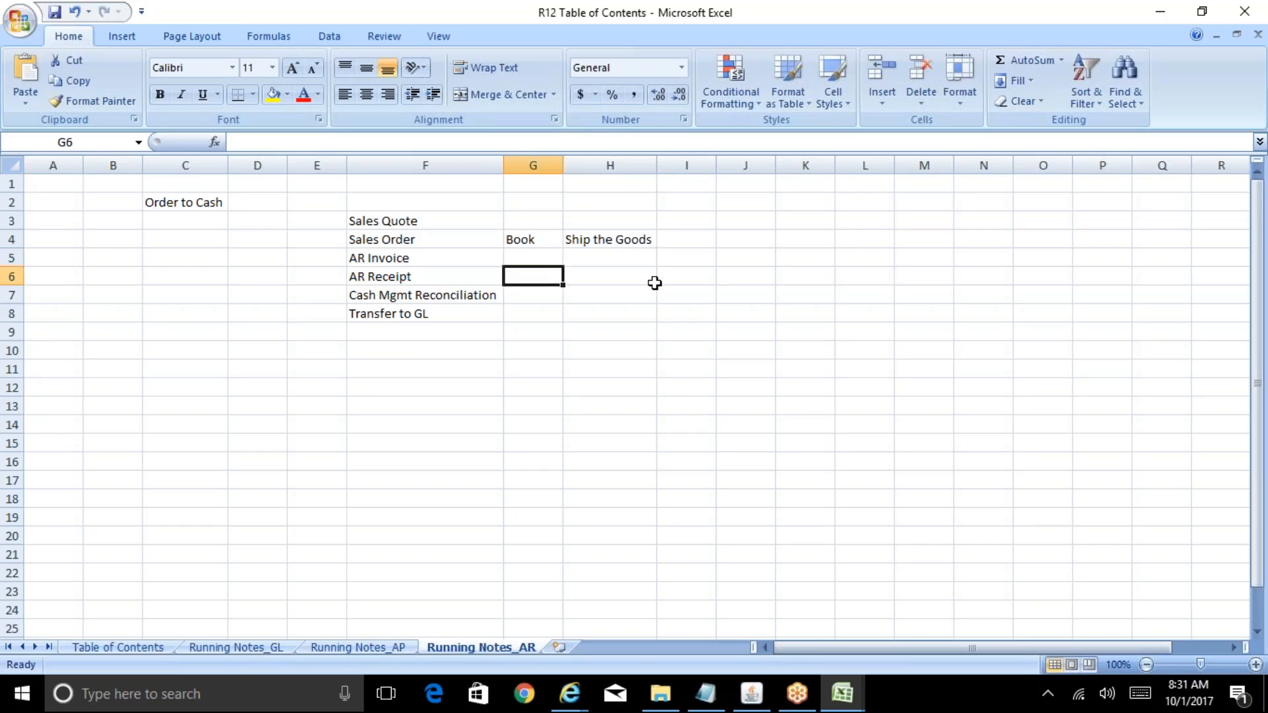
key(Left)
key(Right)
key(Down)
key(Left)
key(Down)
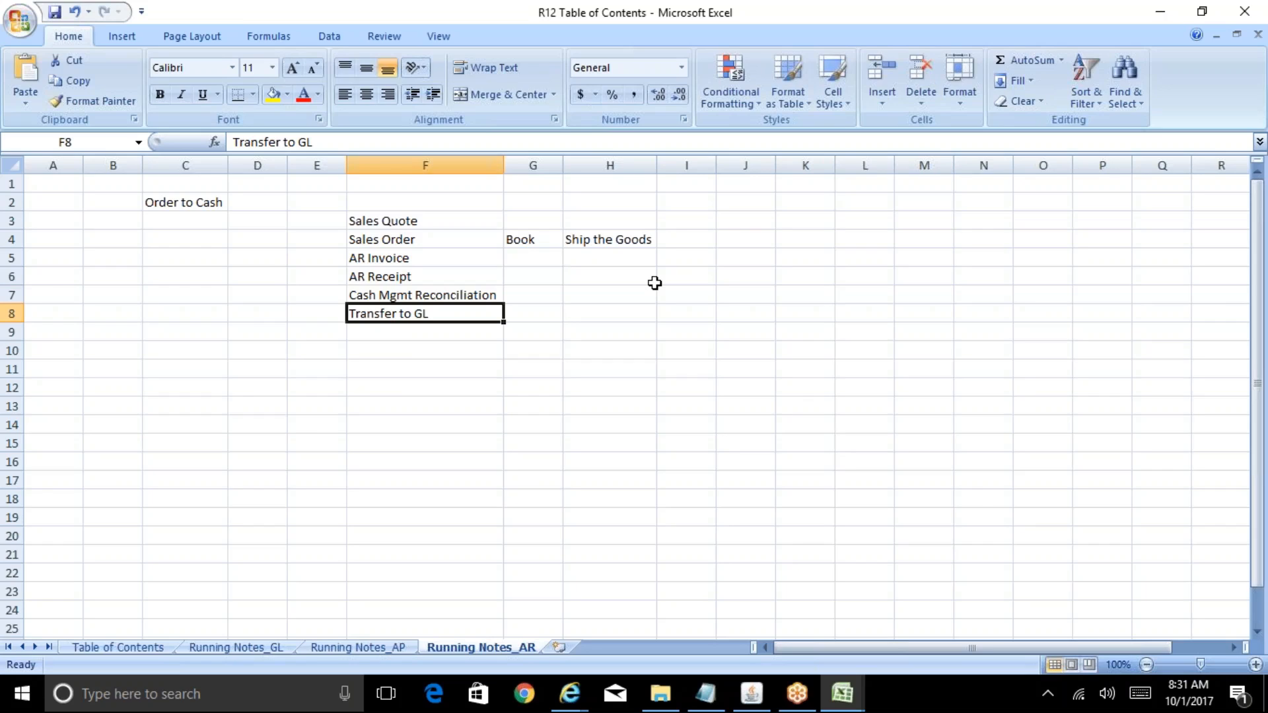
key(Up)
key(Up)
key(Up)
key(Up)
key(Up)
key(Up)
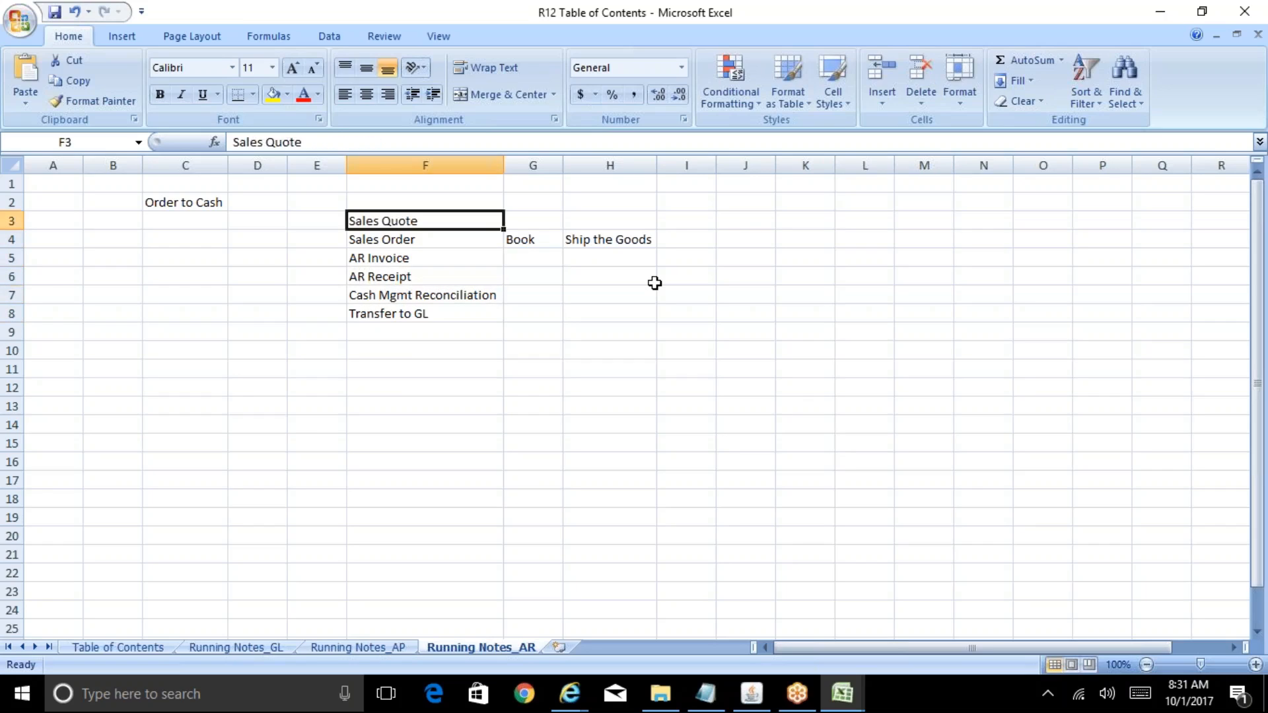
key(Left)
key(Left)
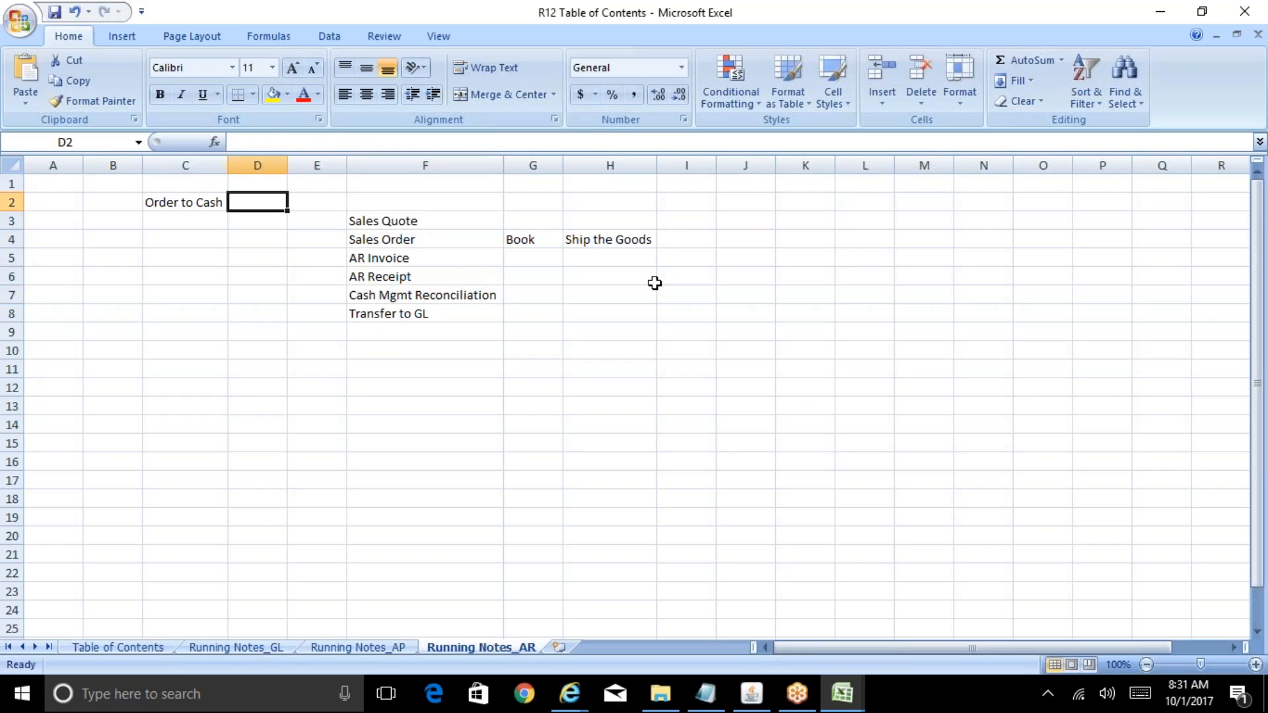
- Make the entries from AR Invoice to Transfer to GL in cells F5 to F8 bold
key(Down)
key(Down)
key(Down)
key(Right)
key(Right)
key(shift+Down)
key(shift+Down)
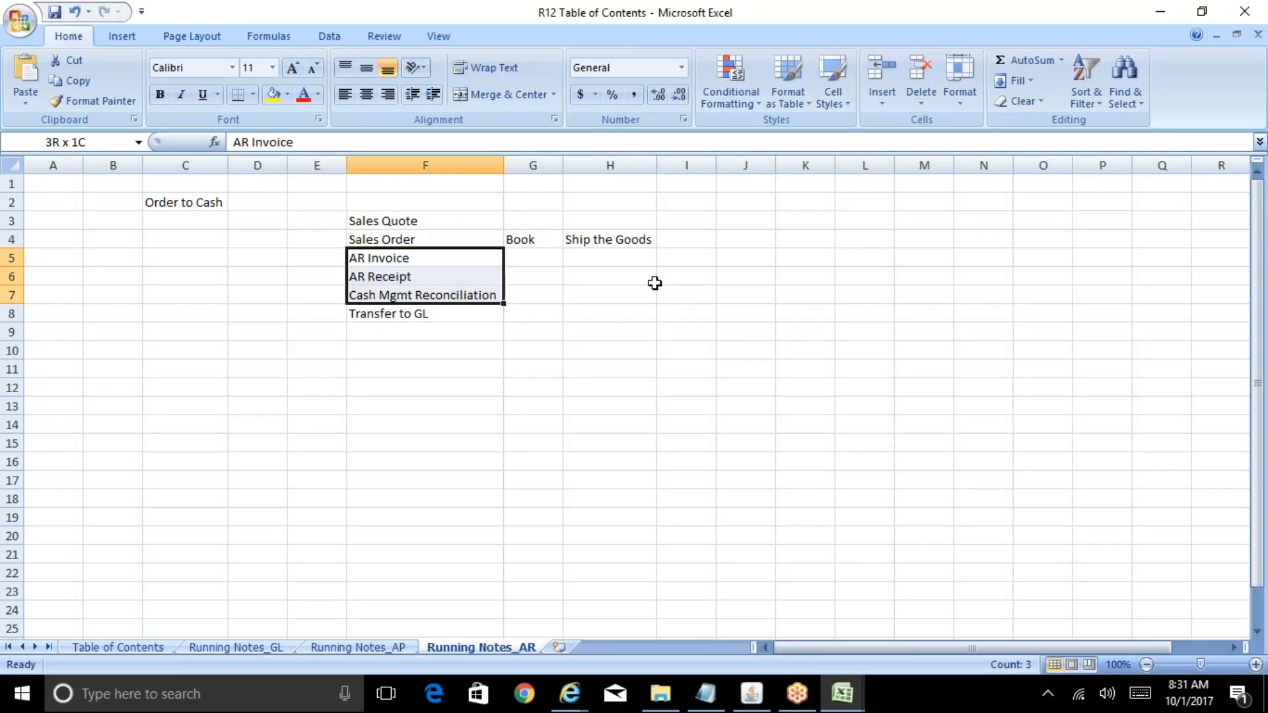
key(shift+Down)
key(ctrl+b)
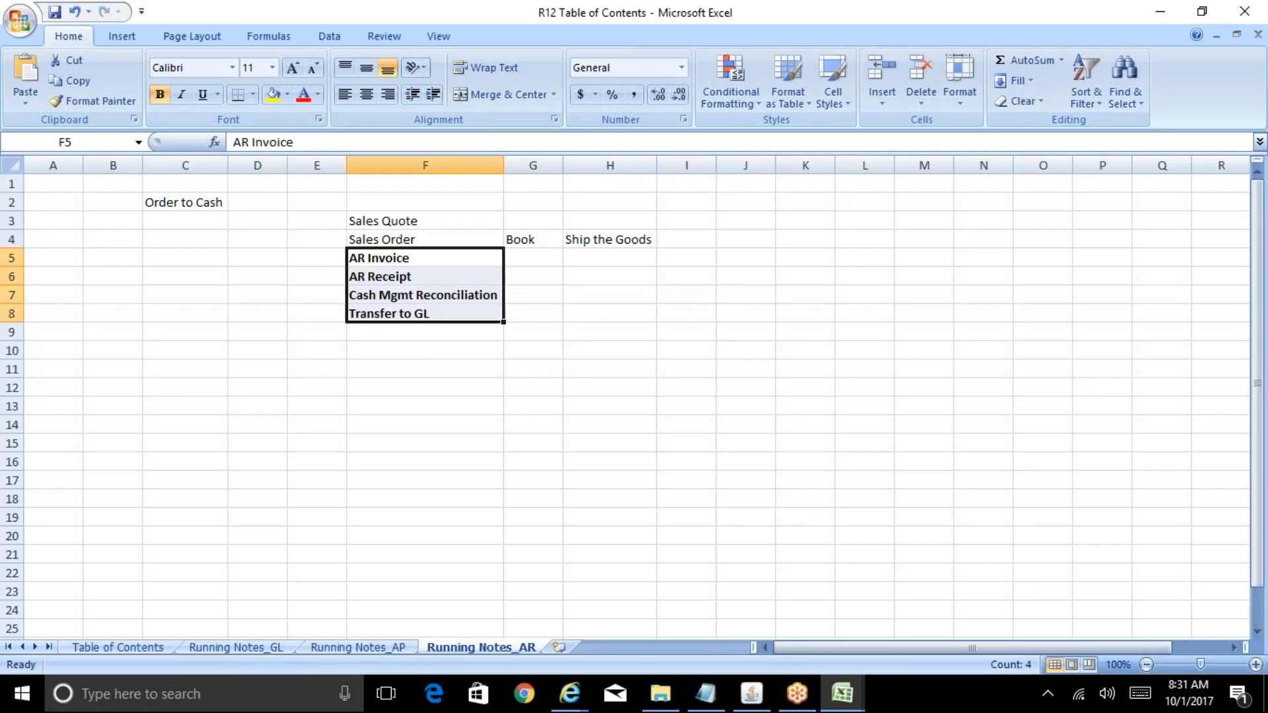
key(Up)
key(Up)
key(shift+Down)
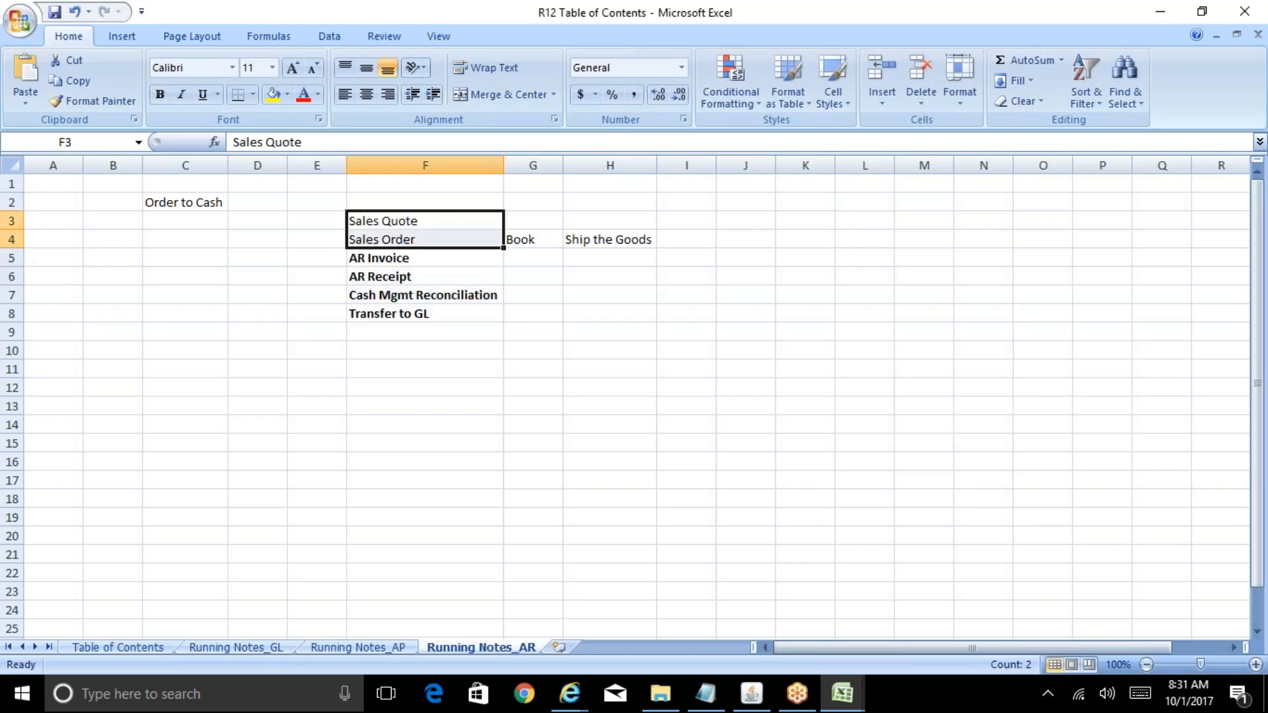
key(Down)
key(Down)
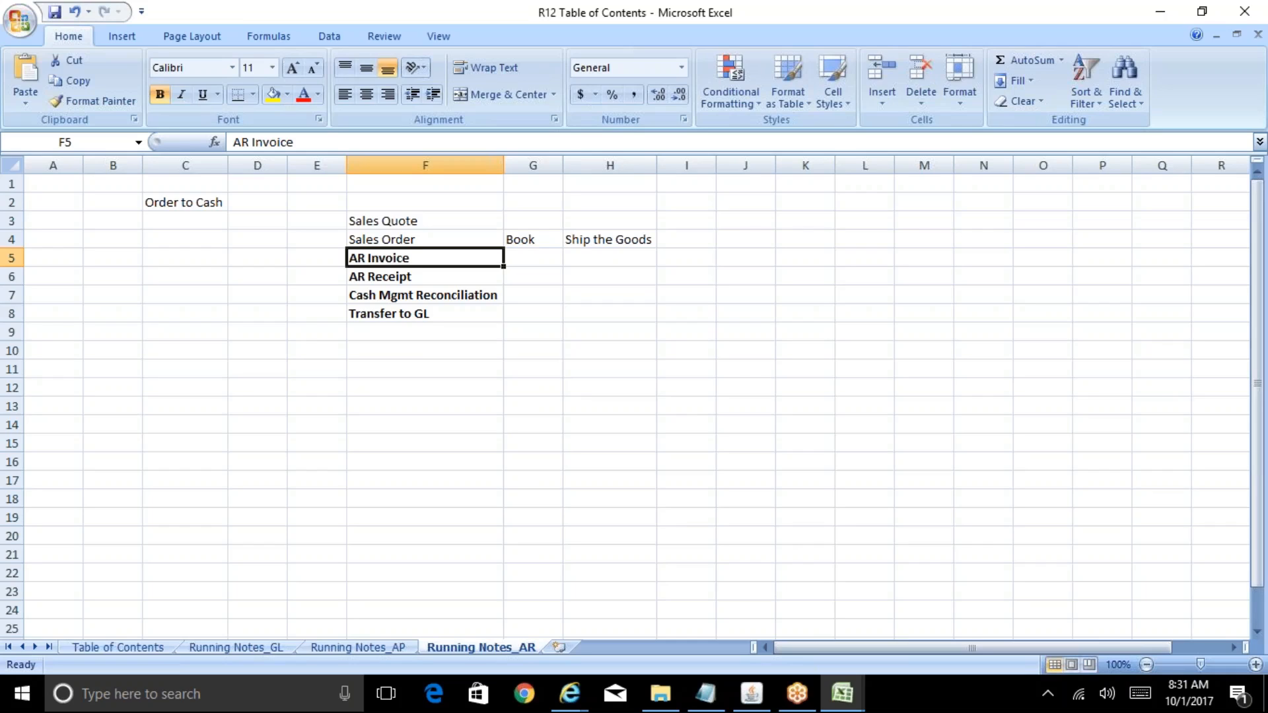
click(529, 271)
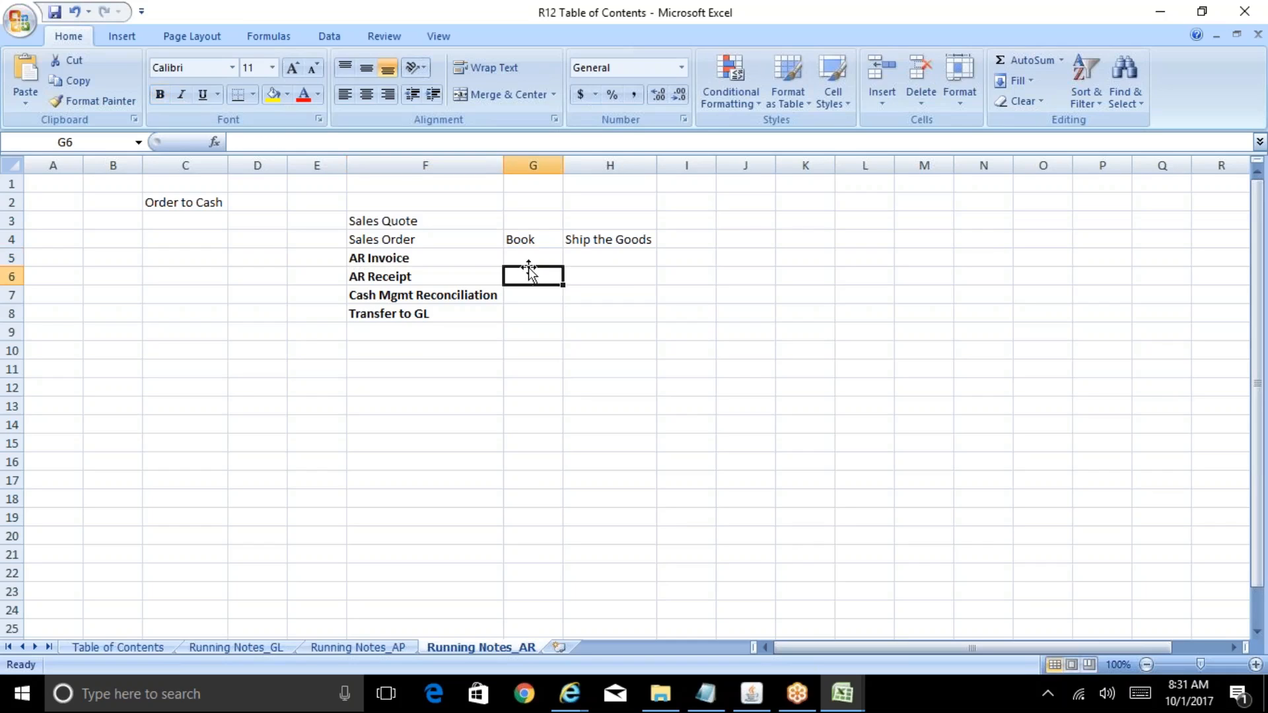
click(531, 259)
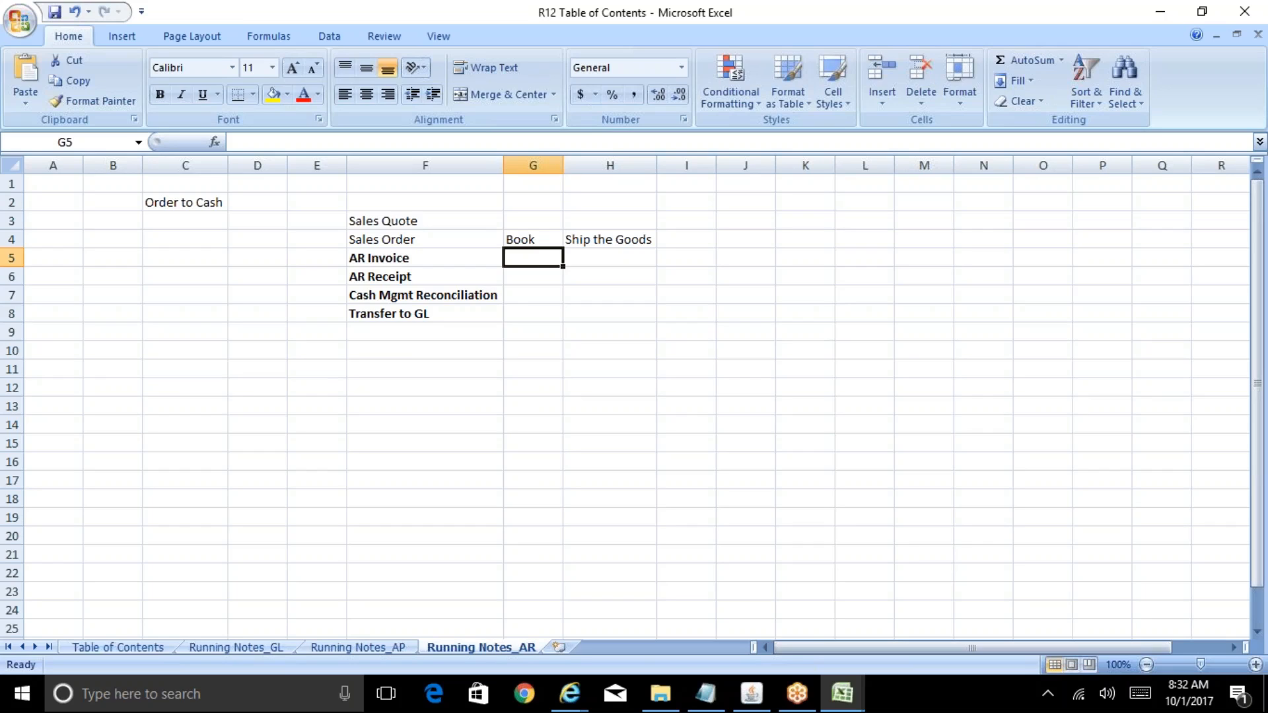
- Close the BR100_Financials_CE workbook and save its changes
click(844, 708)
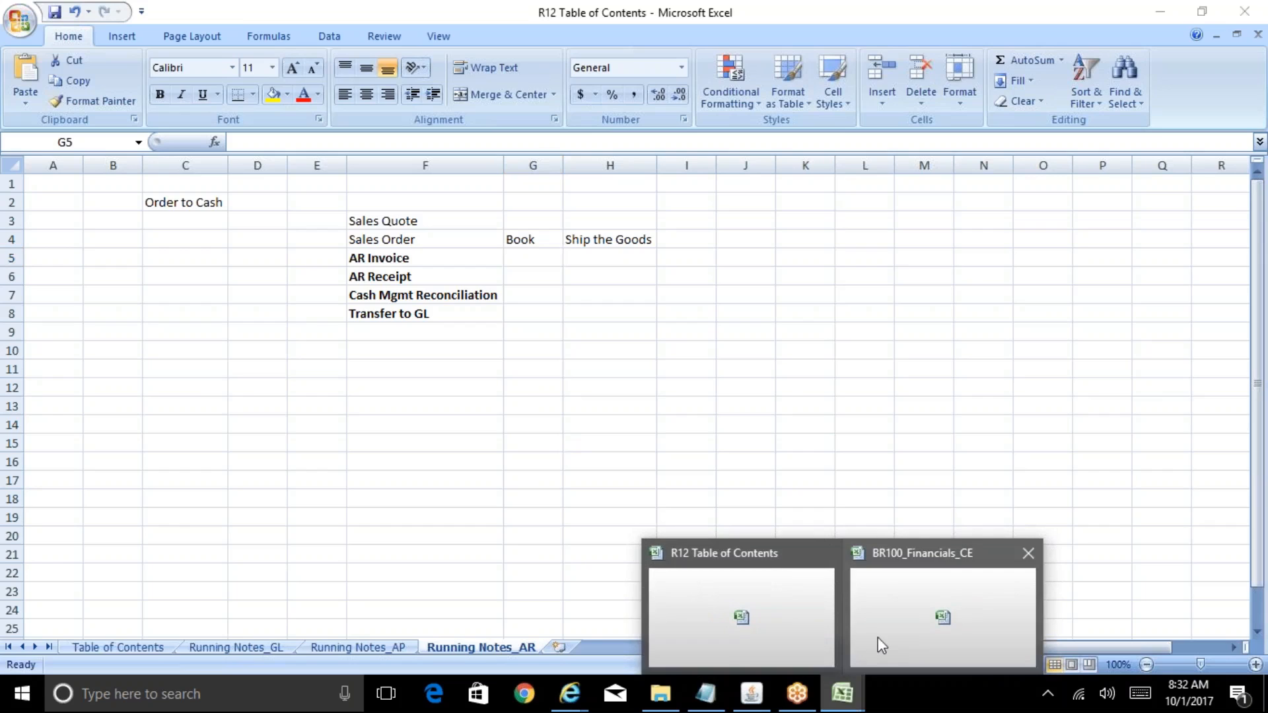
click(1029, 565)
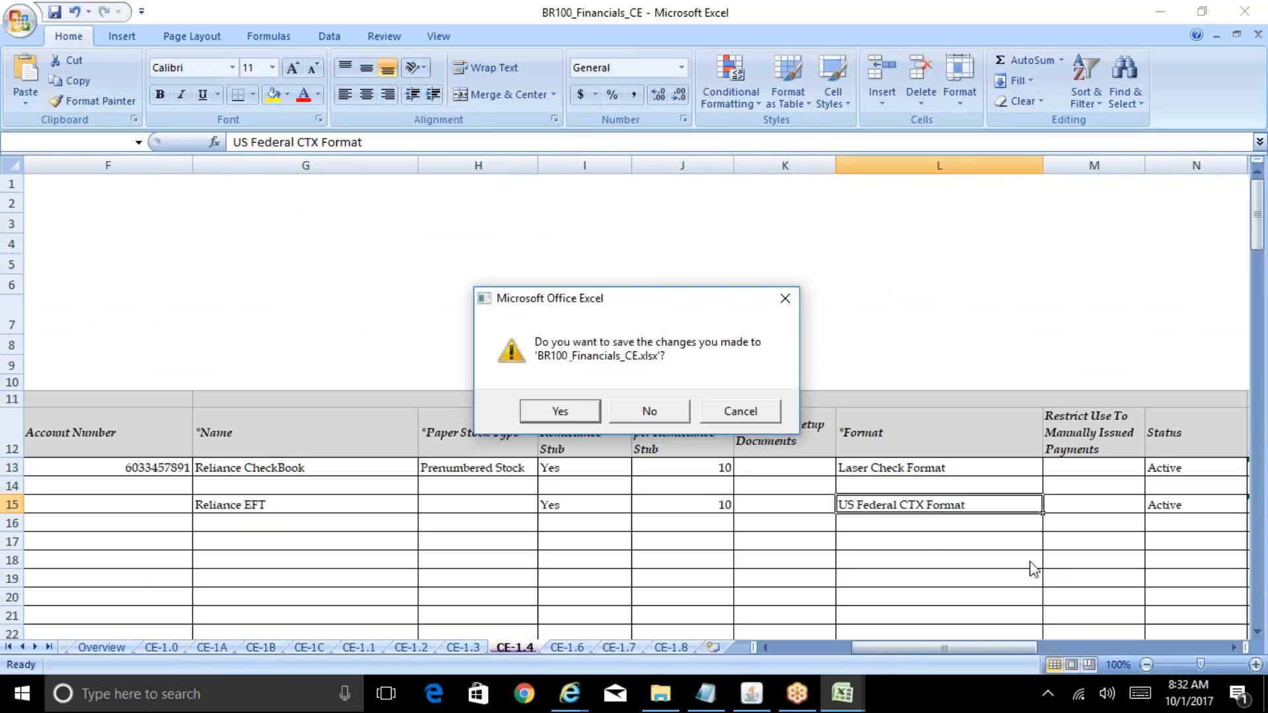
click(560, 410)
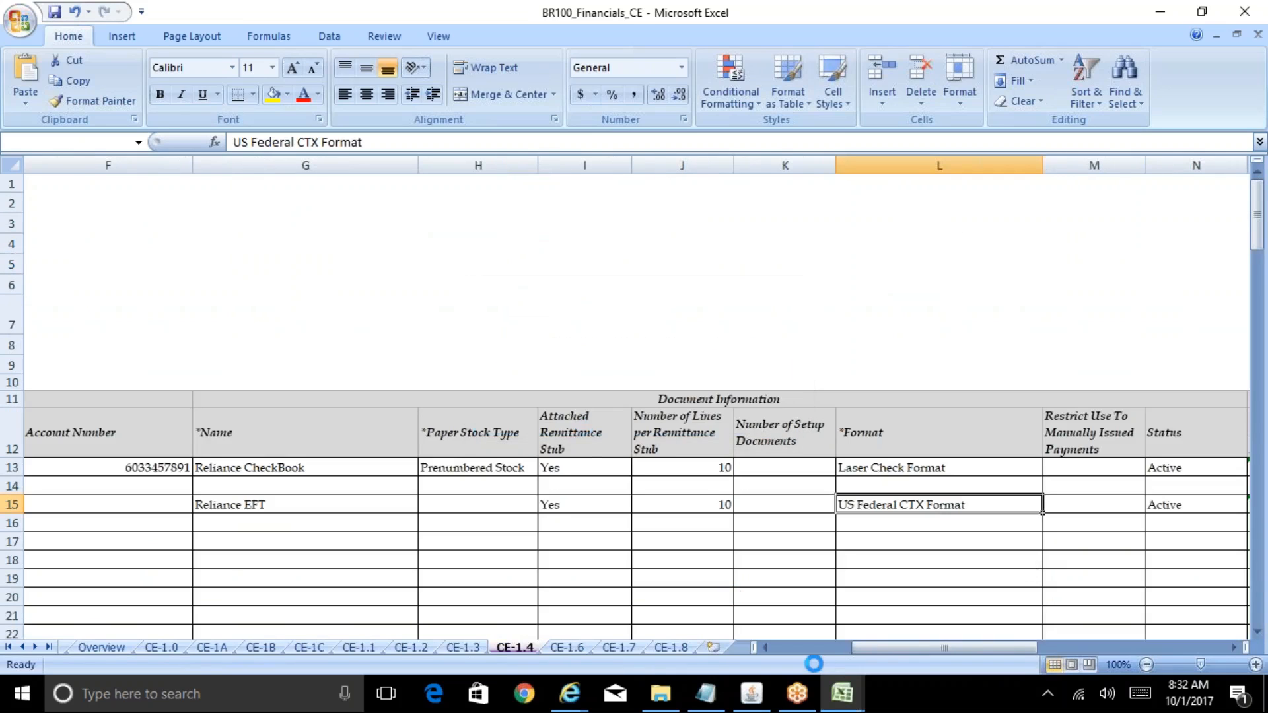
mouse_move(852, 695)
key(XF86AudioMute)
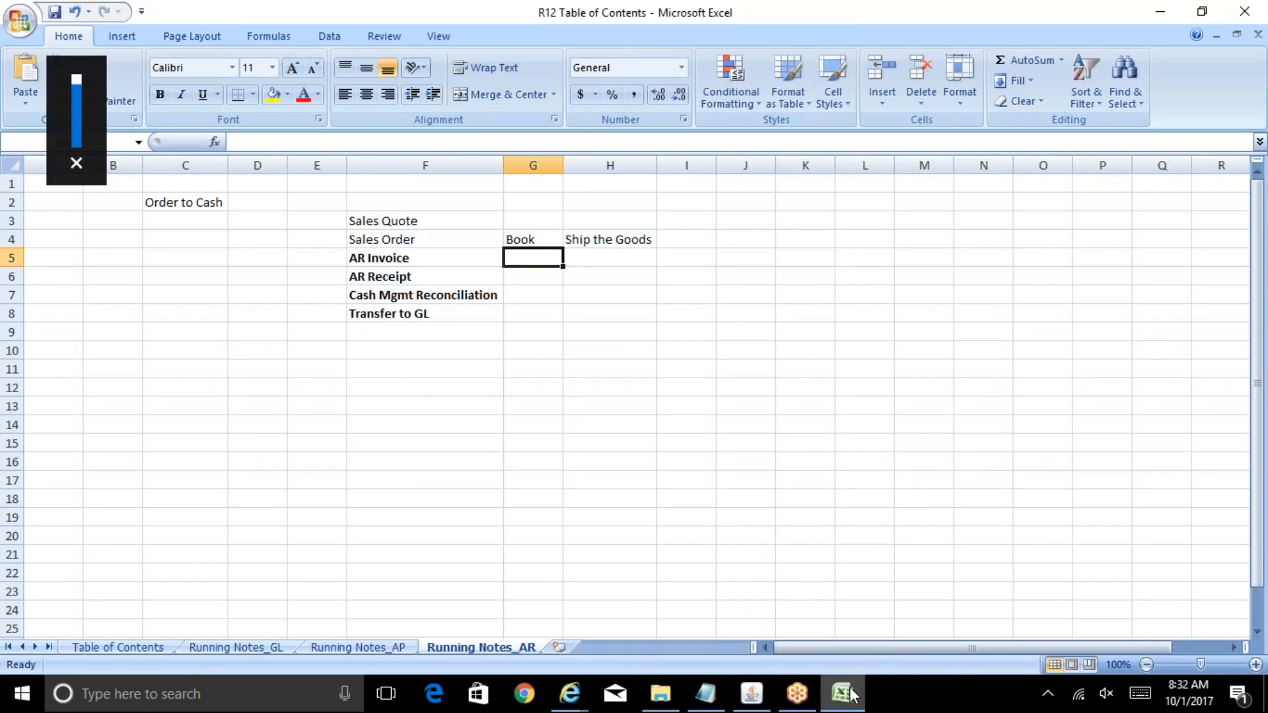
key(XF86AudioMute)
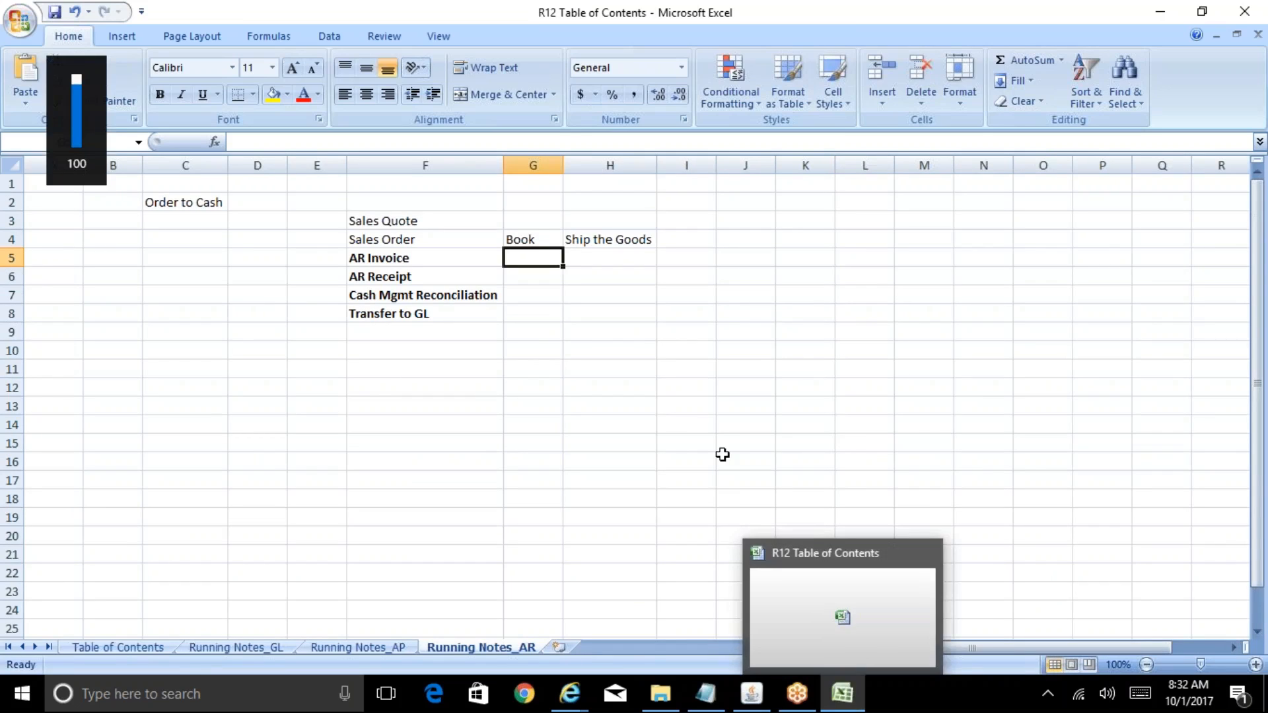
click(597, 351)
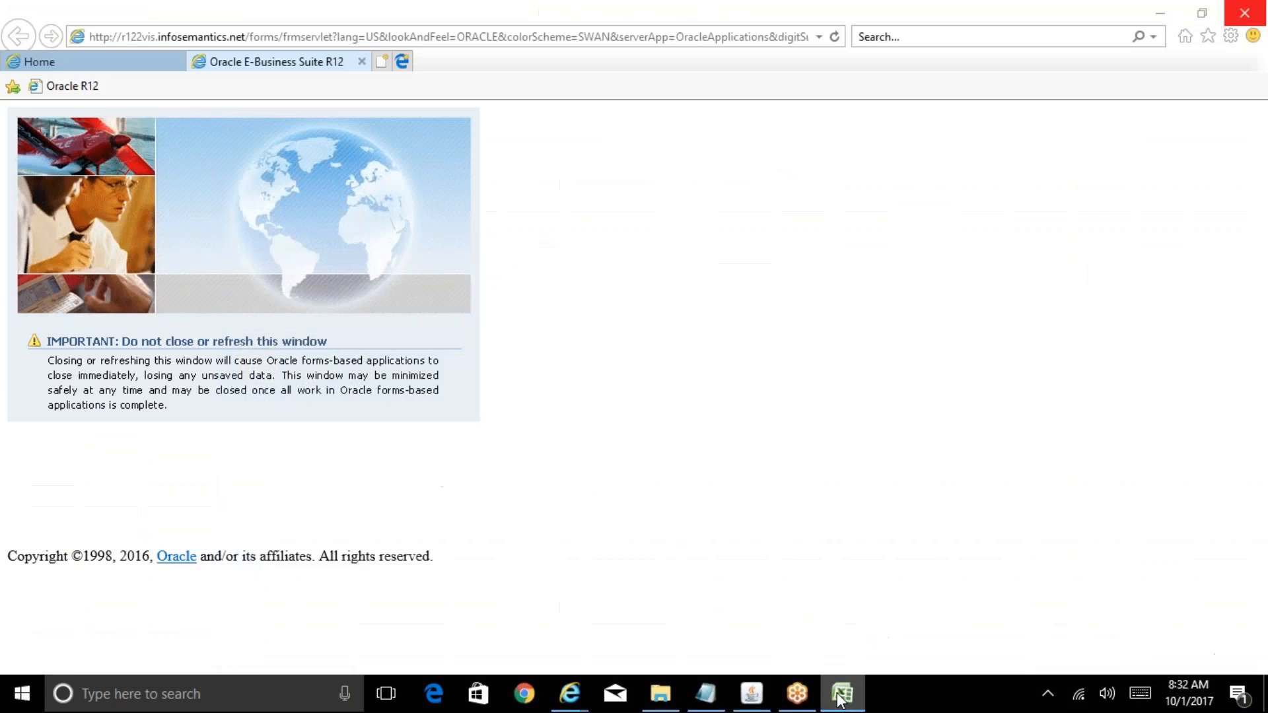
click(841, 693)
- Switch to File Explorer and open the BR100_Financials_AR workbook
click(660, 695)
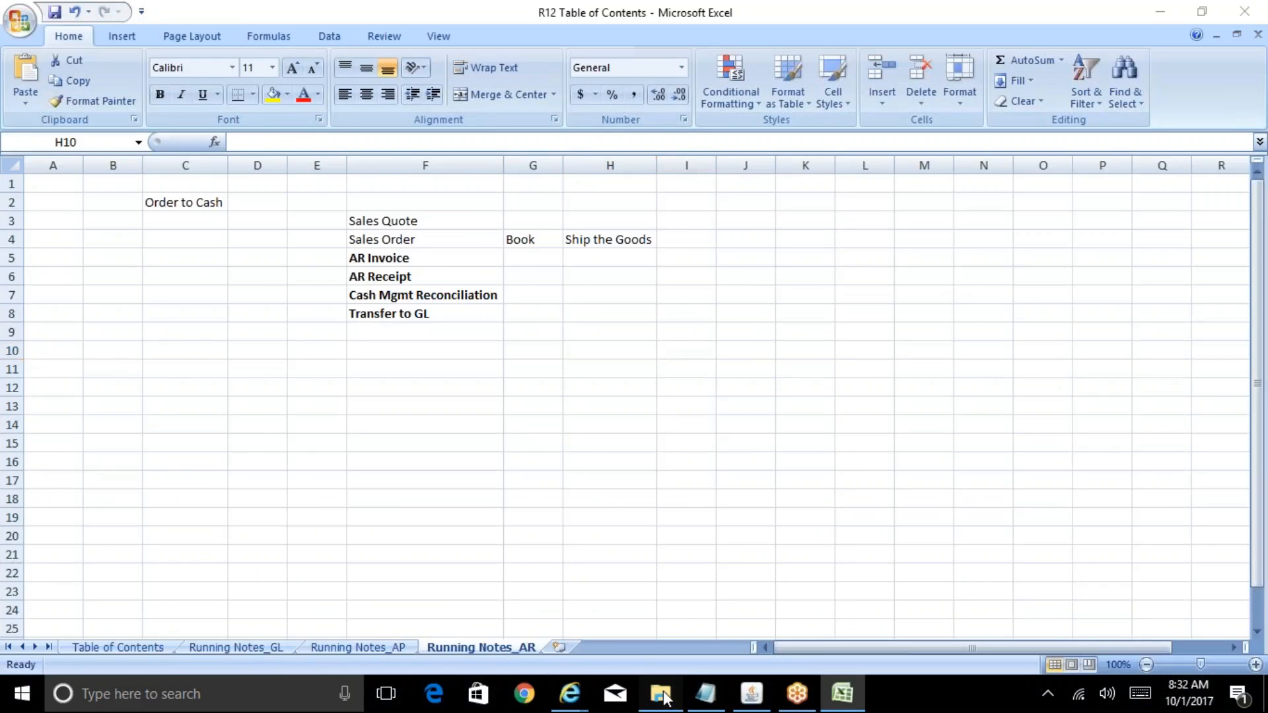
click(389, 171)
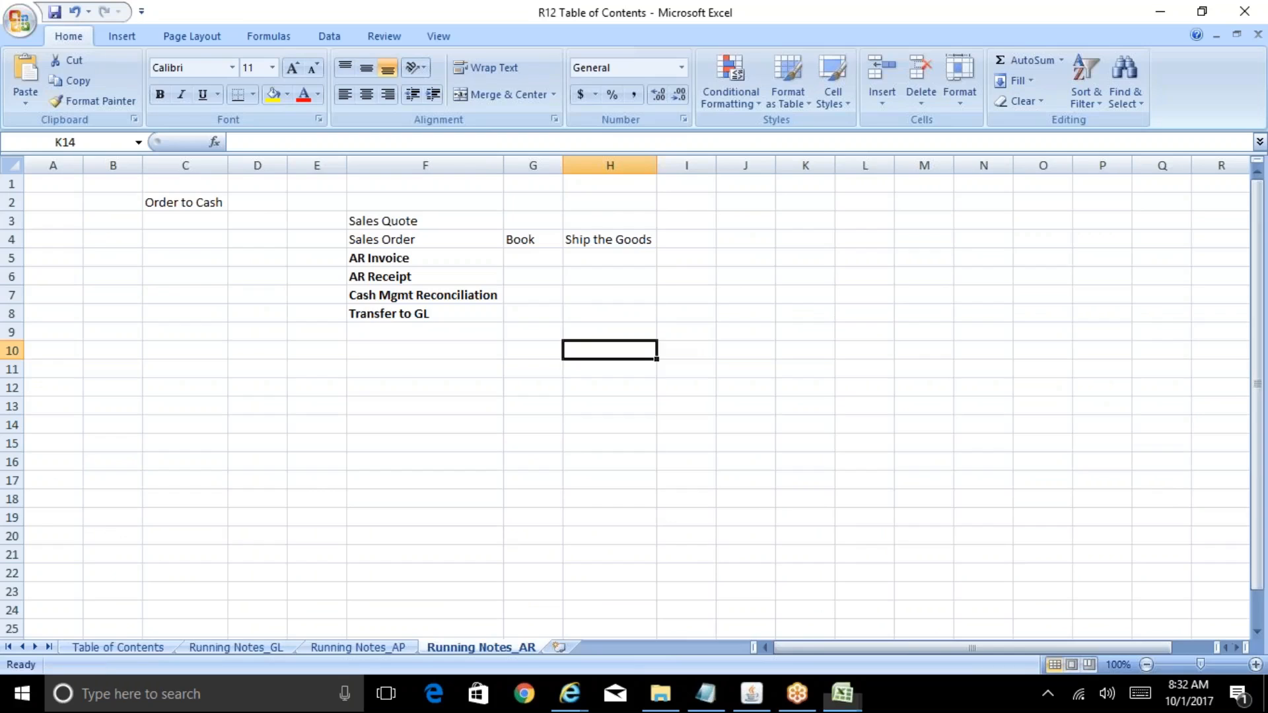
click(473, 232)
- Return to the setup overview, follow its Defining Responsibilities link to sheet AR-1.1, and select the responsibility name in cell A11
key(ctrl+Home)
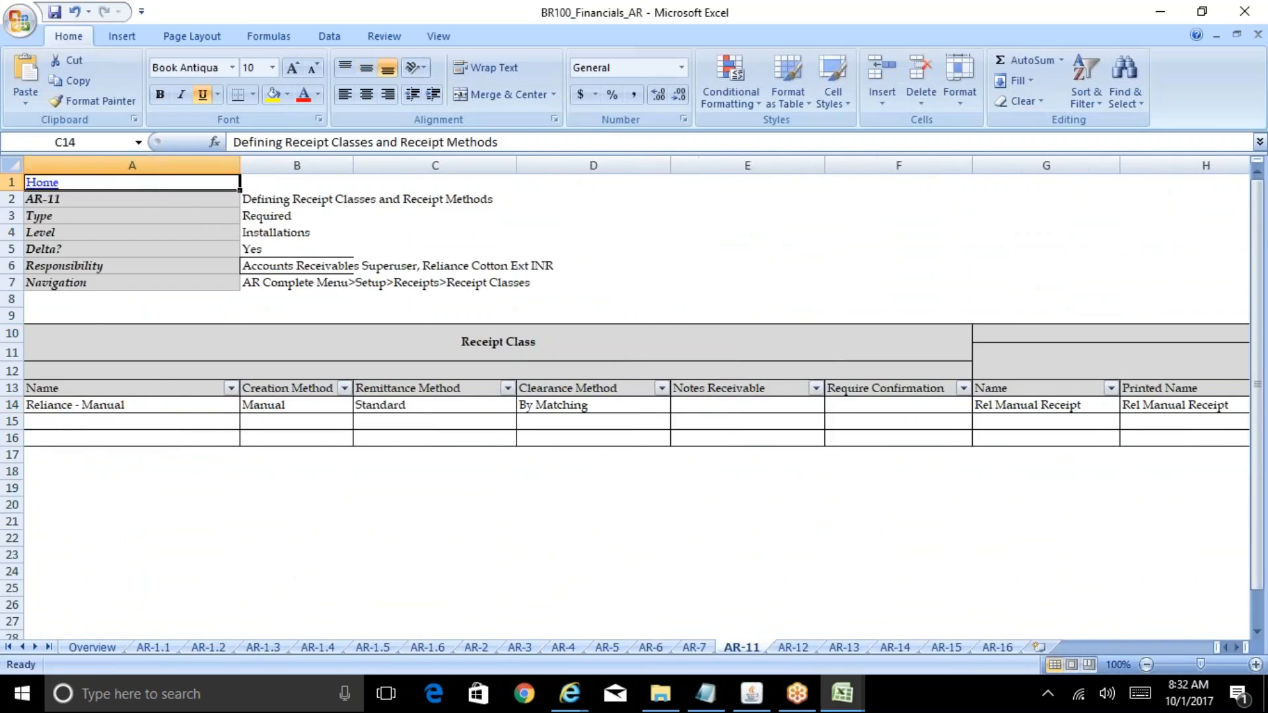
click(41, 183)
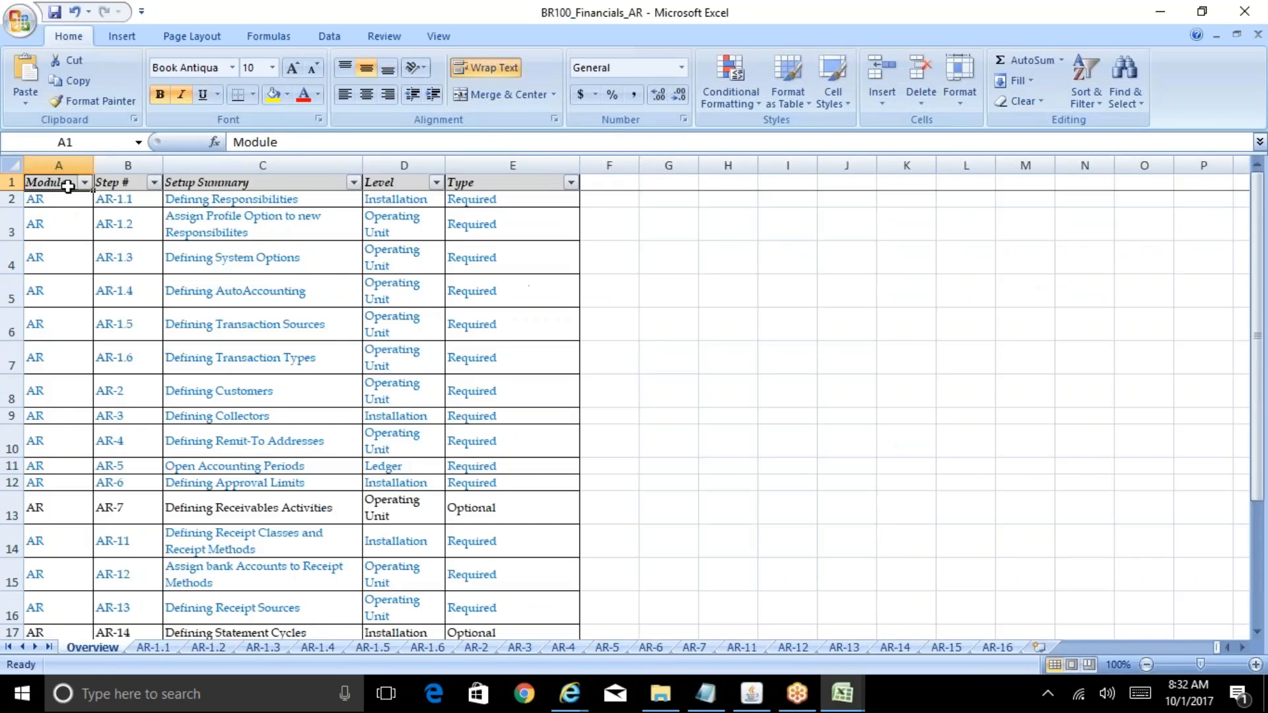
click(280, 206)
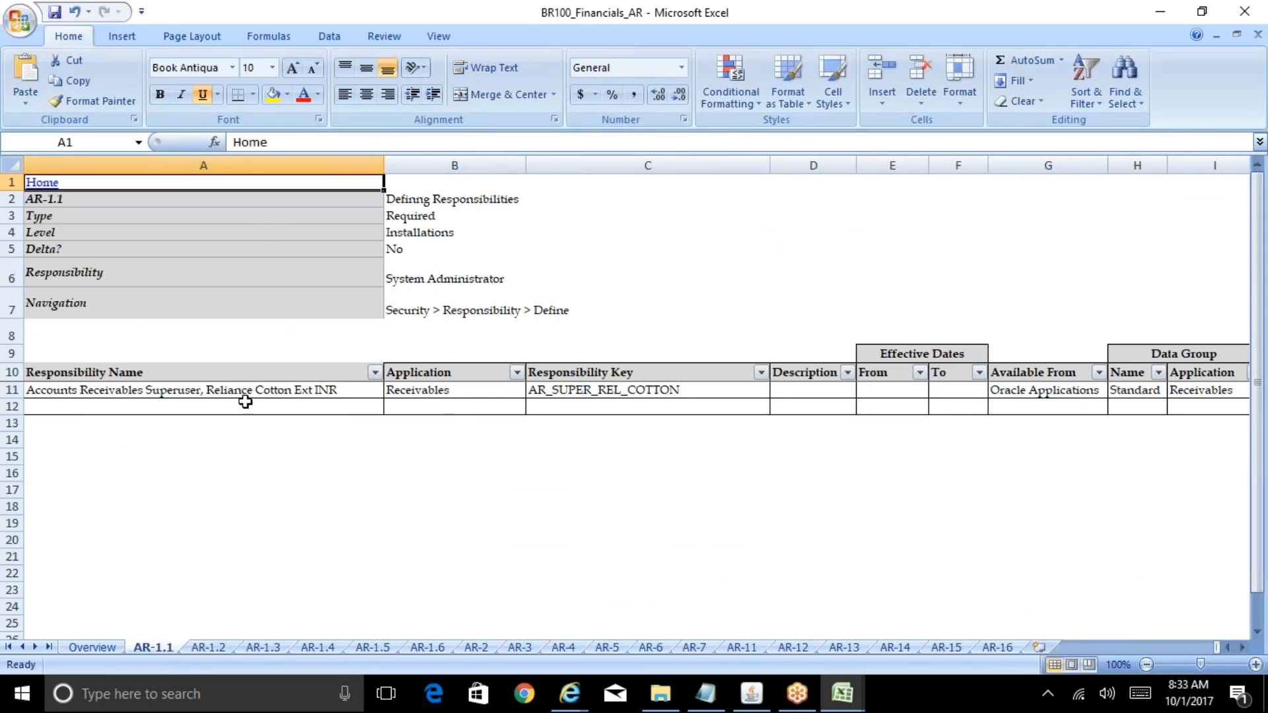
click(304, 391)
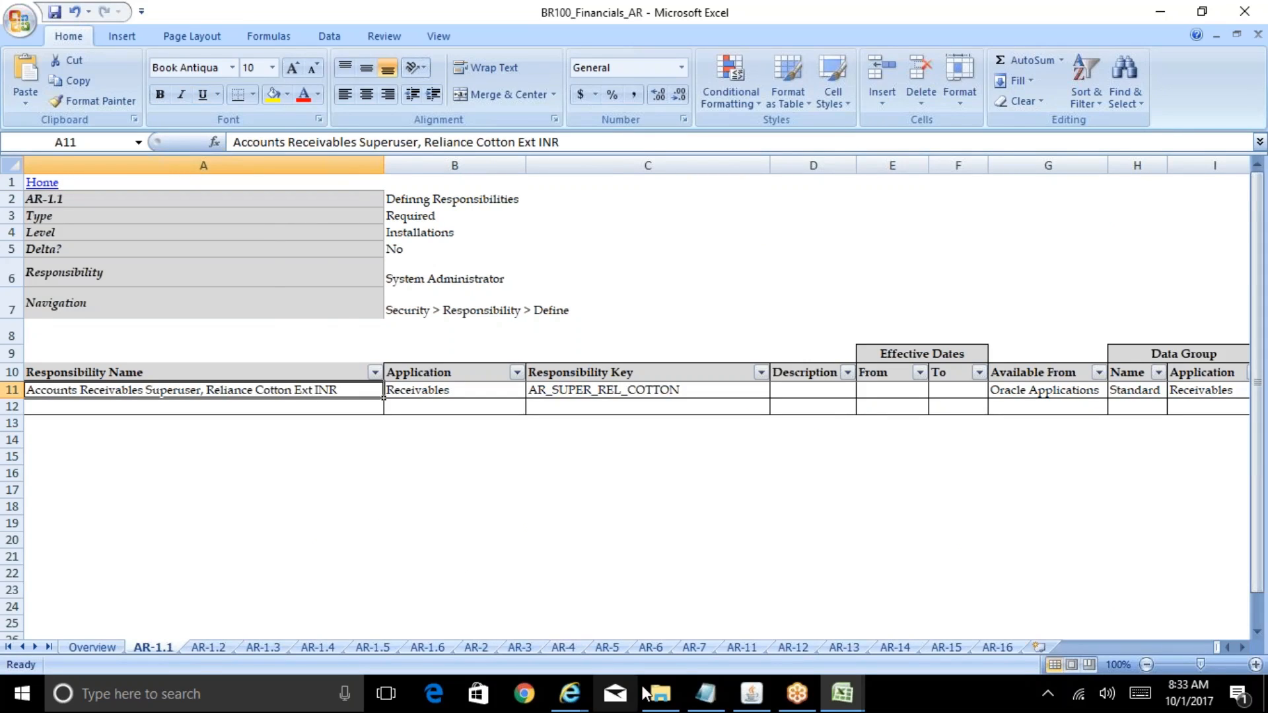
- Open the Reliance Group Structure presentation from the Oracle Financials Training_Sep-2017 folder and view slide 2 with the Reliance Group Org Structure
key(alt+Tab)
key(BackSpace)
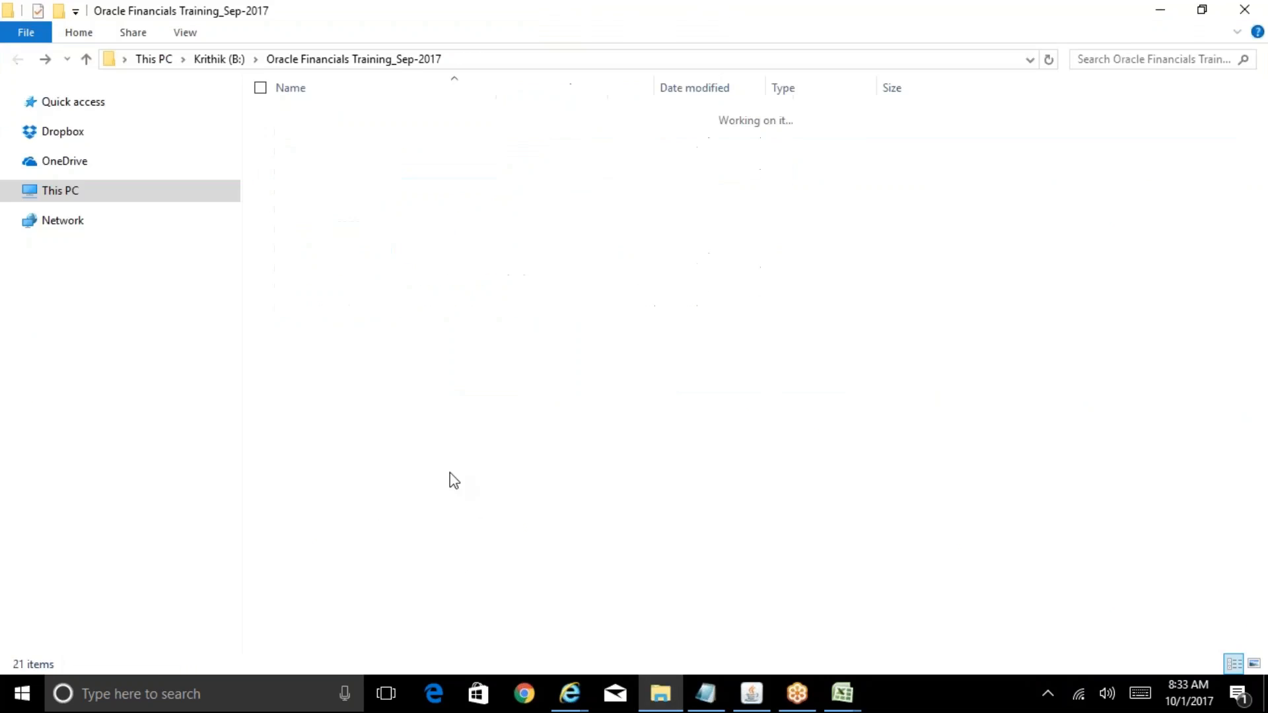
double_click(360, 427)
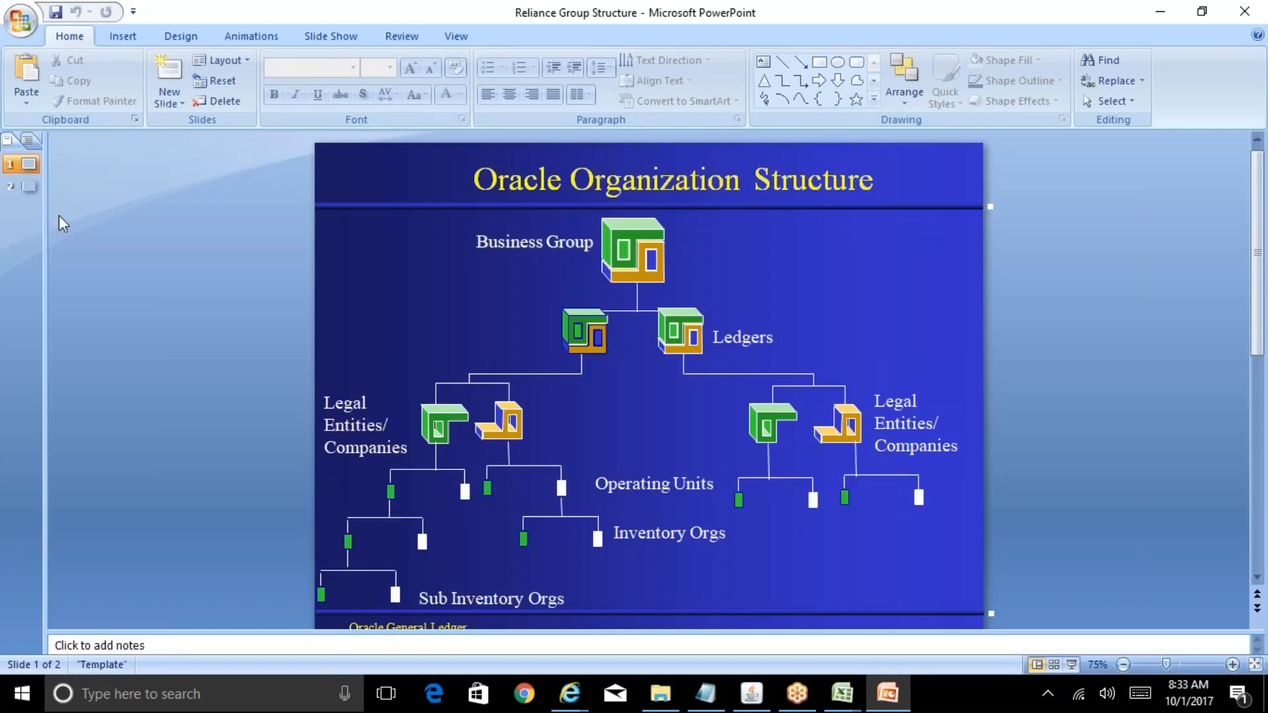
click(29, 187)
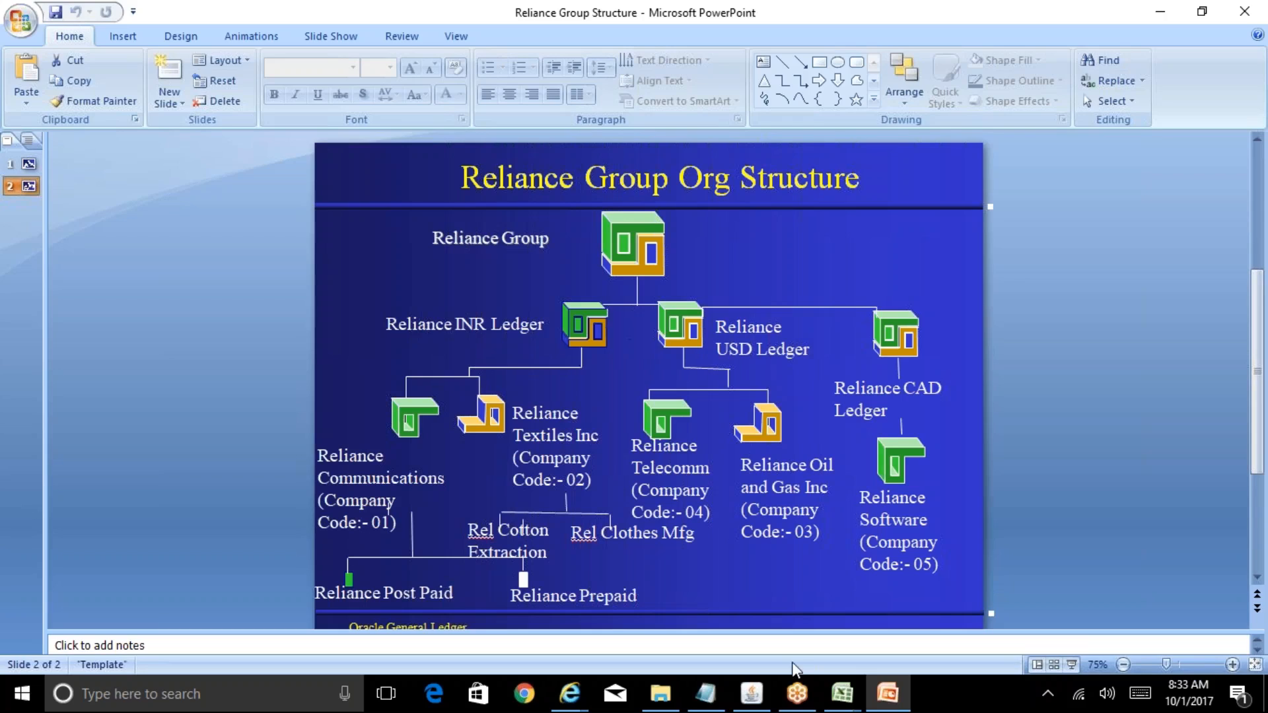
- Switch back to the BR100_Financials_AR workbook and select the full responsibility name text in cell A11
mouse_move(839, 695)
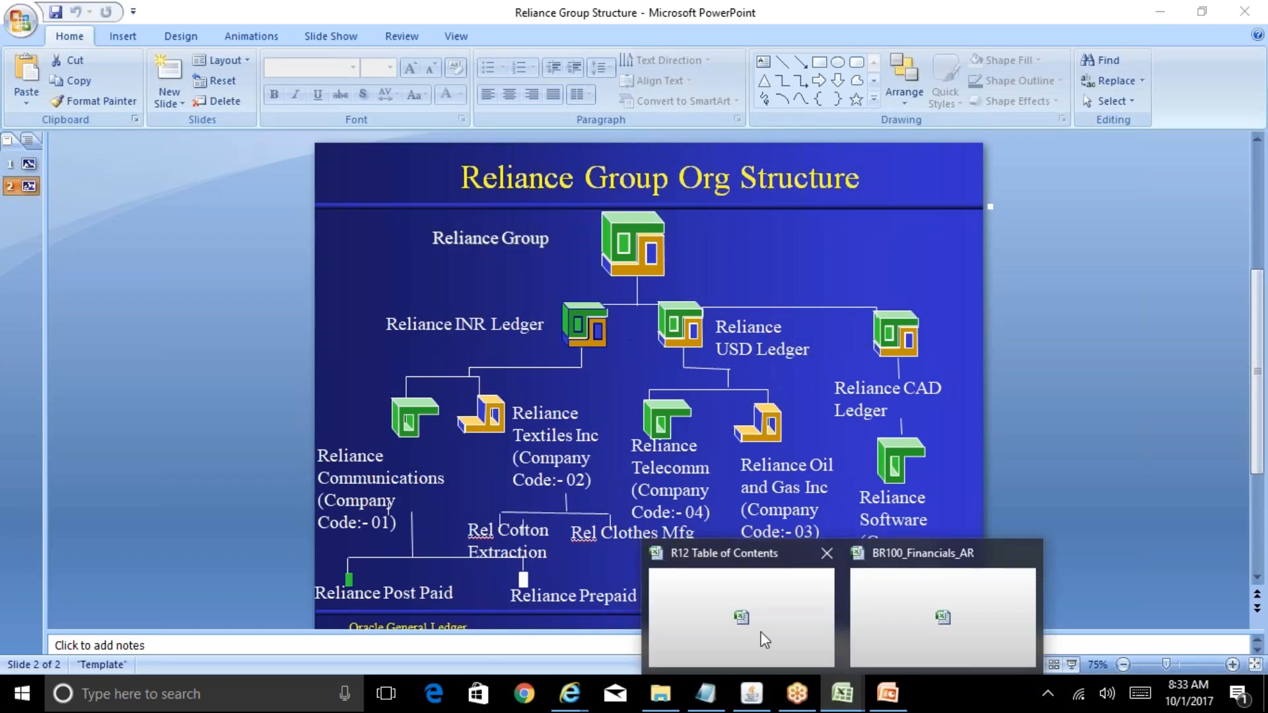
click(897, 633)
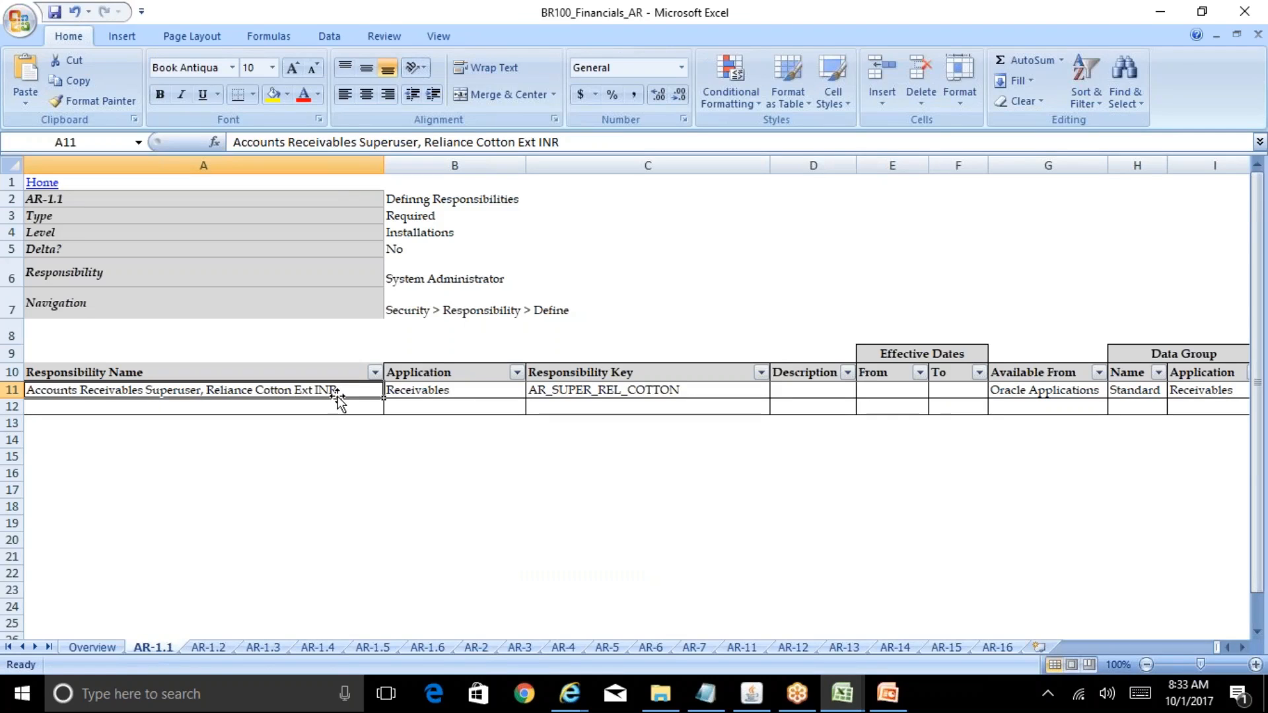
drag(585, 141, 217, 88)
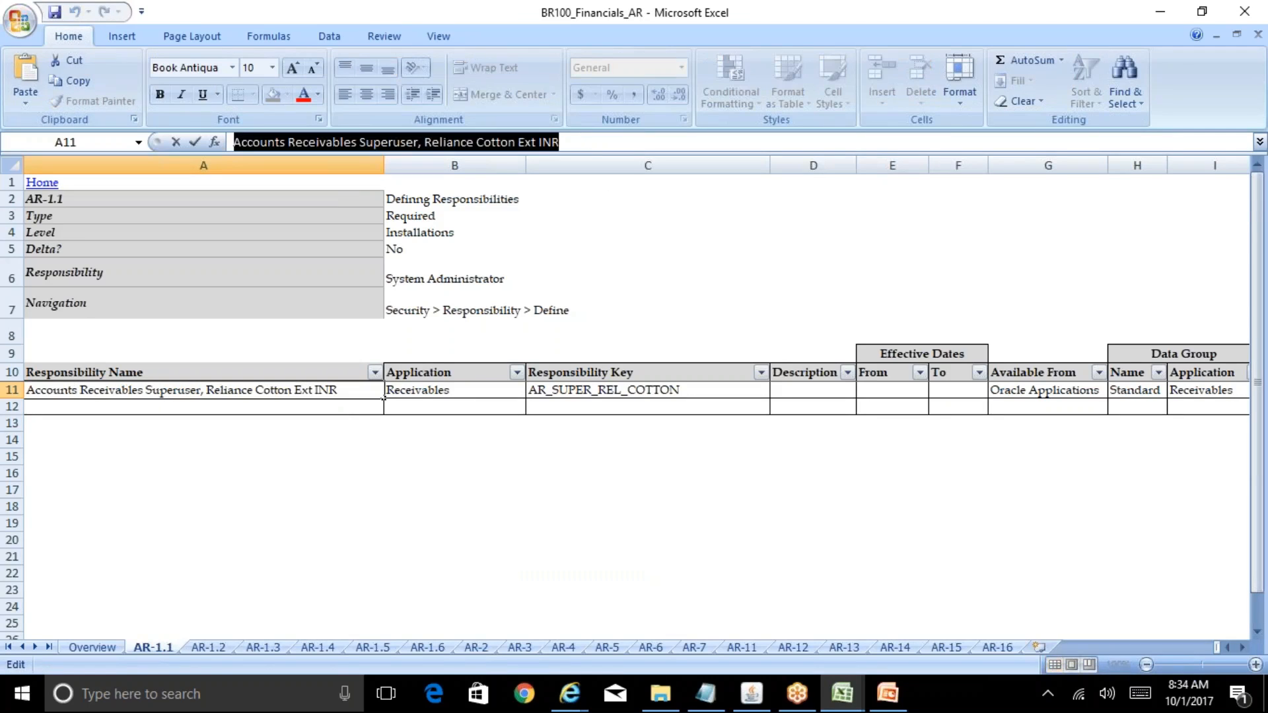
- Switch to Oracle Applications and collapse all expanded functions in the Navigator
click(740, 698)
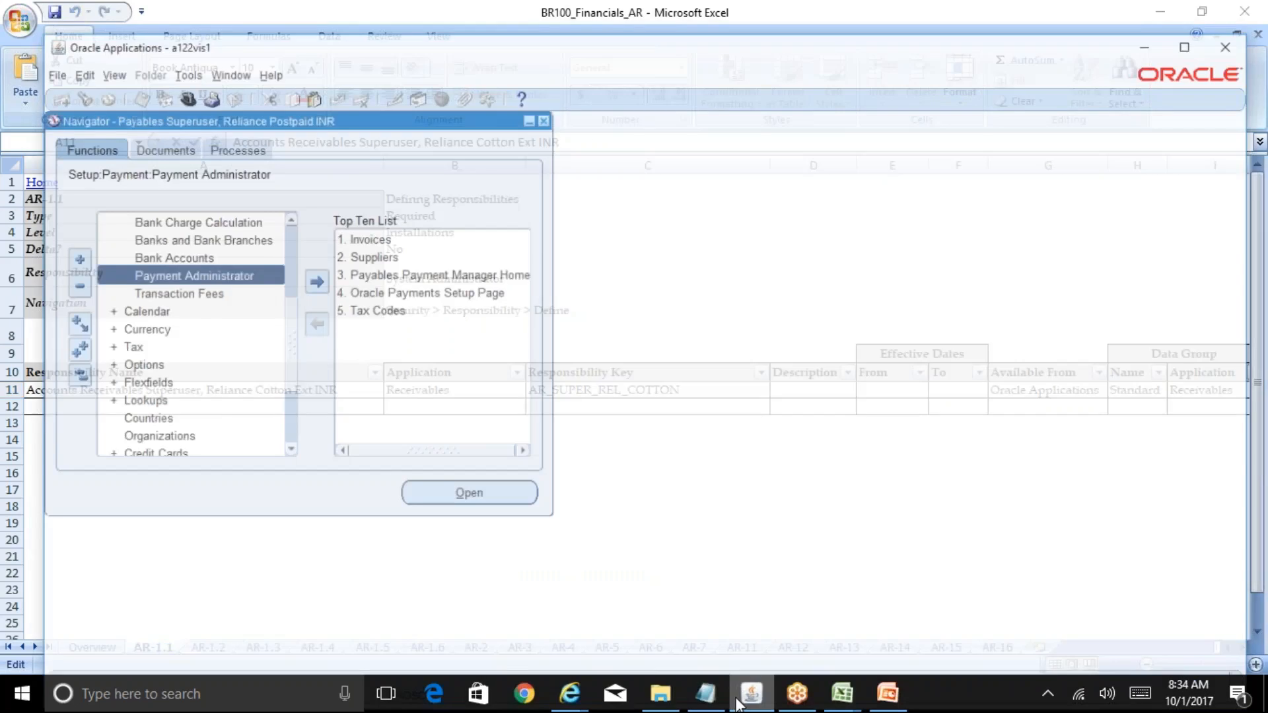
click(48, 356)
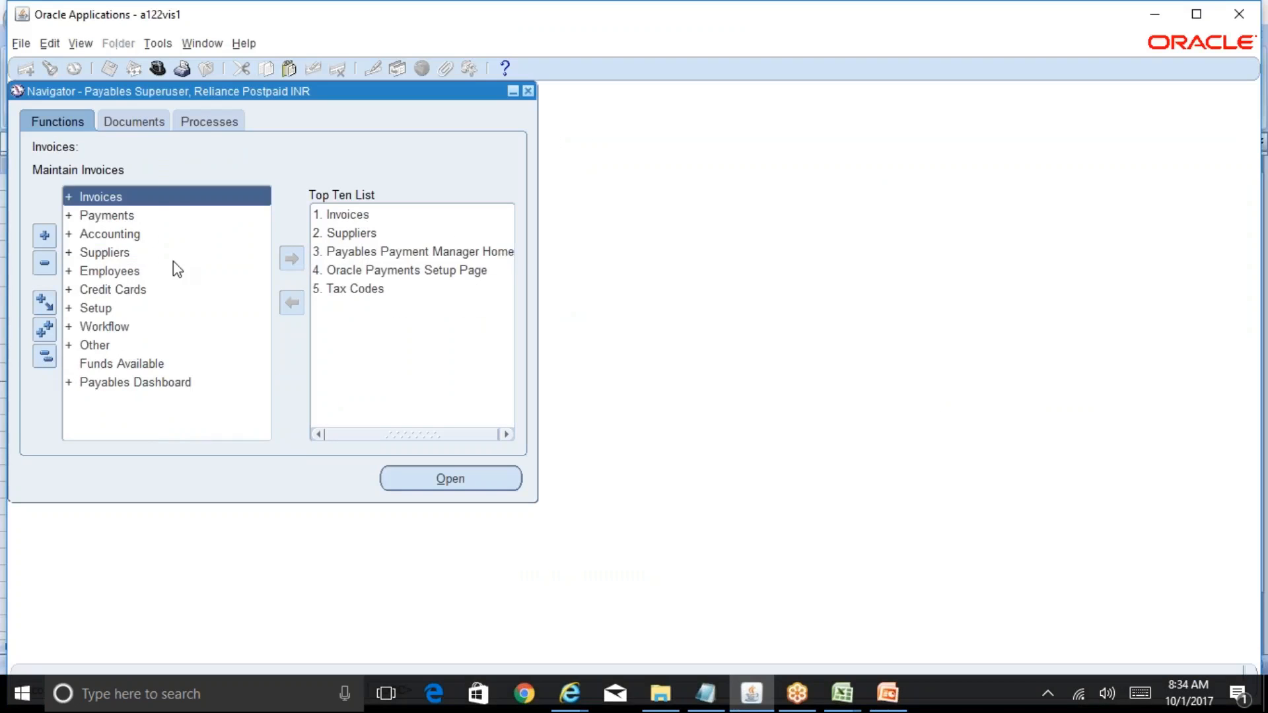
key(alt+f)
text(ws)
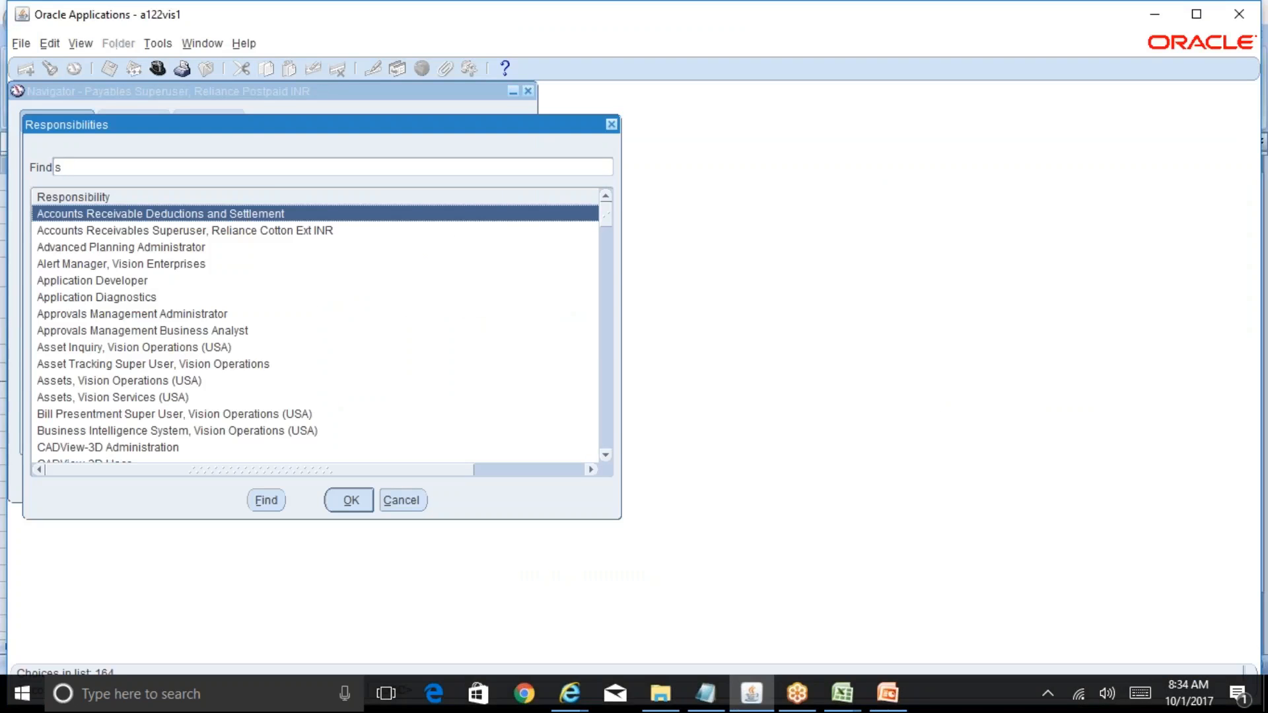
key(Escape)
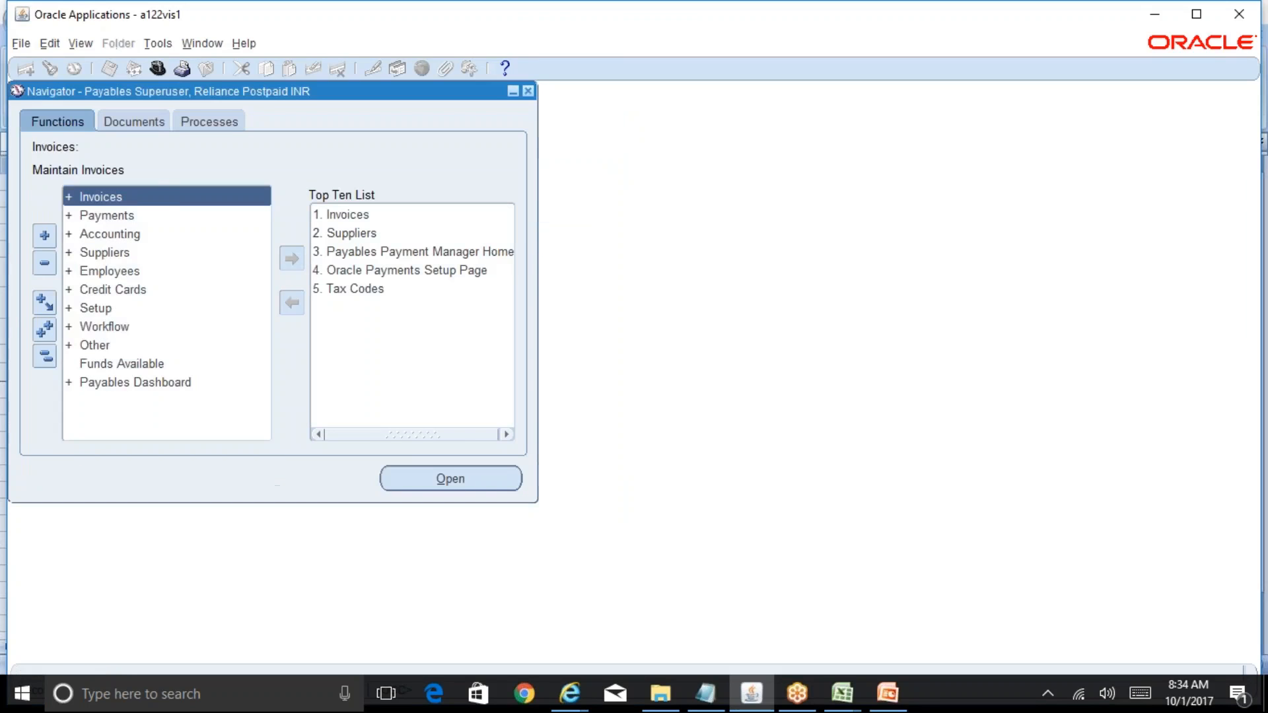
- Switch to the System Administrator Vision responsibility and open the Responsibilities form from Security > Responsibility > Define
key(alt+f)
text(wsy)
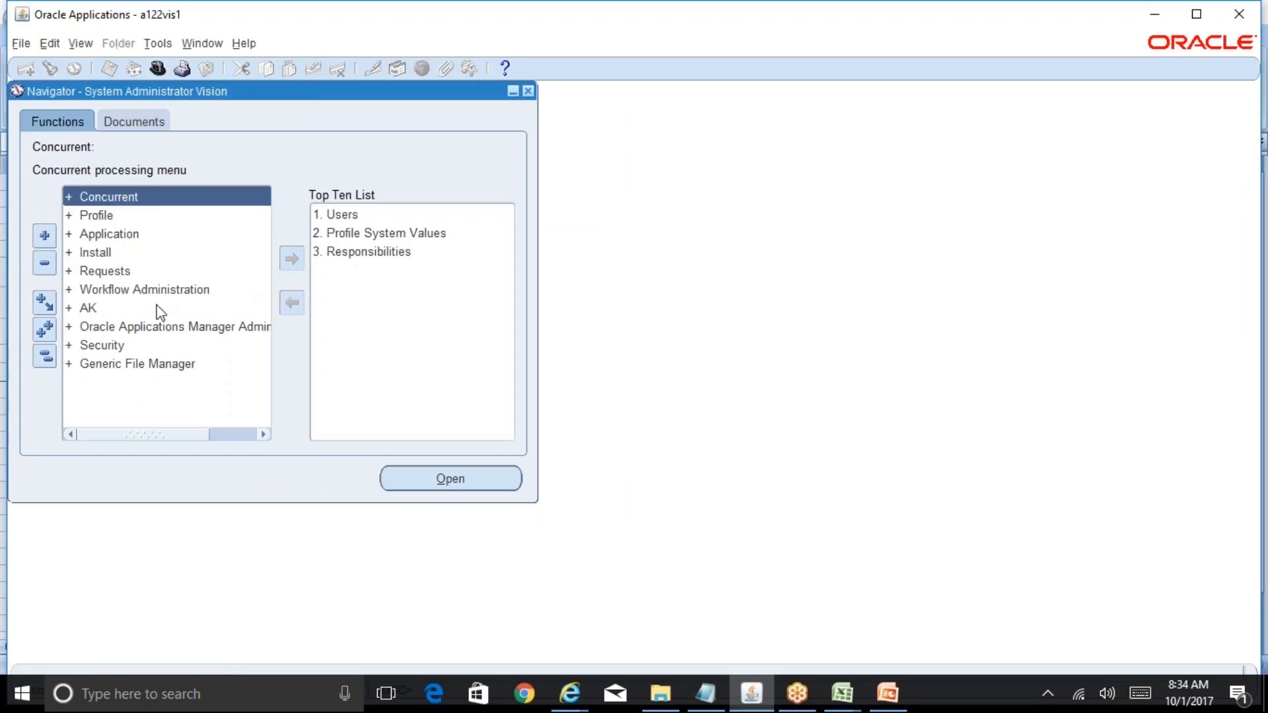
click(136, 347)
key(Return)
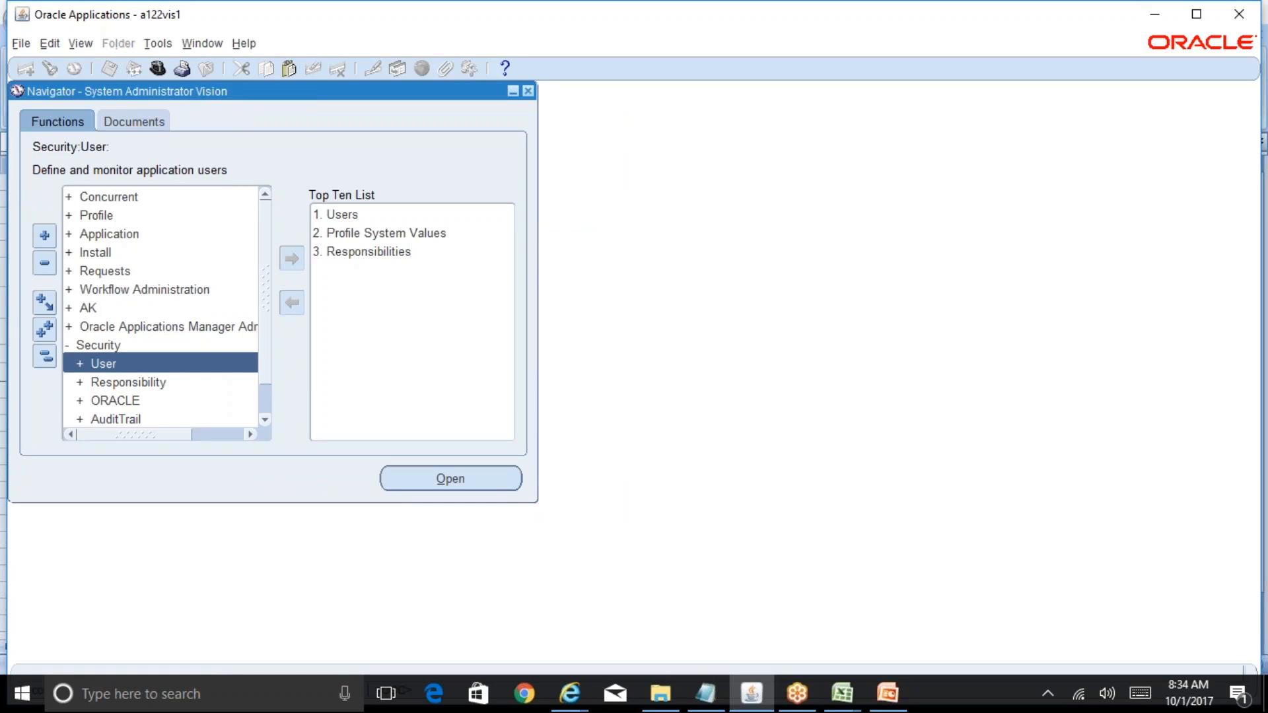
click(128, 382)
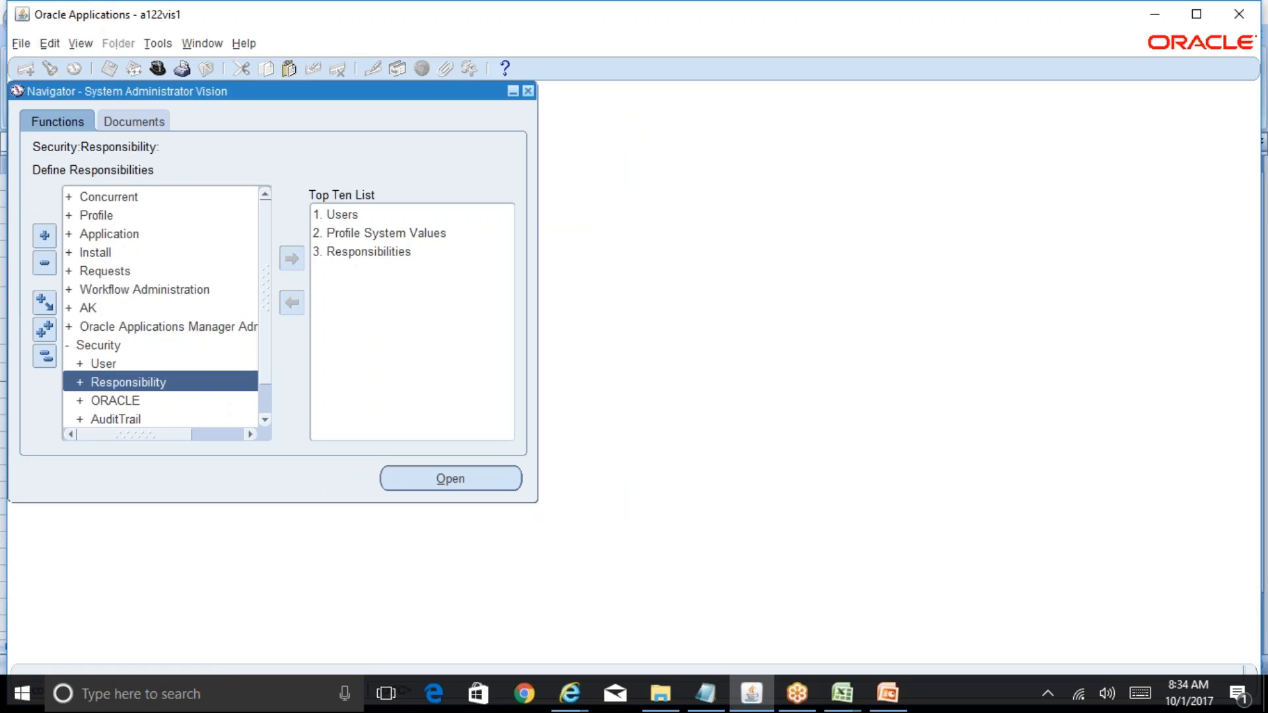
key(Return)
key(Return)
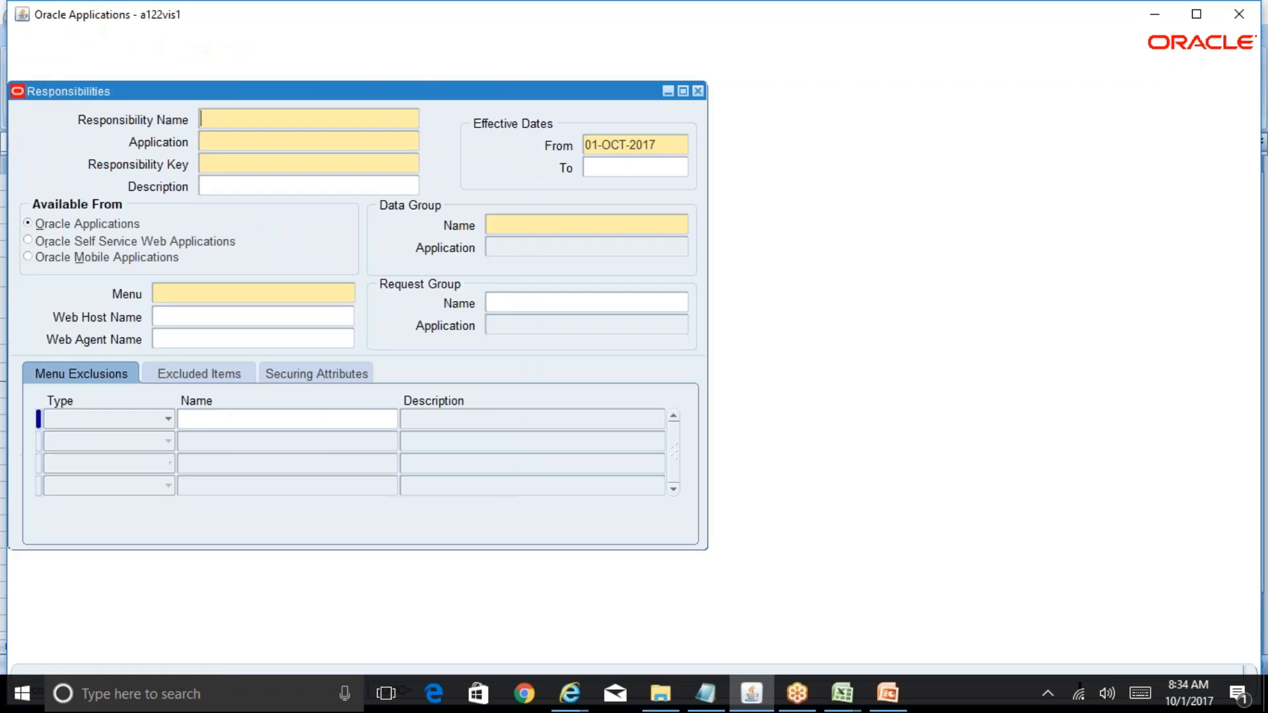
- Query the Responsibilities form for the copied name Accounts Receivables Superuser, Reliance Cotton Ext INR
key(F11)
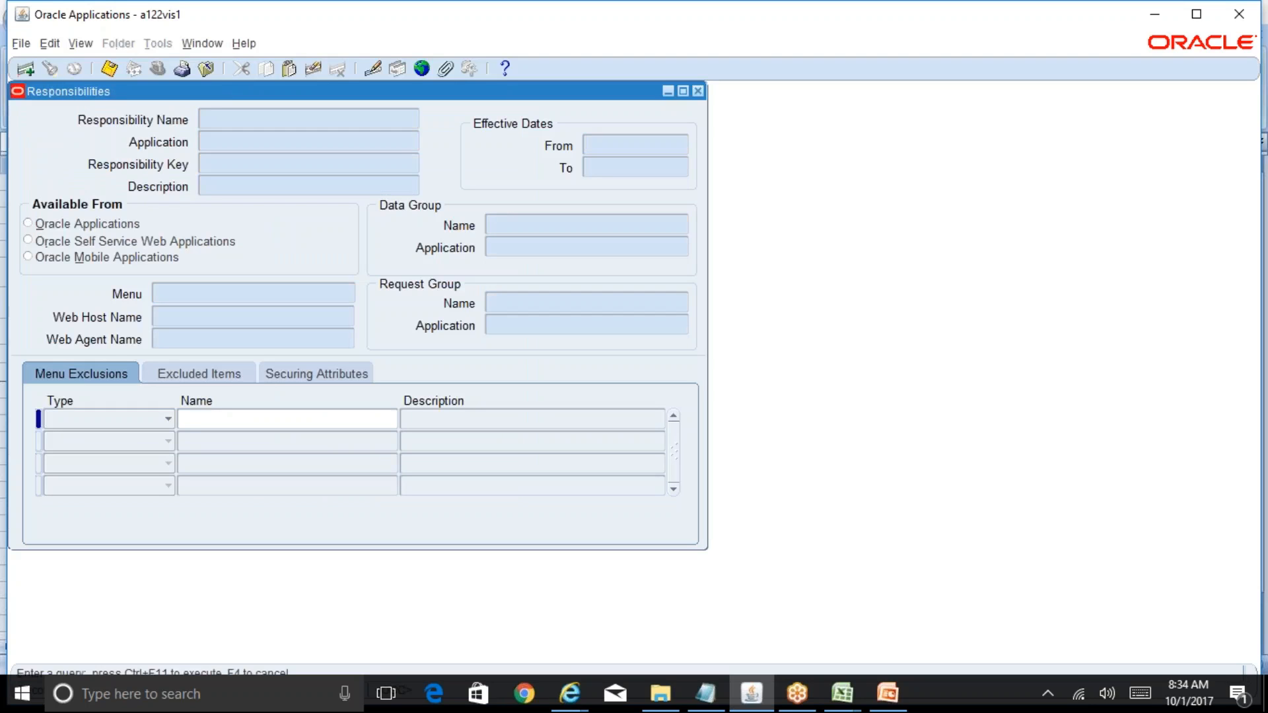
key(ctrl+v)
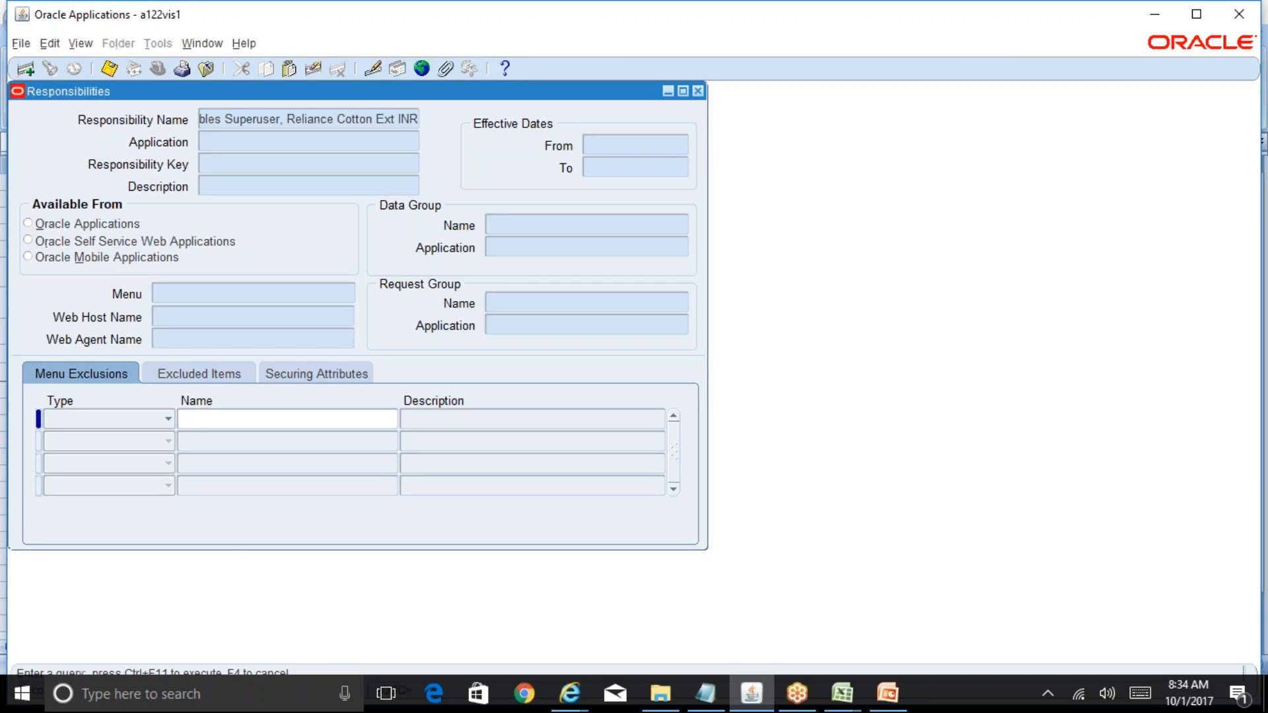
key(ctrl+F11)
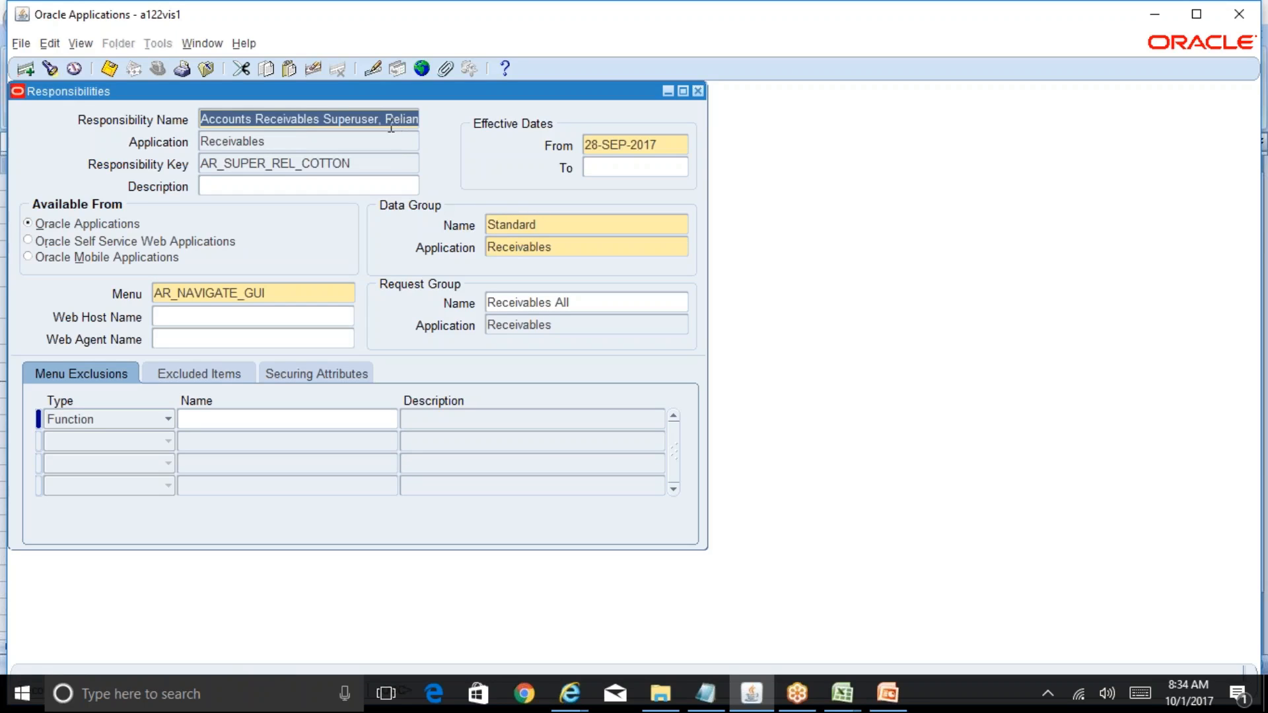
- Examine the responsibility's application, key, data group, menu and request group, ending on its name
click(294, 146)
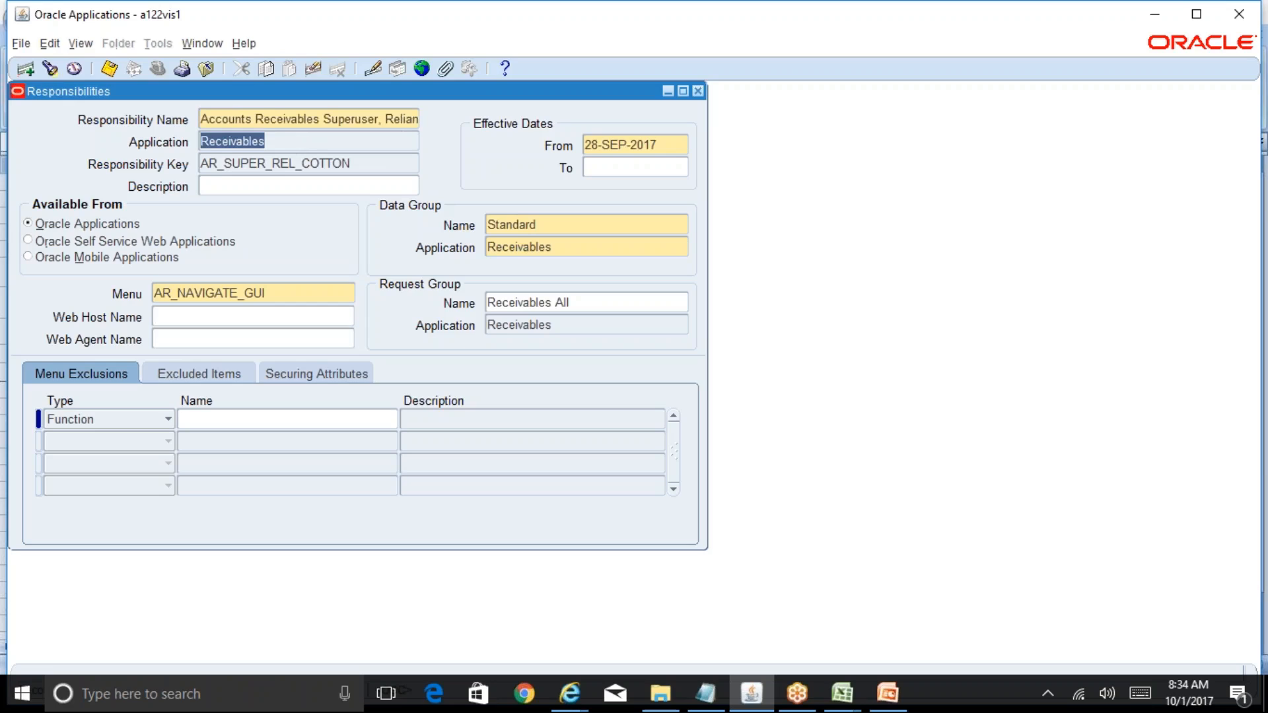
click(365, 161)
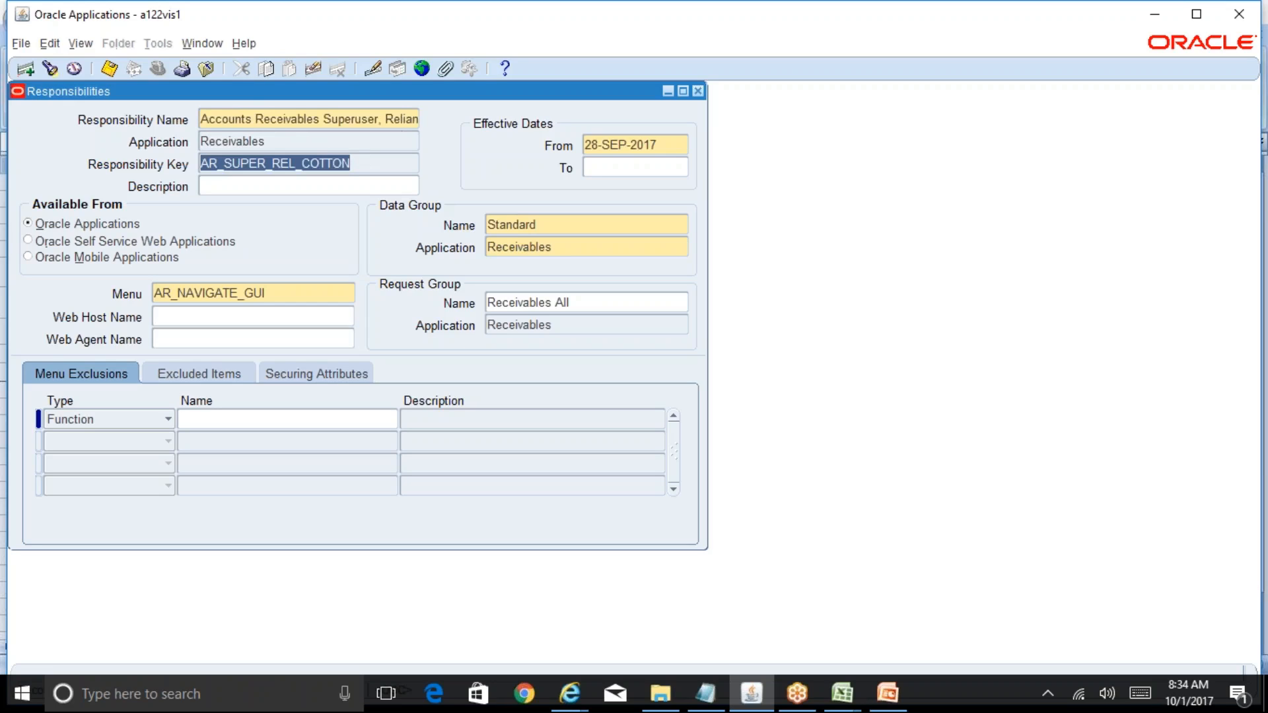
click(567, 226)
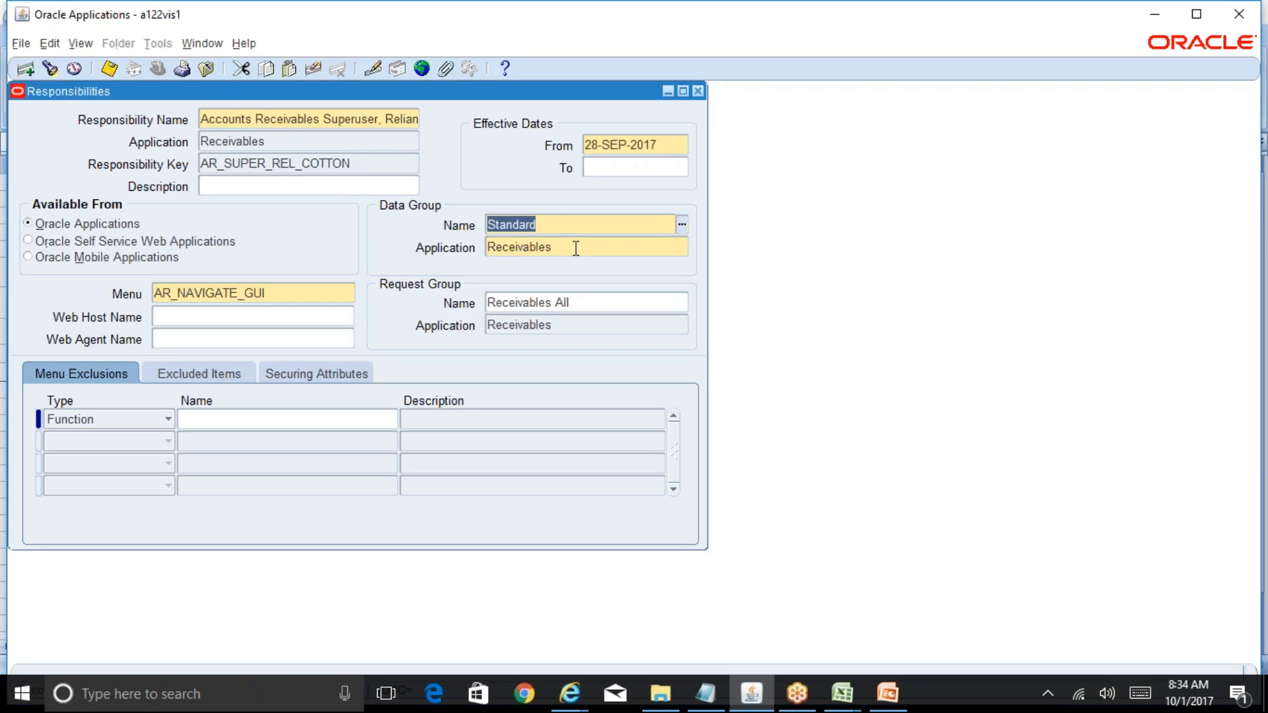
click(574, 249)
click(290, 289)
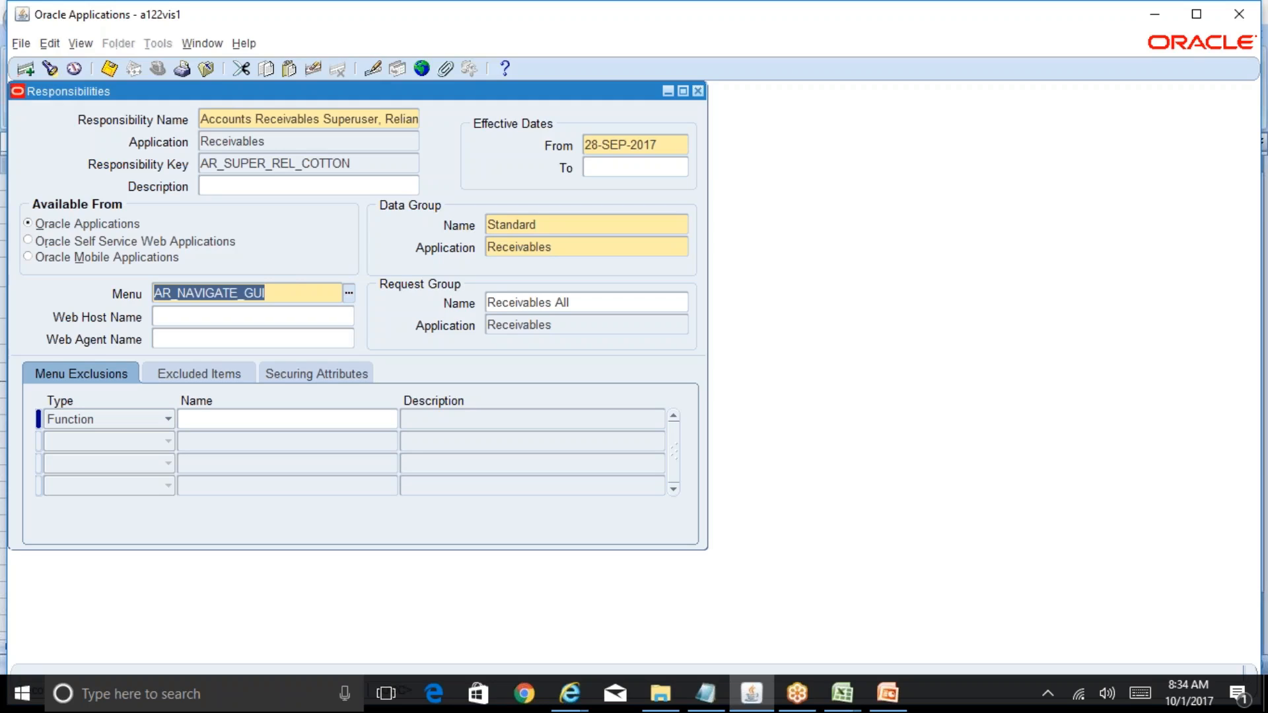
click(583, 307)
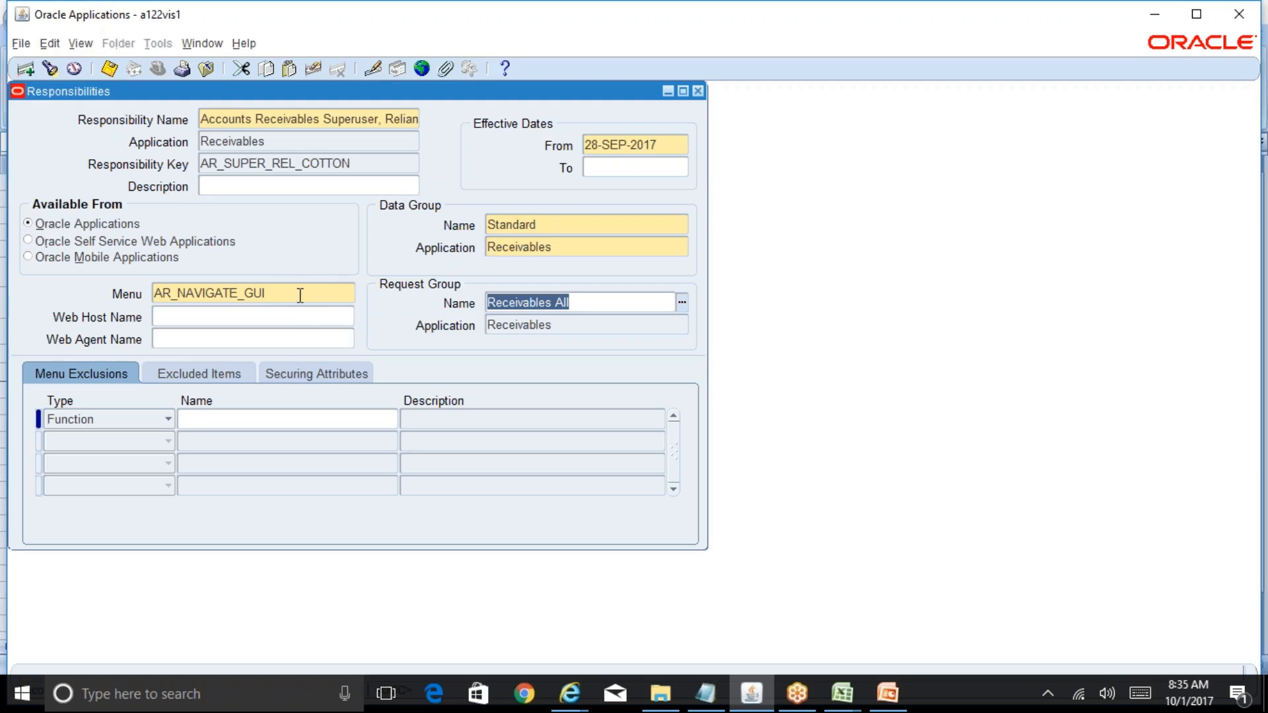
click(409, 121)
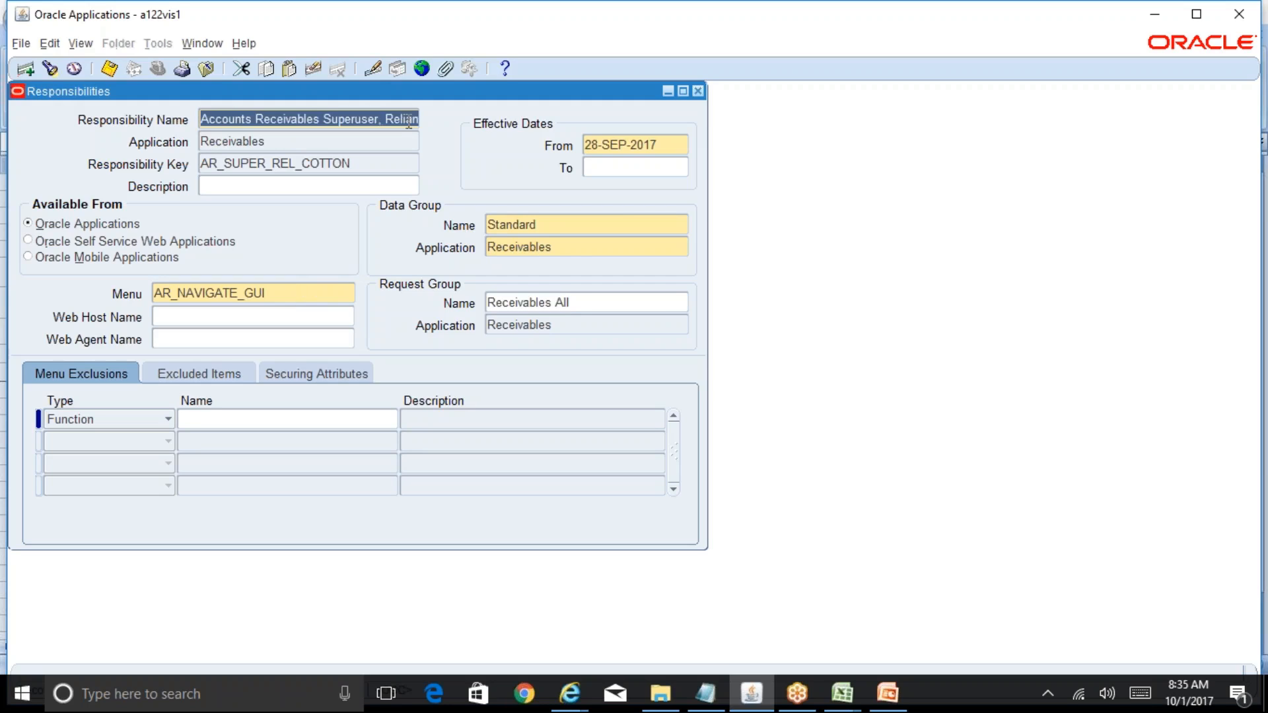
- Close the Responsibilities form, open Profile System Values, and set the responsibility criterion to Accounts Receivables Superuser, Reliance Cotton Ext INR
click(698, 92)
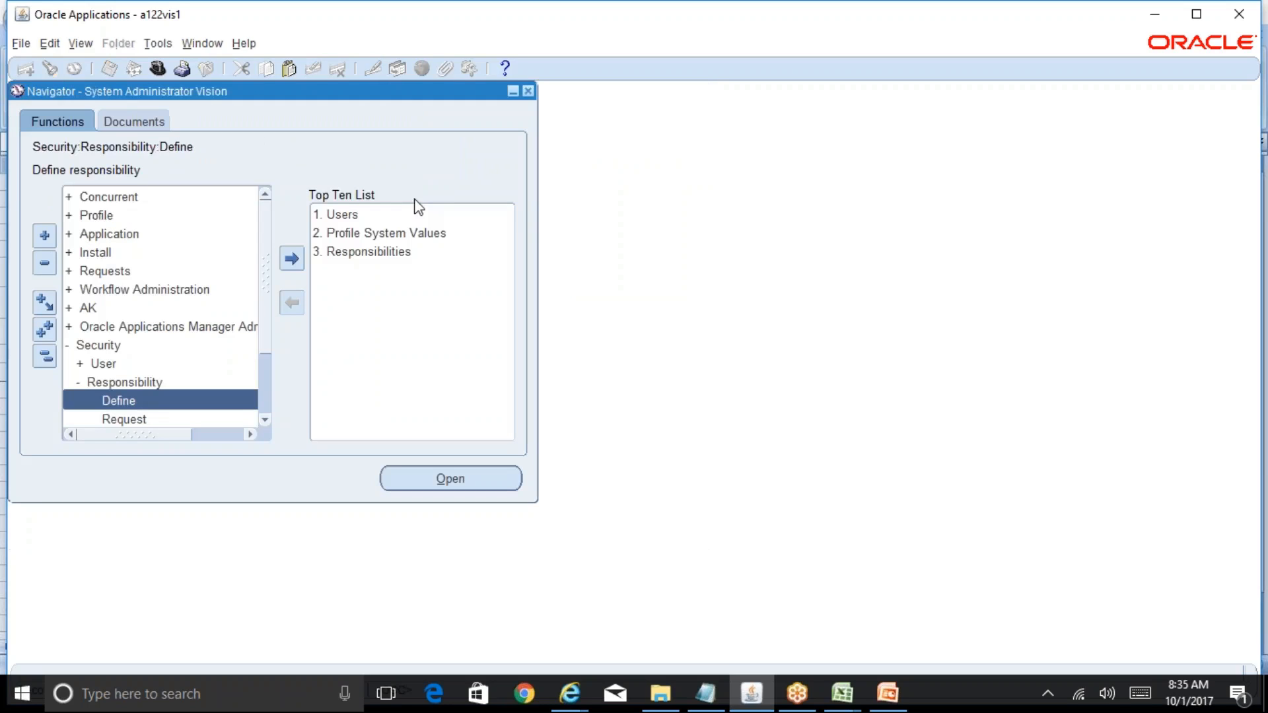
double_click(387, 237)
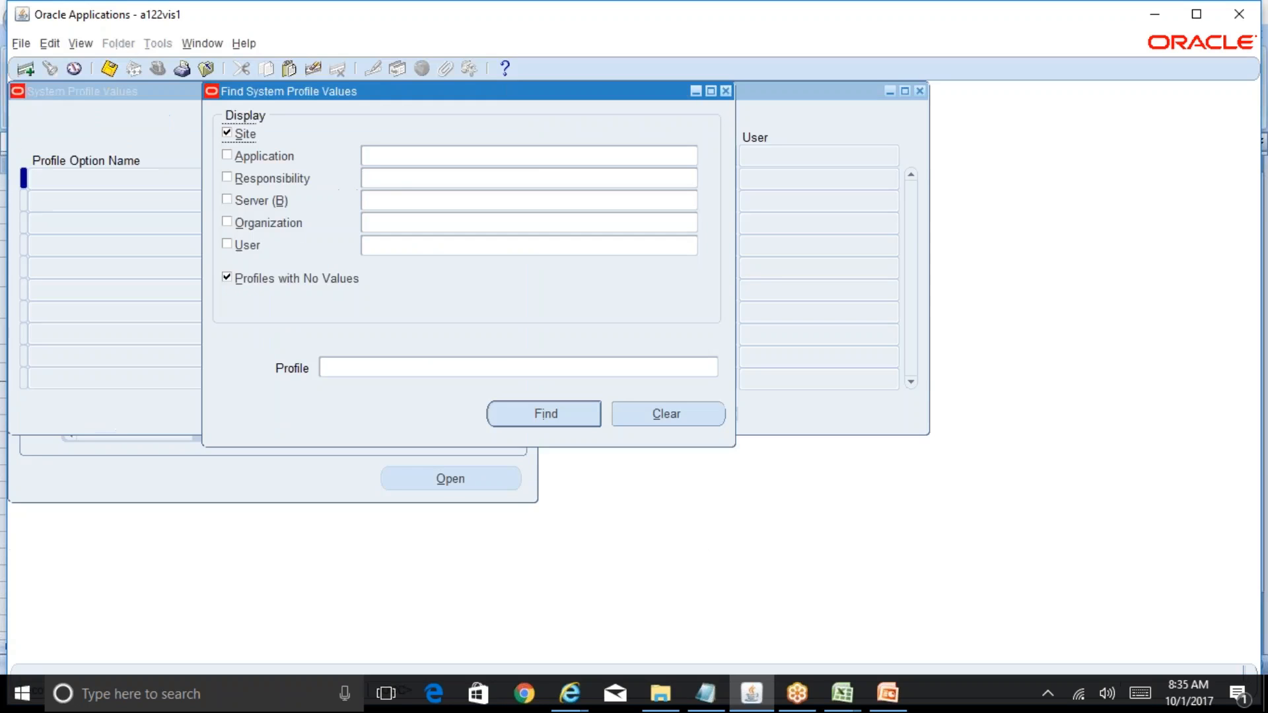
click(391, 185)
text(Accounts Receivables Superuser, Reliance Cotton Ext INR)
key(Tab)
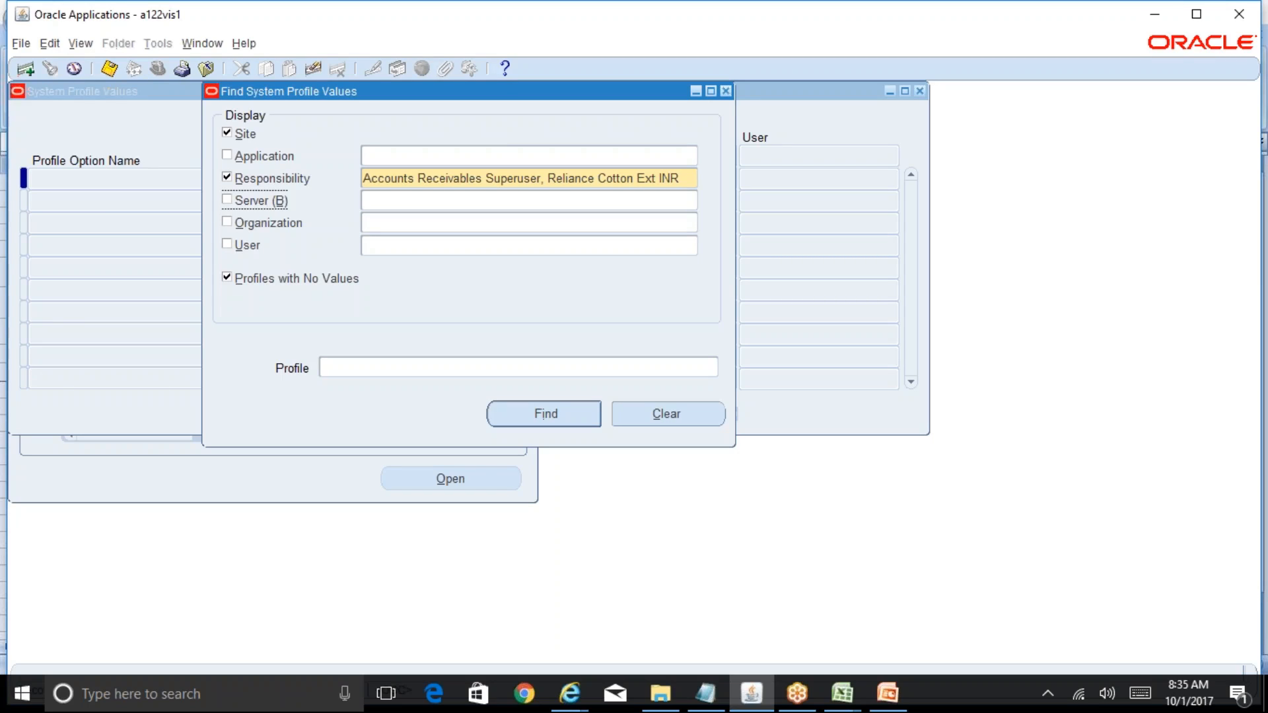
- Switch to sheet AR-1.2 of the BR100_Financials_AR workbook and examine the GL Data Access set and MO: Operating Unit values in row 11
click(842, 694)
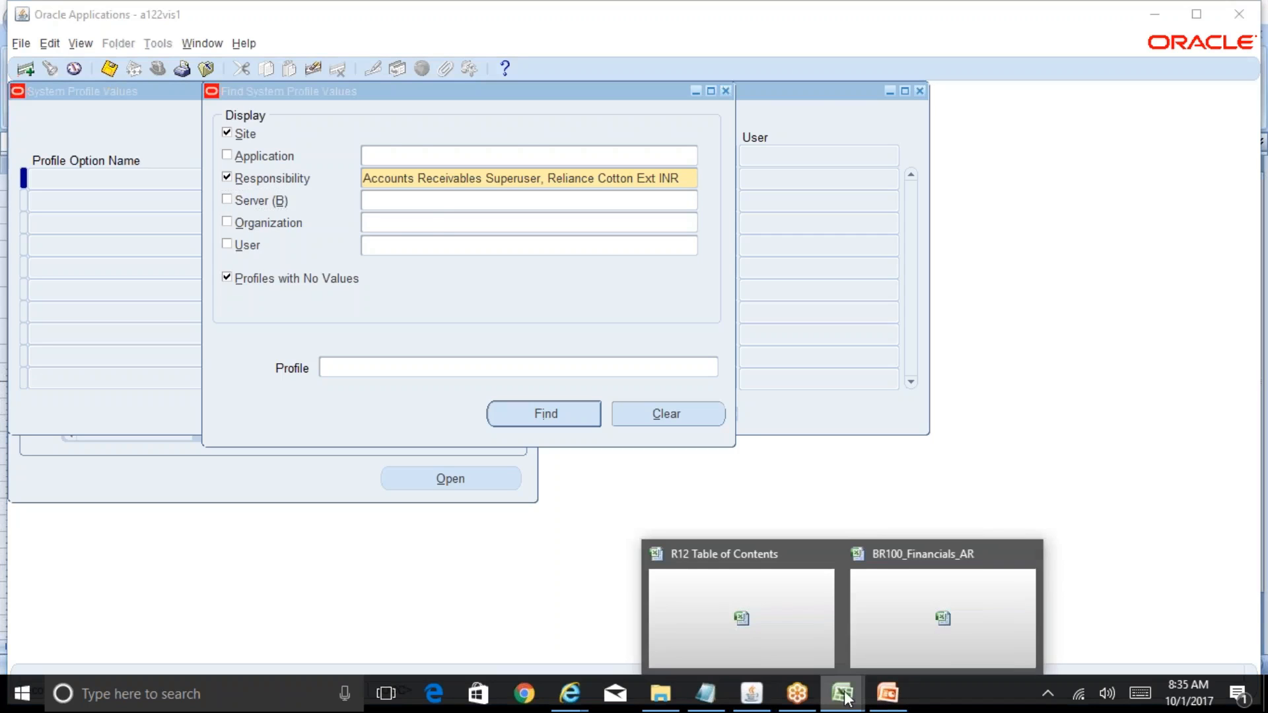
click(908, 636)
click(210, 648)
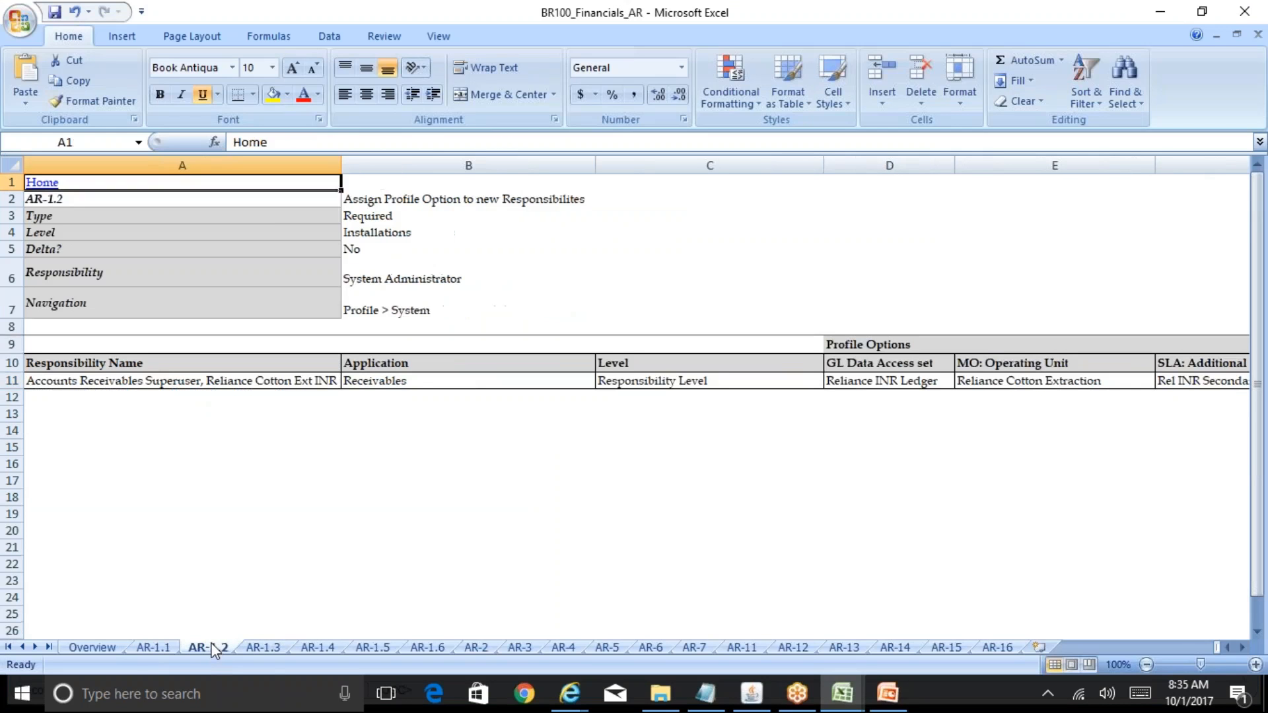
click(881, 381)
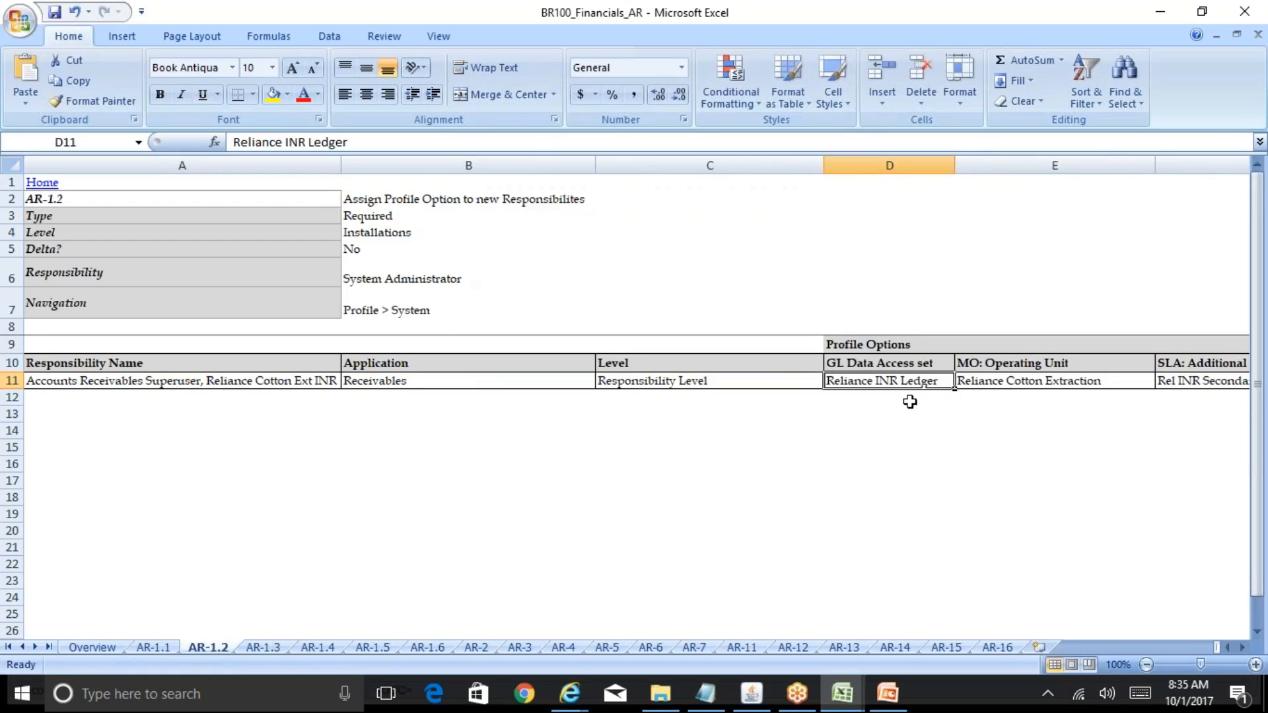
click(1030, 381)
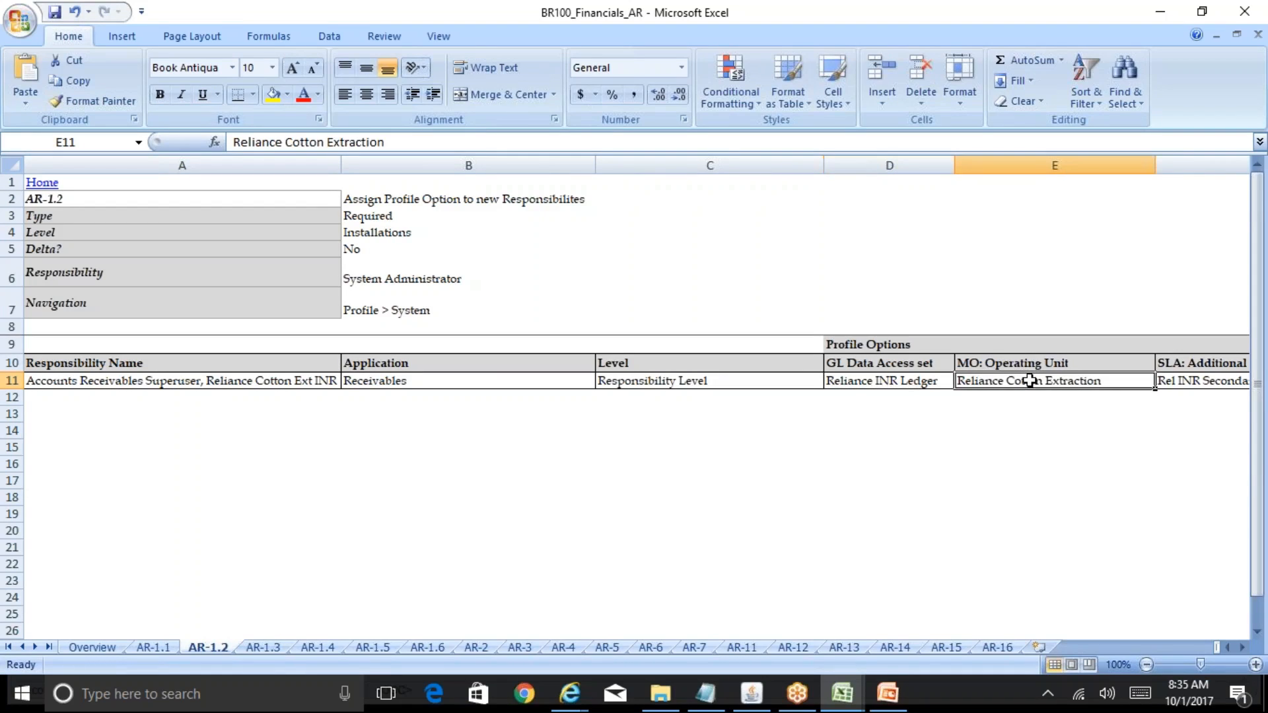
- Switch to the Reliance Group Structure presentation to examine the operating units on the Org Structure slide, and return to Oracle Applications
click(751, 693)
click(873, 693)
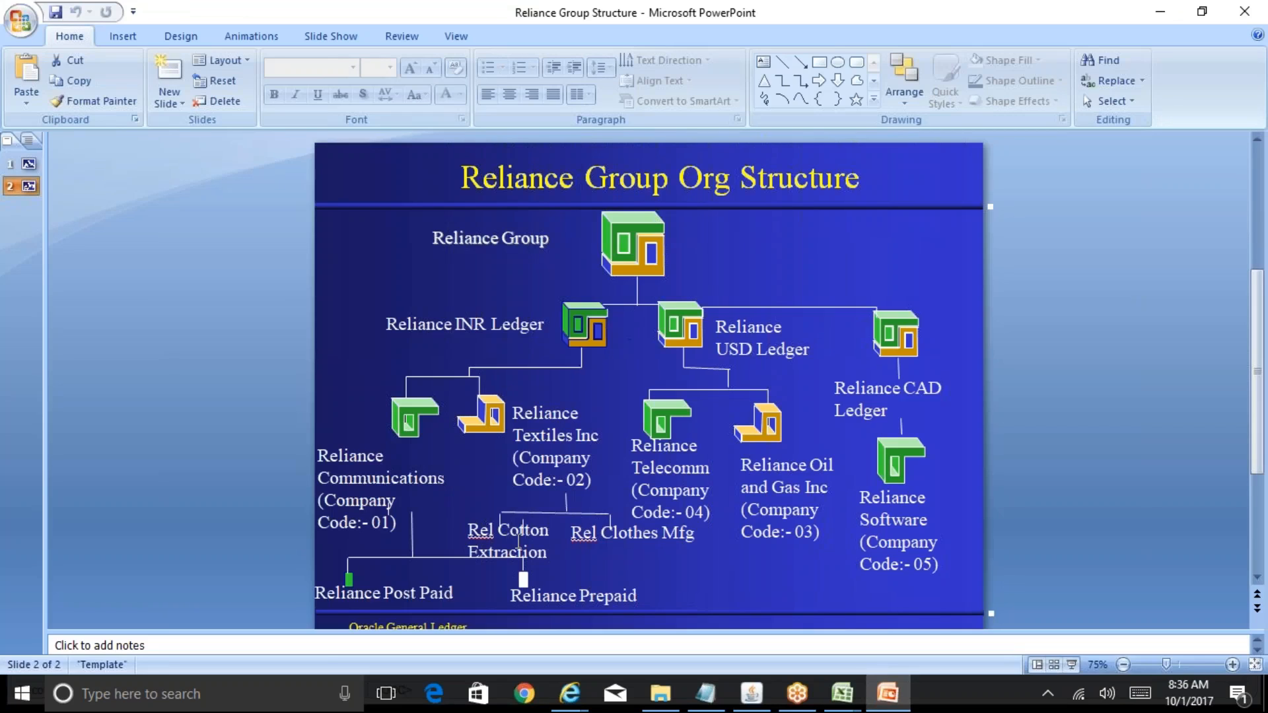
click(751, 693)
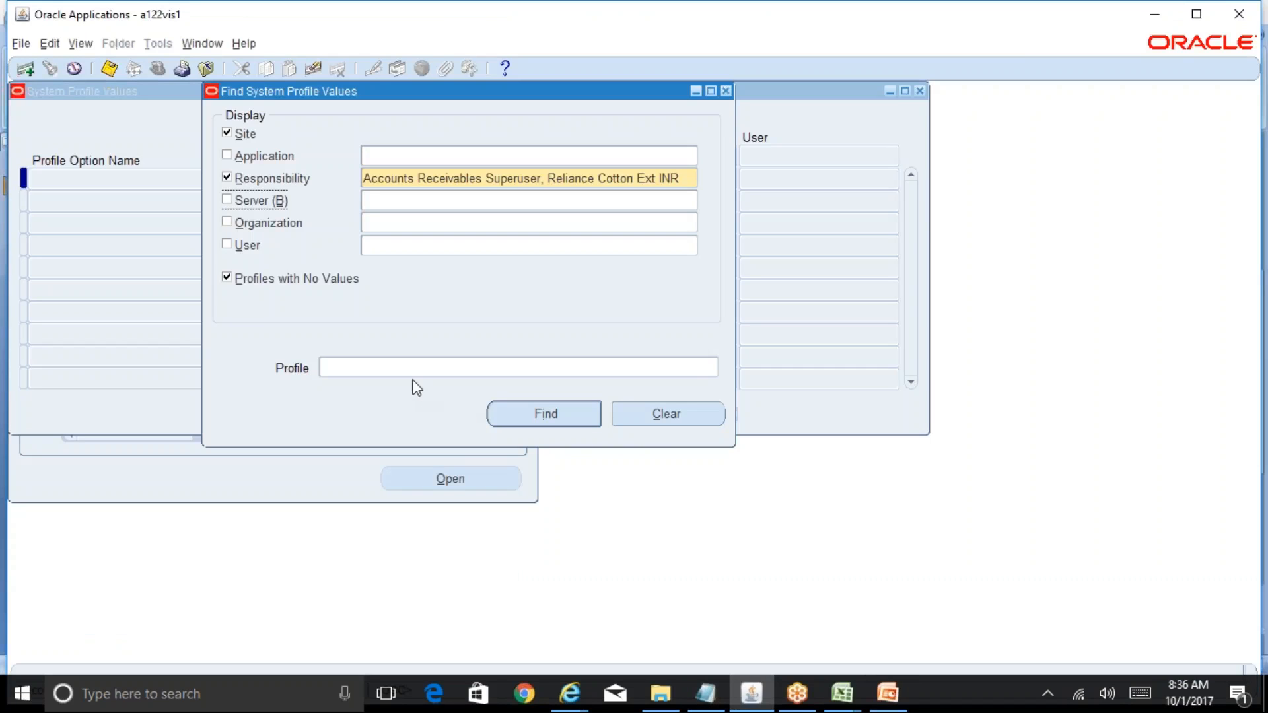
- Find the profile options matching MO%Ope% and select the responsibility-level value of MO: Operating Unit
text(MO%Ope%)
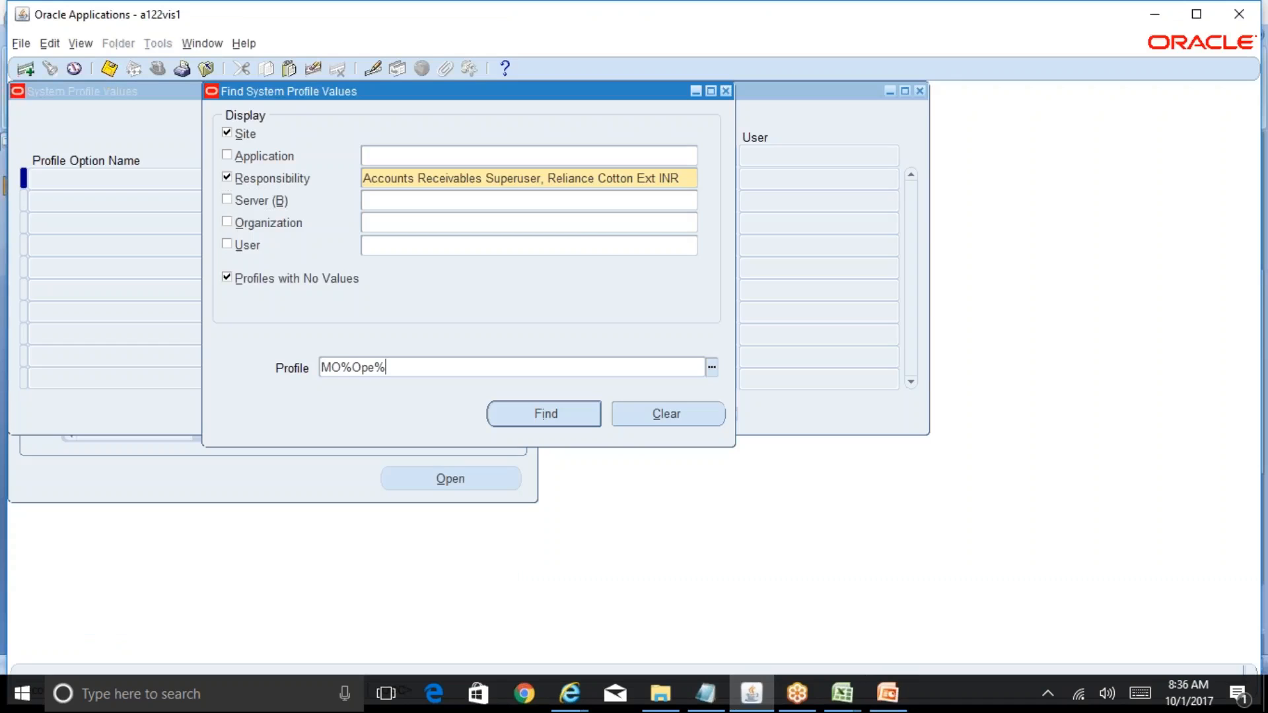
key(Return)
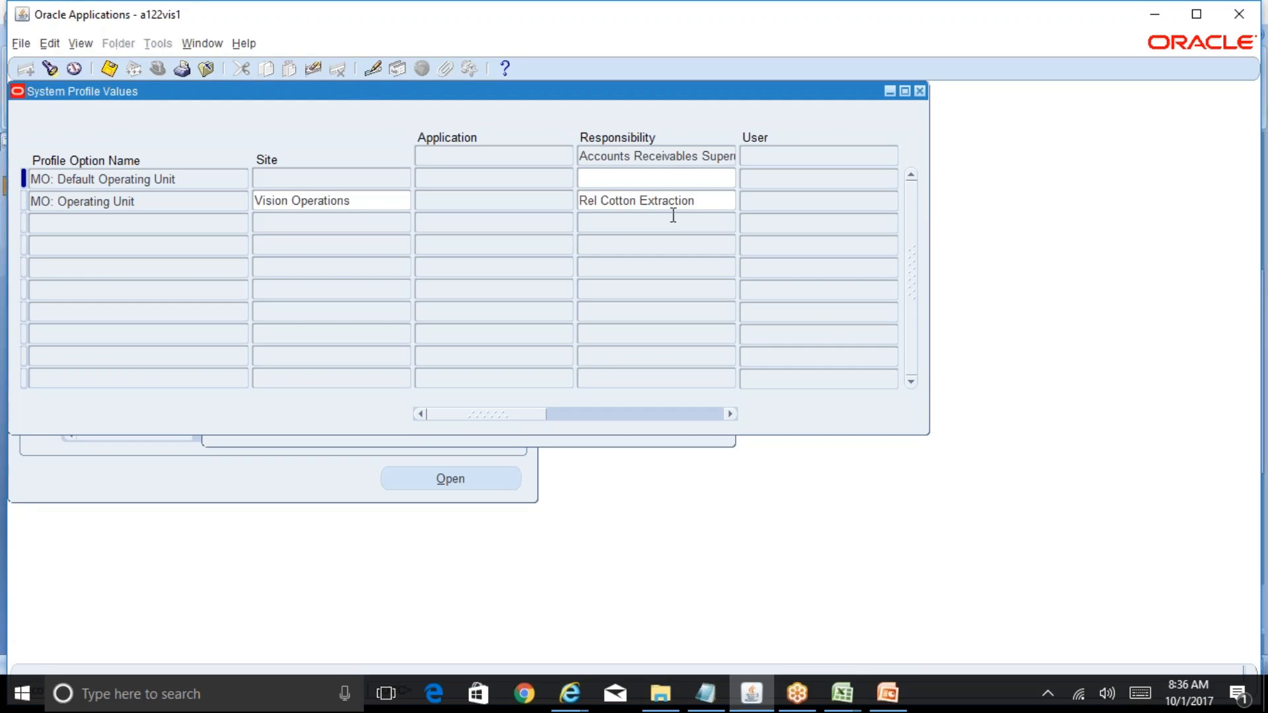
click(691, 207)
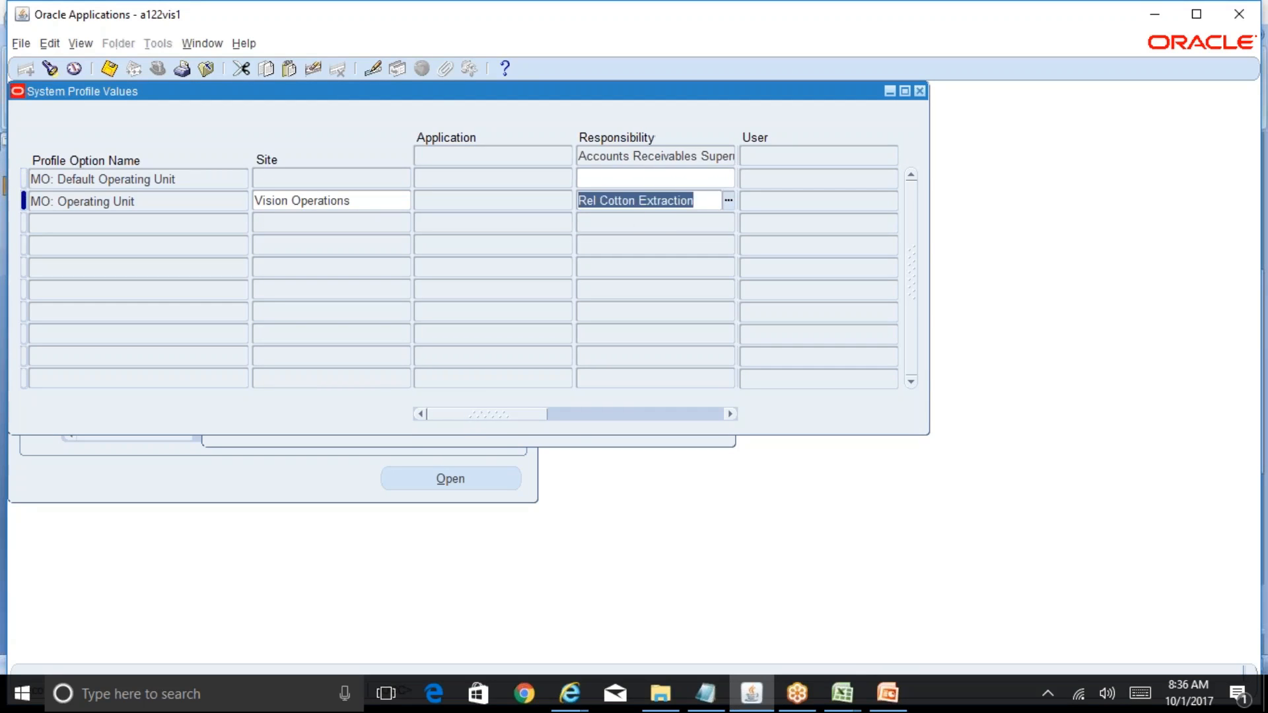
- Start a new profile search and find the options matching GL%Data% for the same responsibility
click(51, 69)
click(425, 364)
text(GL%)
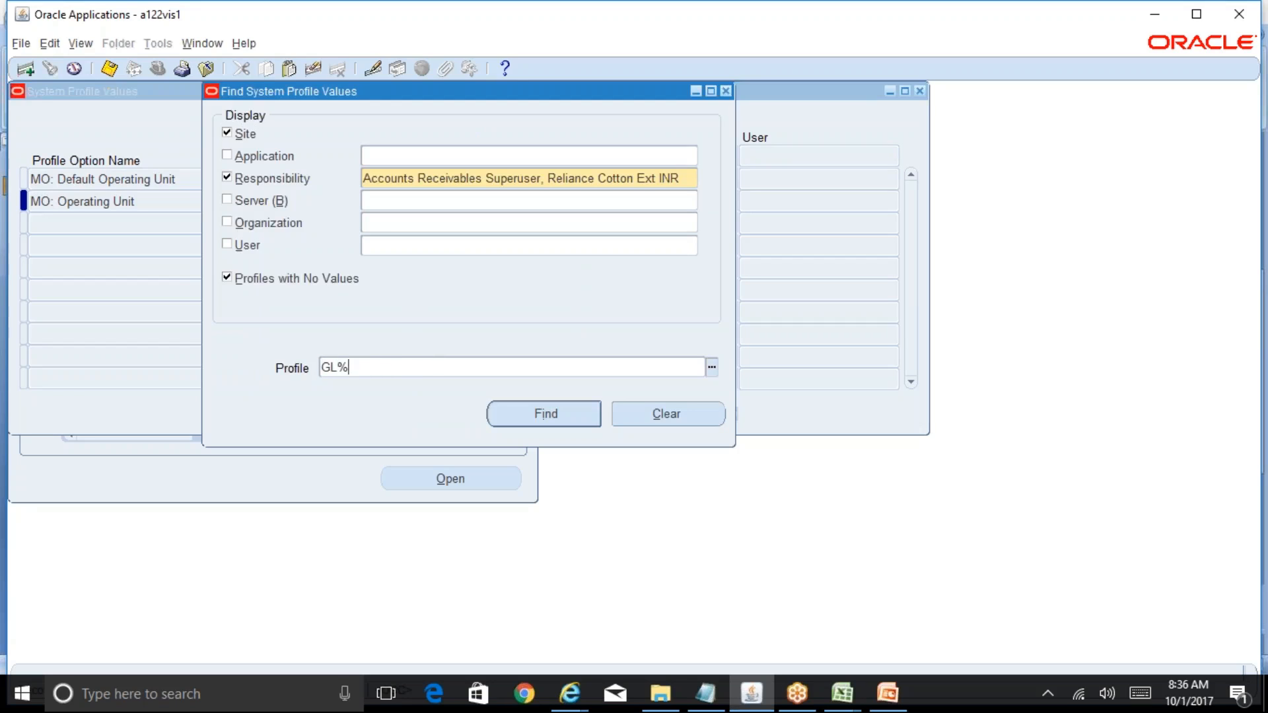
text(Data%)
key(Return)
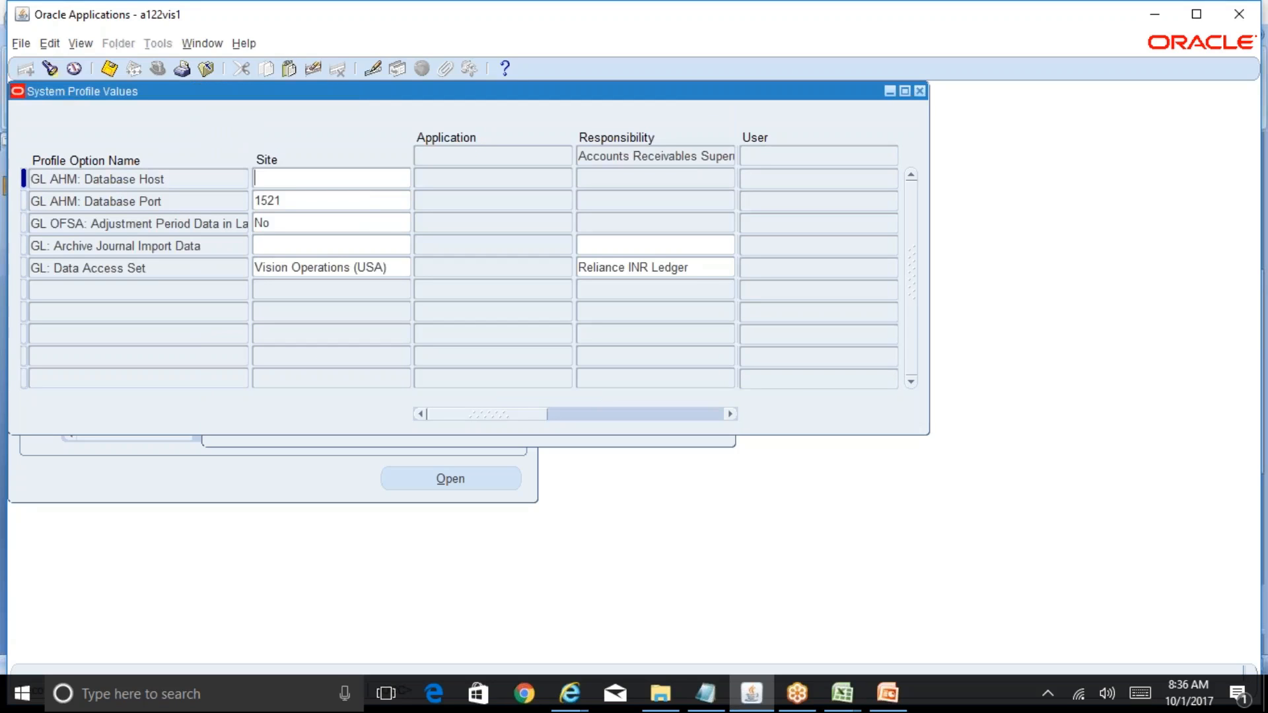
- Return to sheet AR-1.2 in BR100_Financials_AR and examine the two SLA profile options with their values, then the GL Data Access set value
mouse_move(840, 706)
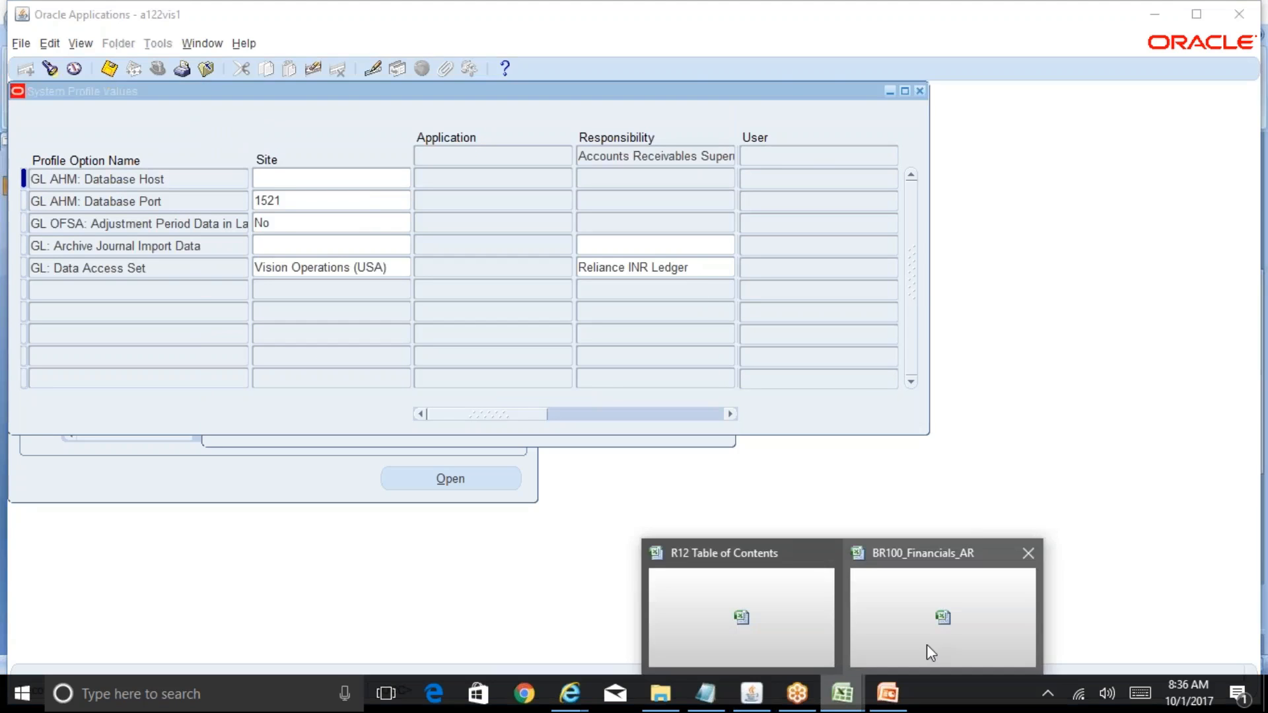
click(926, 647)
click(1050, 455)
key(Right)
key(Right)
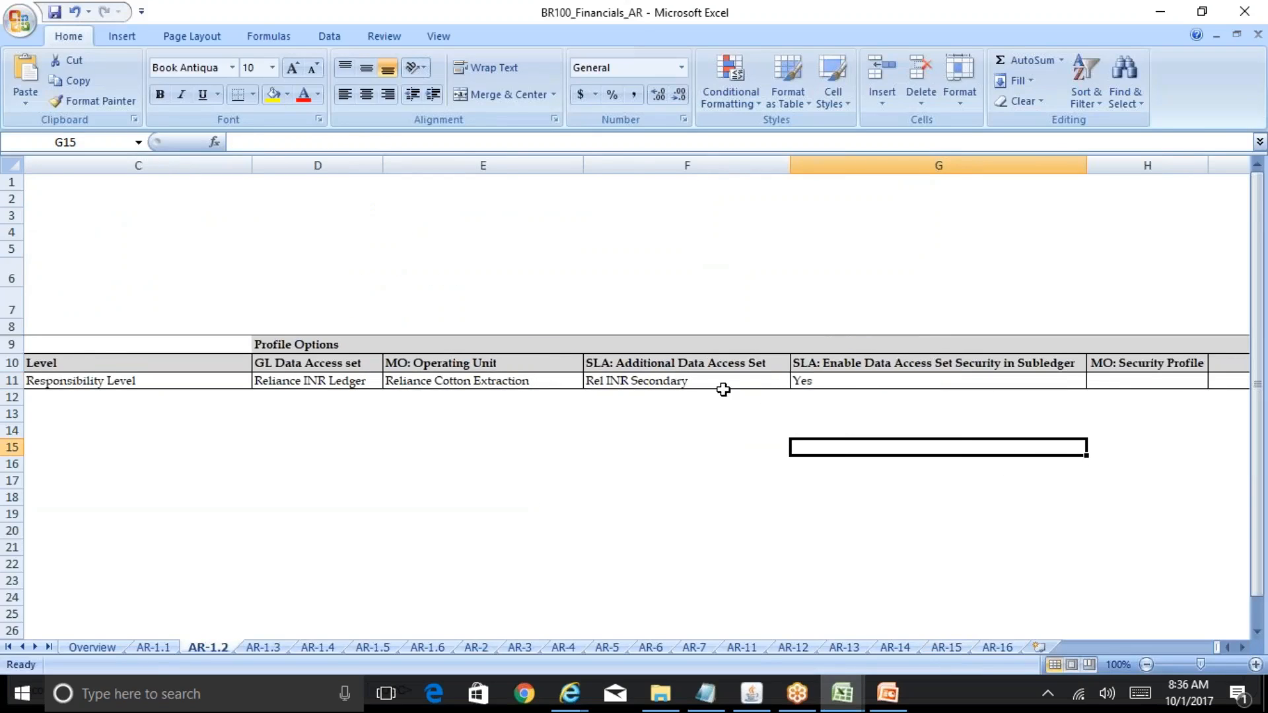
click(723, 391)
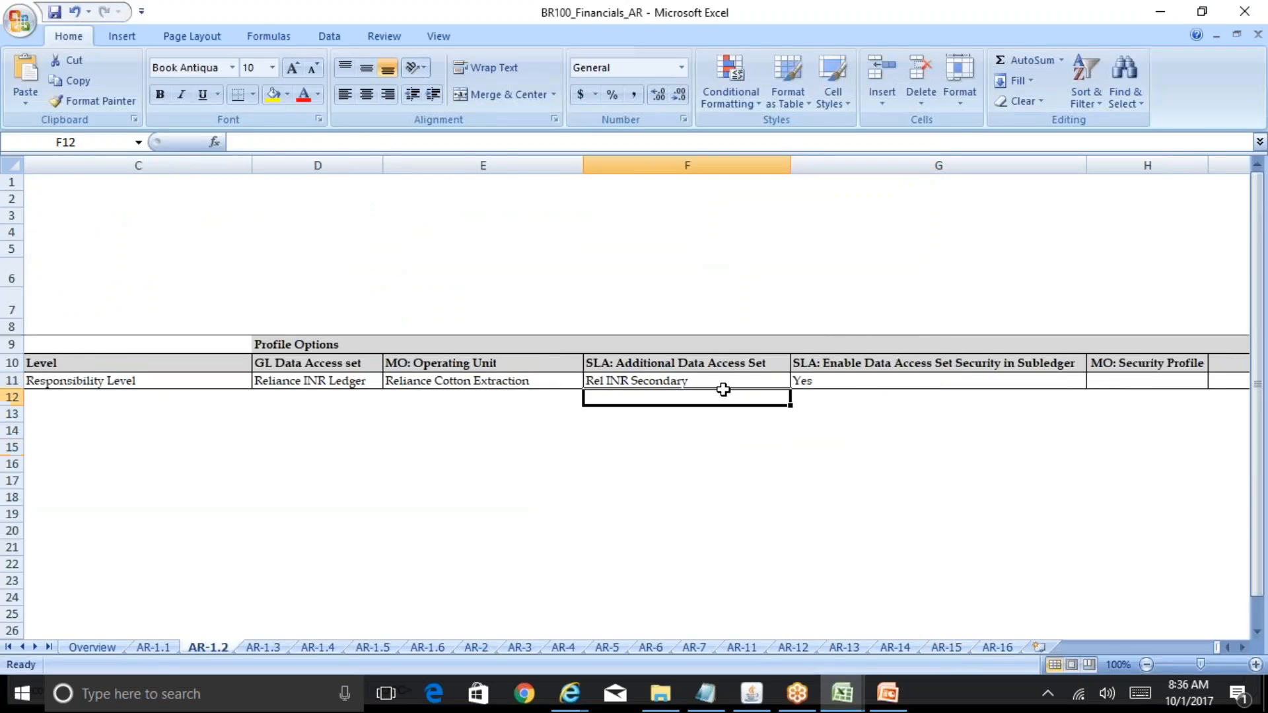
click(671, 364)
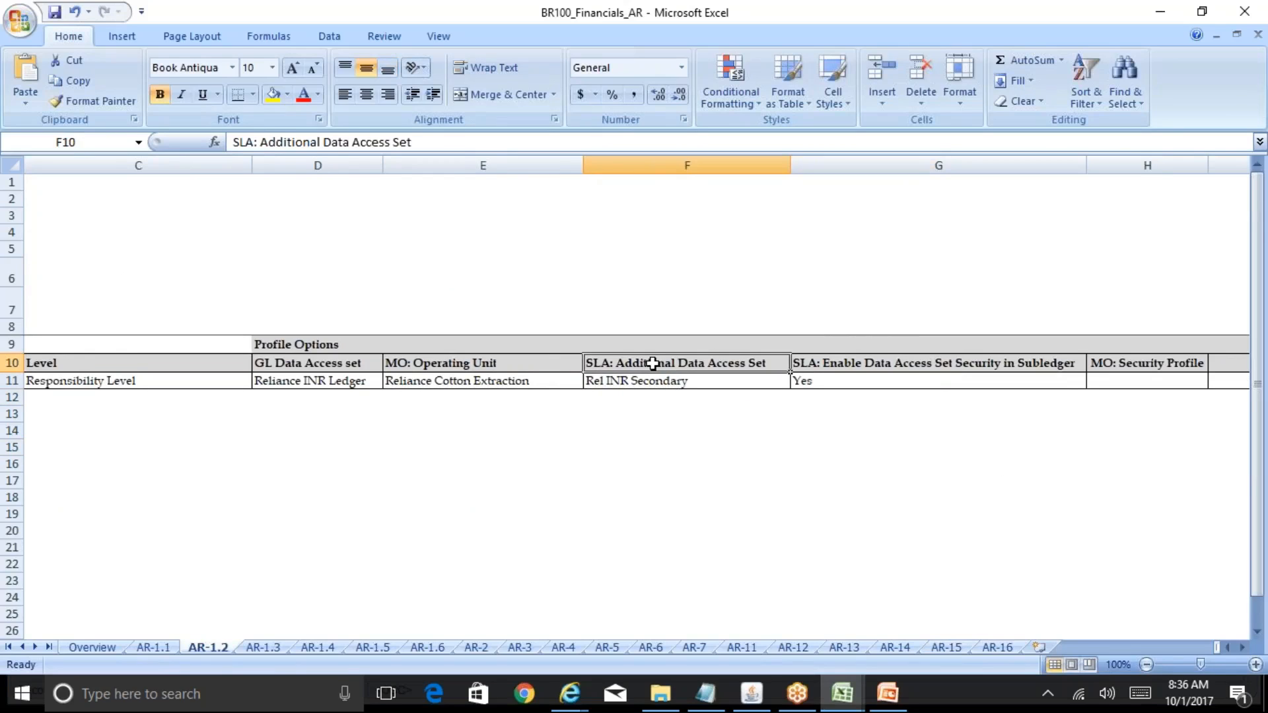
click(696, 383)
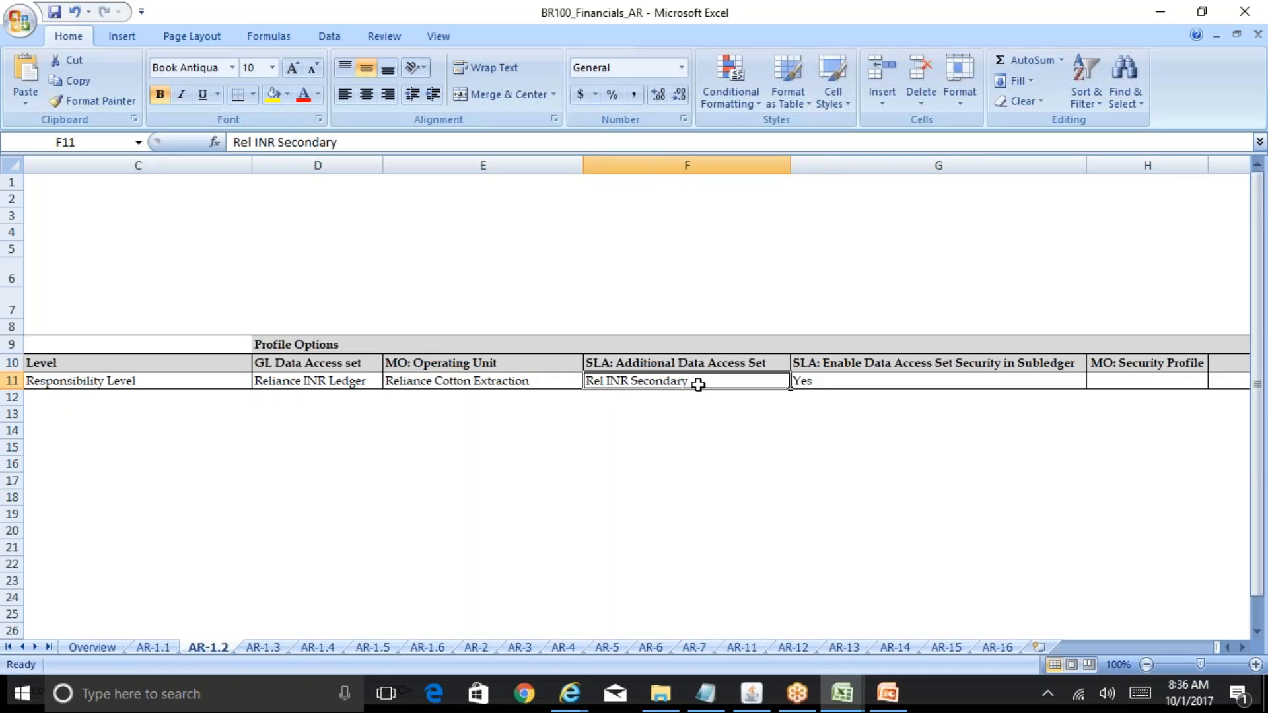
click(959, 363)
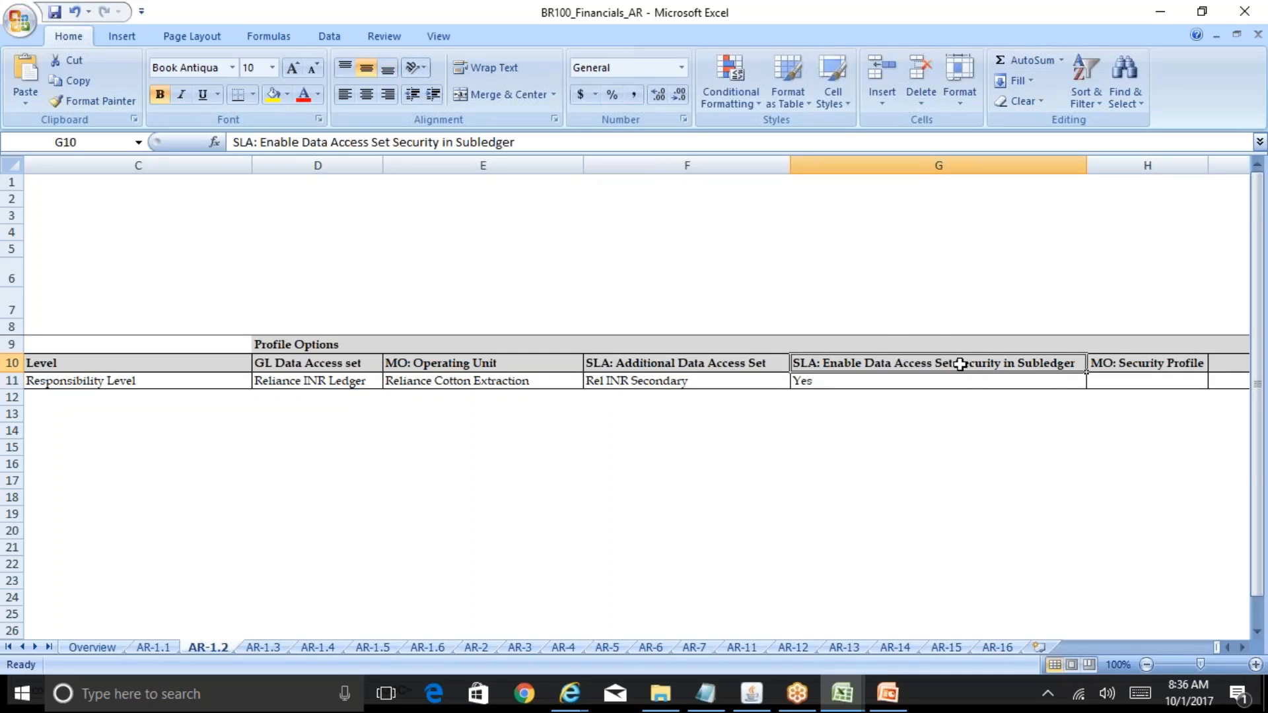
click(871, 383)
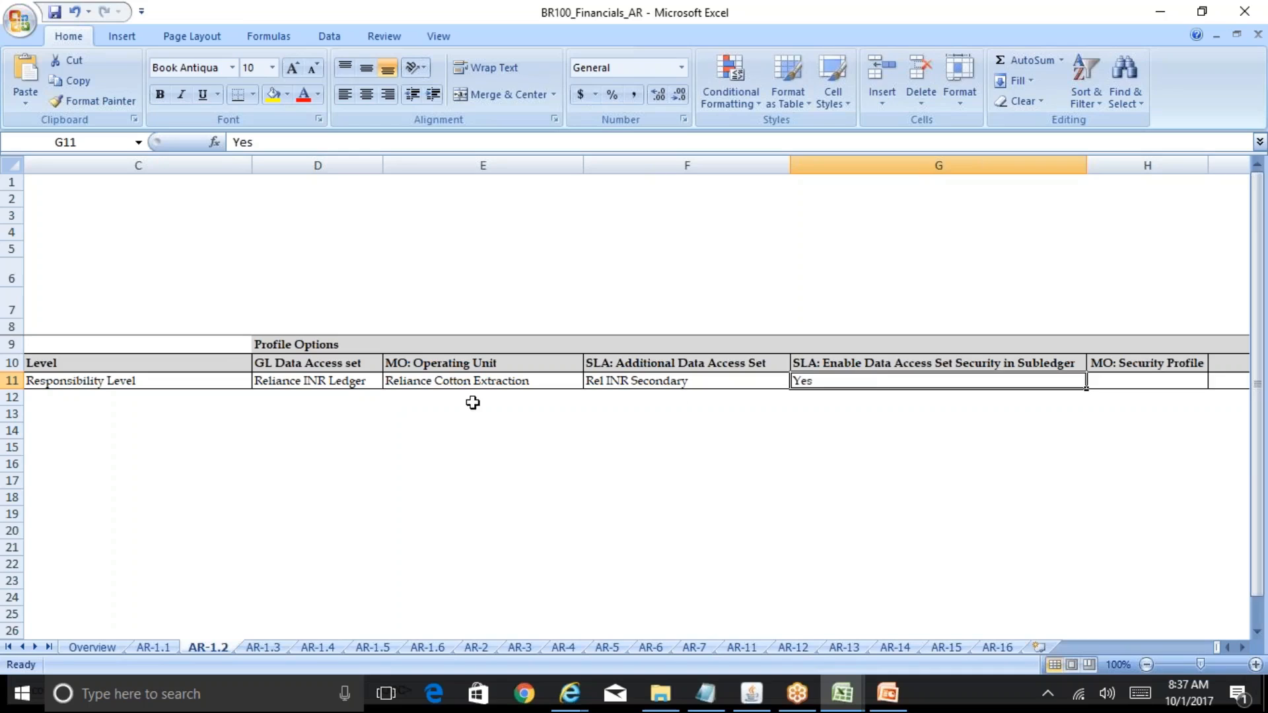
click(330, 382)
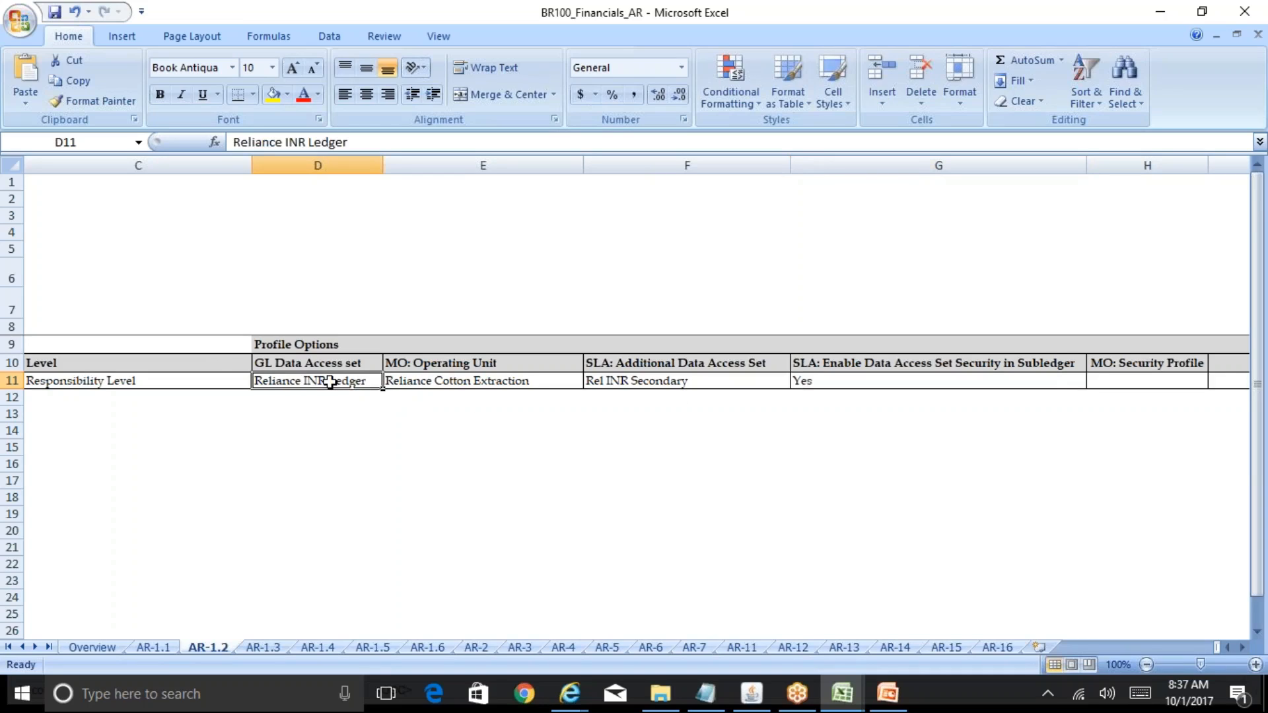
- Compare the SLA: Enable Data Access Set Security in Subledger value with the GL Data Access set value on sheet AR-1.2
click(898, 381)
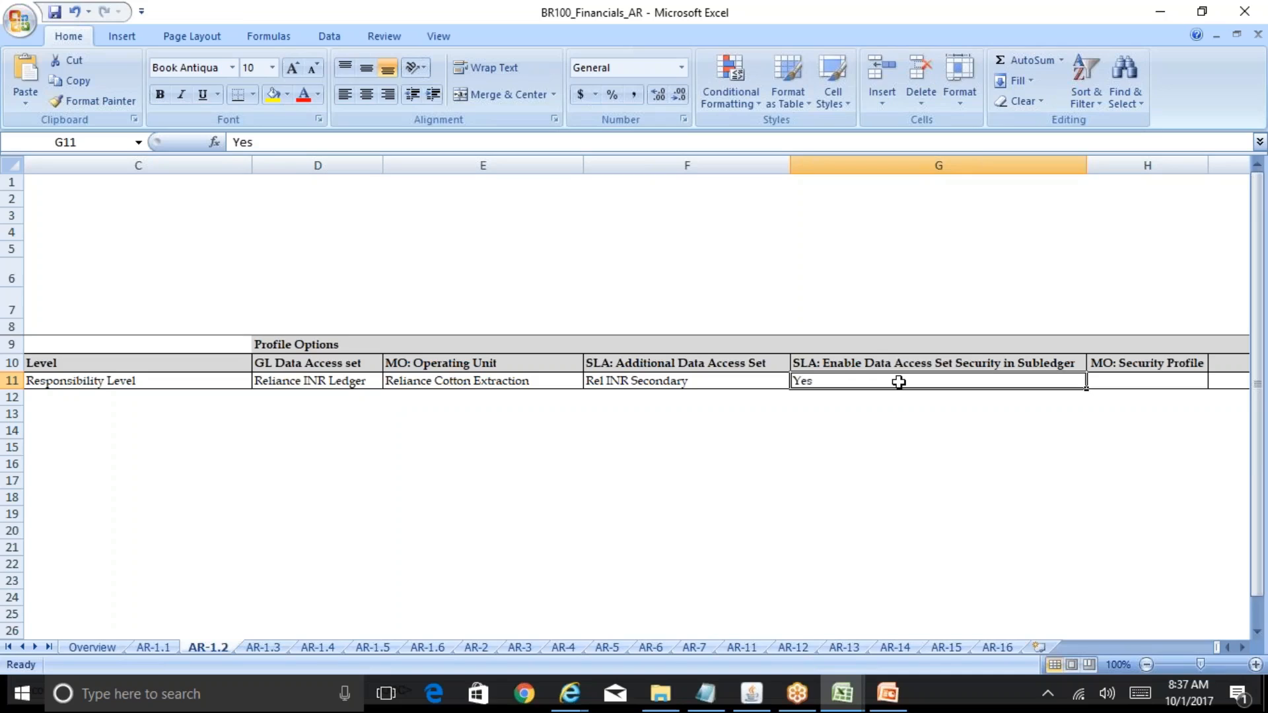
click(321, 378)
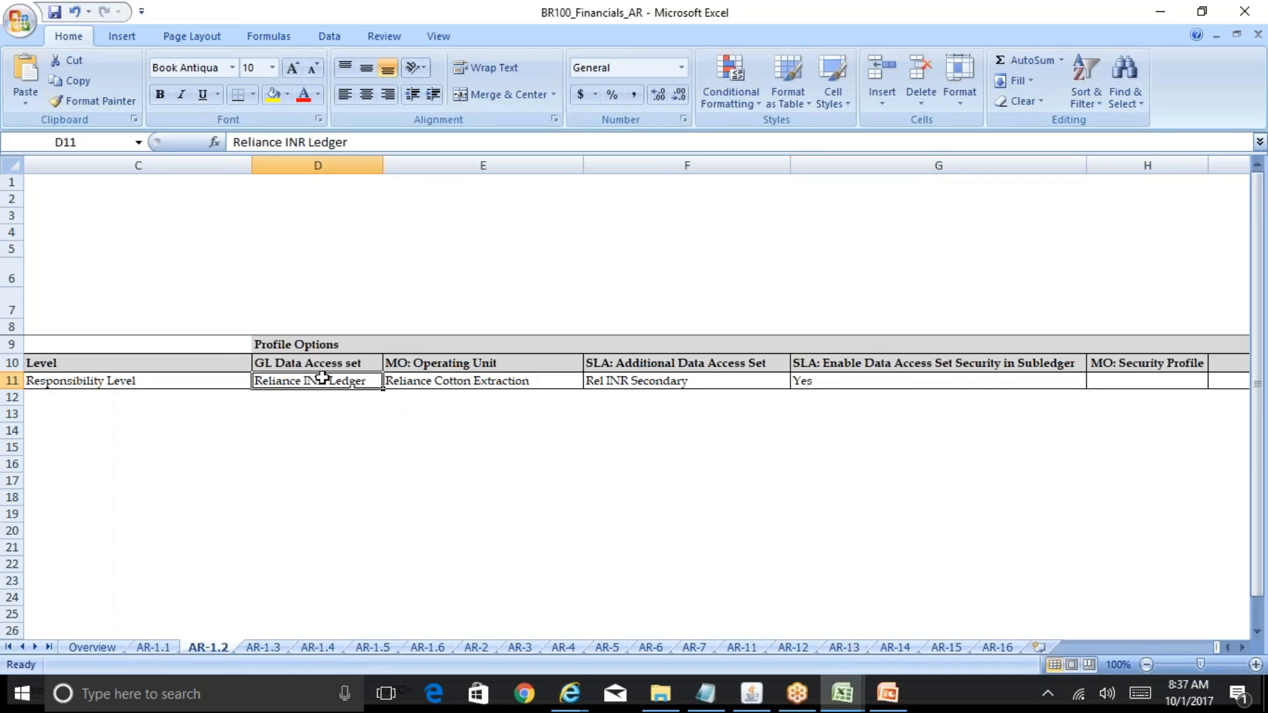
click(885, 381)
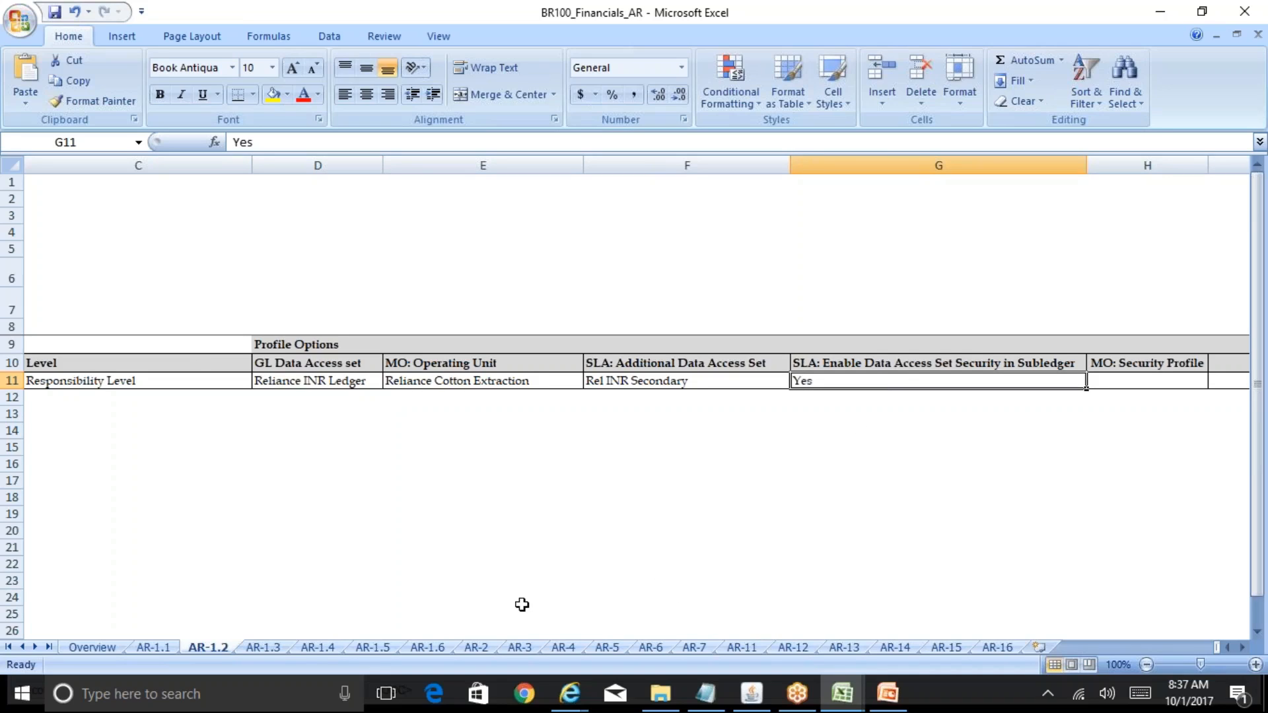
- Return to the workbook's Overview sheet, and switch to Oracle Applications to close the System Profile Values window
click(227, 594)
key(ctrl+Home)
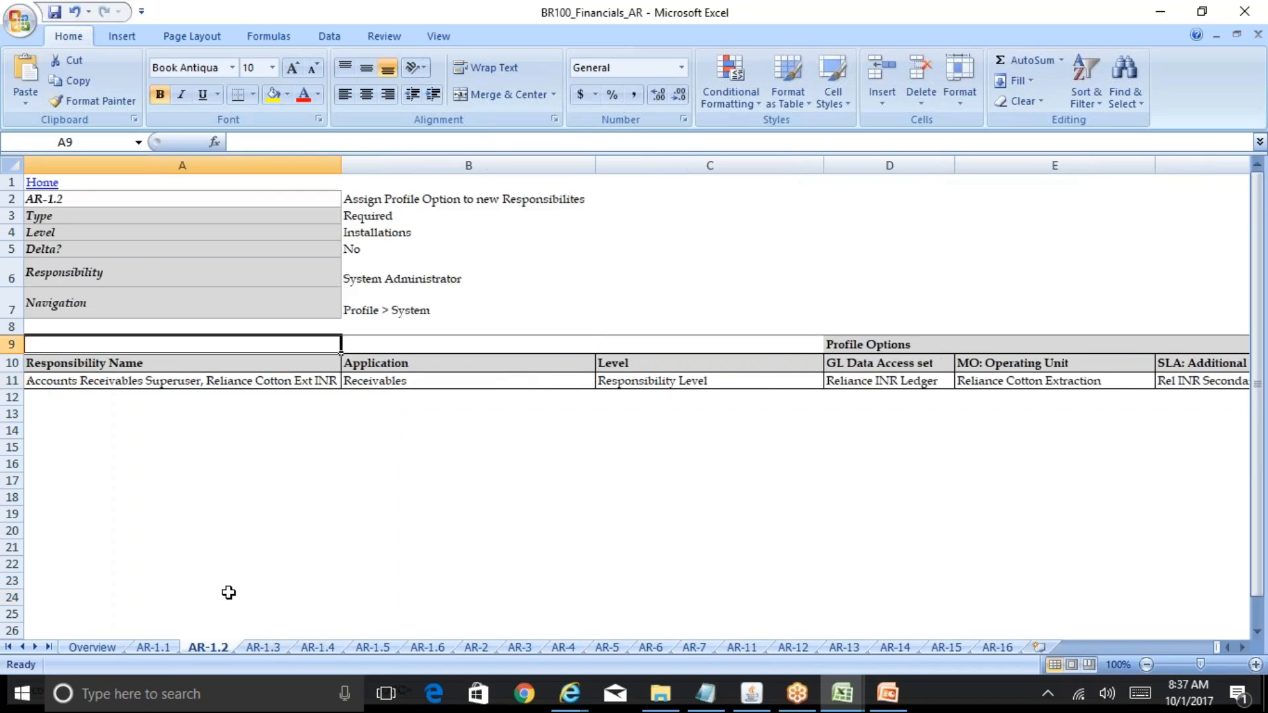
click(52, 183)
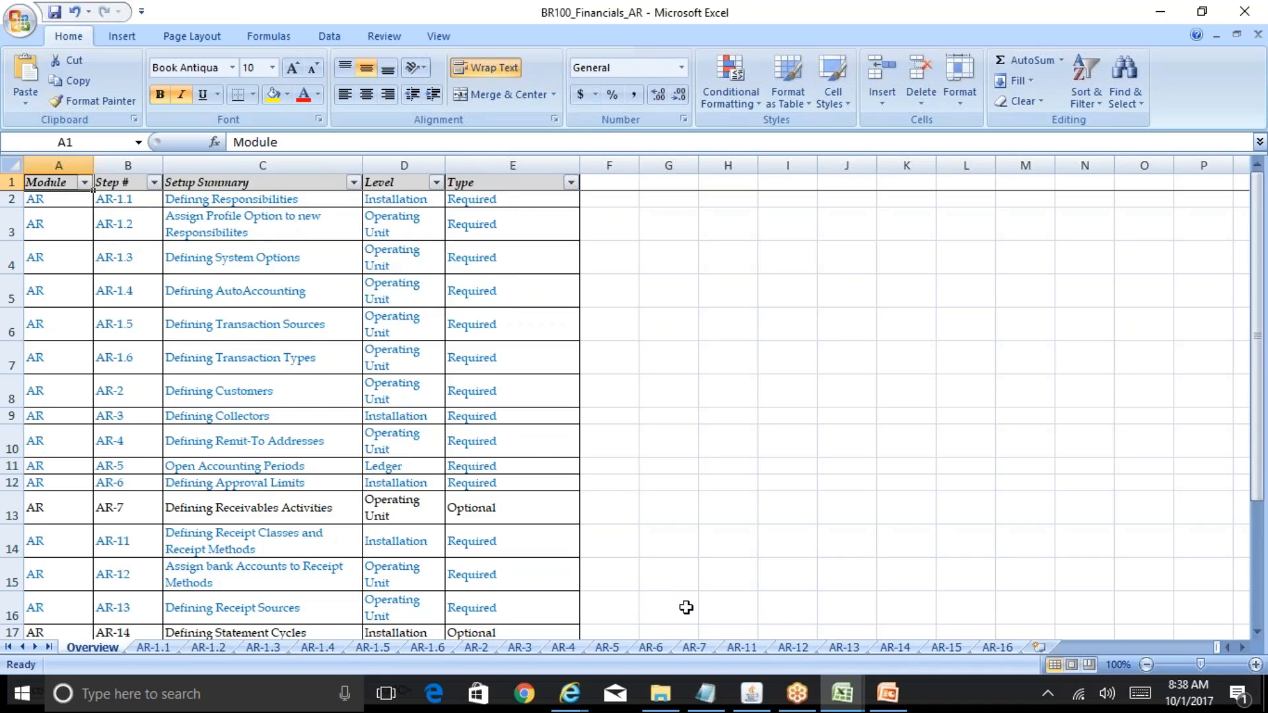
click(751, 694)
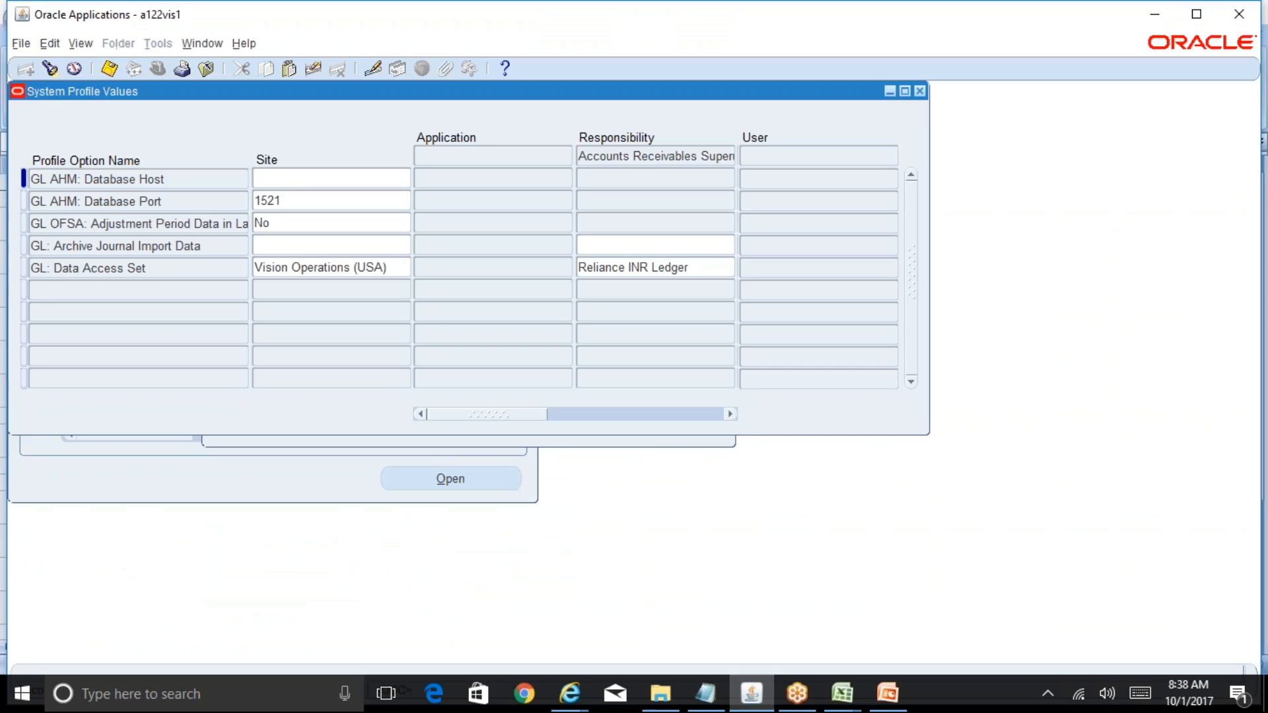
click(919, 91)
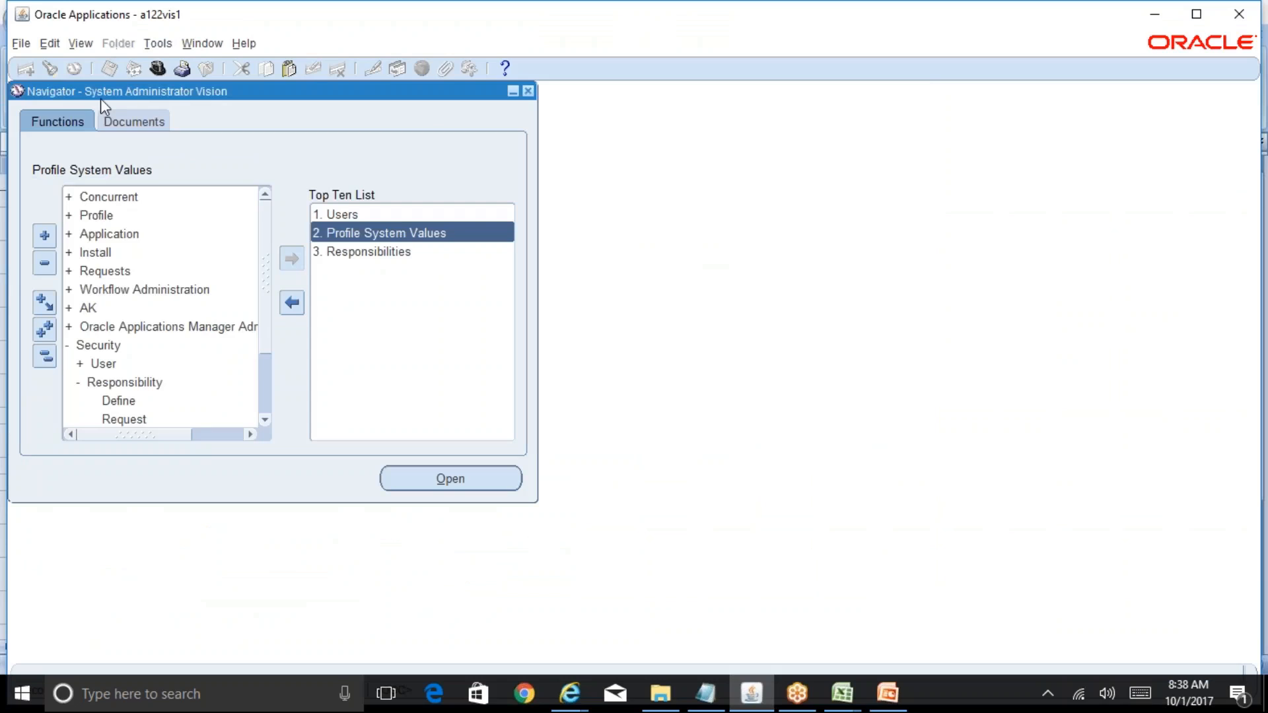
- Start a new concurrent request for Replicate Seed Data to examine its Operating Unit parameter, and cancel the request
click(81, 43)
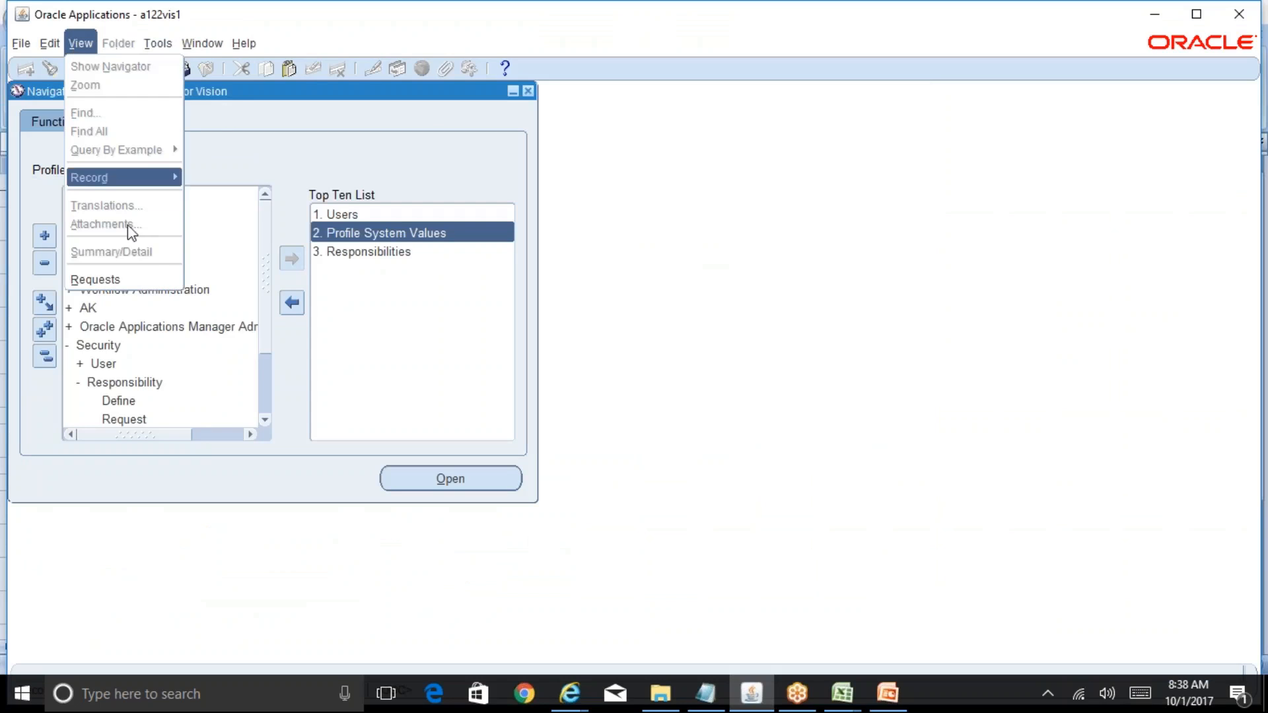
click(132, 274)
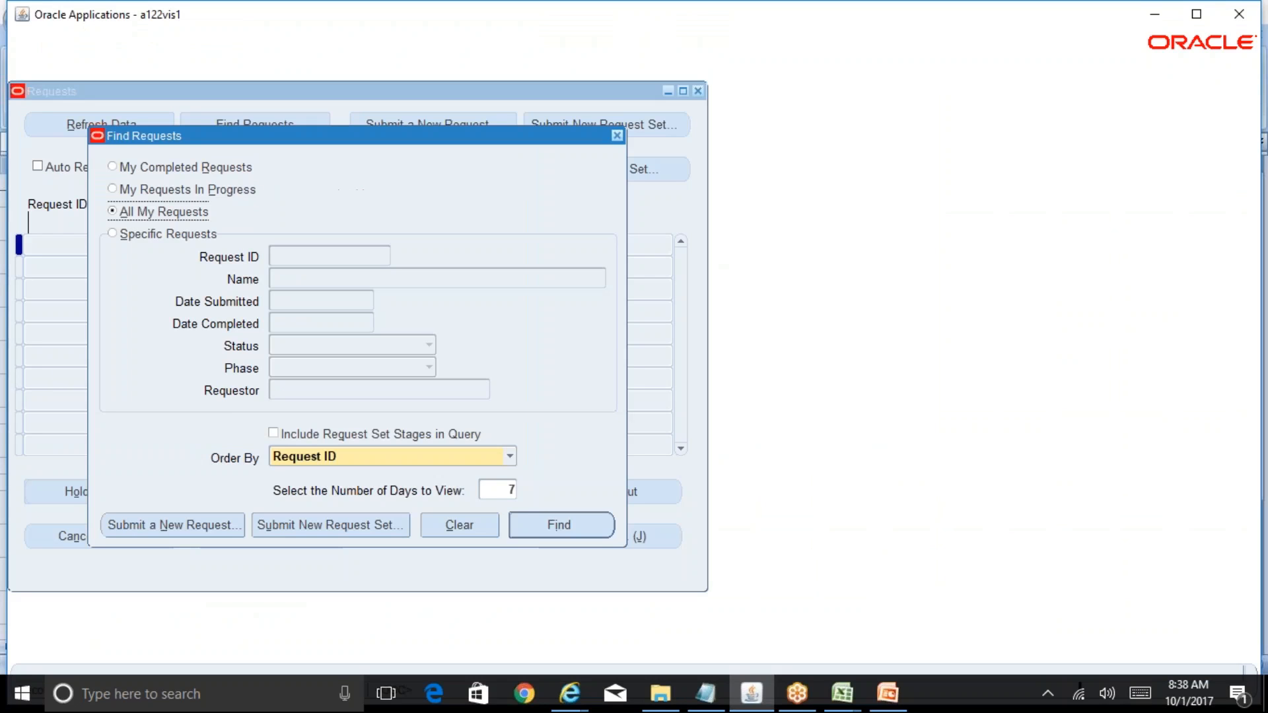
click(228, 526)
text(Re)
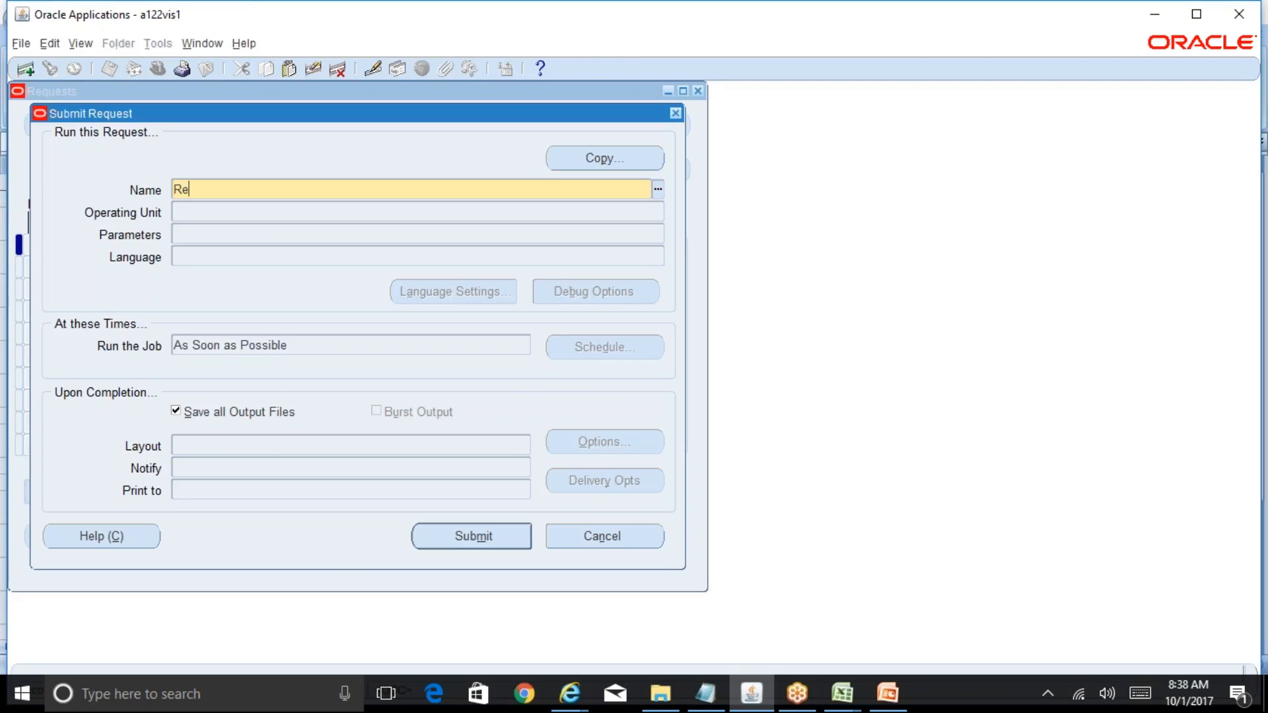
text(plicate%Seed%)
key(Tab)
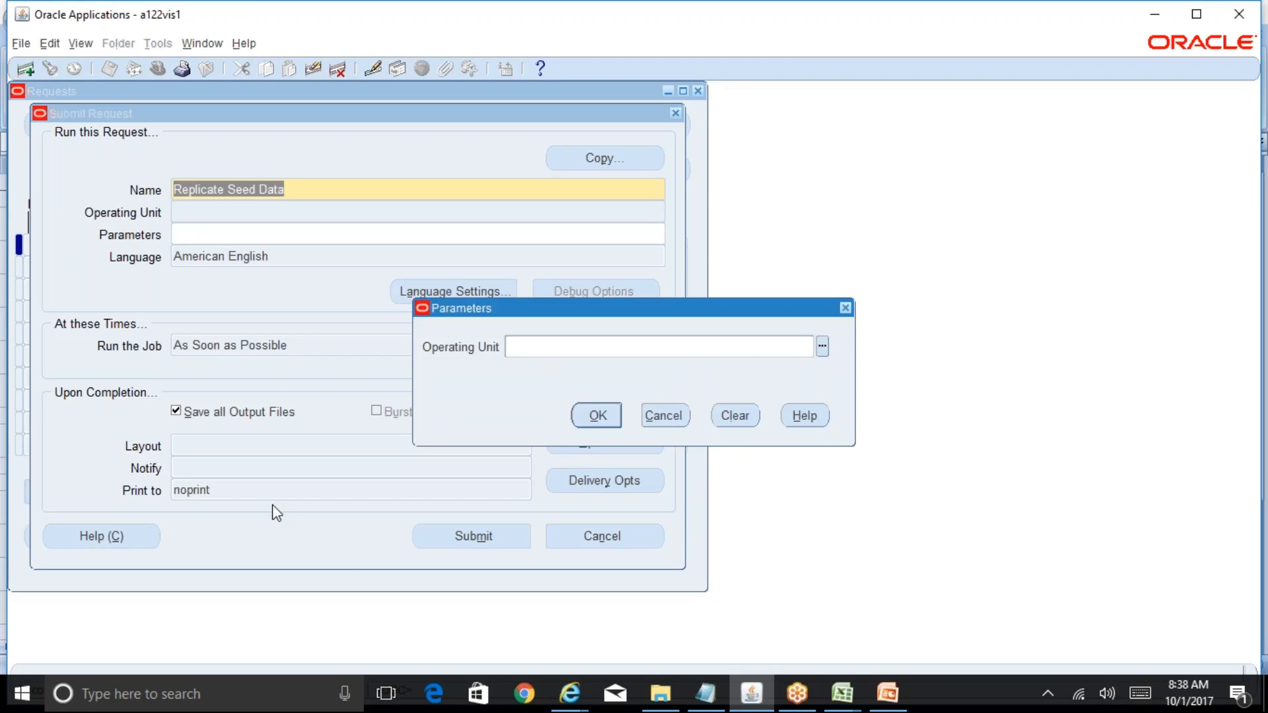
click(663, 416)
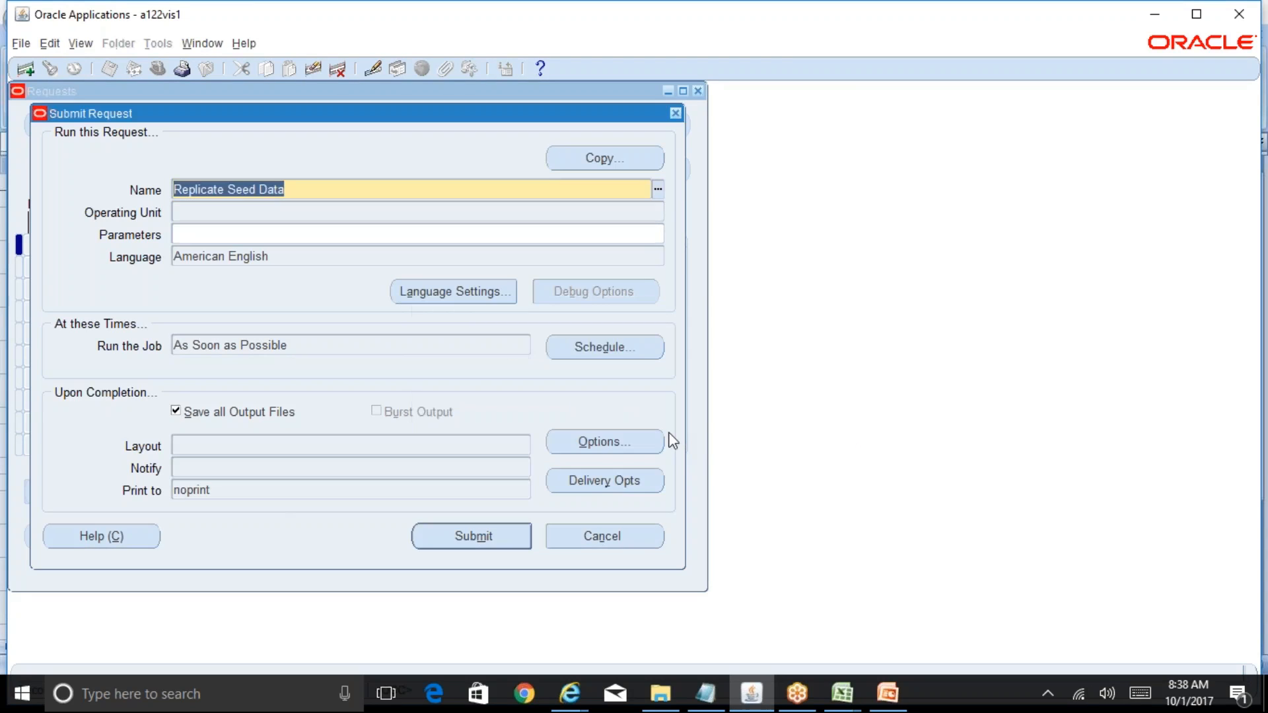
click(635, 536)
click(617, 136)
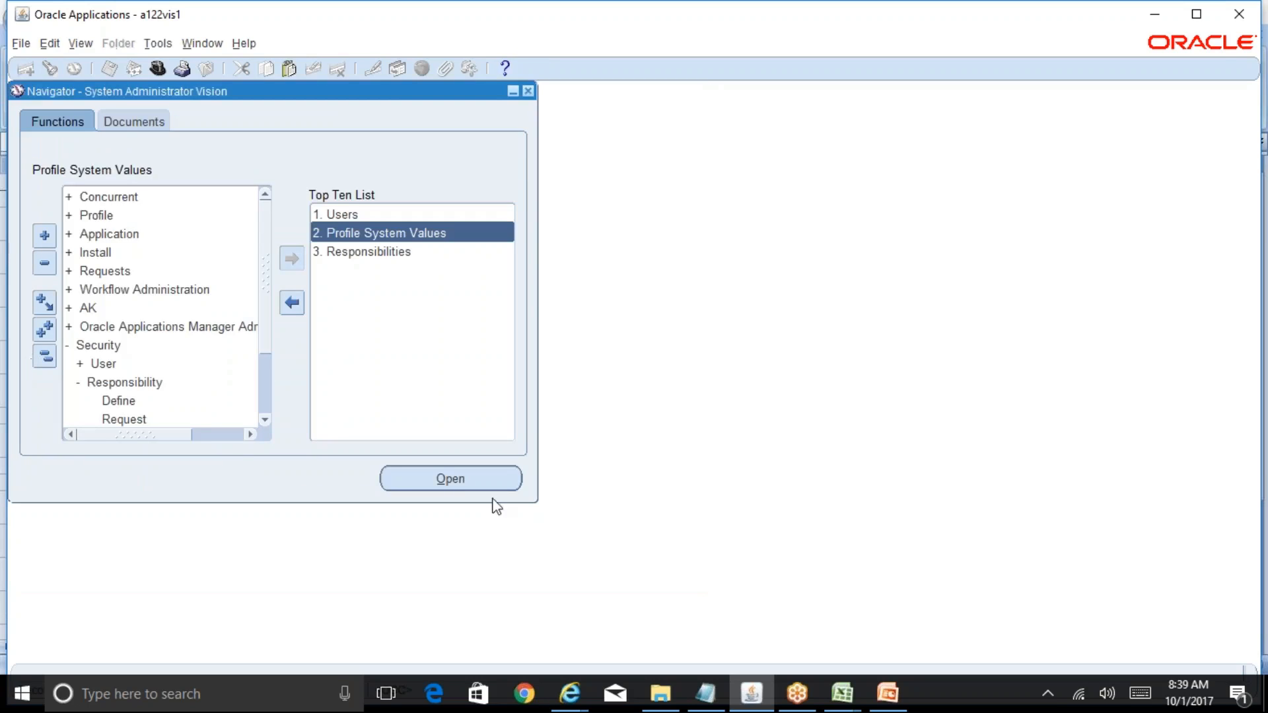
- Collapse the navigator tree, and switch to BR100_Financials_AR to find the responsibility for Defining System Options on sheet AR-1.3
click(840, 696)
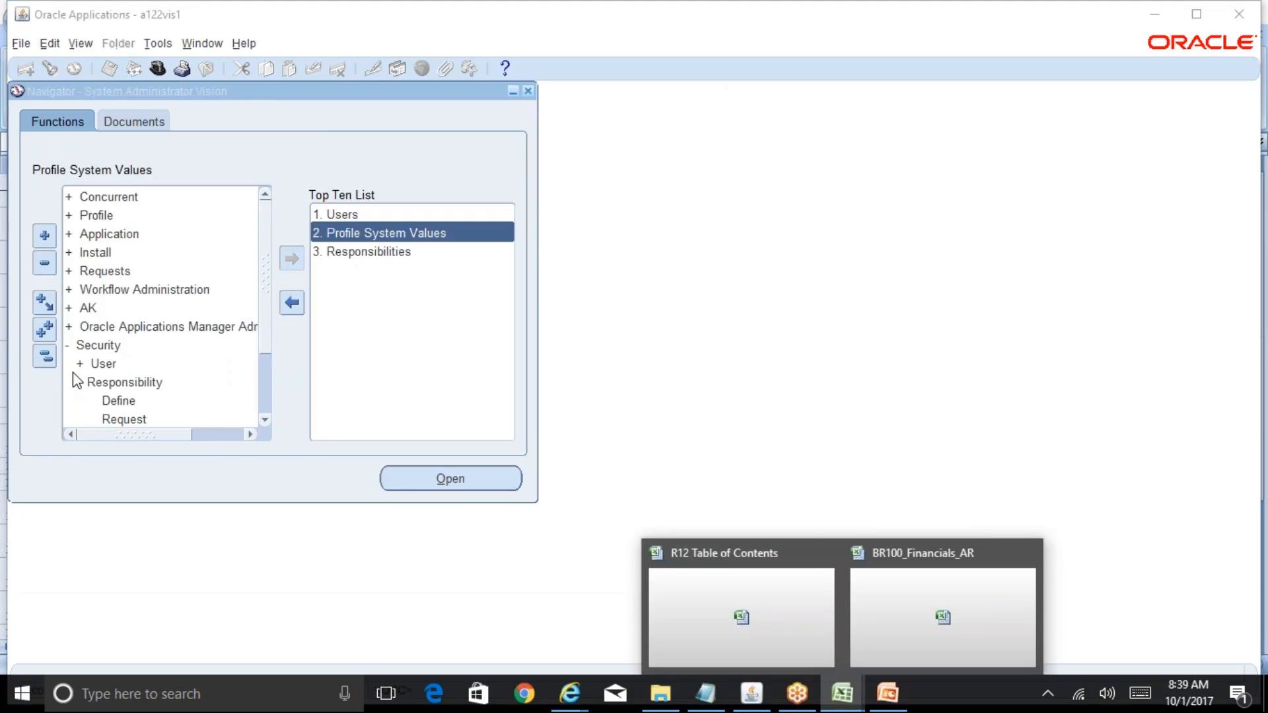
click(50, 353)
click(842, 695)
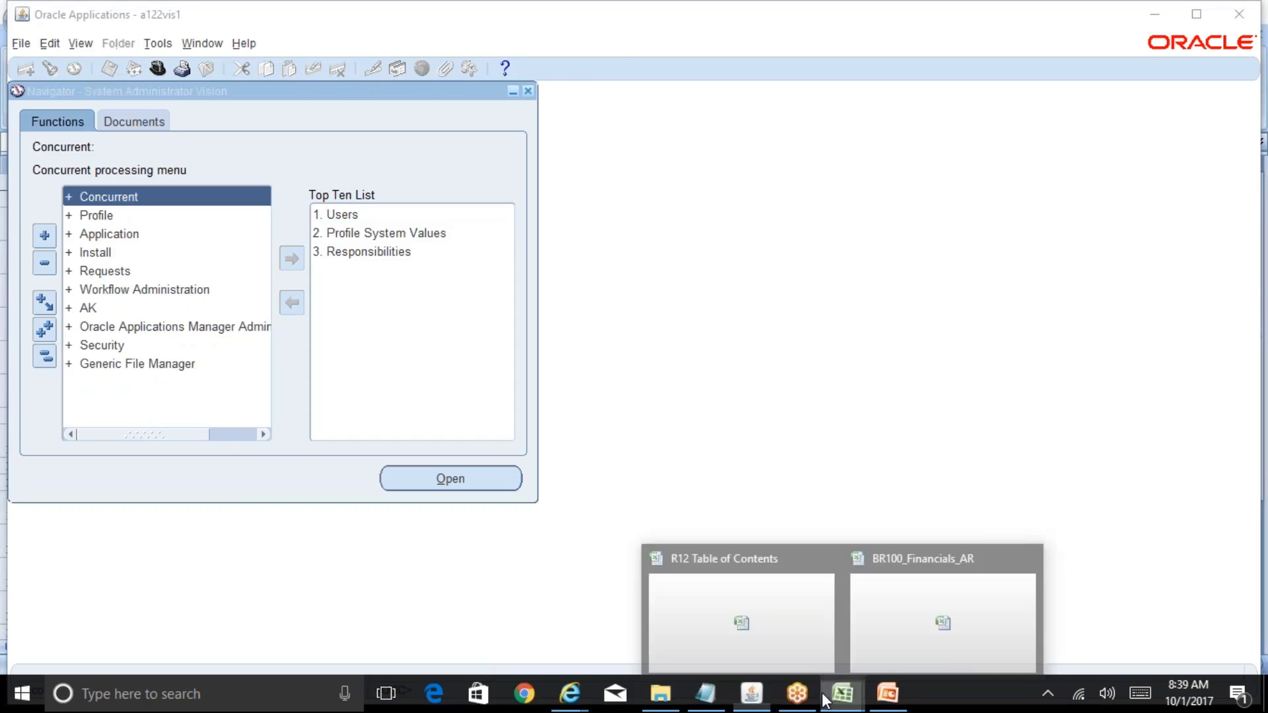
click(945, 637)
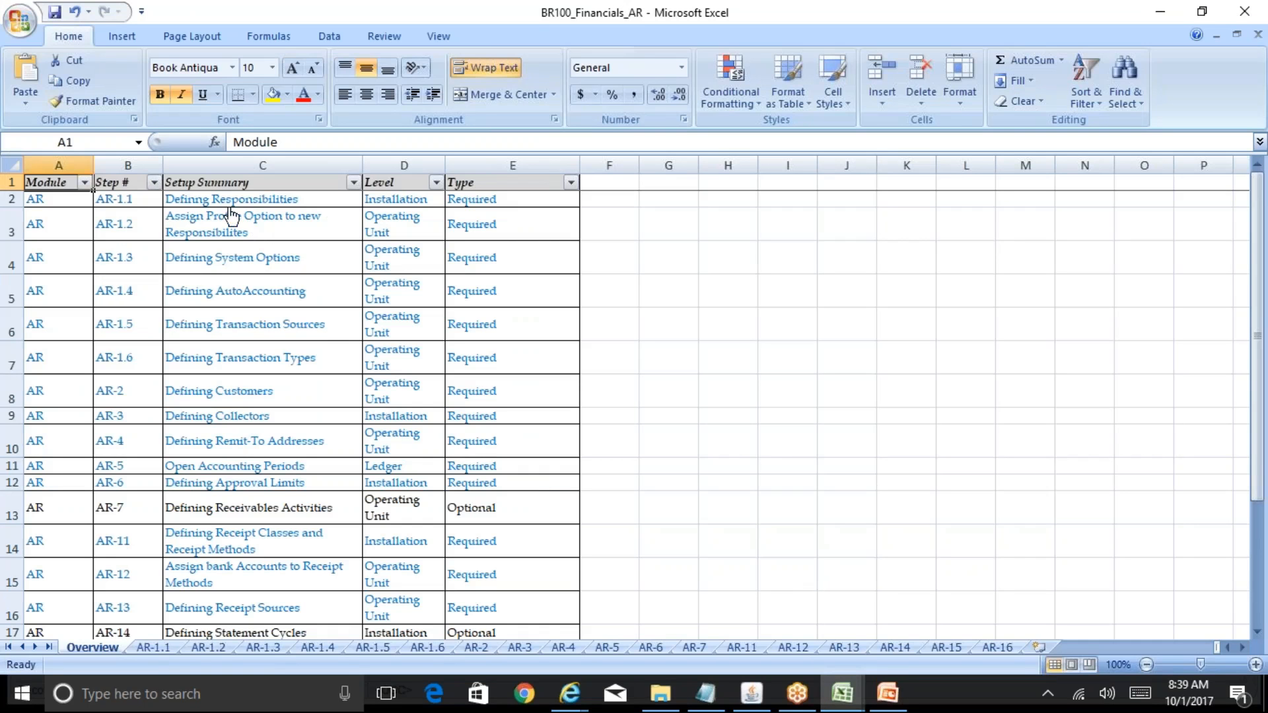
click(259, 263)
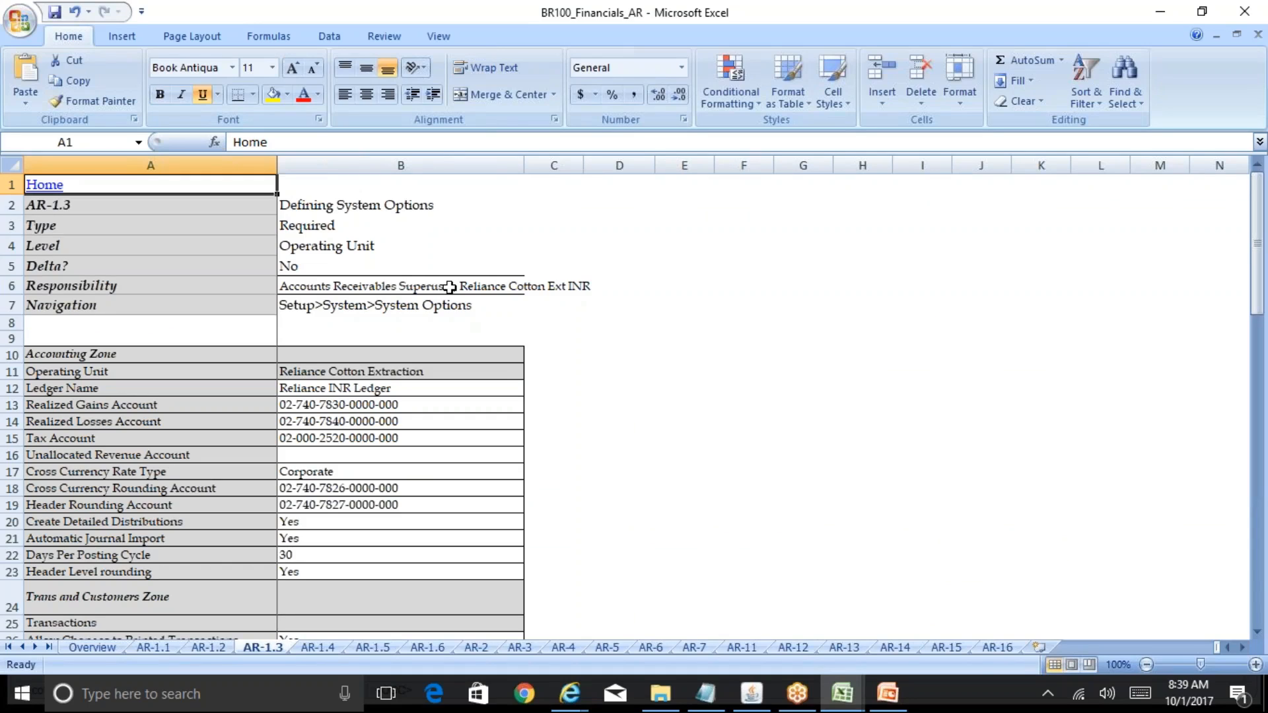
click(350, 285)
- Return to Oracle Applications and switch to the Accounts Receivables Superuser, Reliance Cotton Ext INR responsibility
click(751, 694)
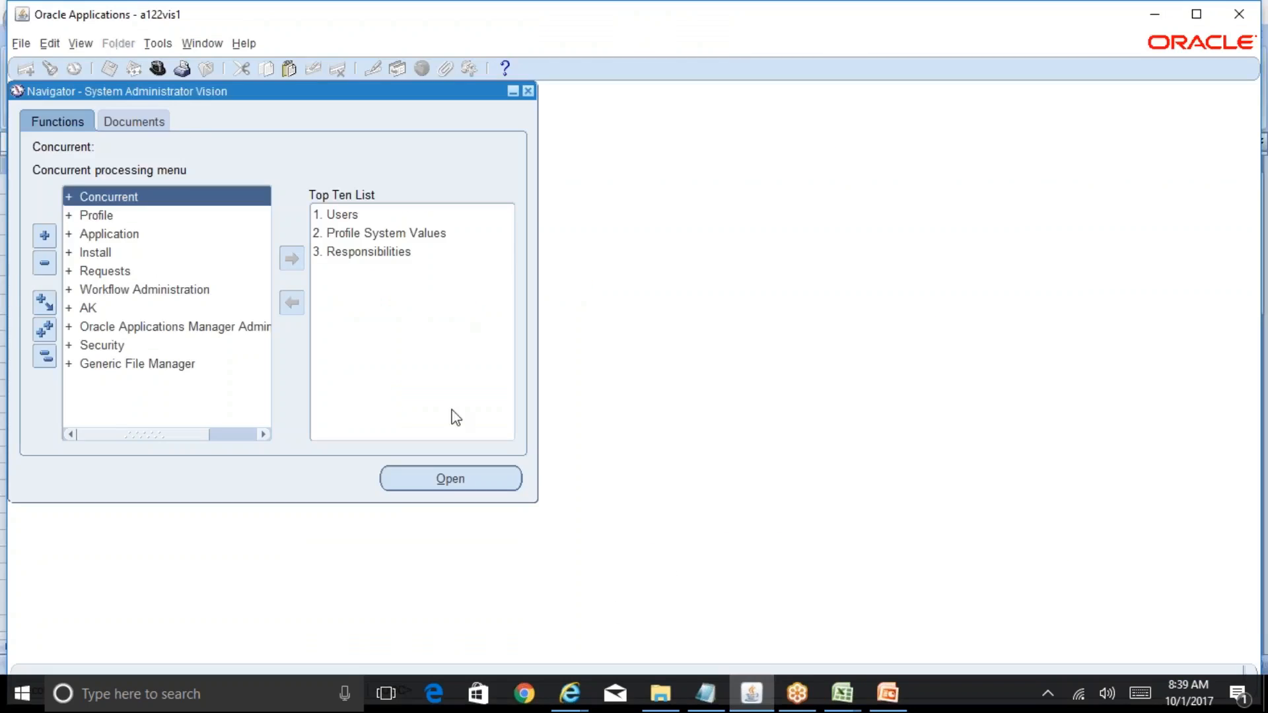
click(157, 69)
text(a%)
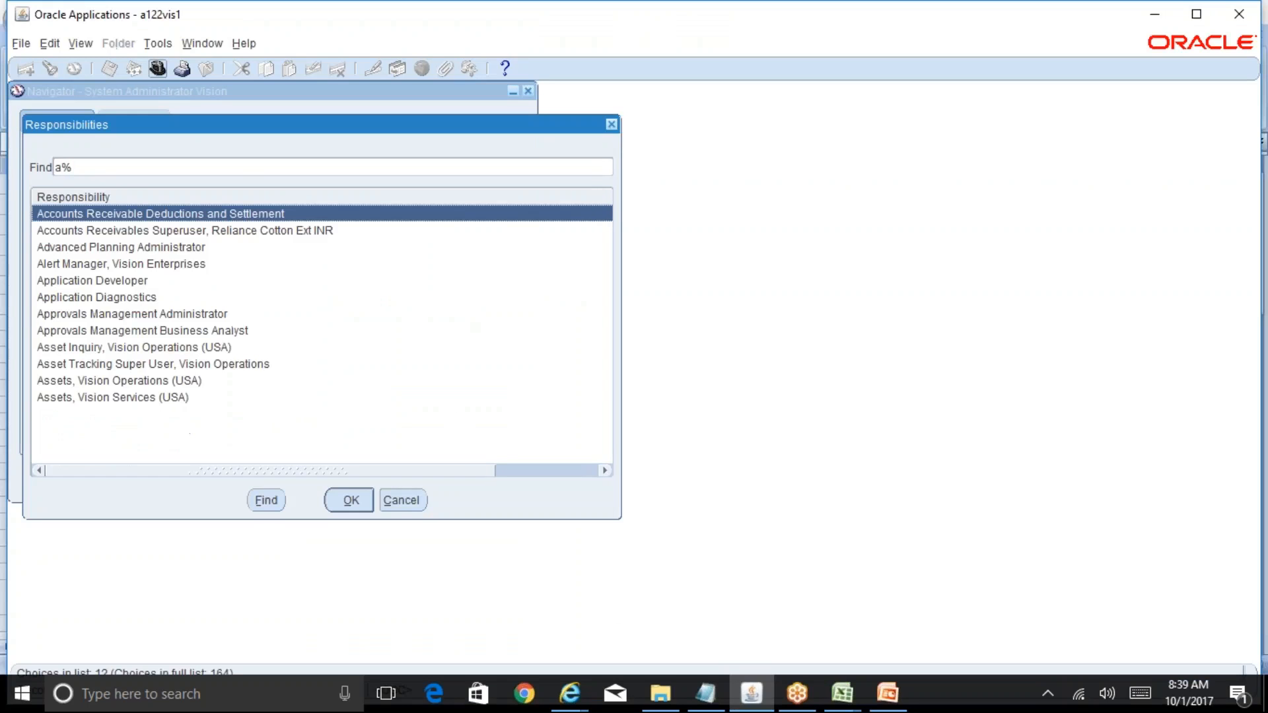
key(Down)
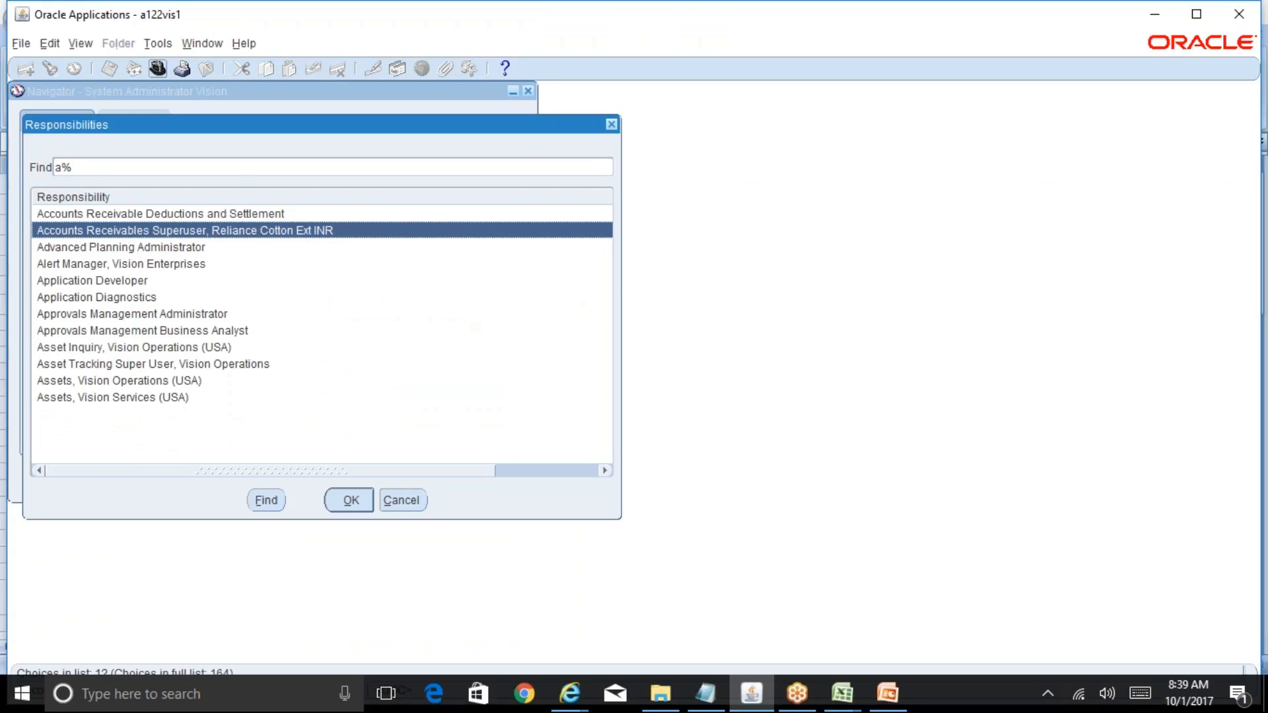
key(Return)
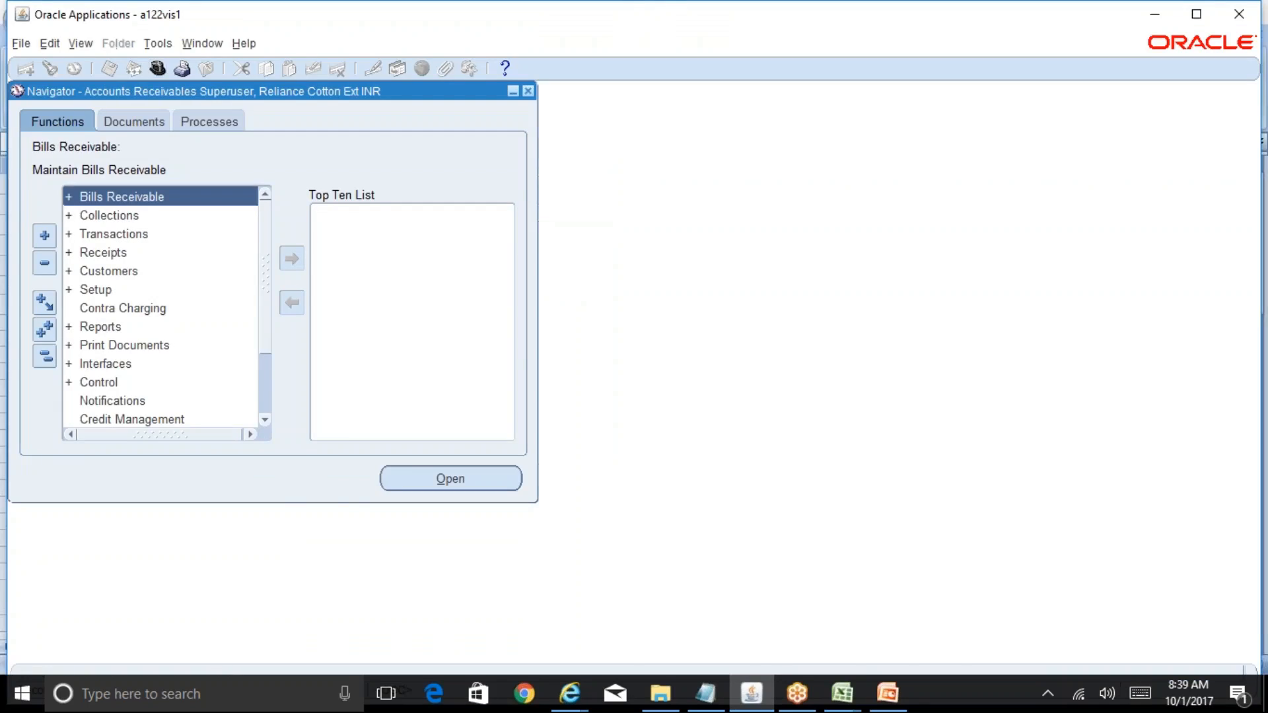
- Check the navigation path on sheet AR-1.3, and open System Options under Setup and System in Oracle Applications
key(alt+Tab)
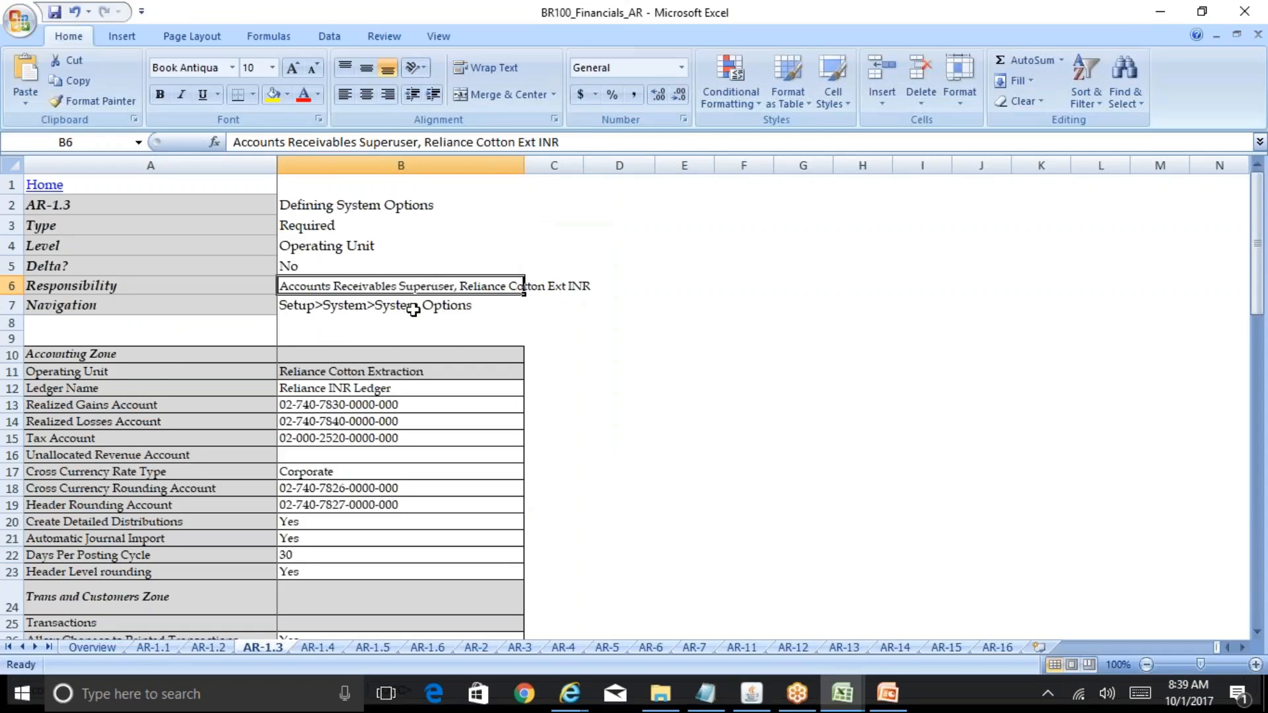
key(alt+Tab)
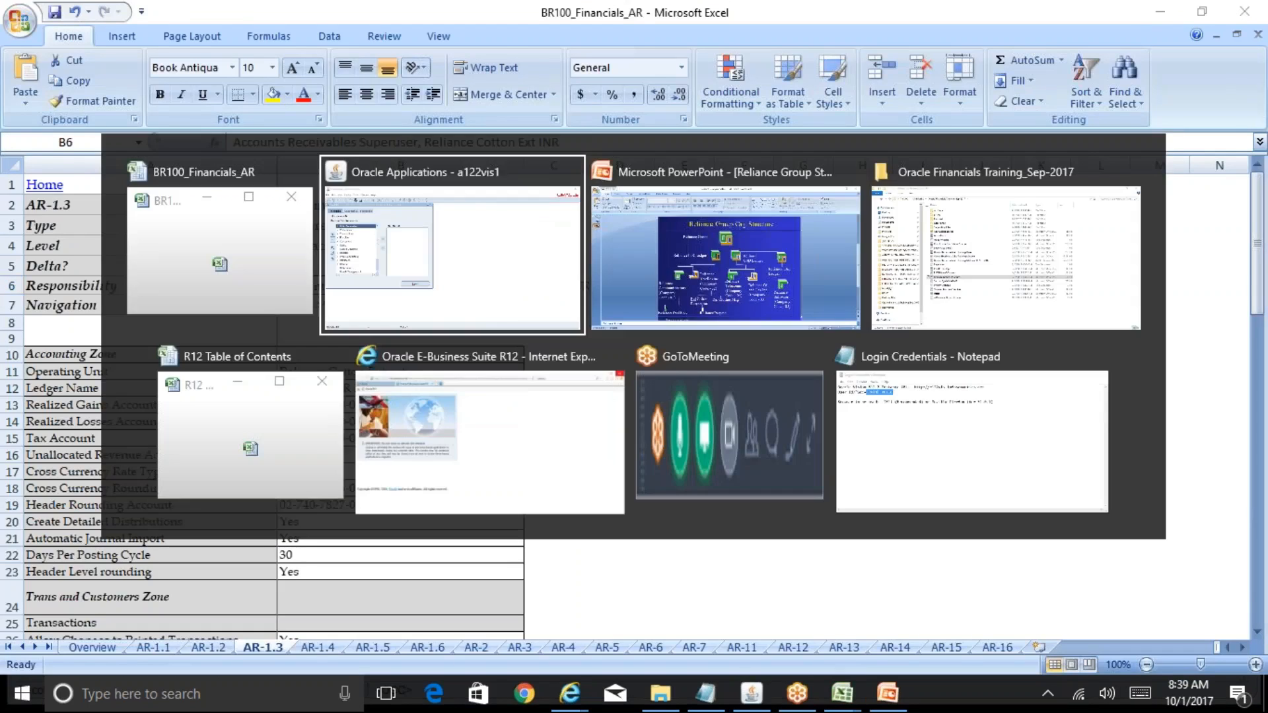
double_click(96, 291)
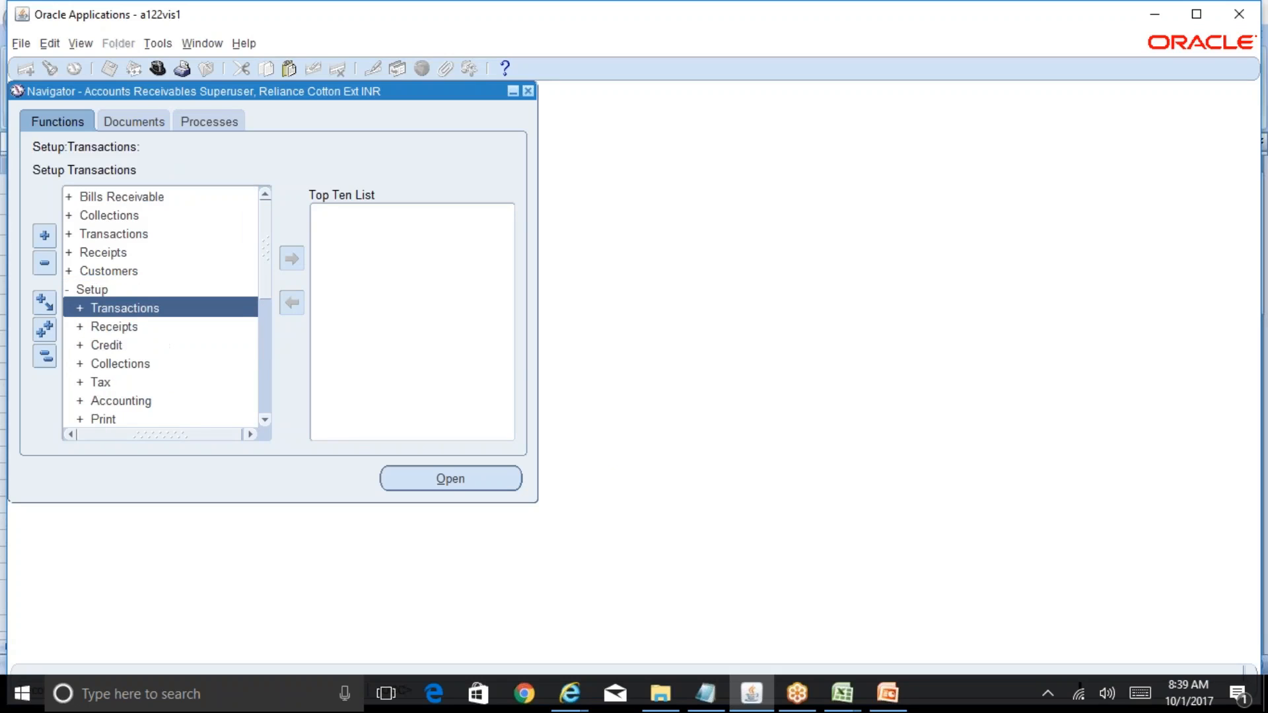
click(265, 420)
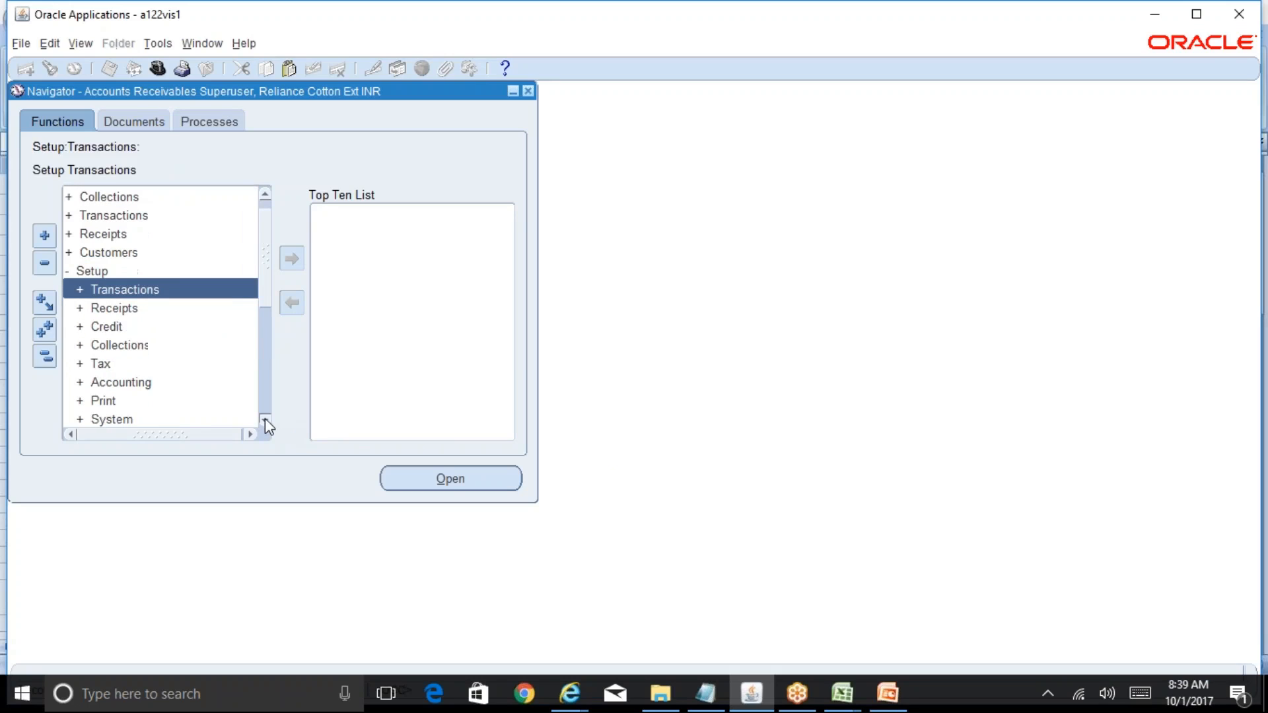
click(265, 420)
click(264, 420)
double_click(112, 382)
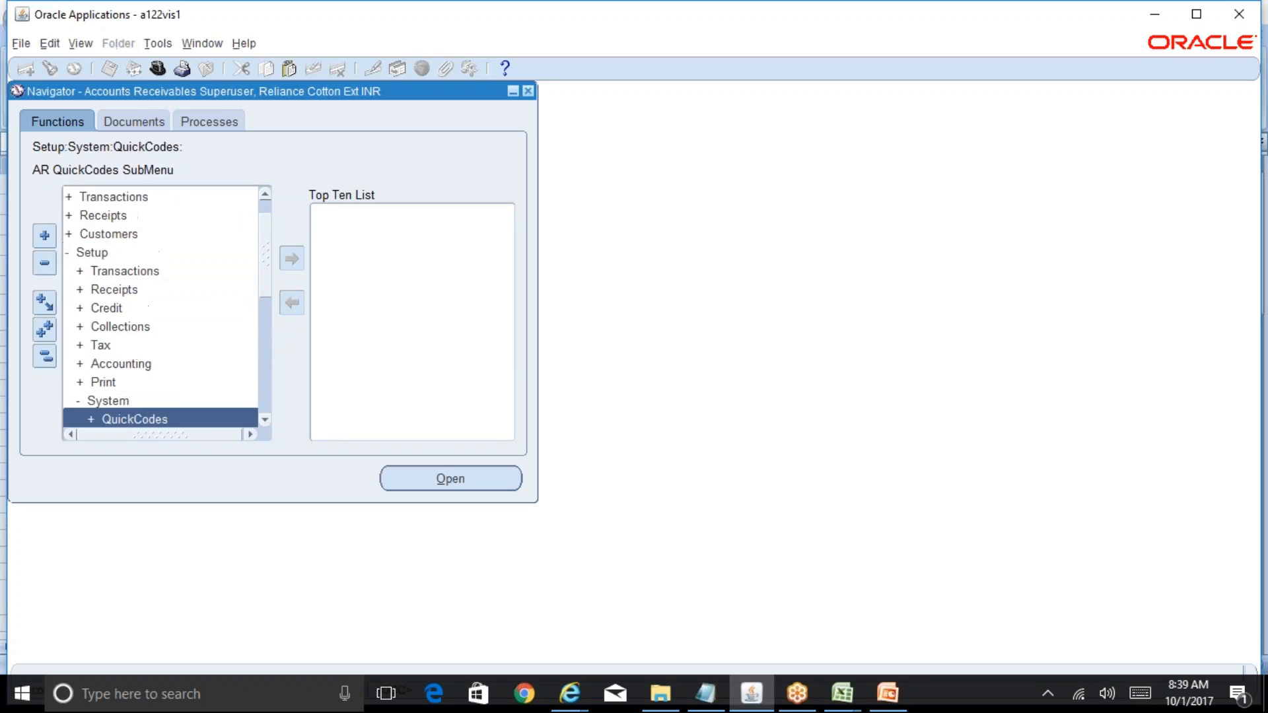
click(267, 422)
click(266, 420)
click(265, 420)
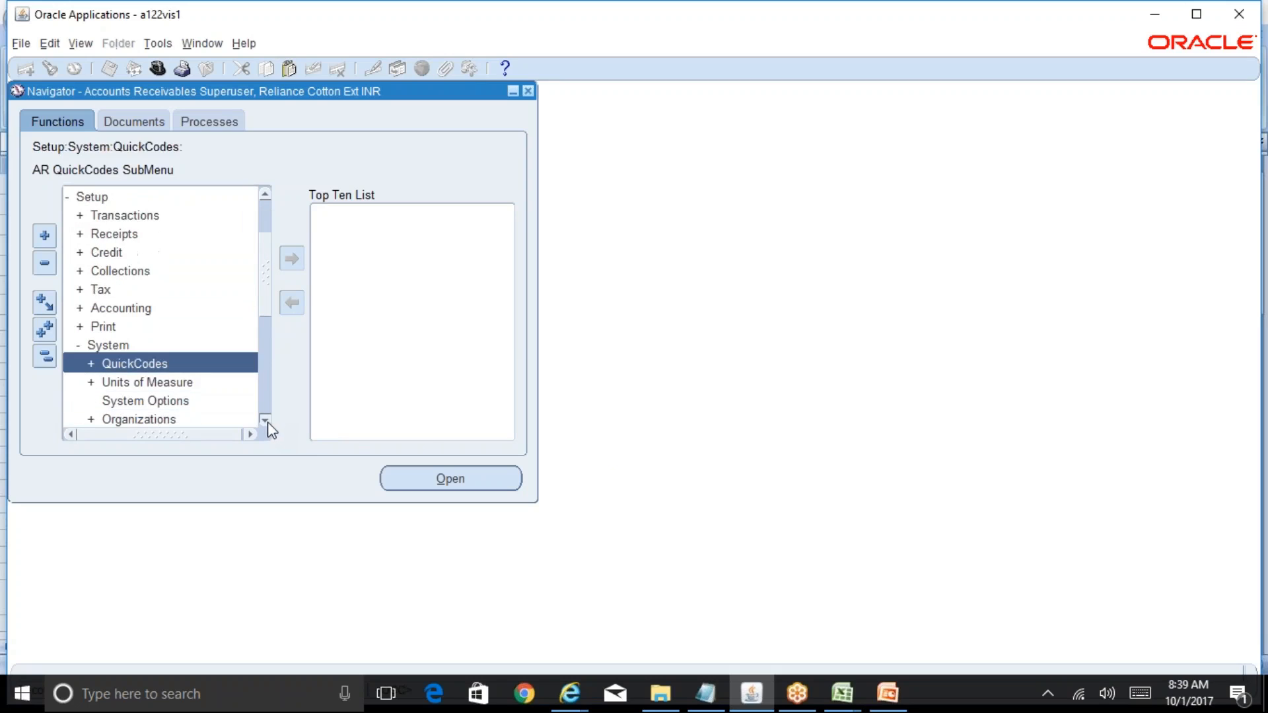
double_click(196, 403)
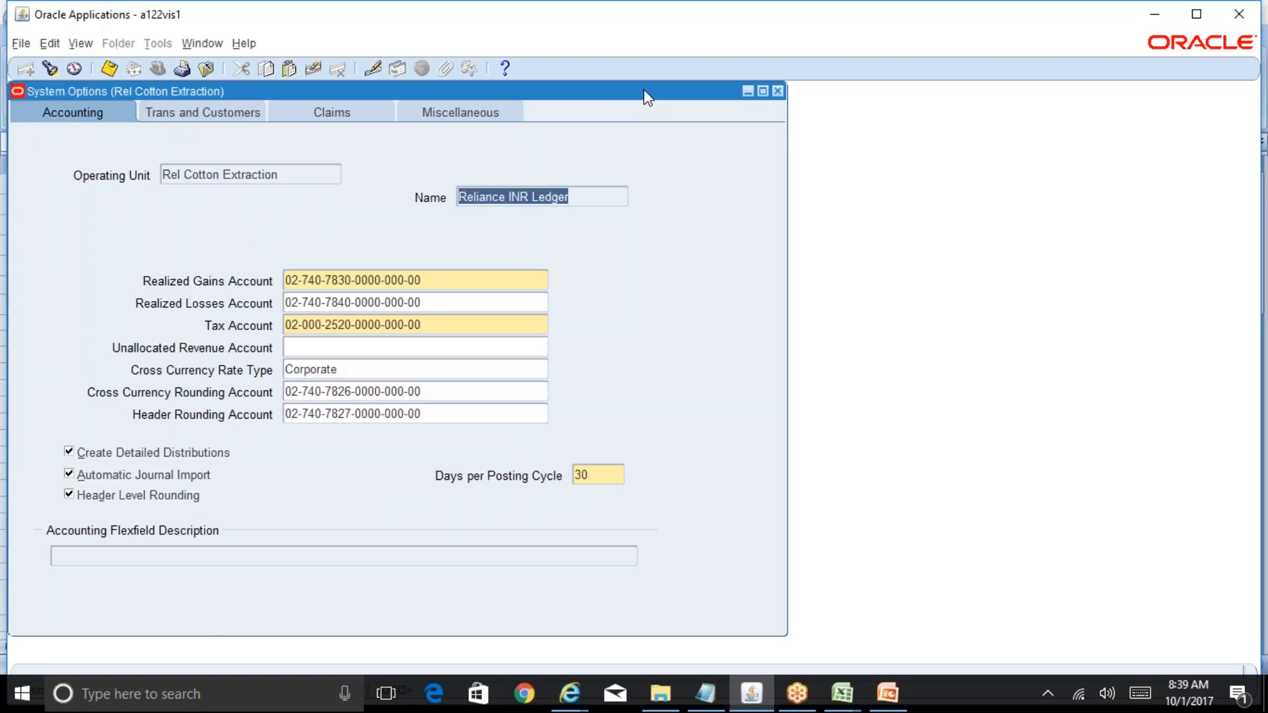
- Move the System Options window clear of the navigator, and examine the Realized Gains Account's flexfield segments without changing them
drag(641, 99, 953, 101)
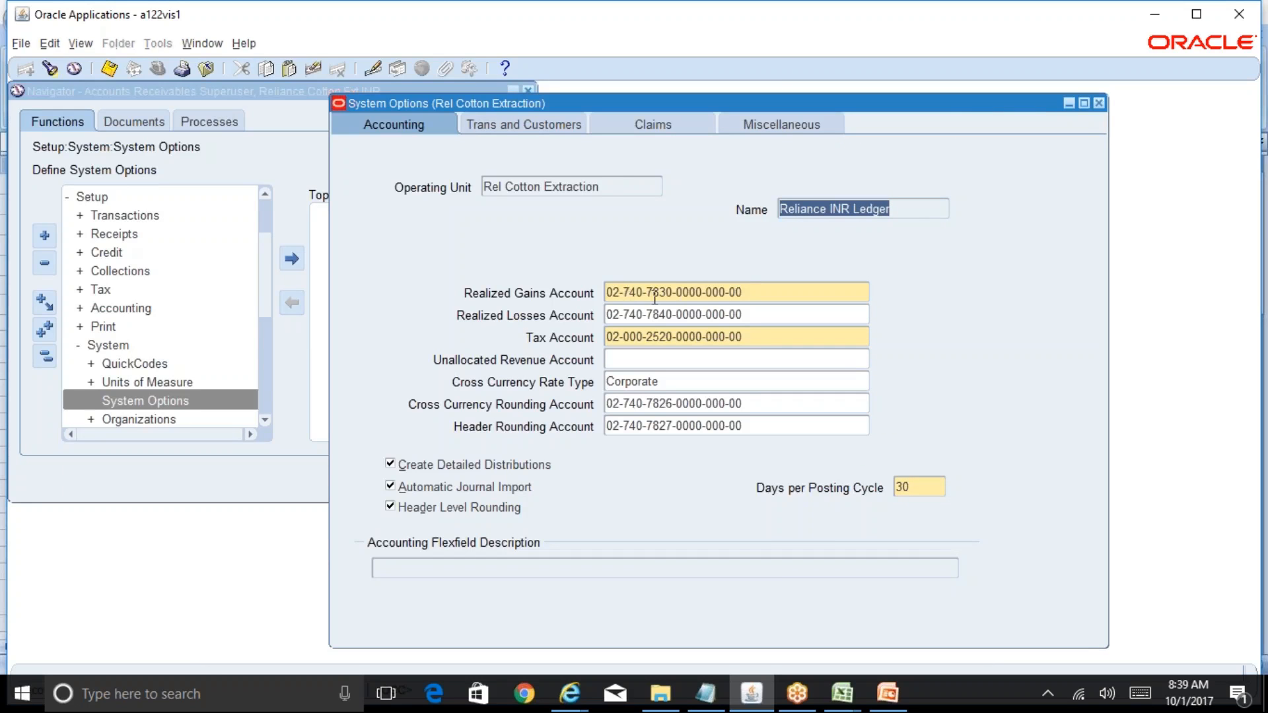
click(823, 293)
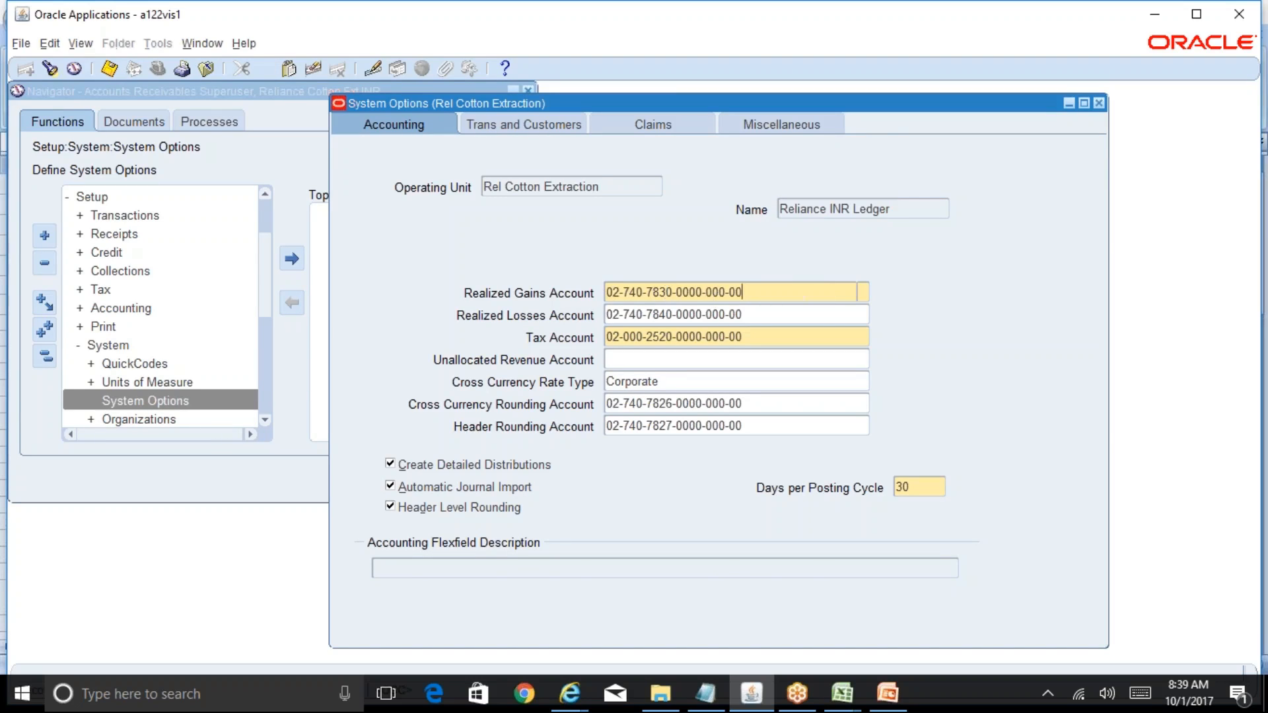
click(862, 291)
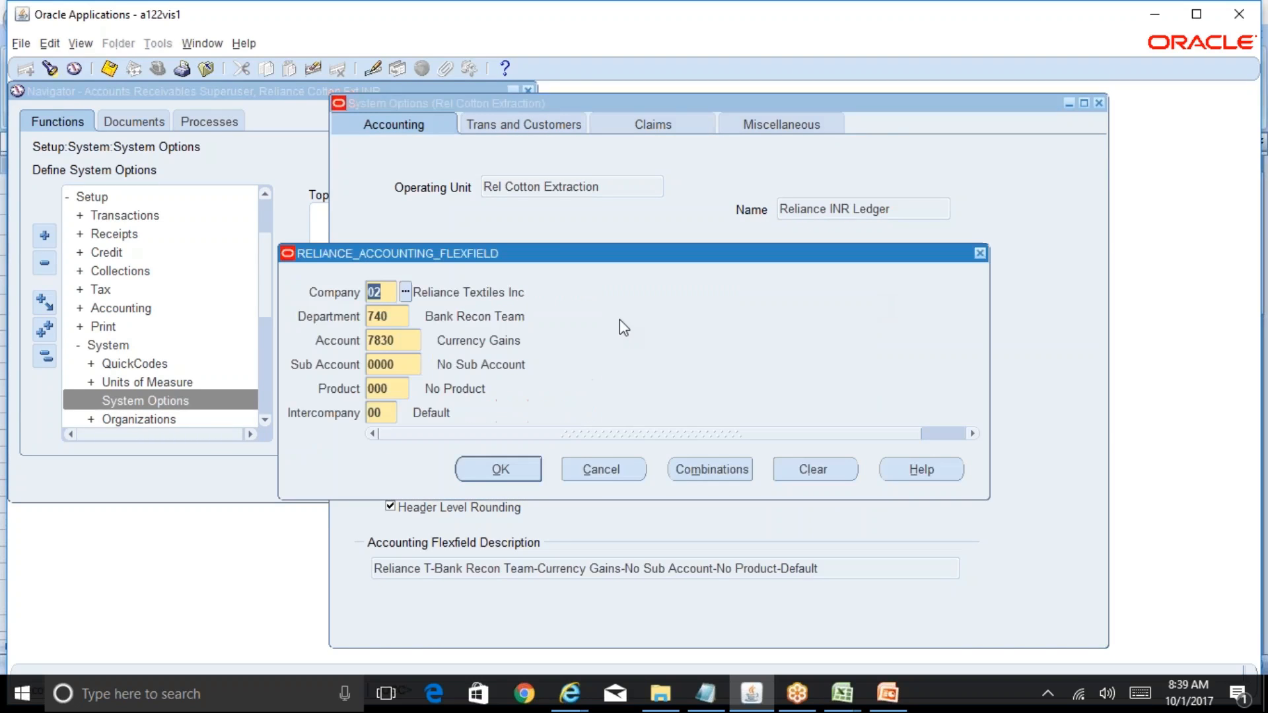
click(624, 471)
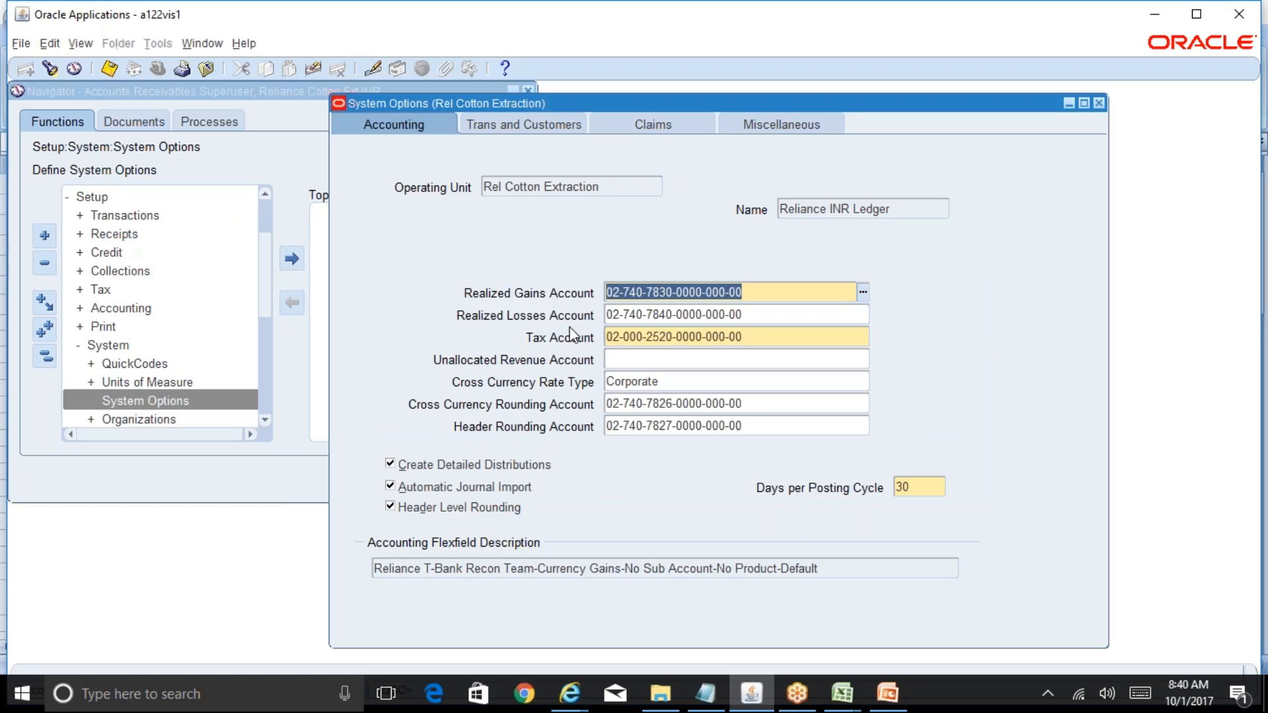
- Check the company code on the Reliance Group Org Structure slide, and return to the Operating Unit field in System Options
click(889, 694)
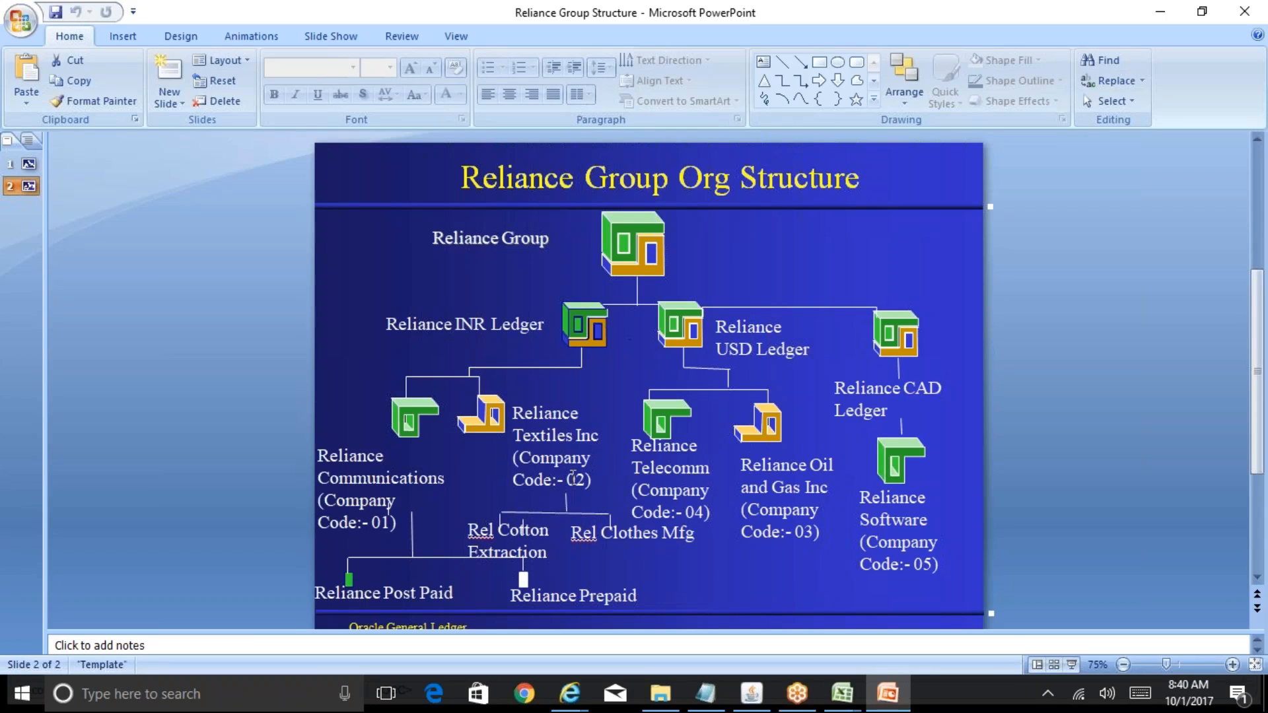
click(746, 694)
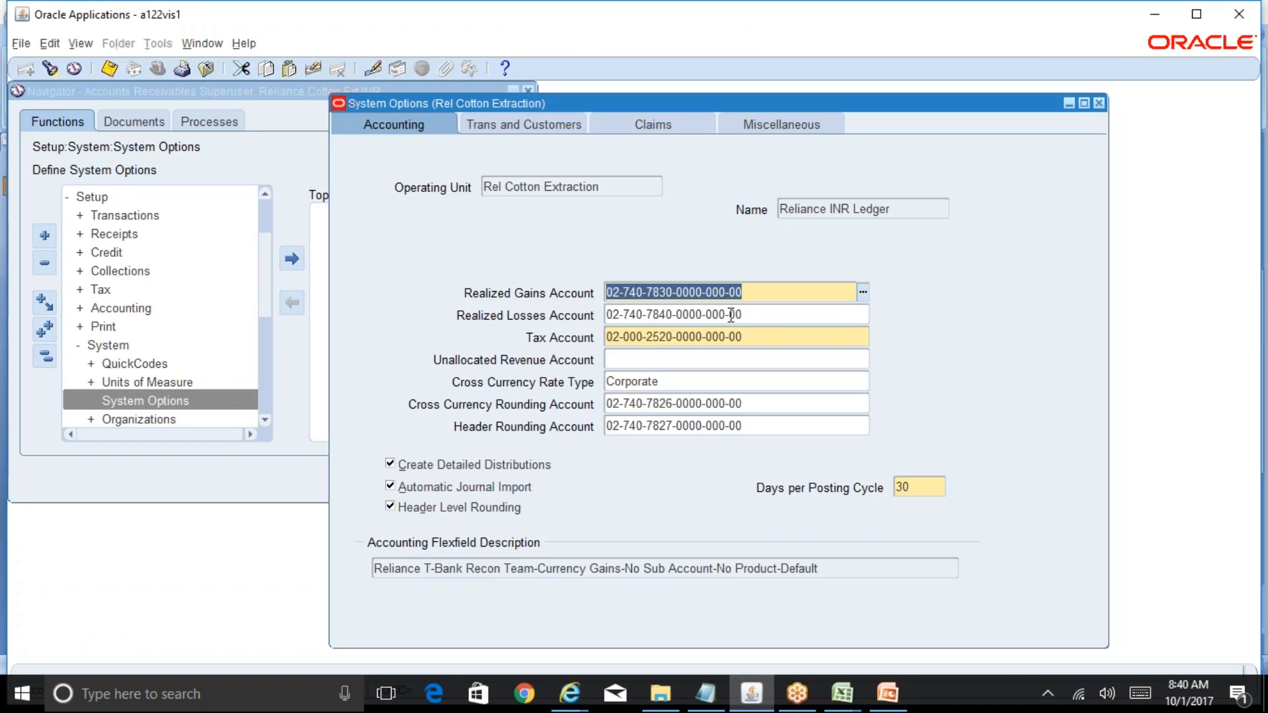
click(592, 187)
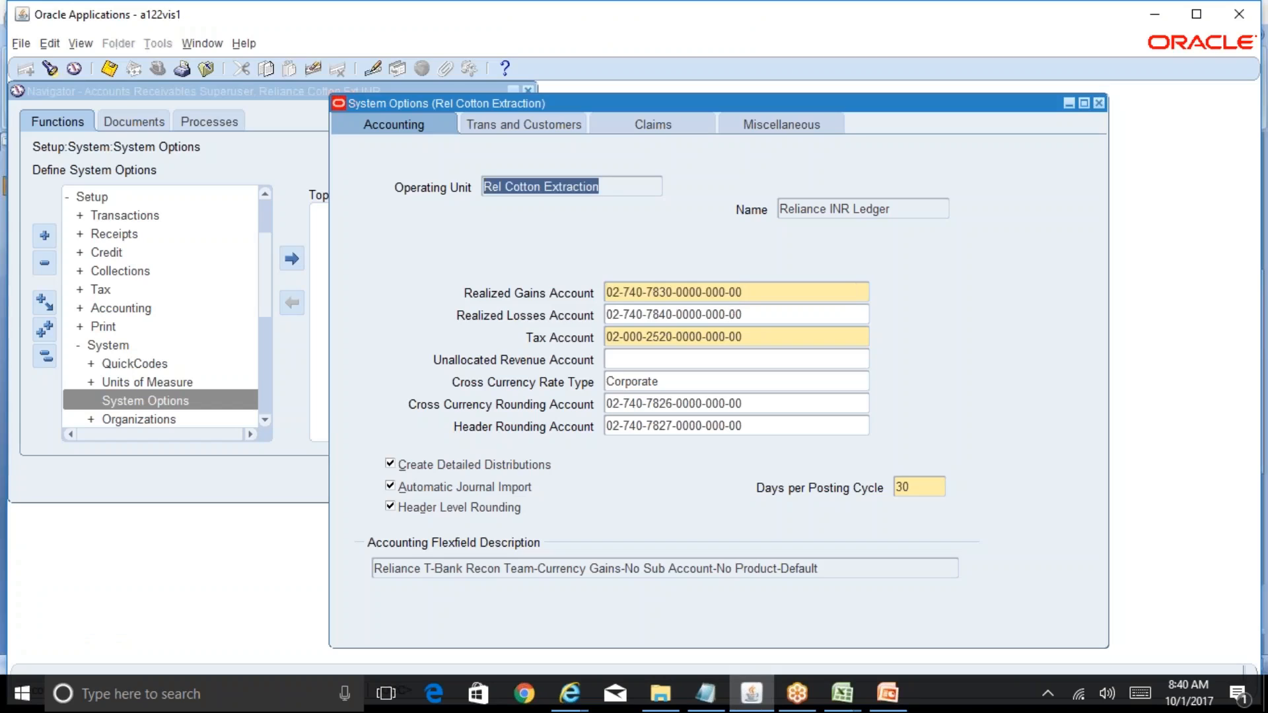
- Examine the ledger name, gains, losses and tax accounts, cross currency rate type and rounding accounts in the Accounting system options
click(894, 209)
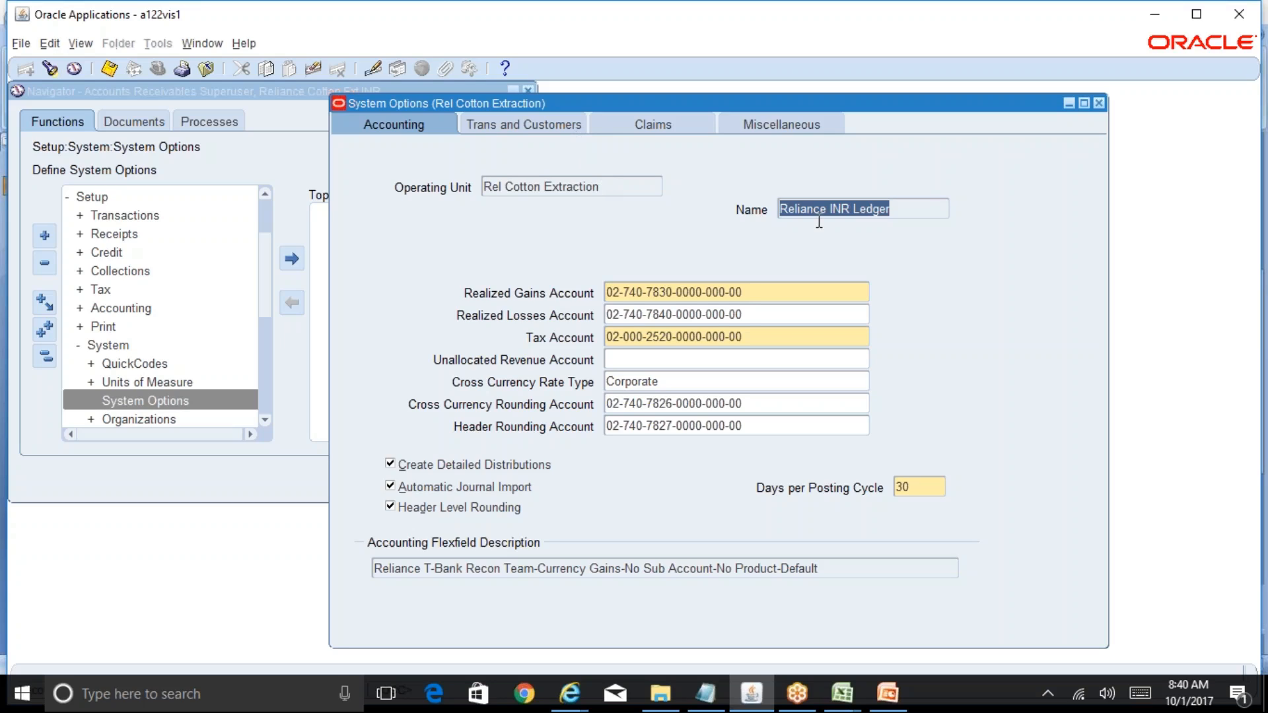
click(747, 296)
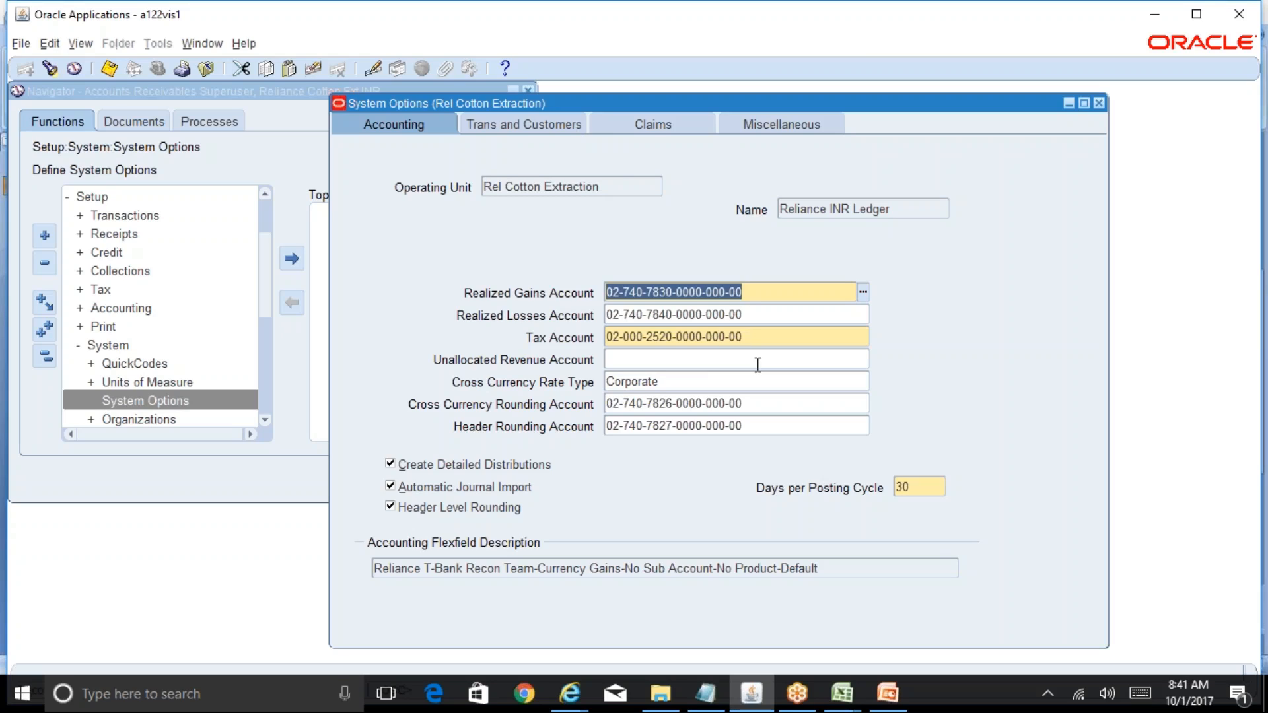
click(759, 315)
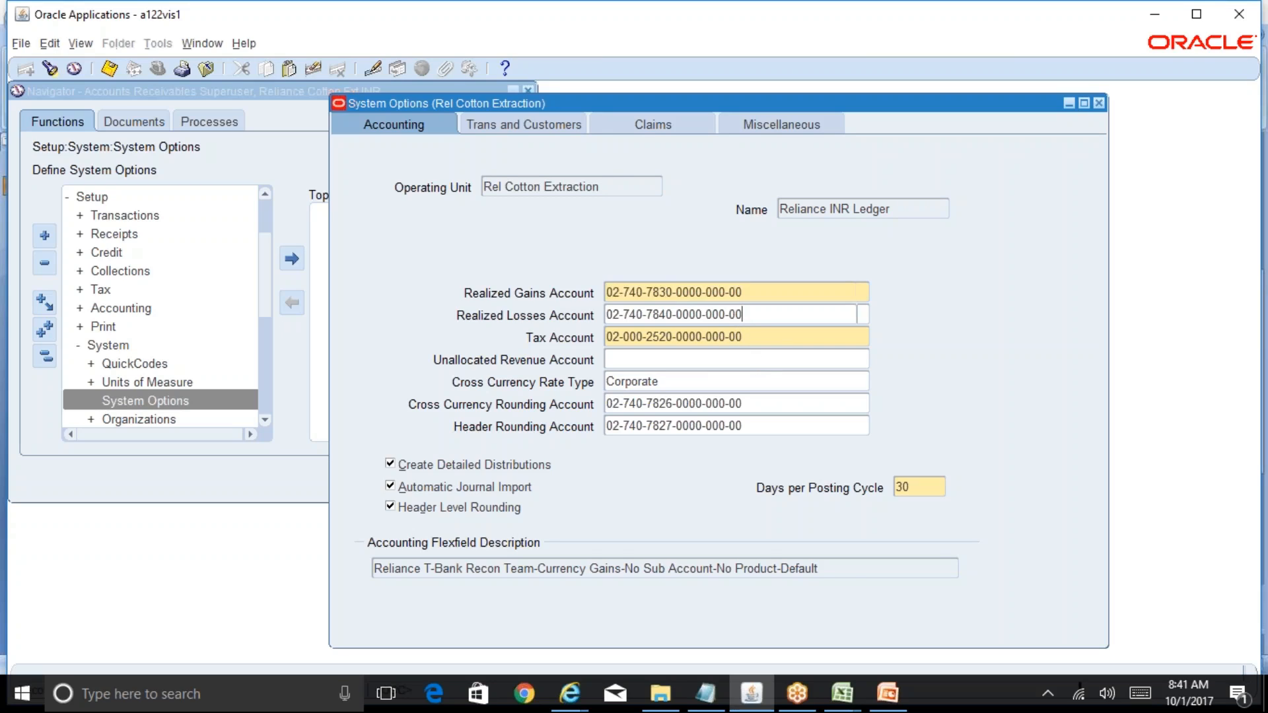
click(772, 337)
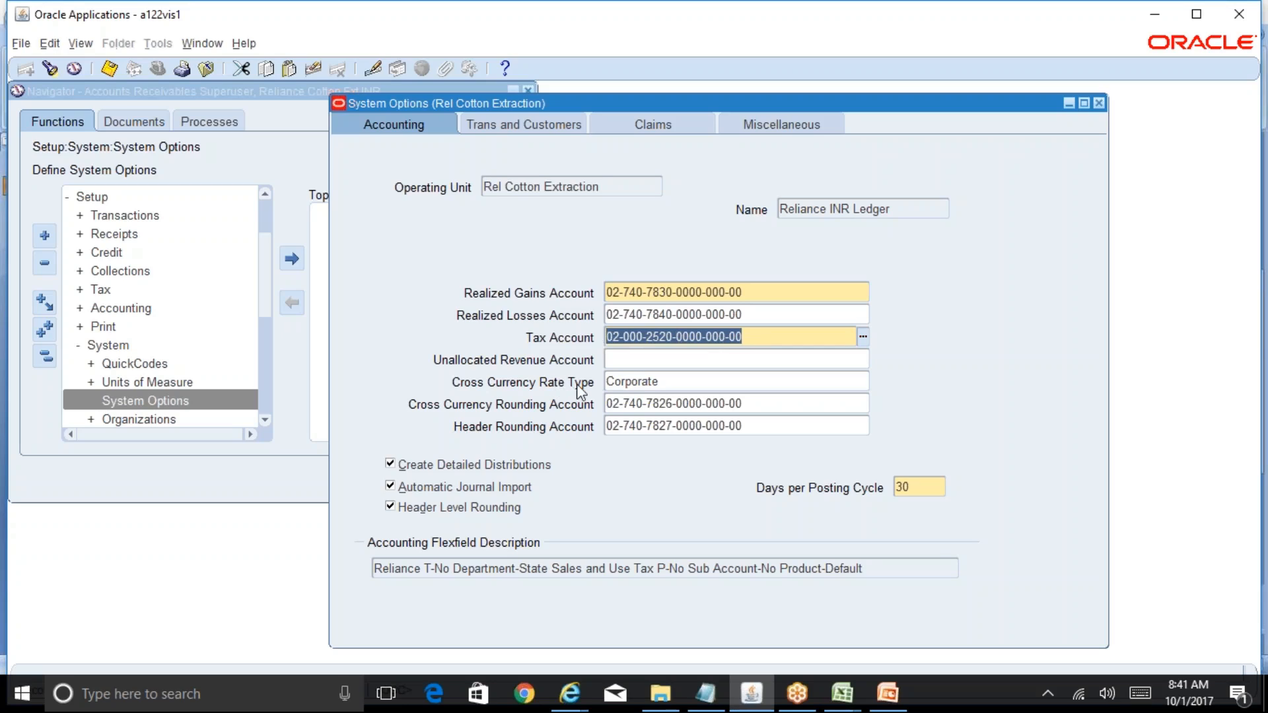
click(669, 386)
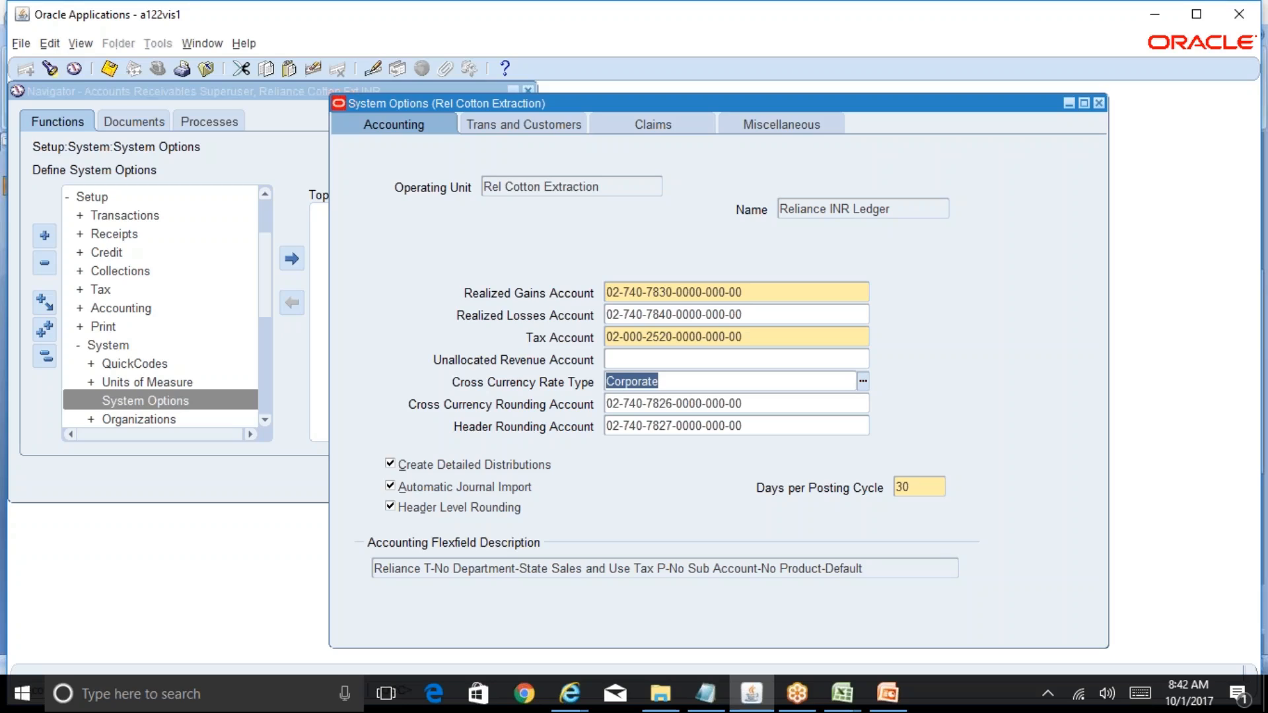
click(753, 405)
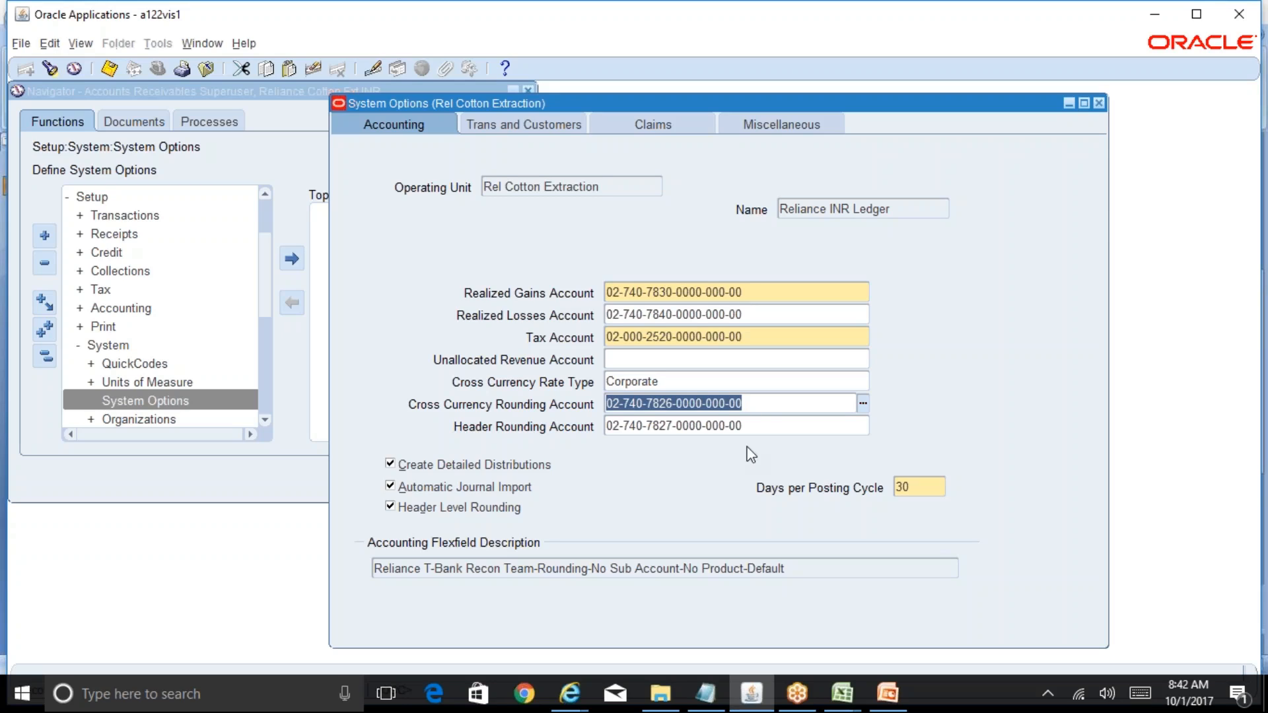
click(764, 427)
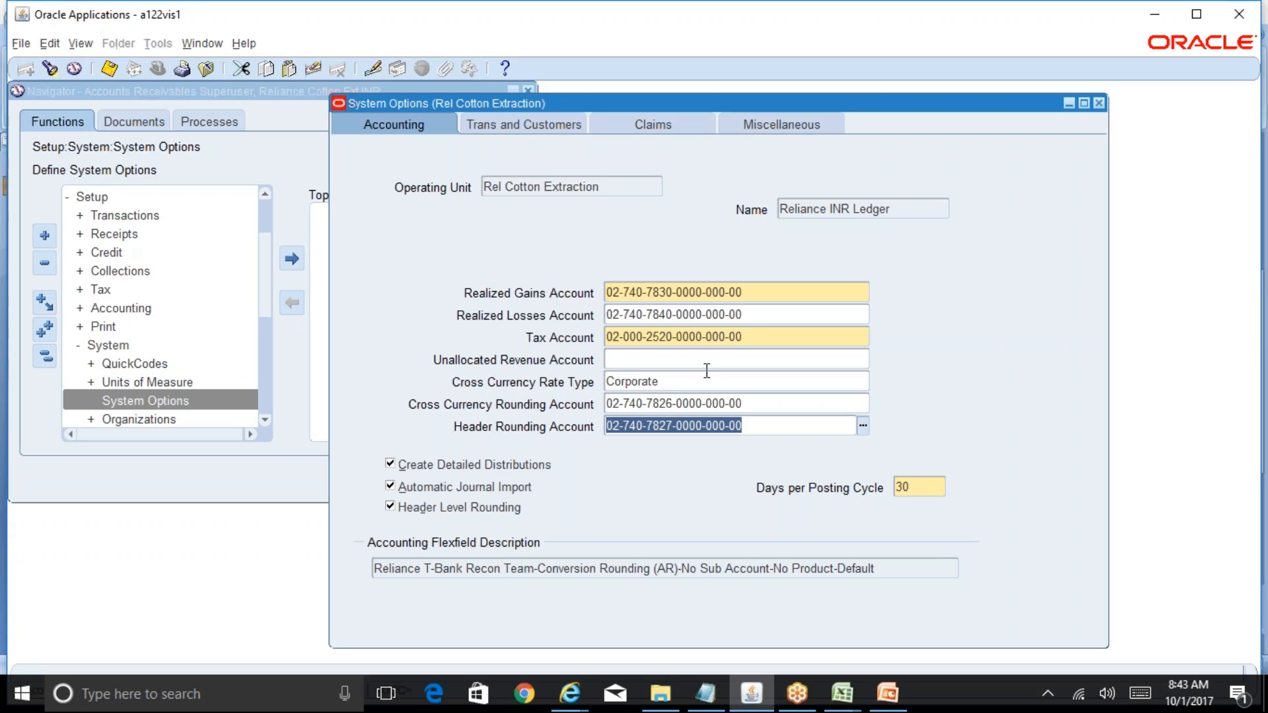
click(746, 404)
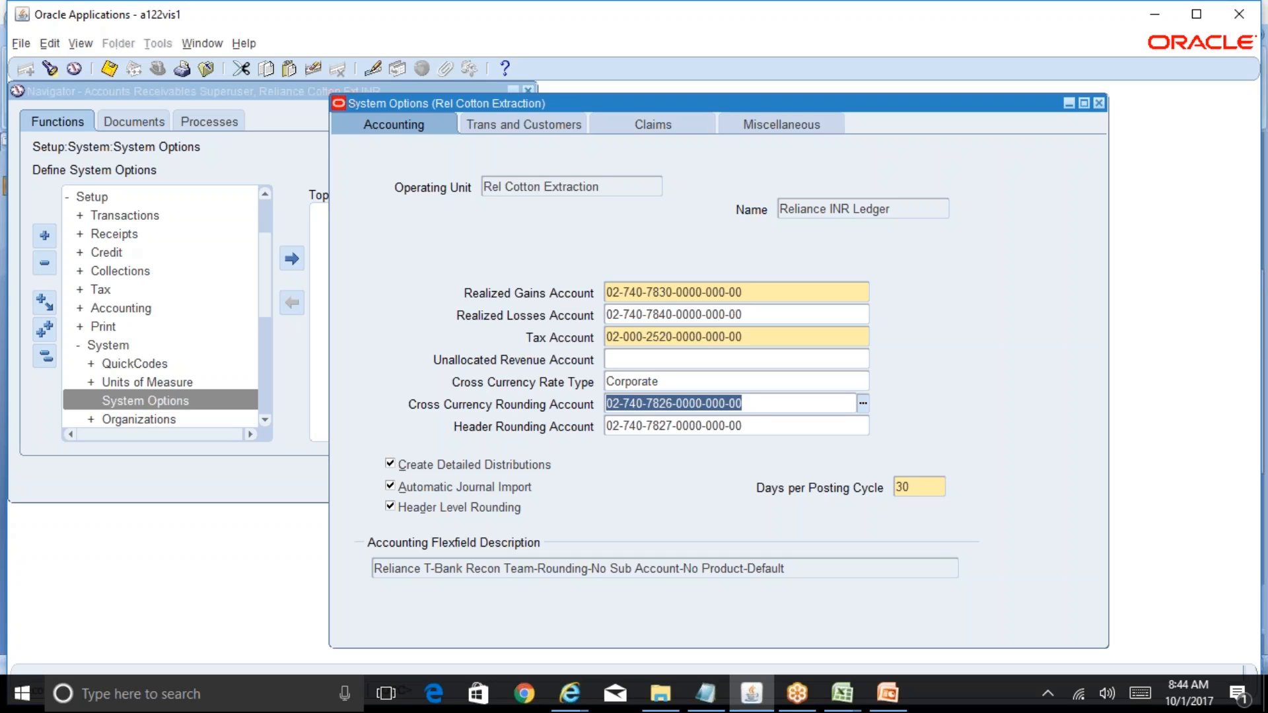
click(750, 426)
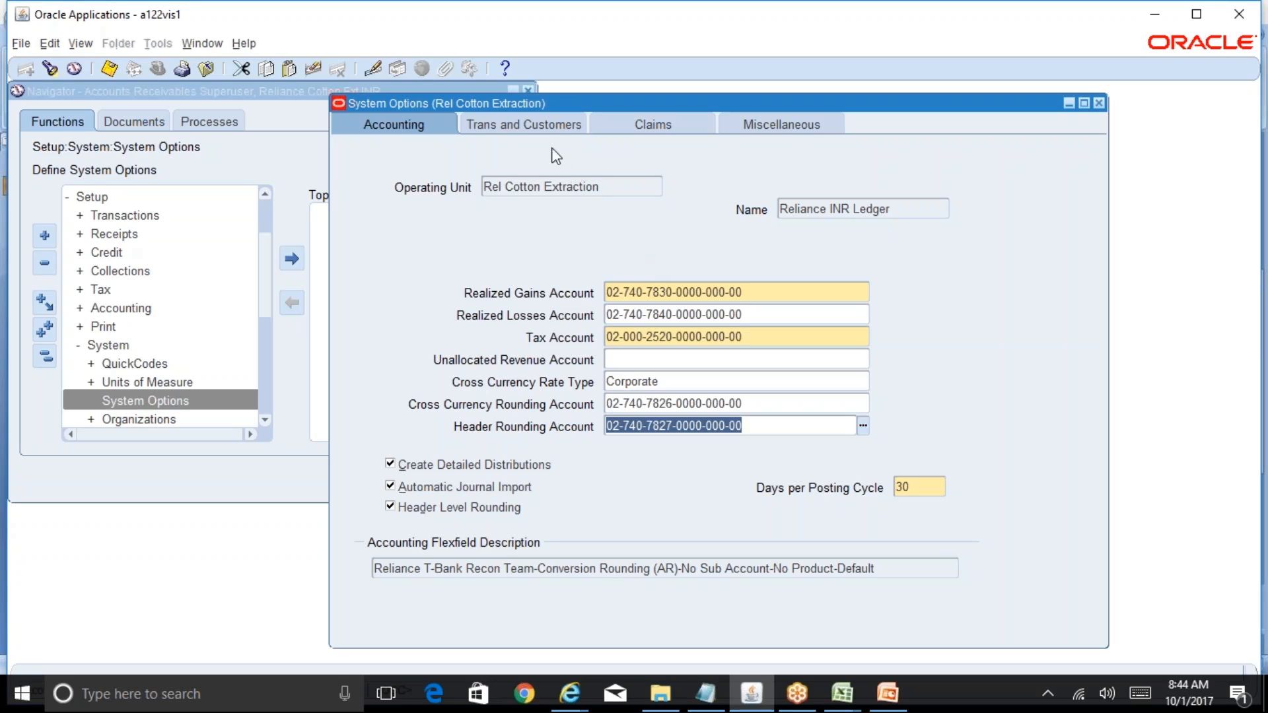
- Examine the choices for Tax Invoice Printing Options and Document Number Generation Level under Trans and Customers without changing them
click(534, 132)
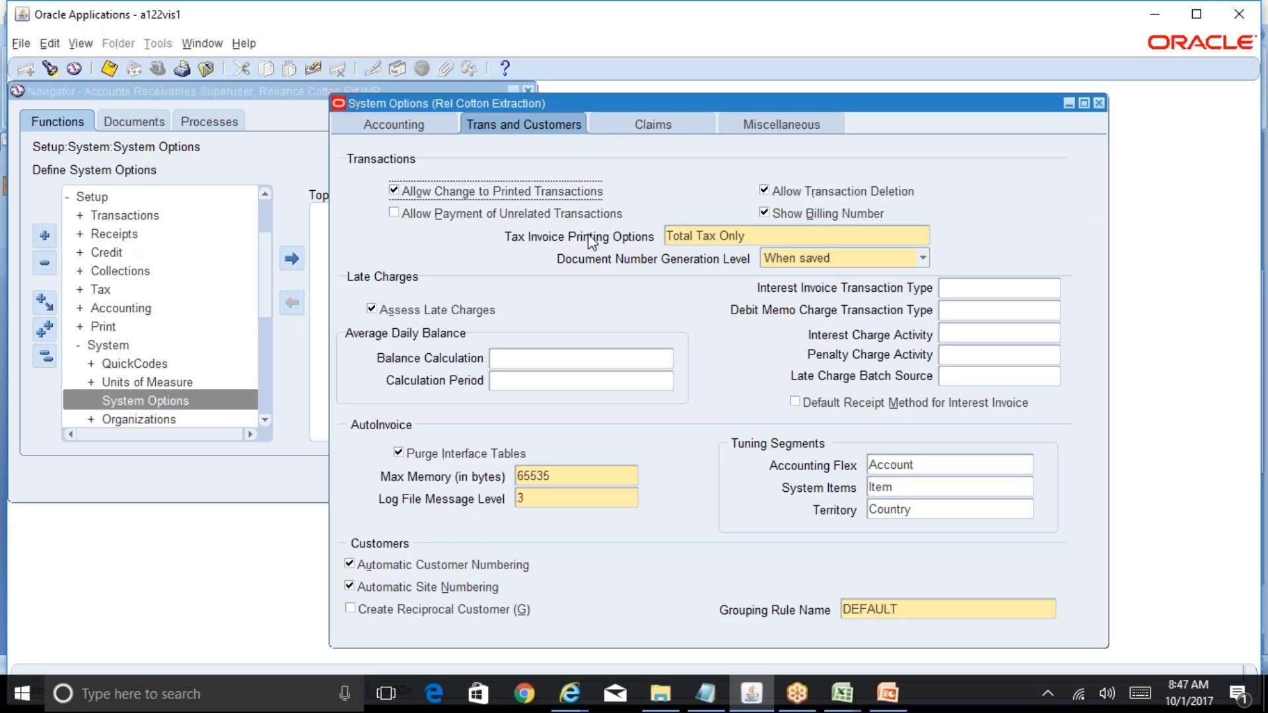
click(783, 236)
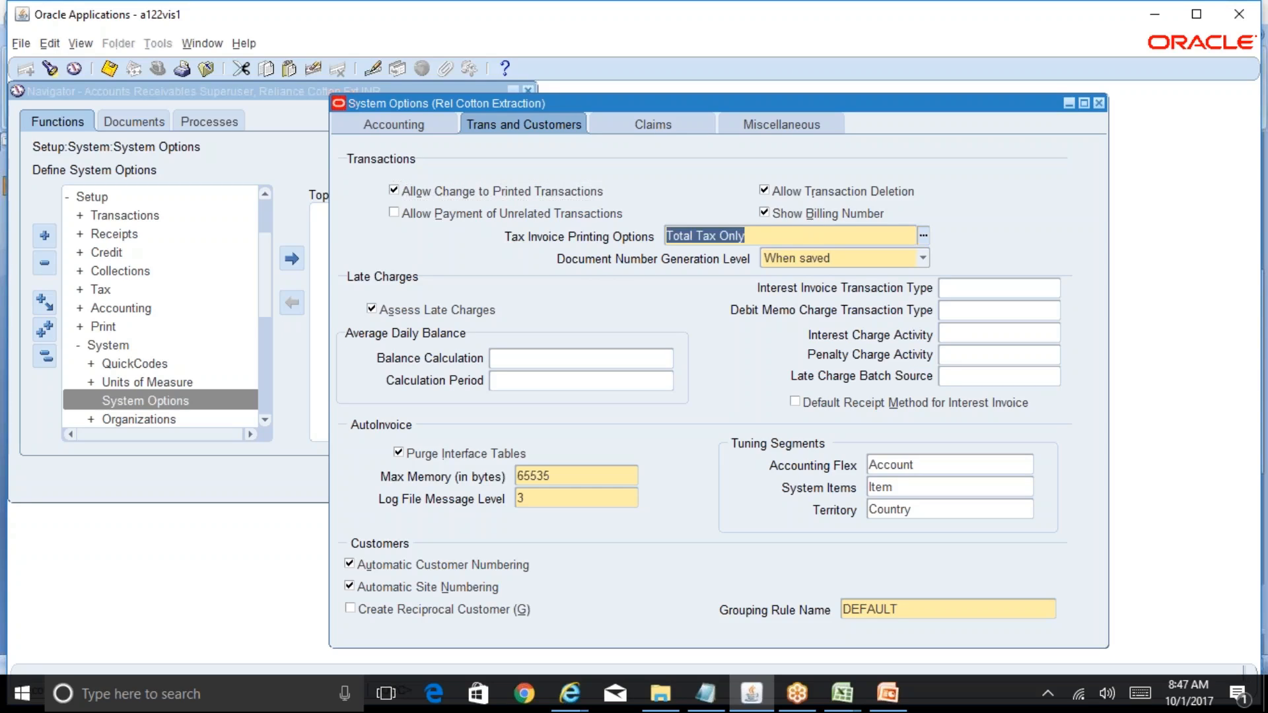
click(923, 237)
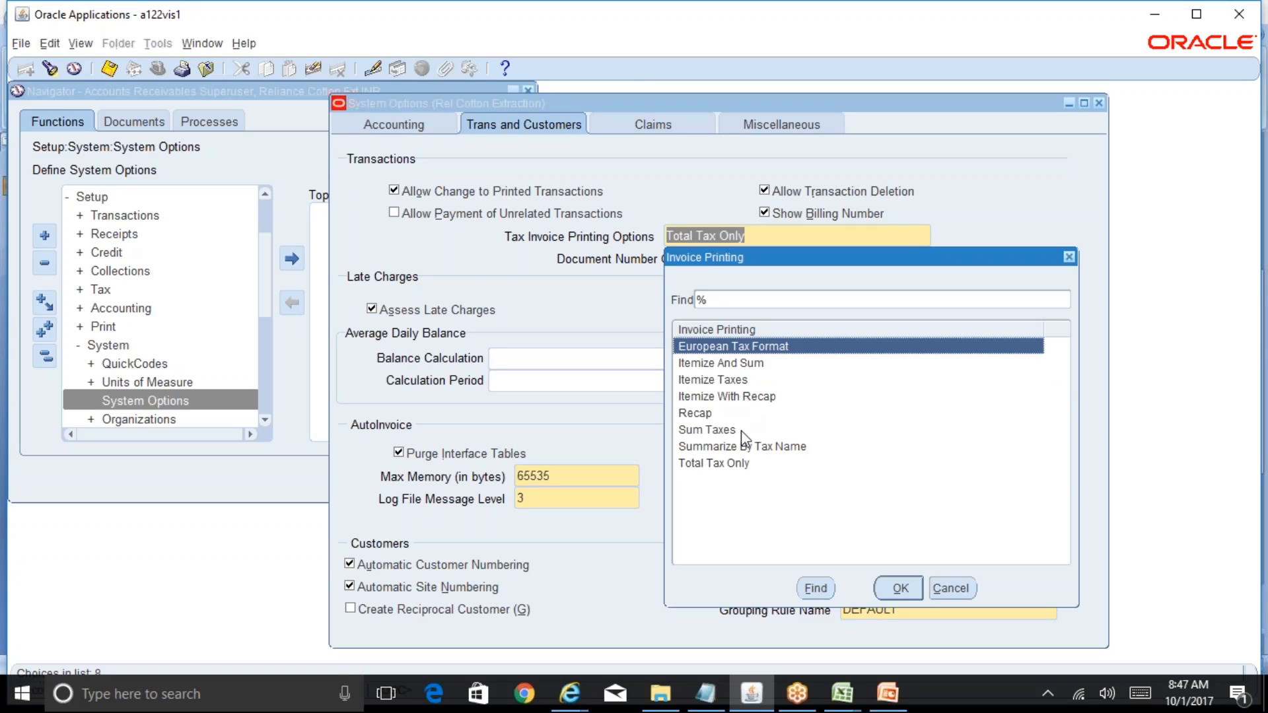
click(949, 588)
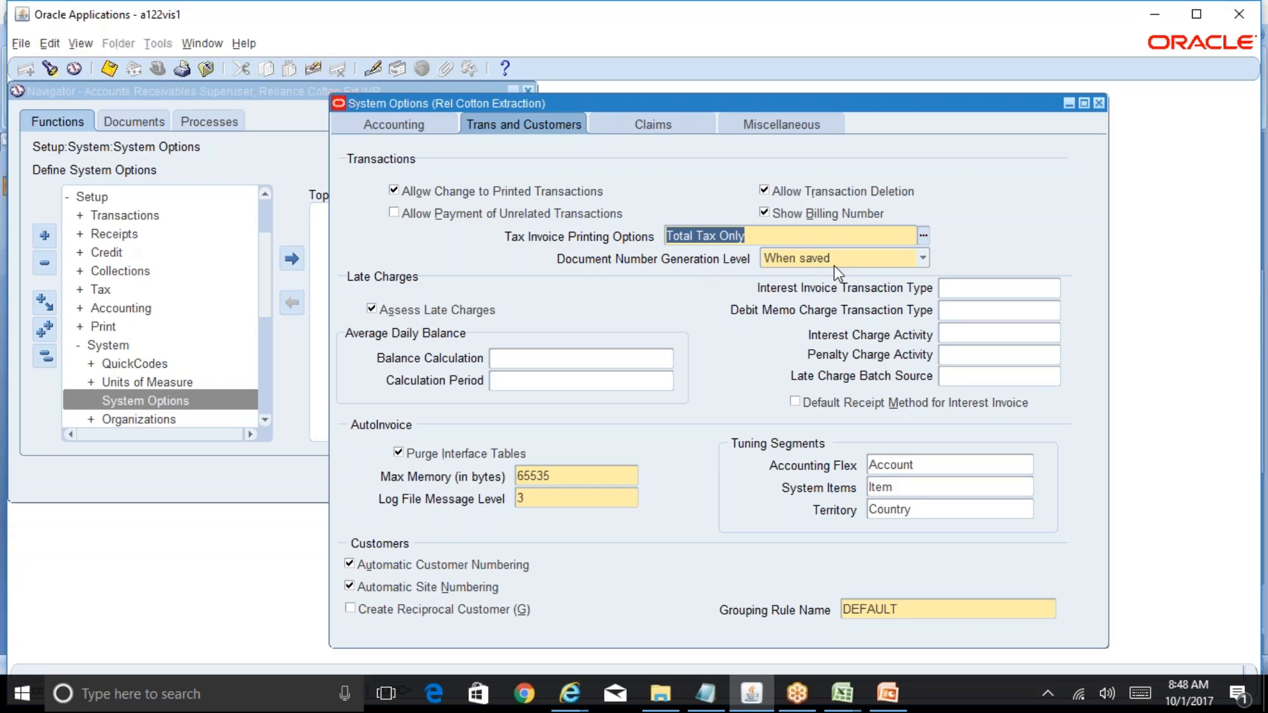
click(817, 264)
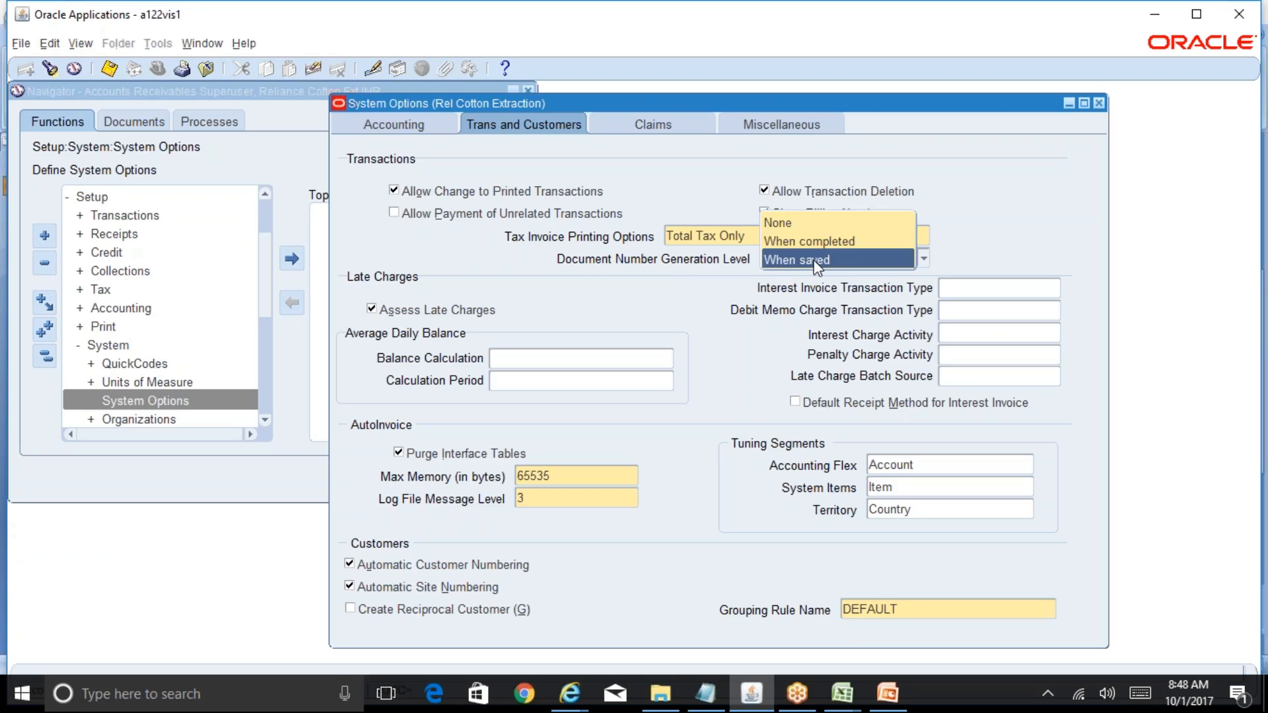
click(679, 304)
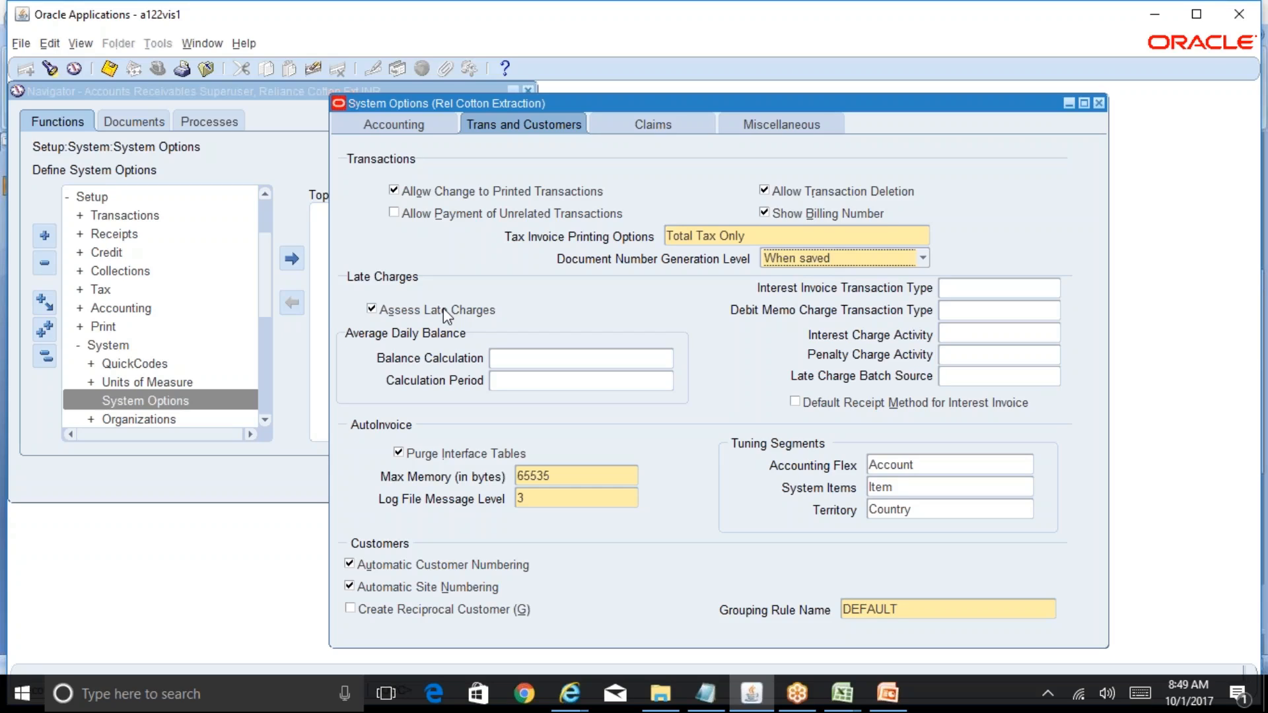
- Switch to Excel and bring up the Running Notes_AR sheet of the R12 Table of Contents workbook
click(842, 693)
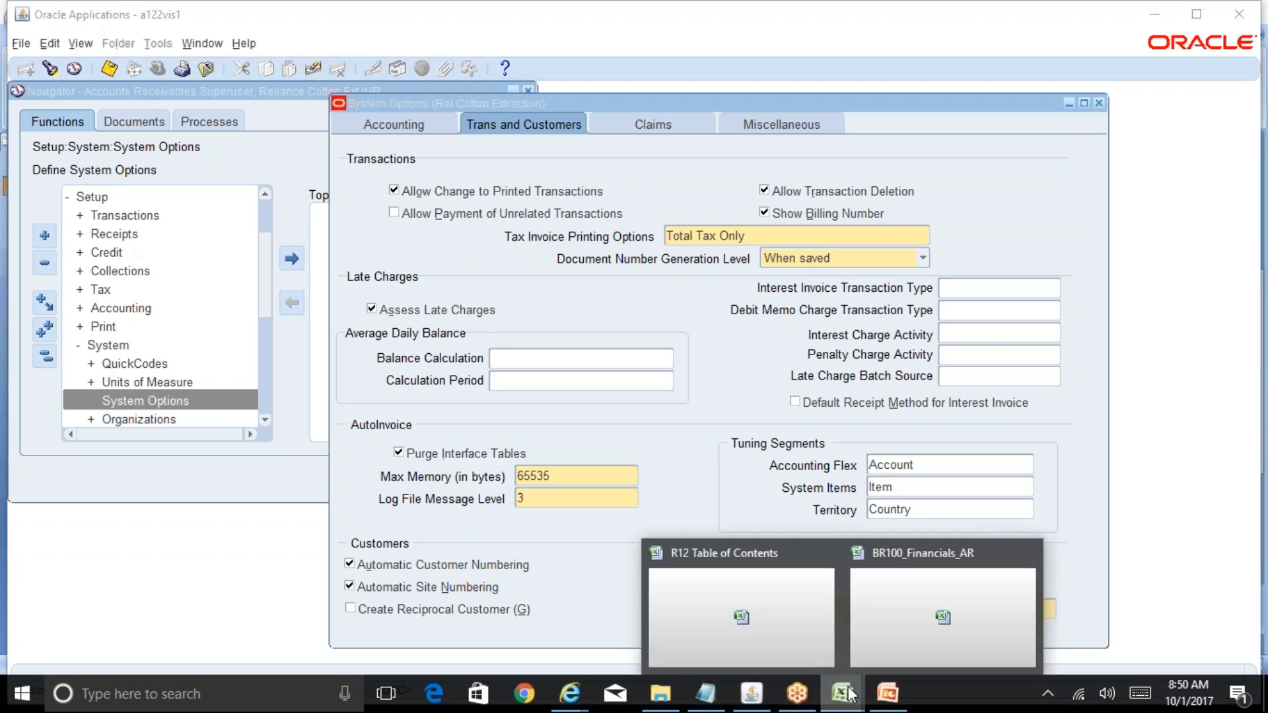
click(957, 640)
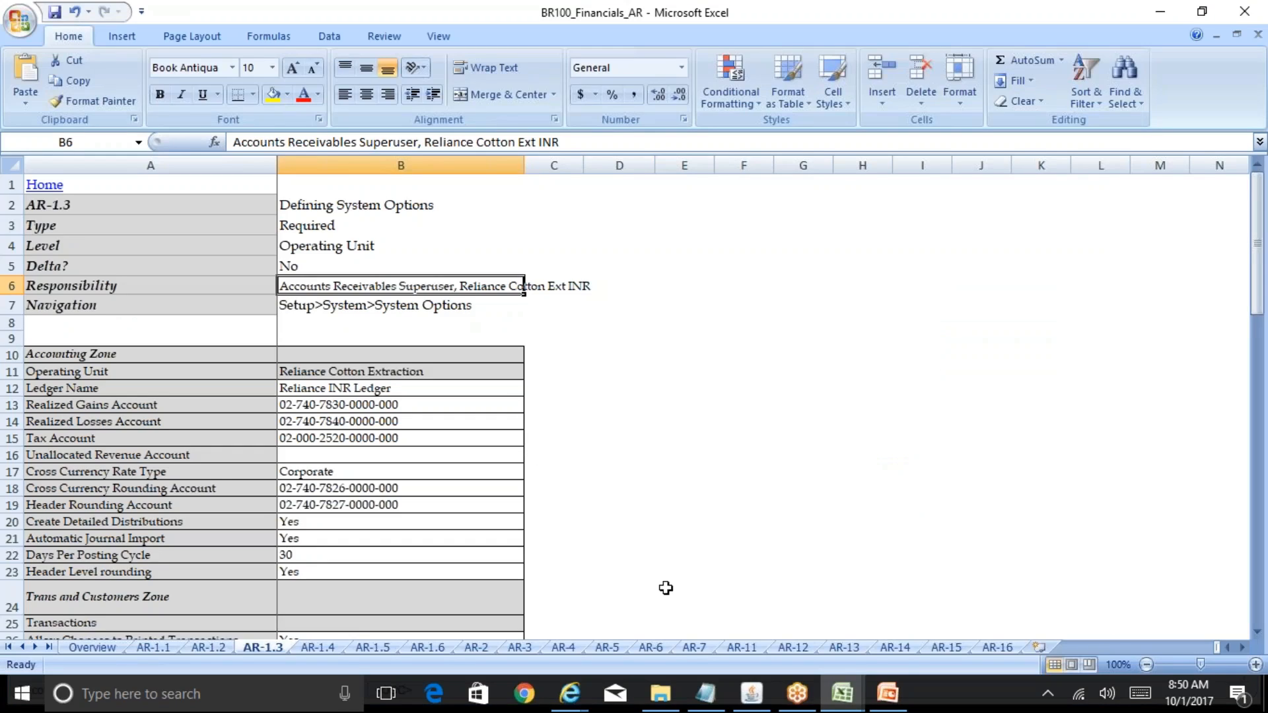
mouse_move(855, 700)
click(779, 627)
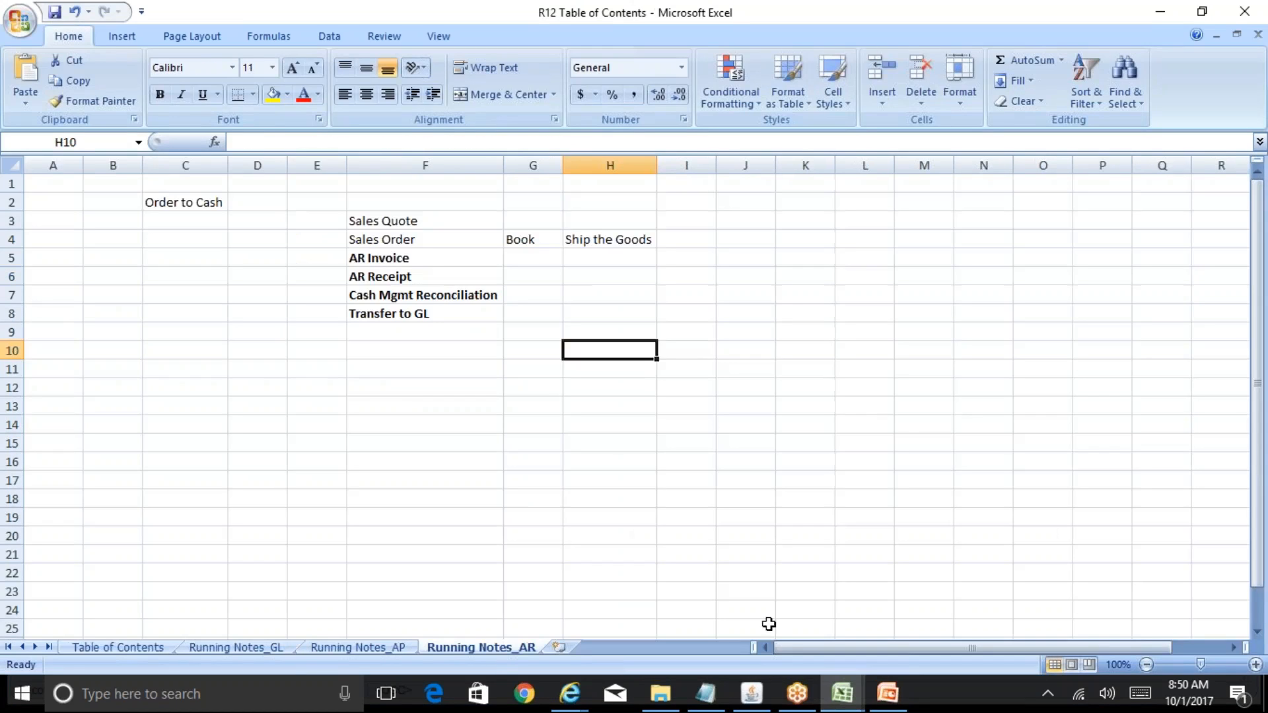
click(566, 478)
key(XF86AudioMute)
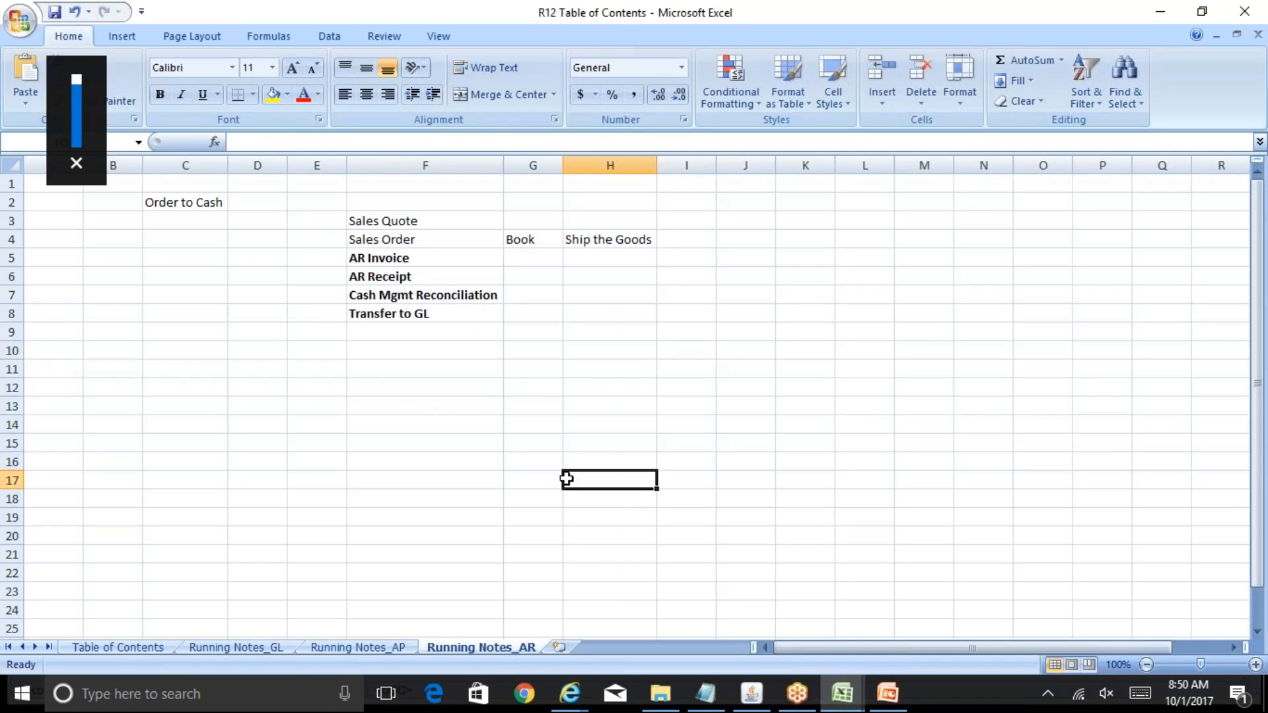
key(XF86AudioMute)
- Enter 00001 in cell K7 as text so that the leading zeros are kept
click(798, 298)
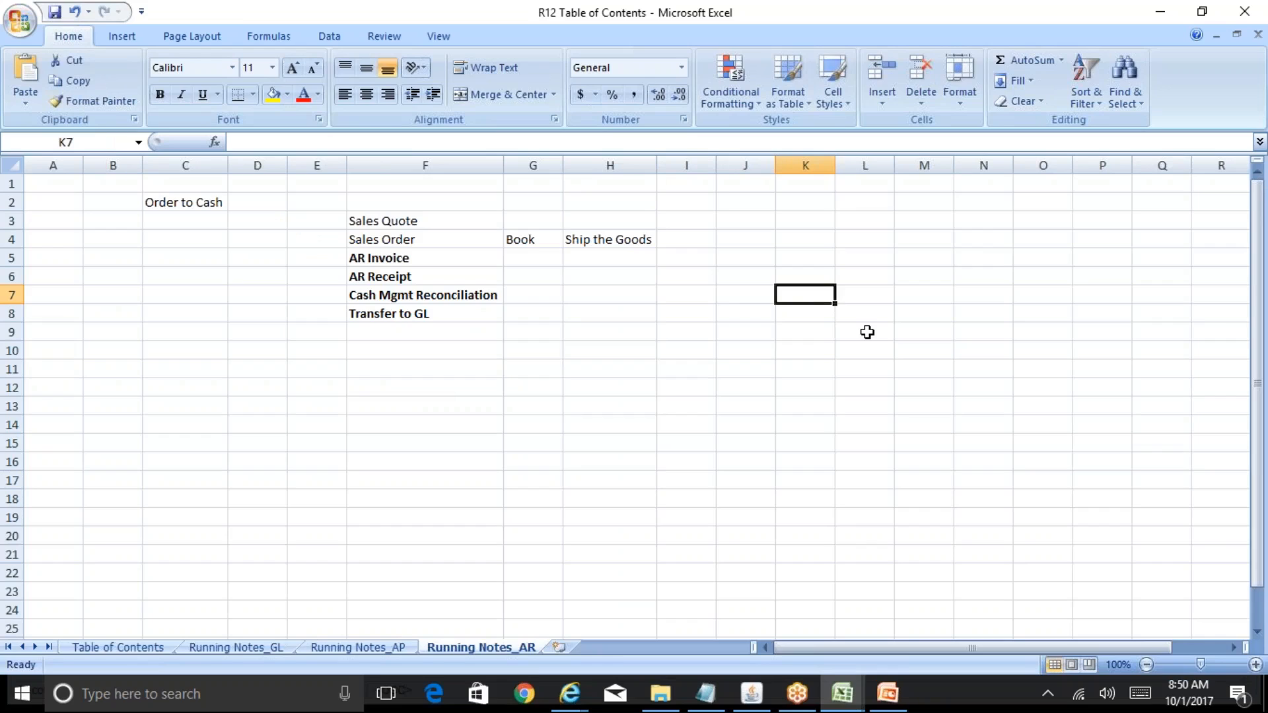
text(000001)
key(Return)
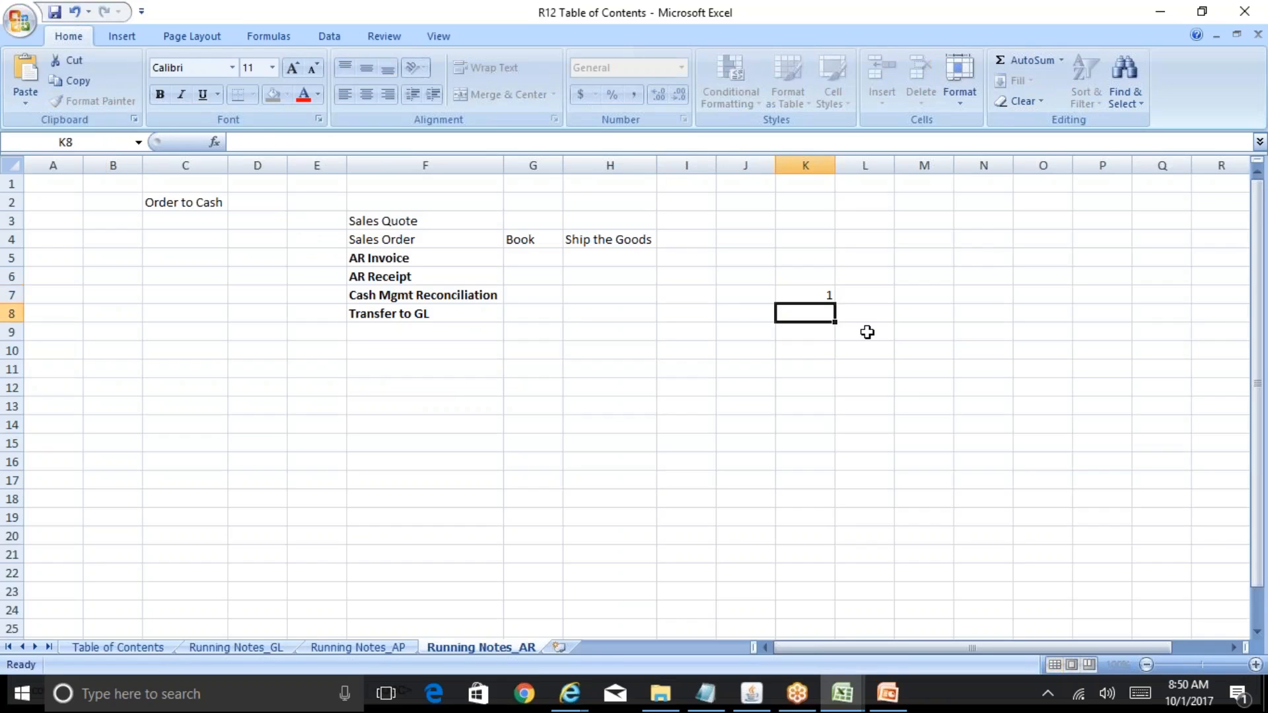
key(Up)
text('00001)
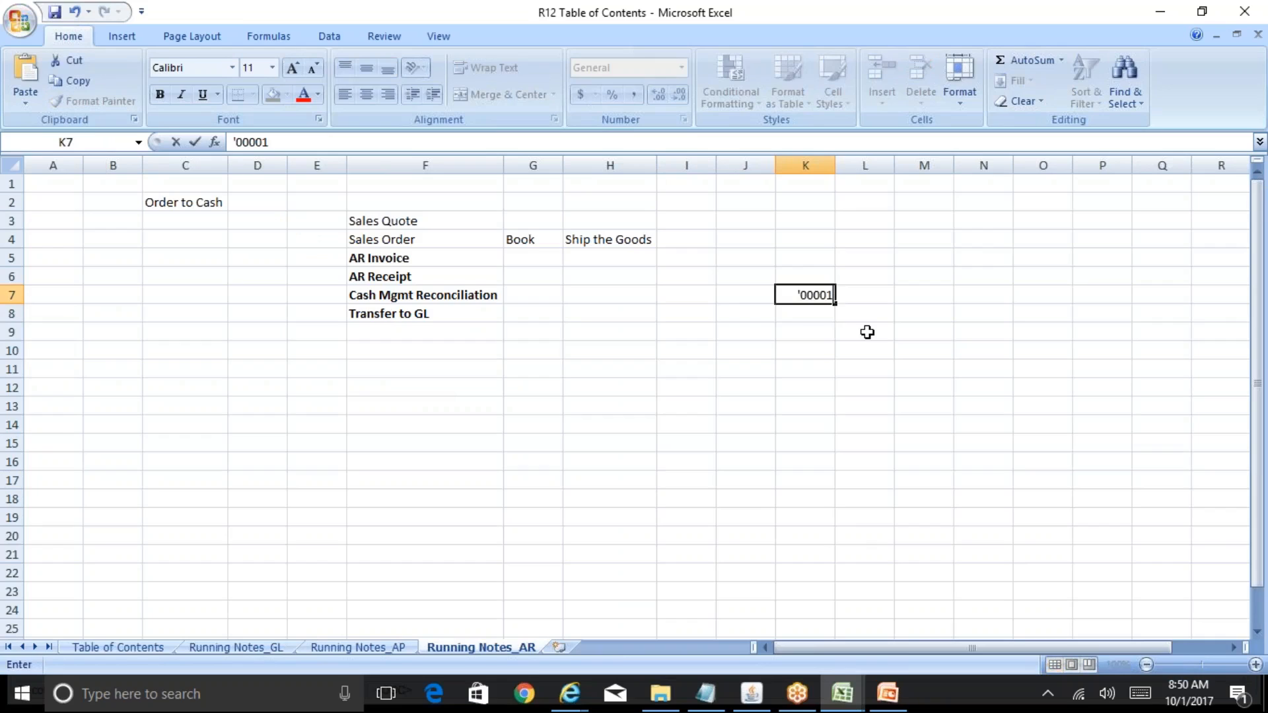
key(Return)
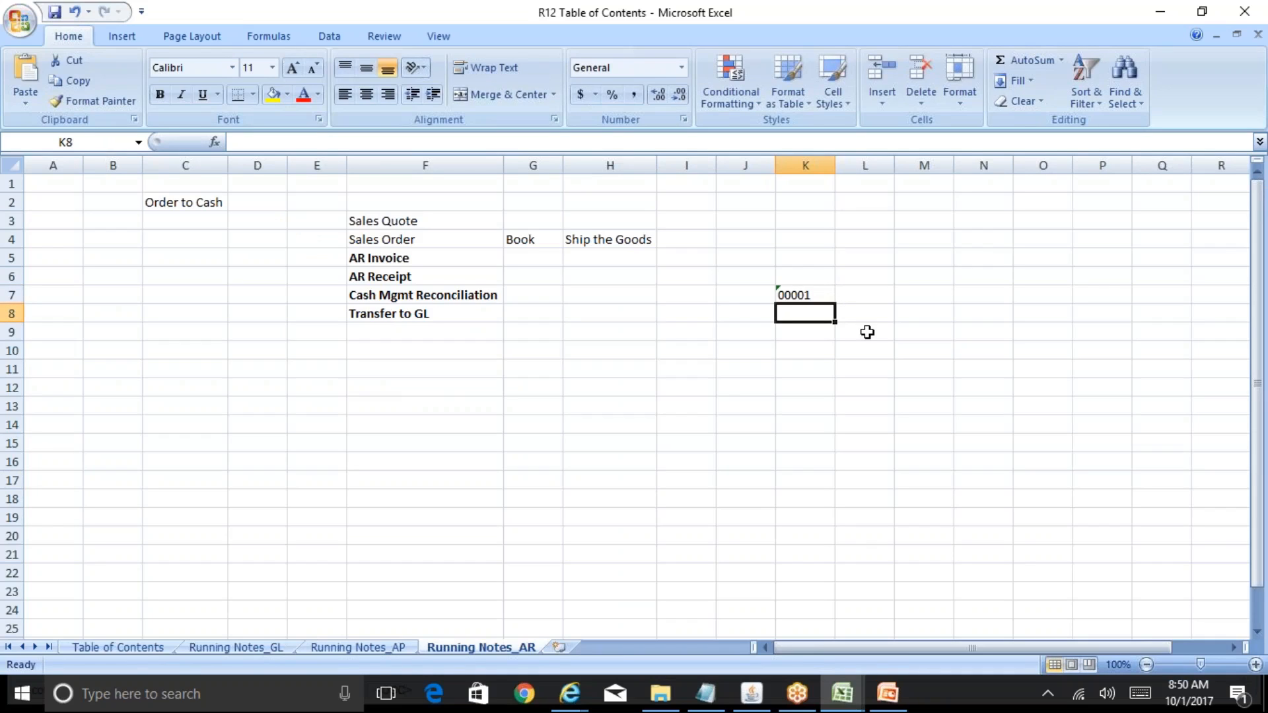
key(Up)
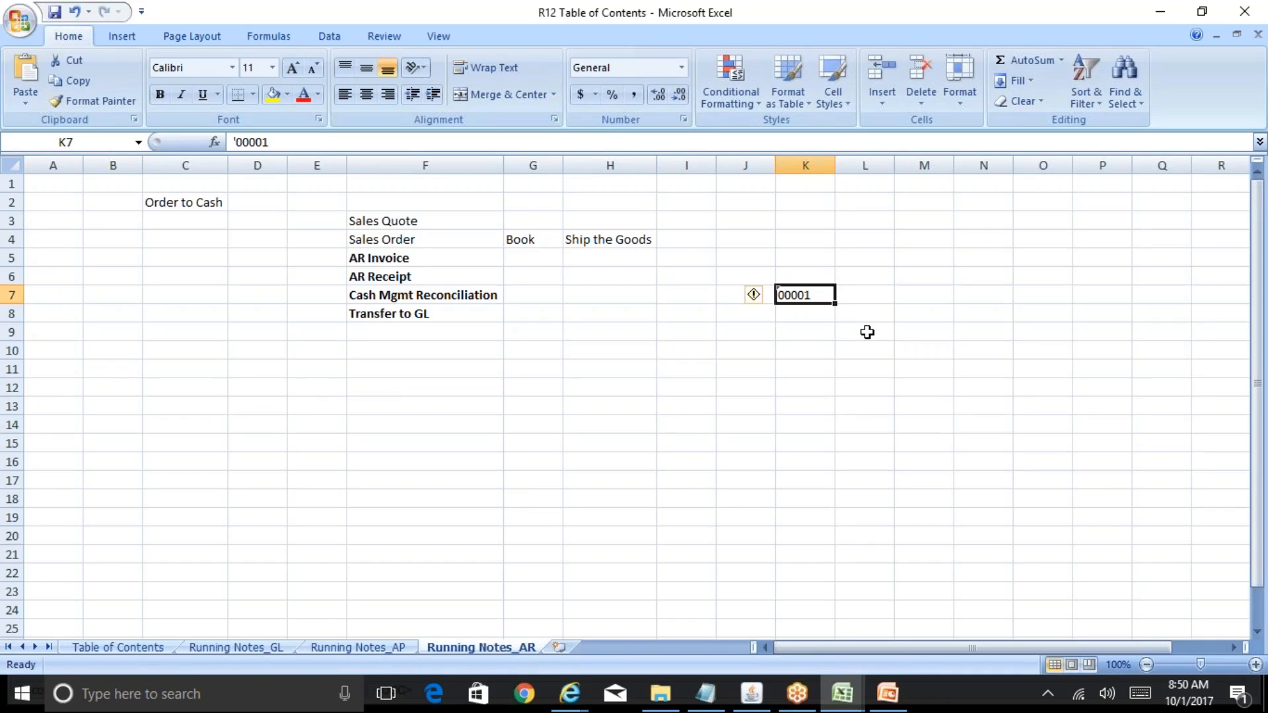
- Enter 00002 as text in cell K8 and note "Deleted the invoice" beside it in L8
key(Down)
text(')
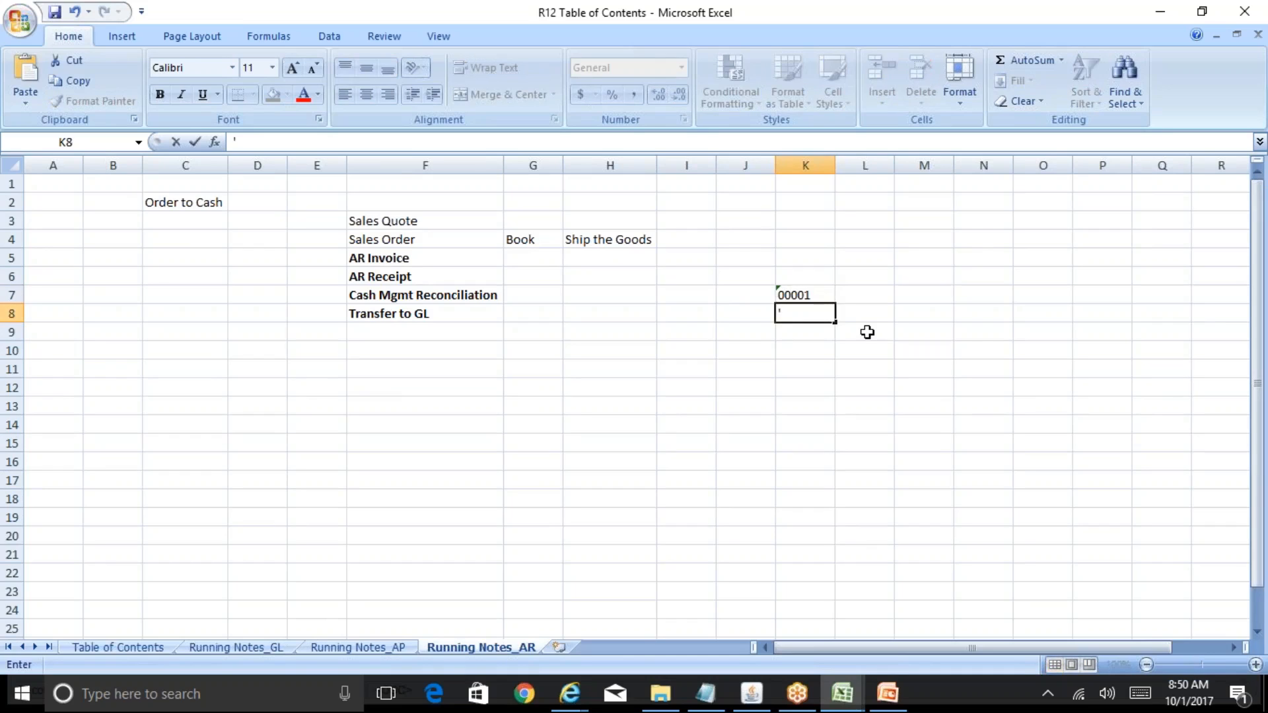
text(00002)
key(Return)
key(Up)
key(Right)
text(D)
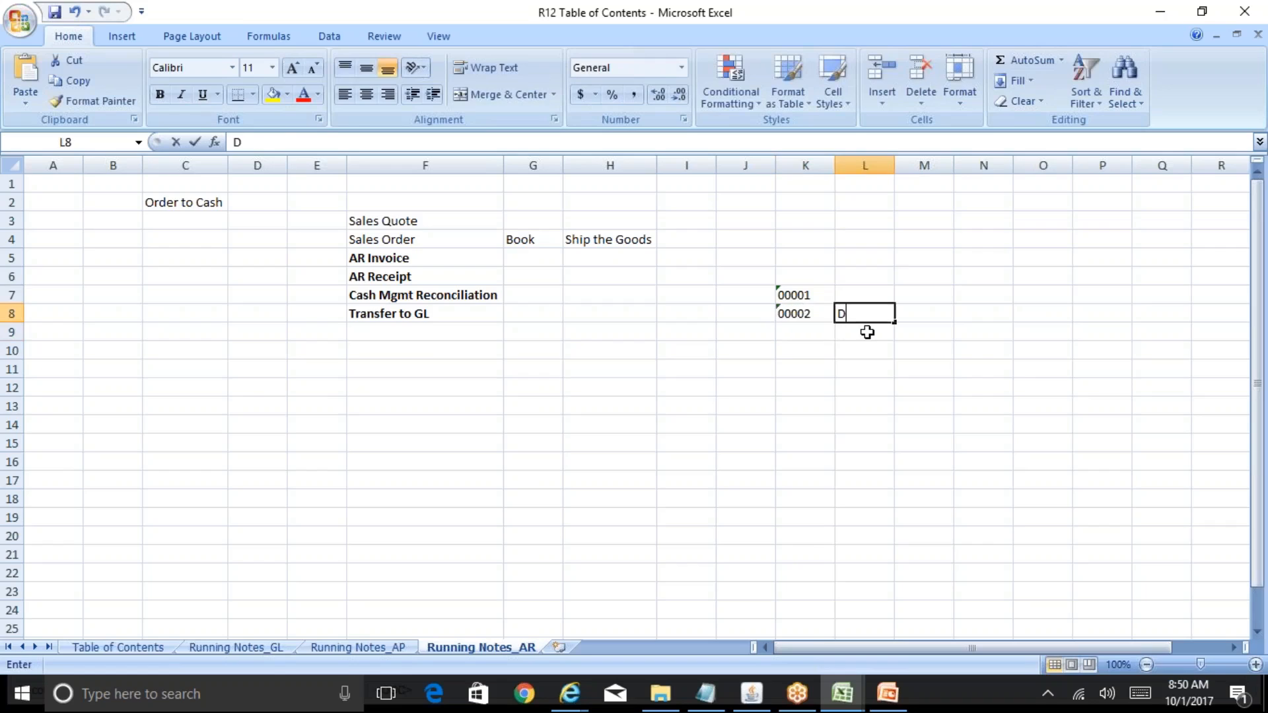
text(eleted the invoice)
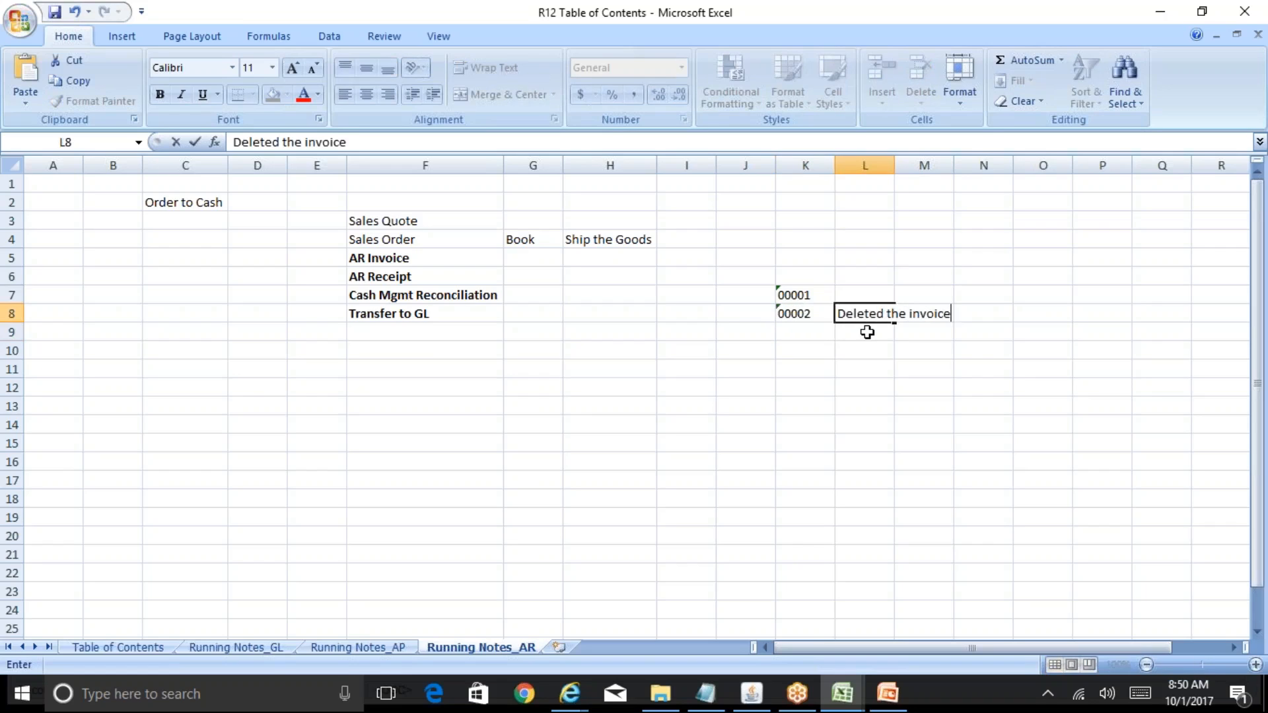
key(Return)
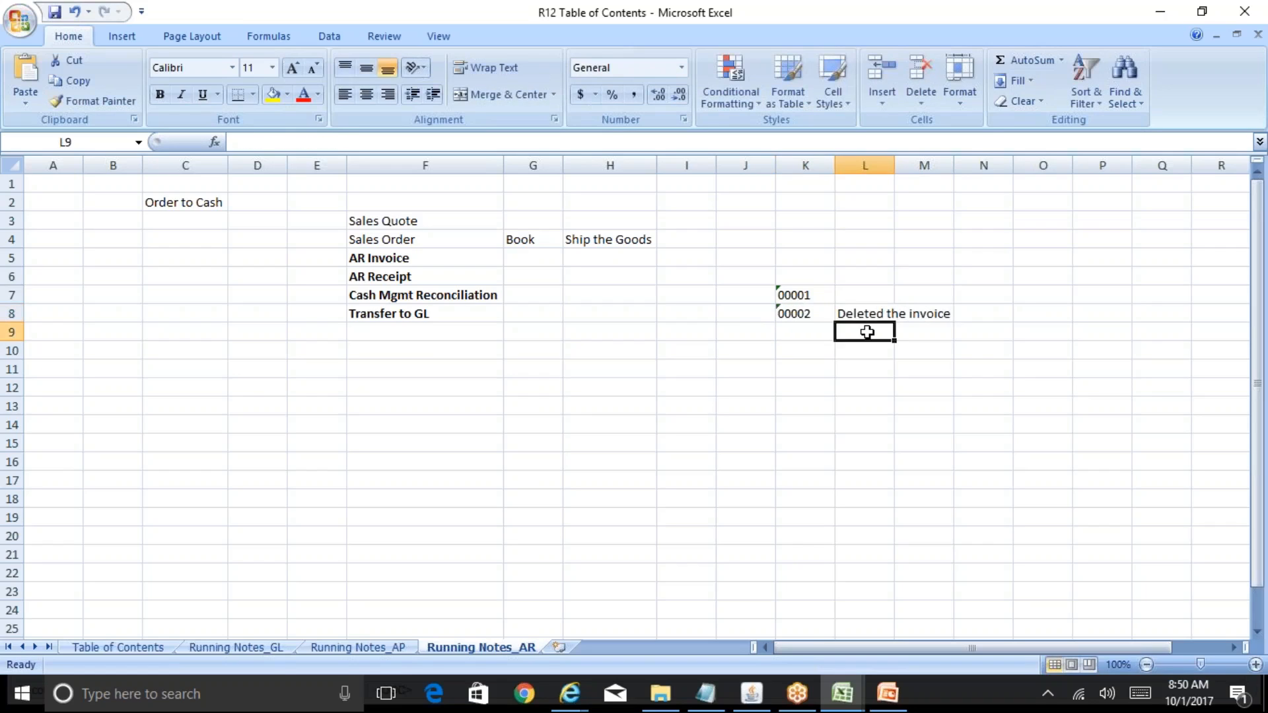
- Enter 00003 as text in cell K9, continuing the invoice number sequence
key(Left)
text(')
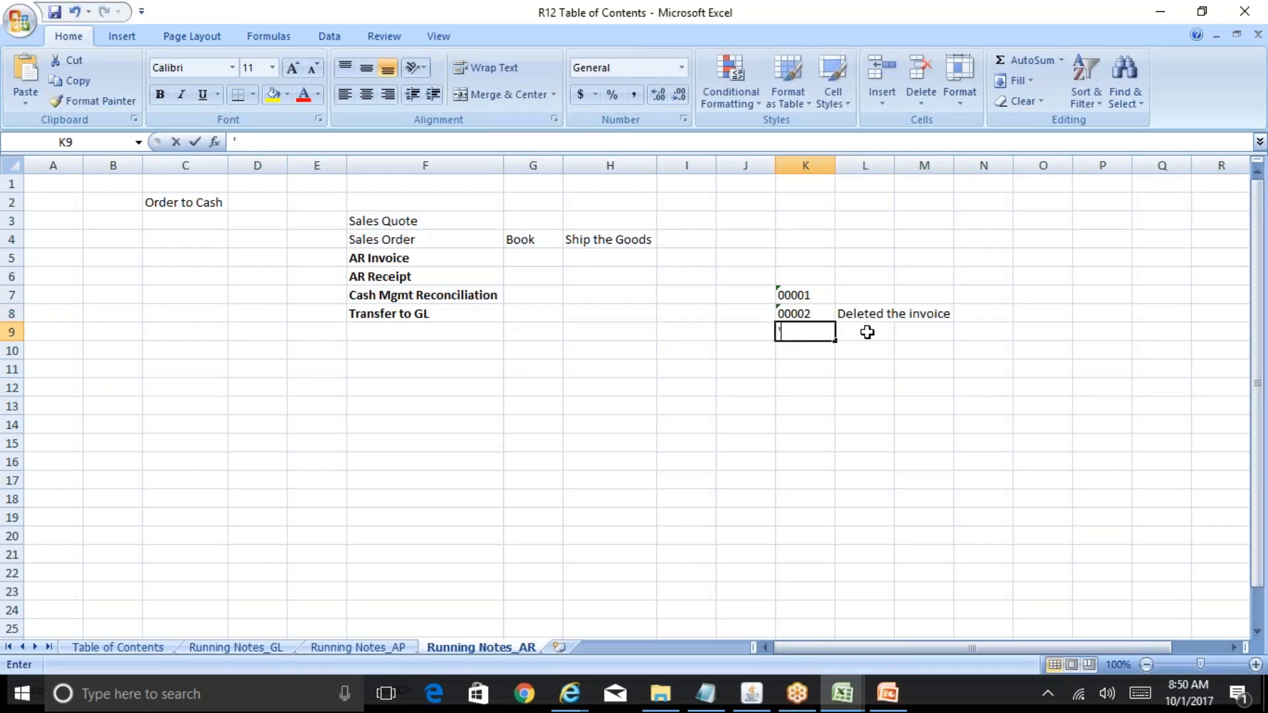
text(00003)
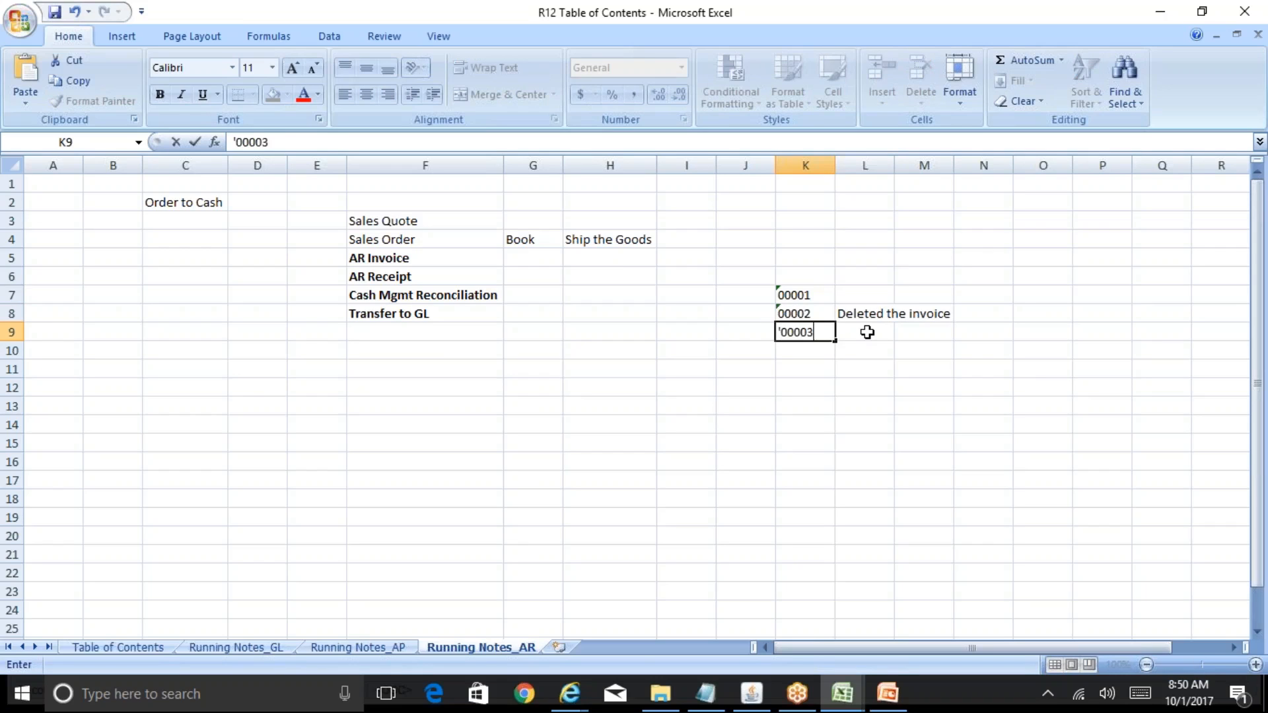
key(Return)
key(Up)
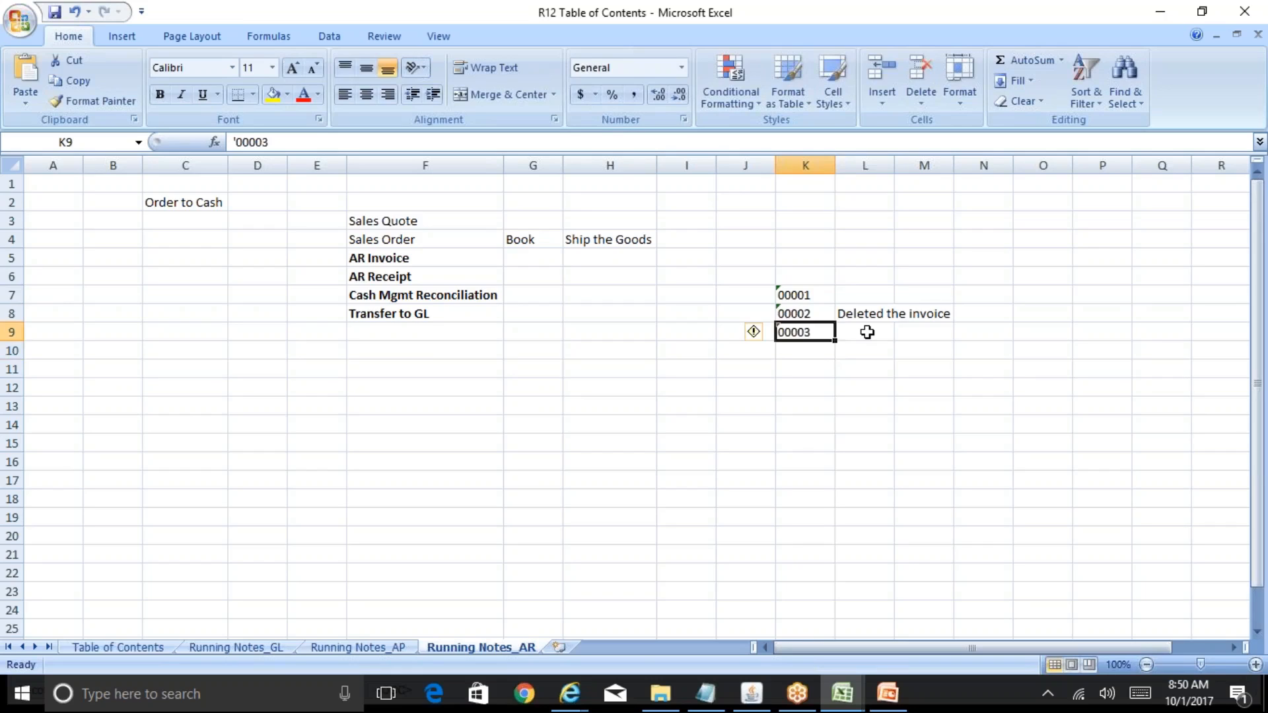
click(814, 294)
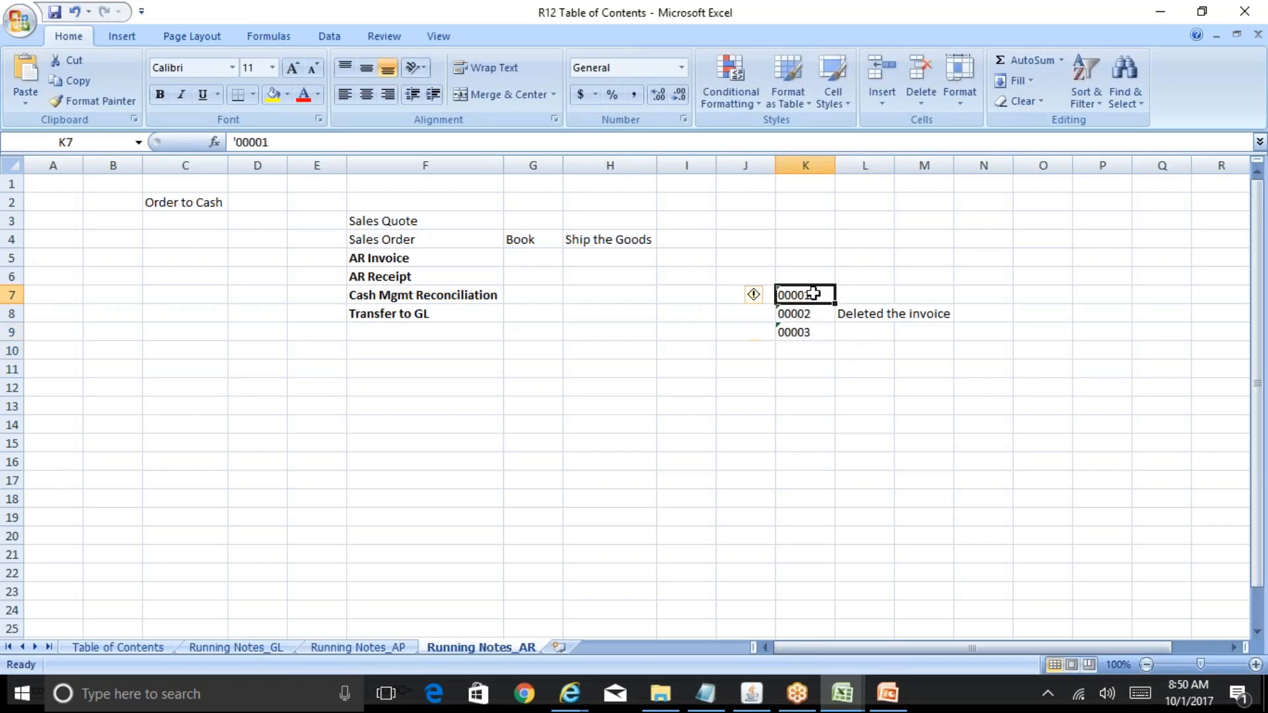
click(816, 330)
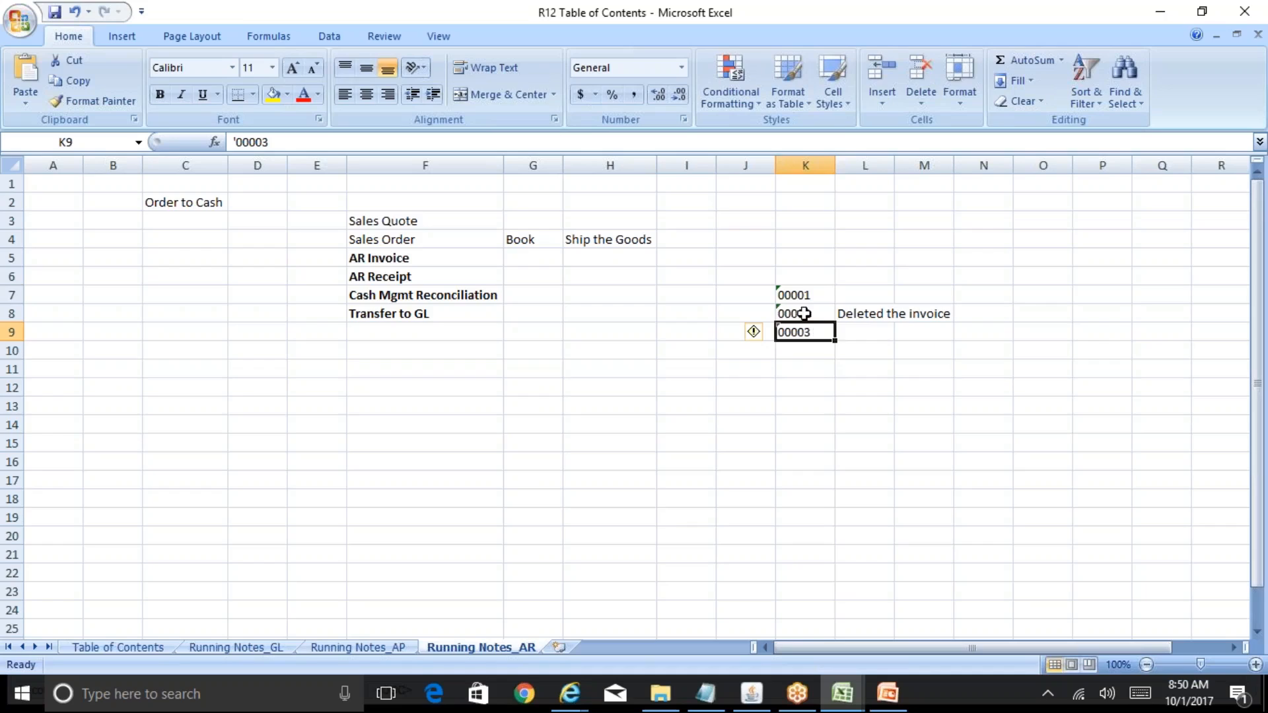
click(804, 313)
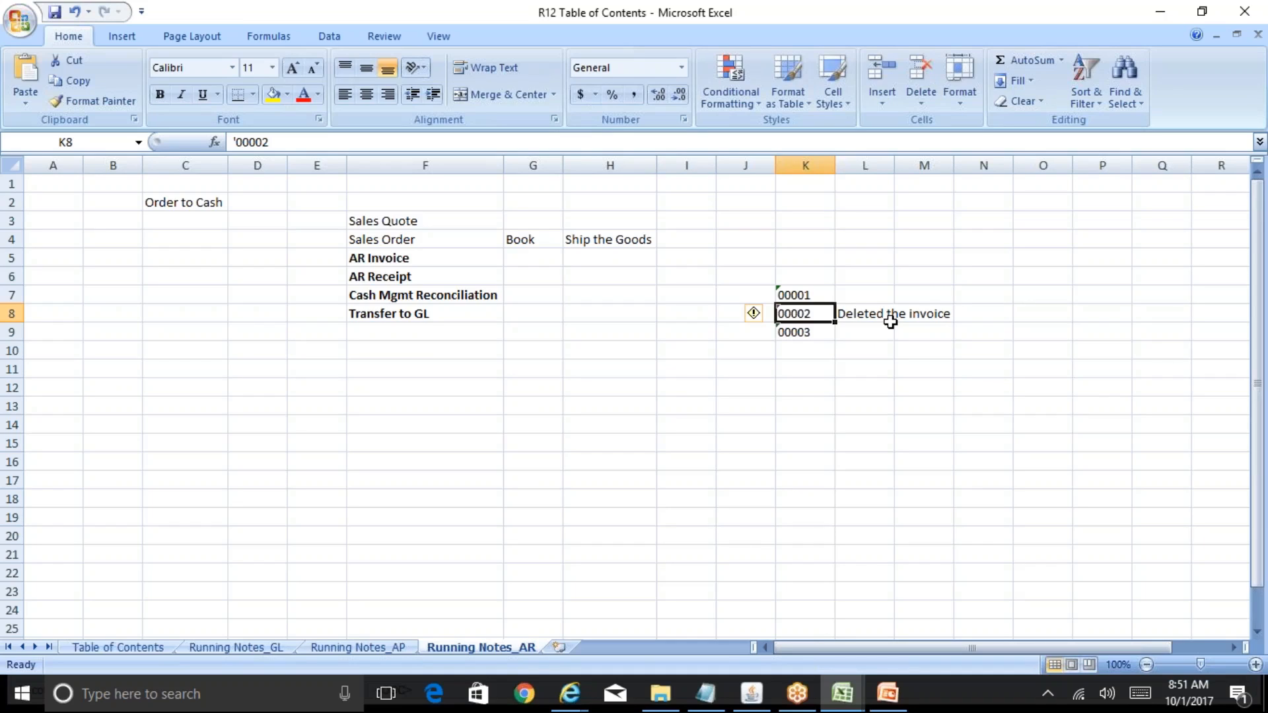
click(879, 316)
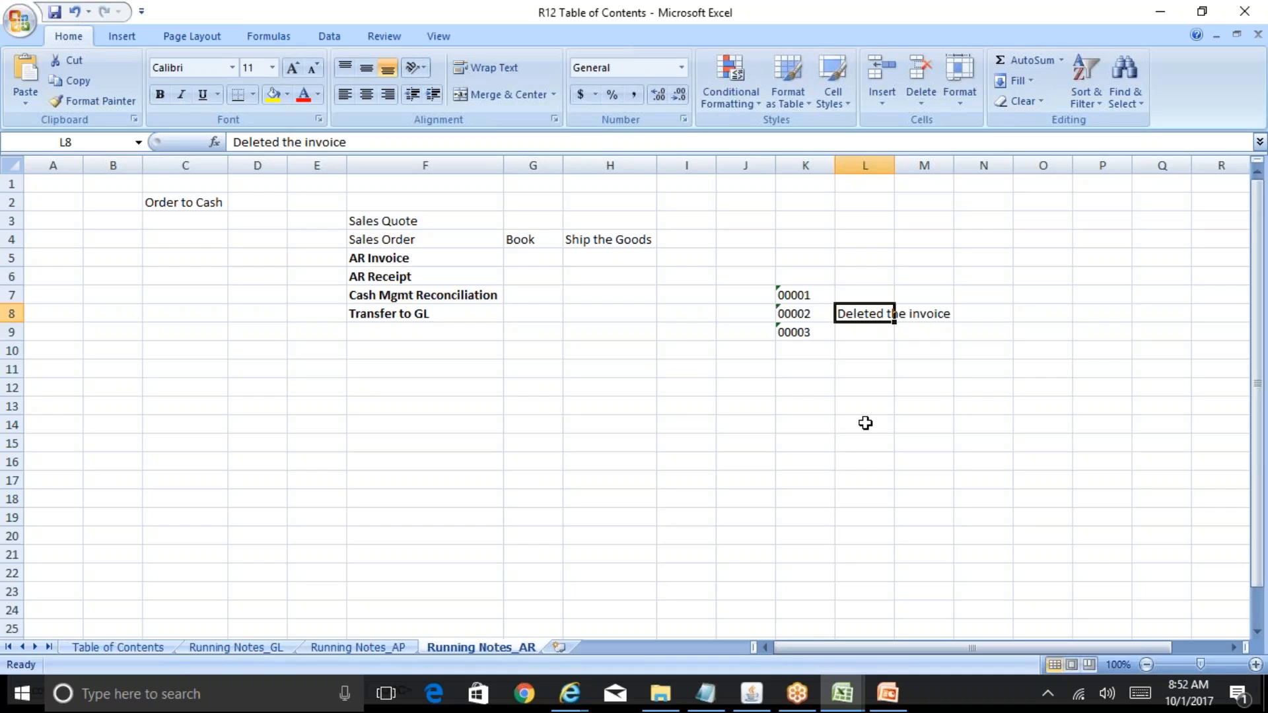
- Switch to Oracle Applications and review the AutoInvoice Max Memory and Log File Message Level settings for Rel Cotton Extraction
click(752, 697)
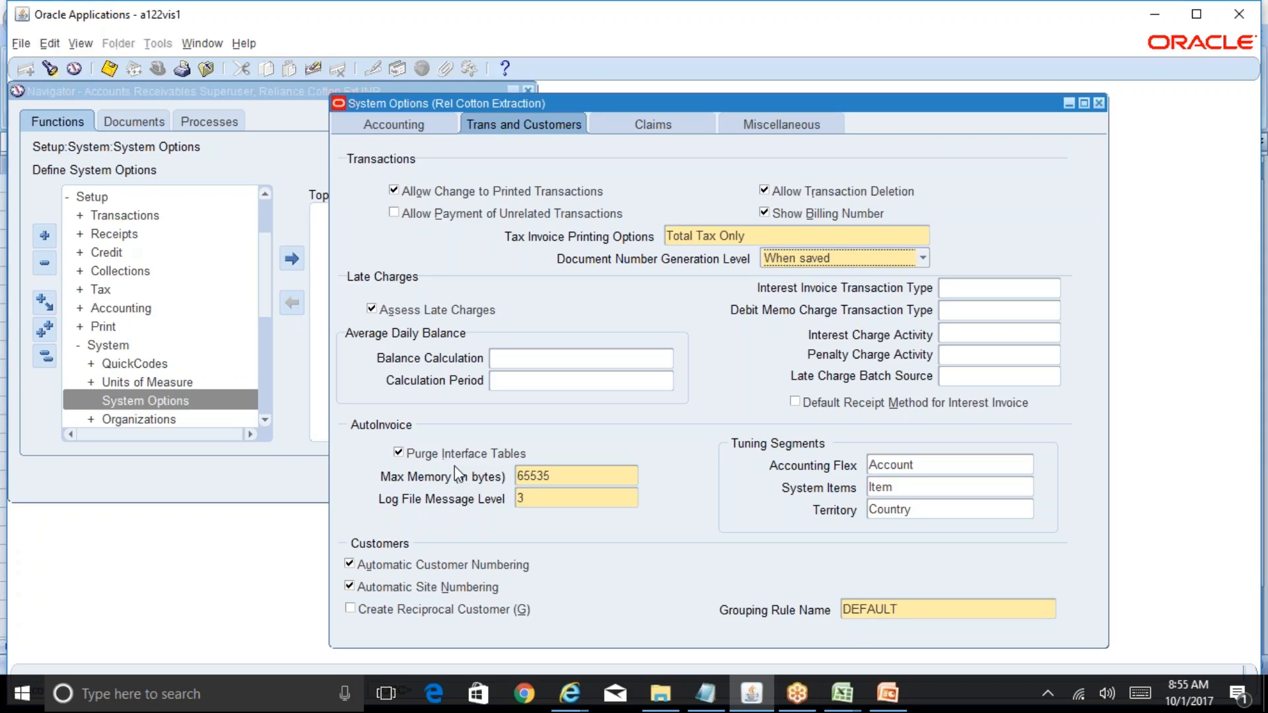
click(562, 479)
click(541, 502)
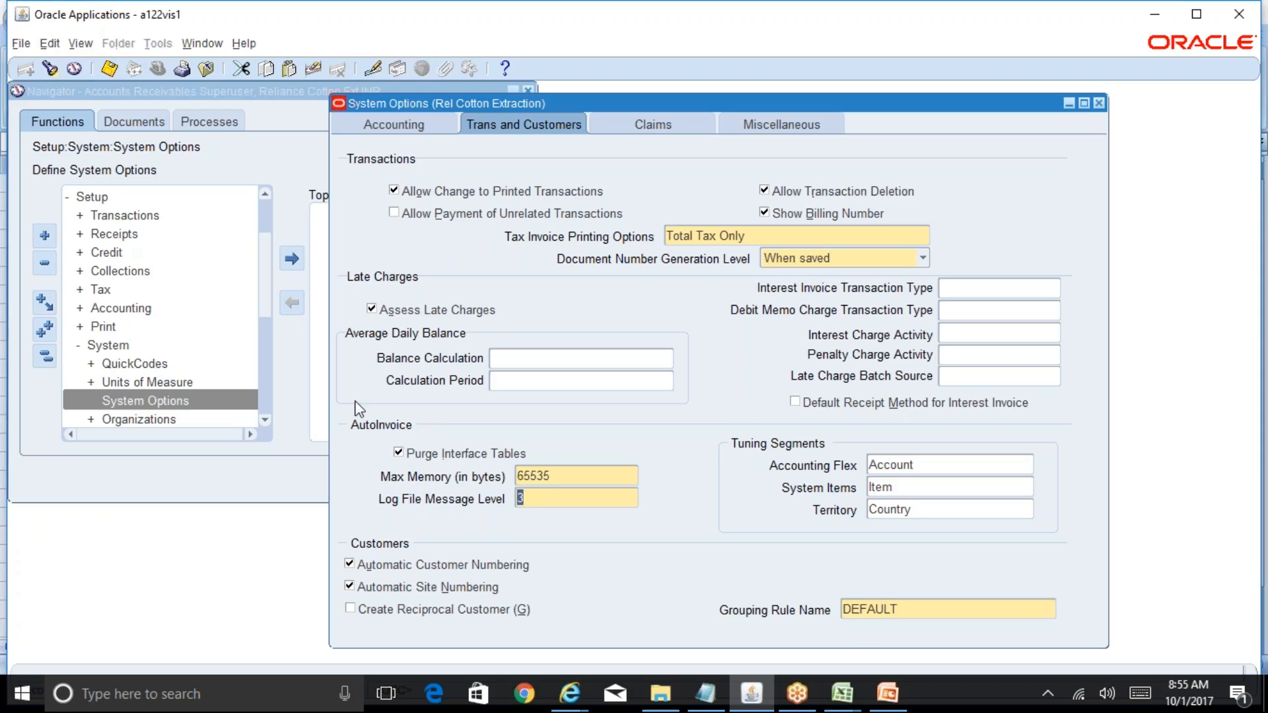
click(557, 476)
key(Tab)
- Examine the available values for Grouping Rule Name in the system options without changing the selected rule
click(943, 609)
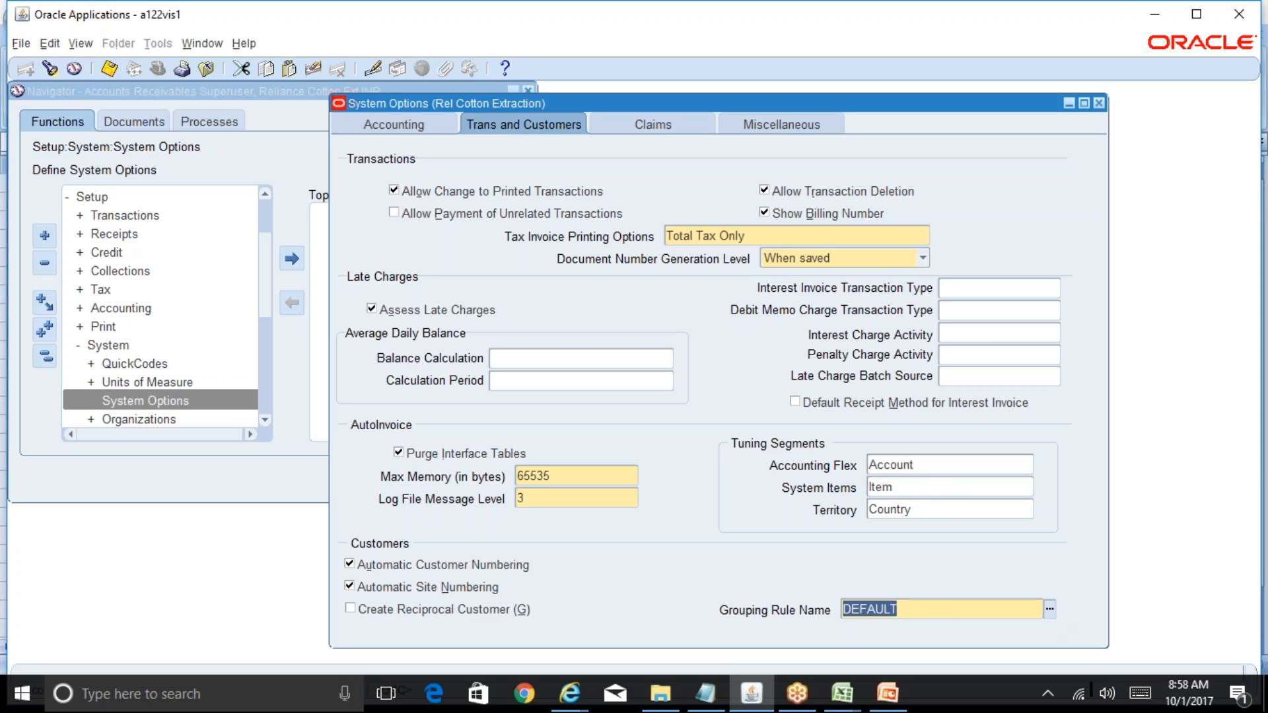
click(1050, 609)
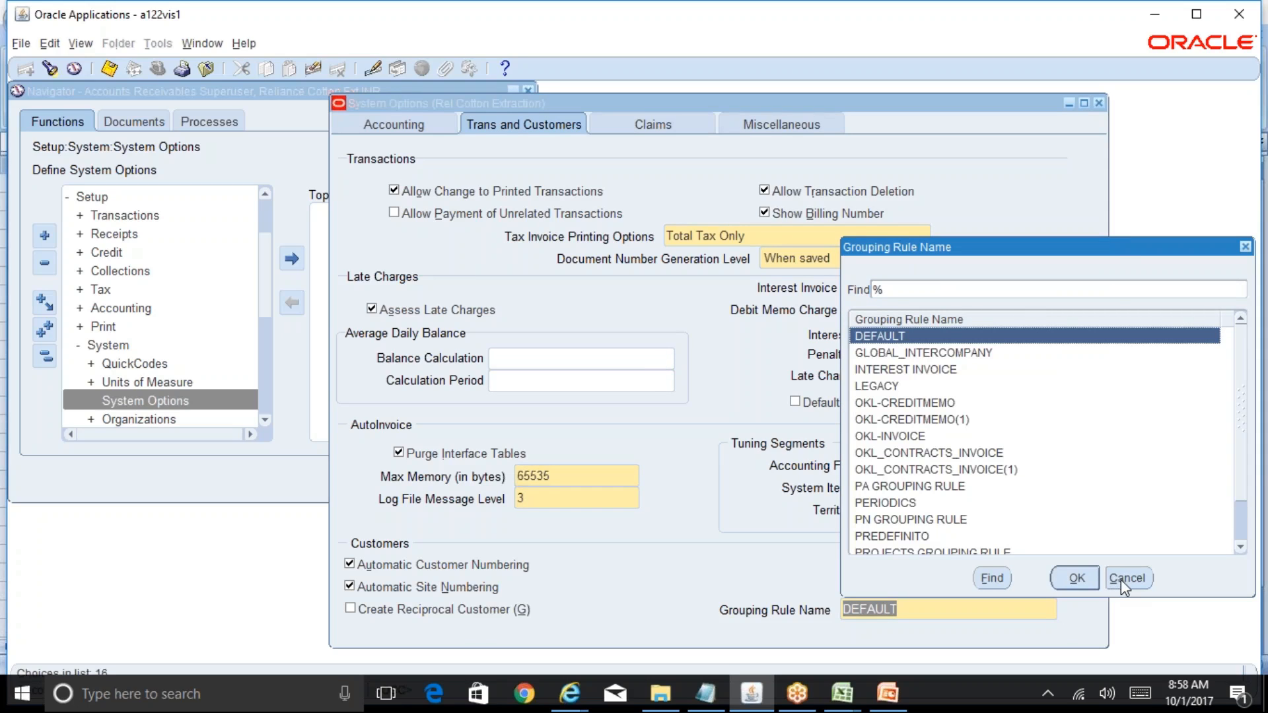
click(1120, 579)
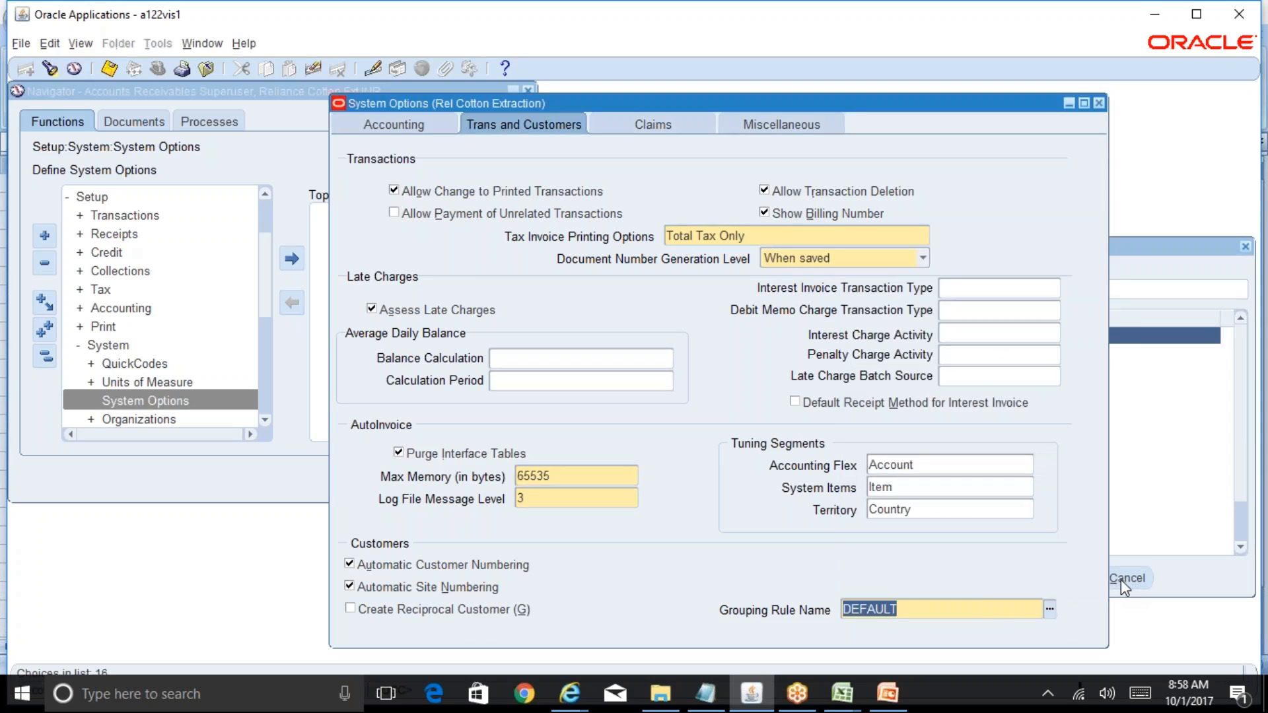
click(1050, 609)
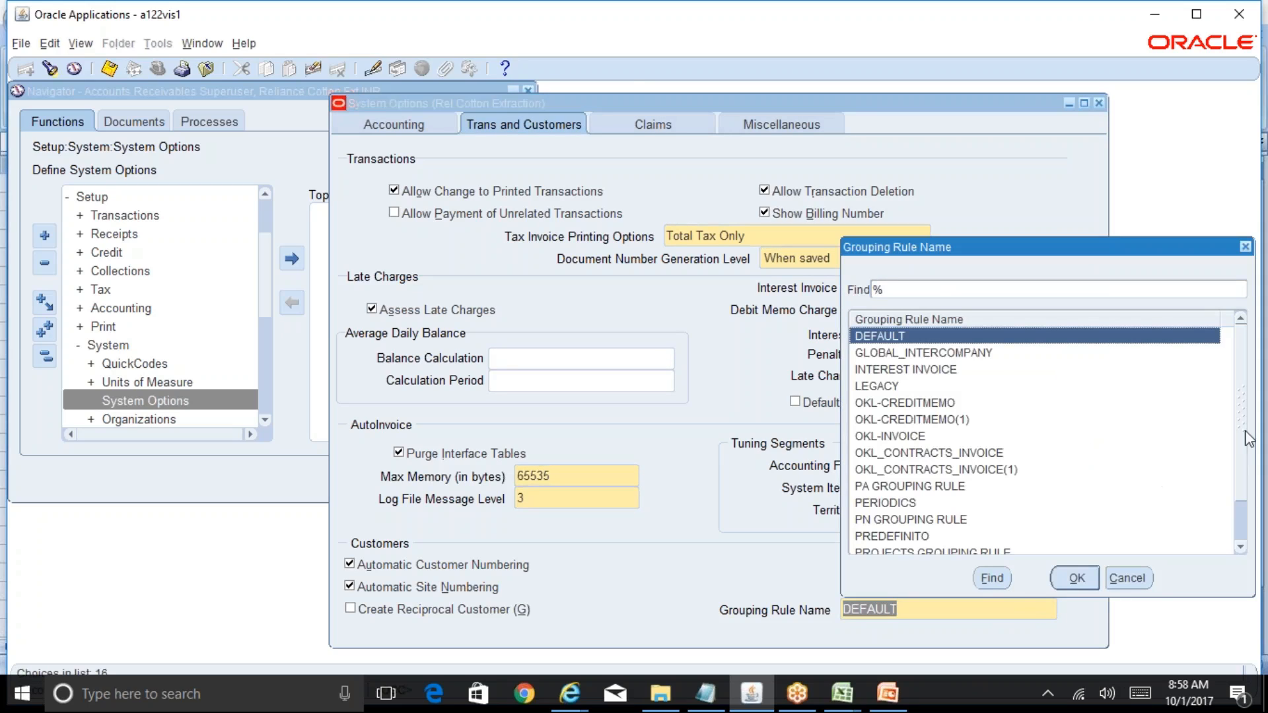
scroll(1248, 439, down, 3)
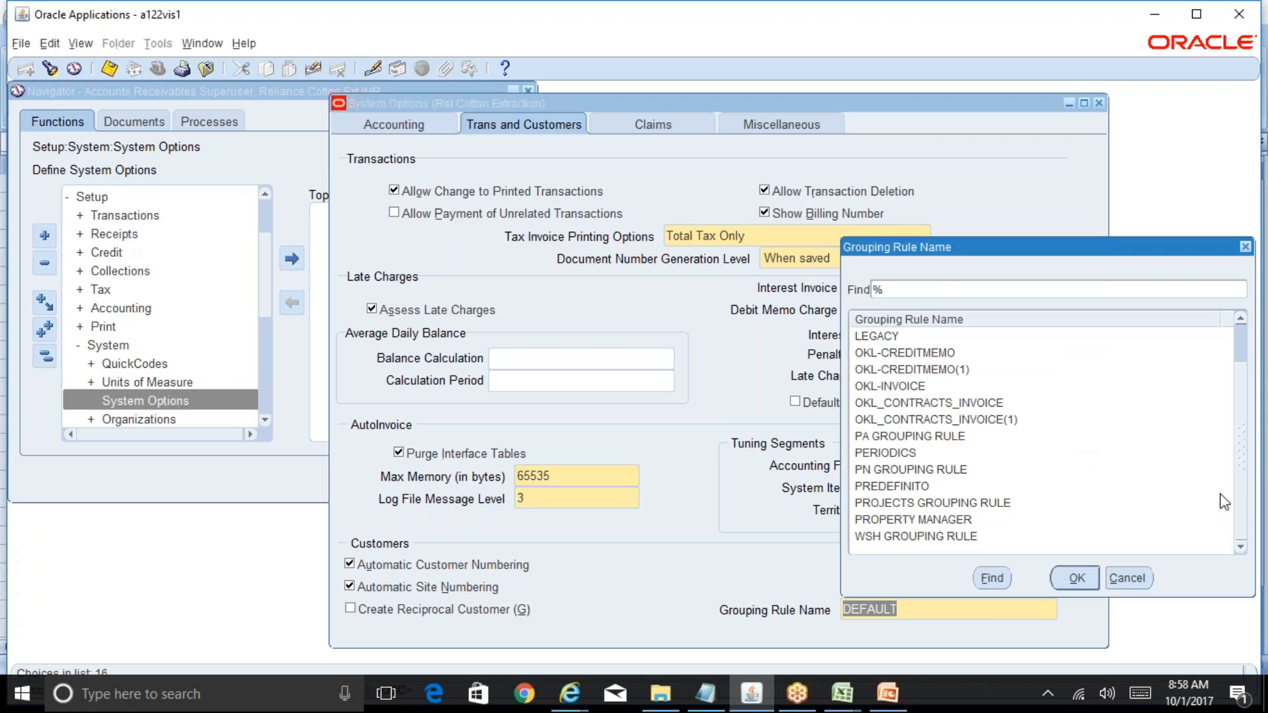
scroll(1236, 487, up, 1)
scroll(1236, 487, up, 2)
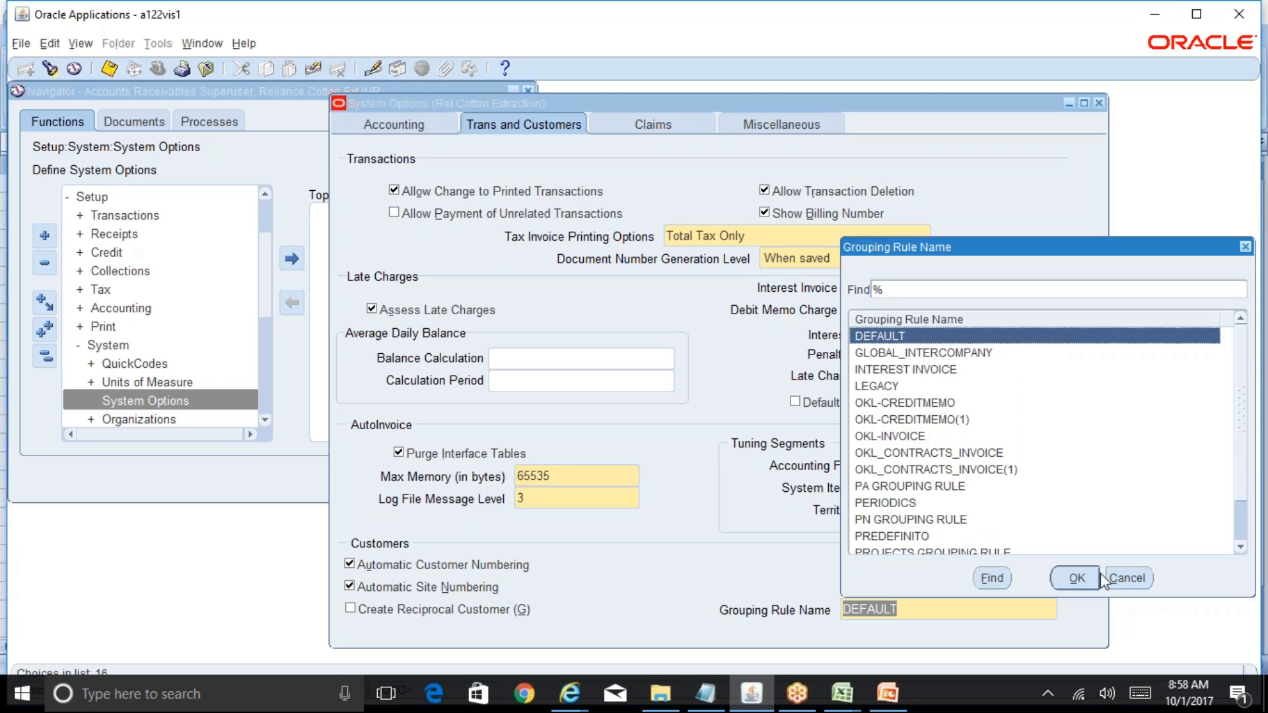
click(1130, 578)
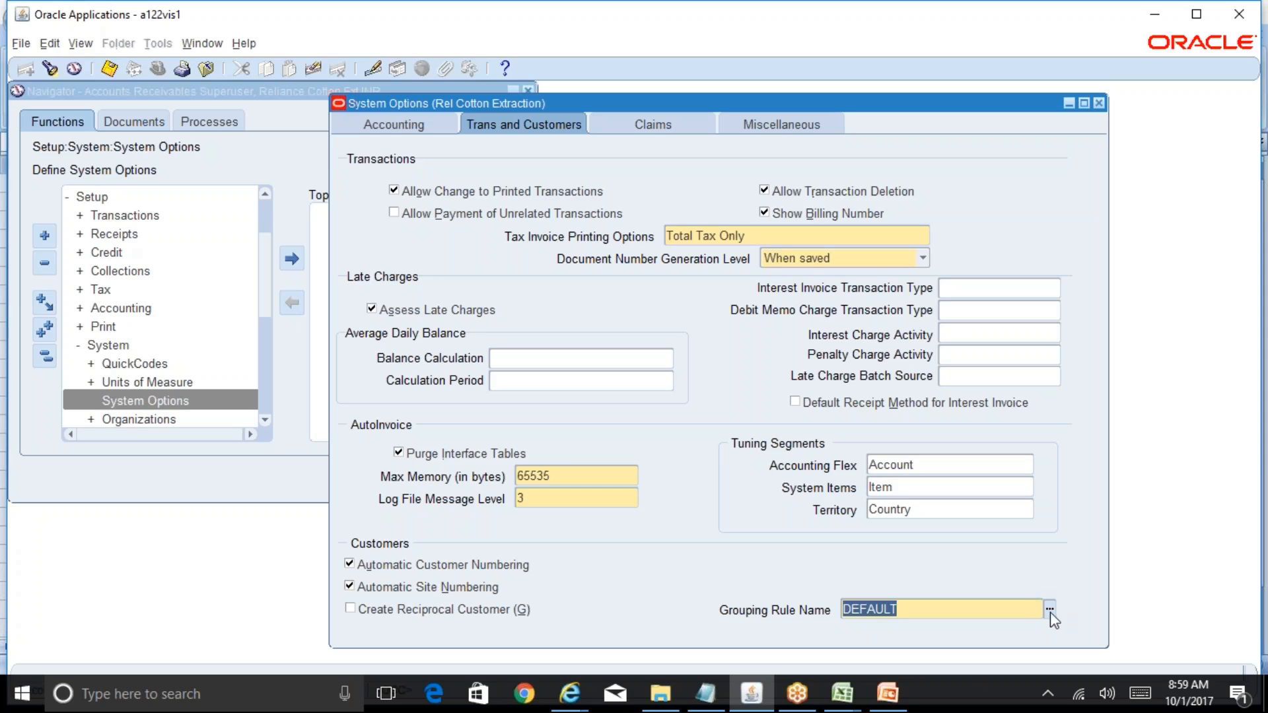
click(1050, 609)
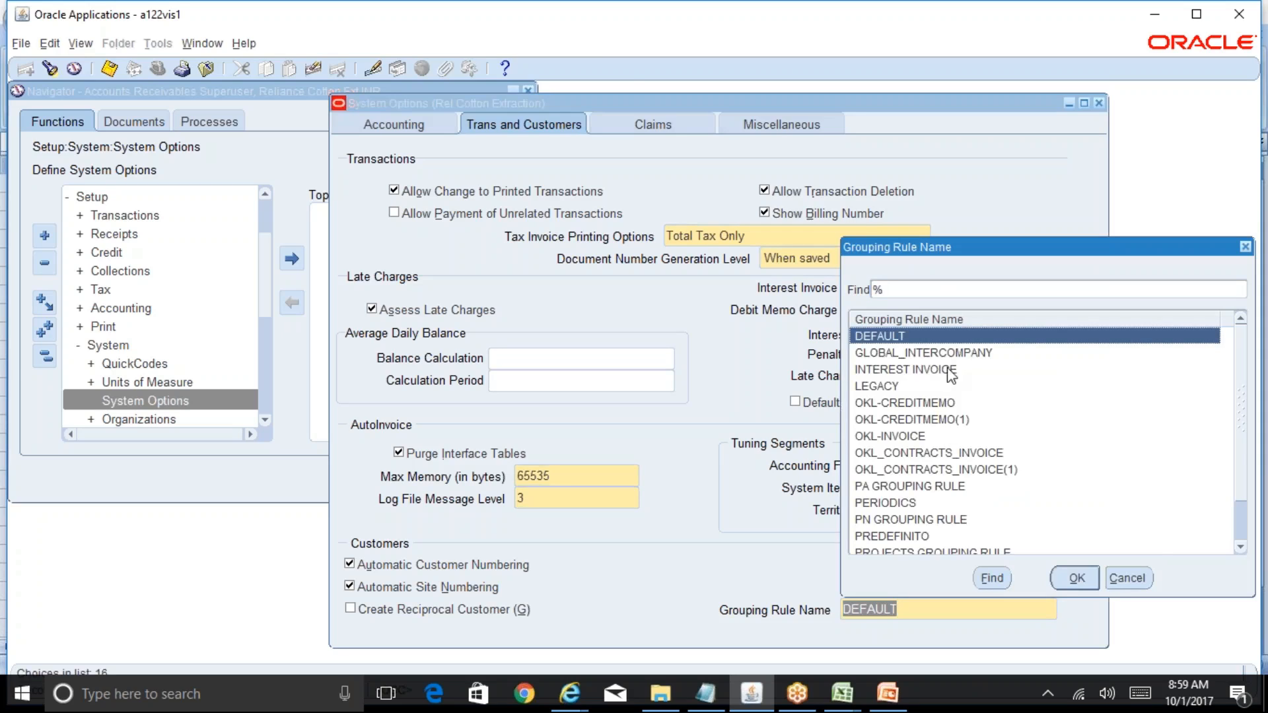
click(1126, 578)
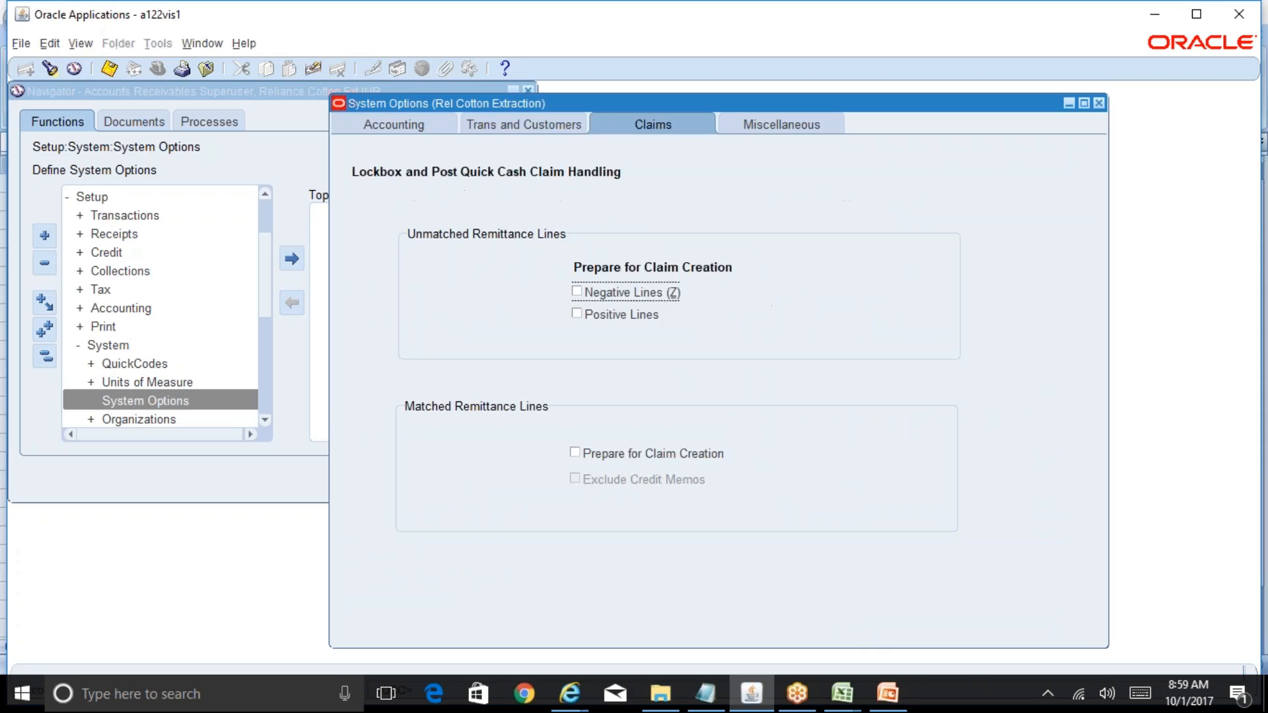
- Recheck the Grouping Rule Name in the Trans and Customers options, and bring up the Claims options
click(548, 129)
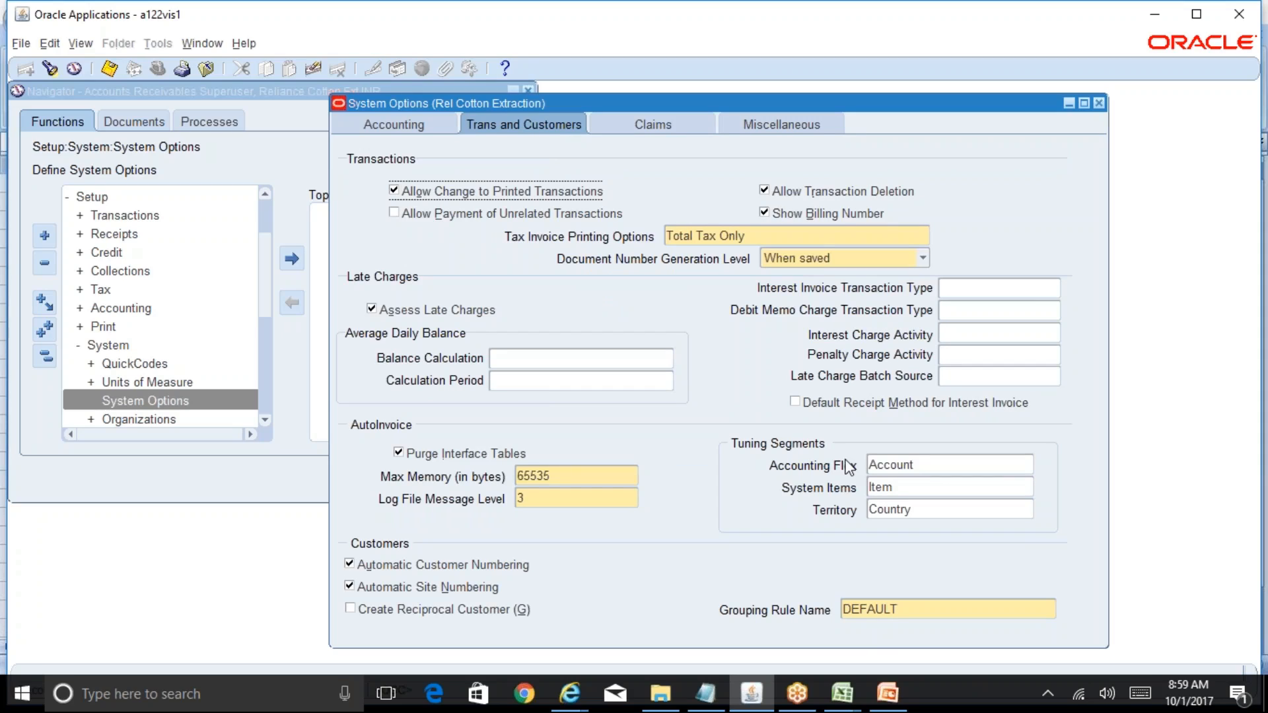
click(939, 608)
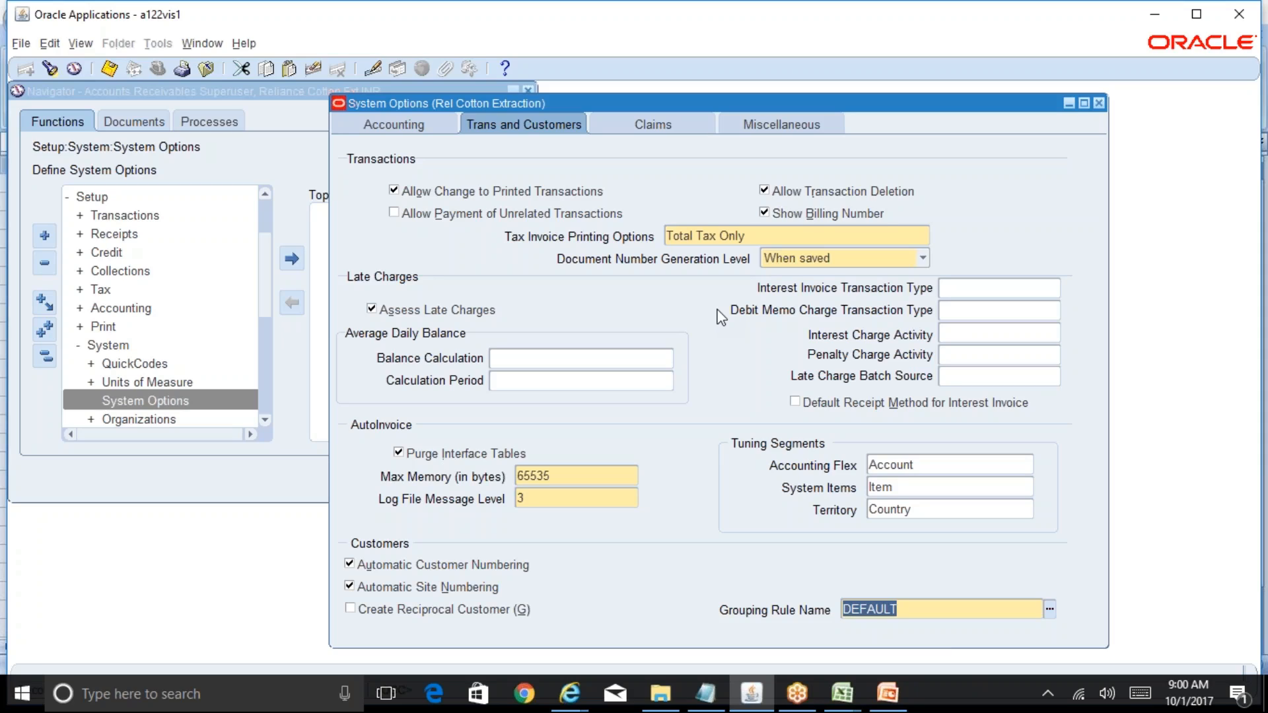
click(678, 123)
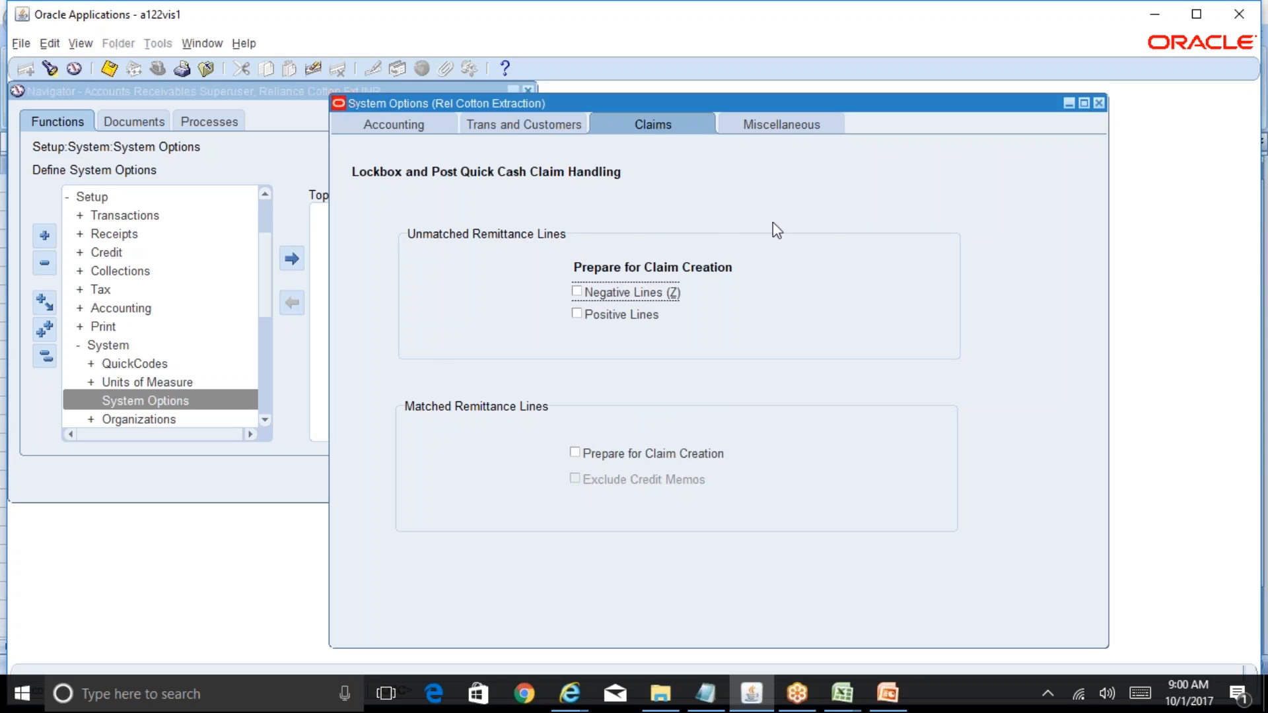
- Set the Split Amount in the Miscellaneous system options to 10000 and save the record
click(807, 127)
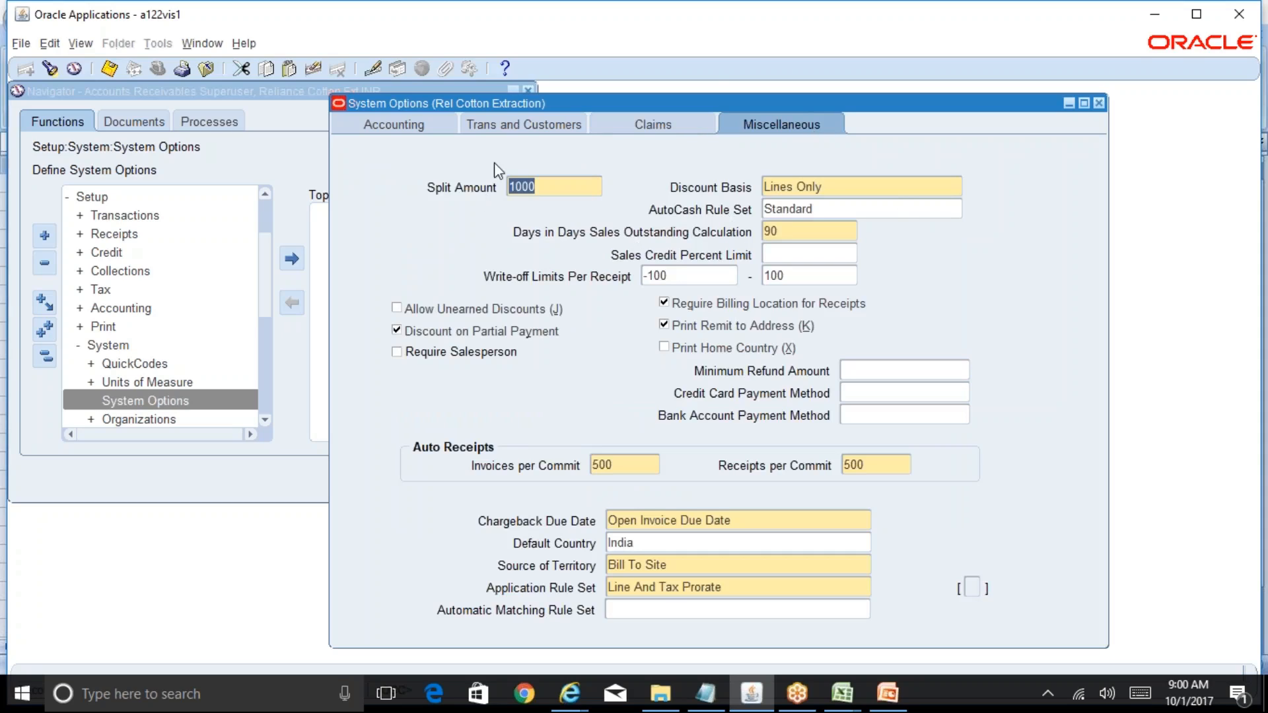
click(560, 181)
click(792, 231)
click(535, 187)
text(10000)
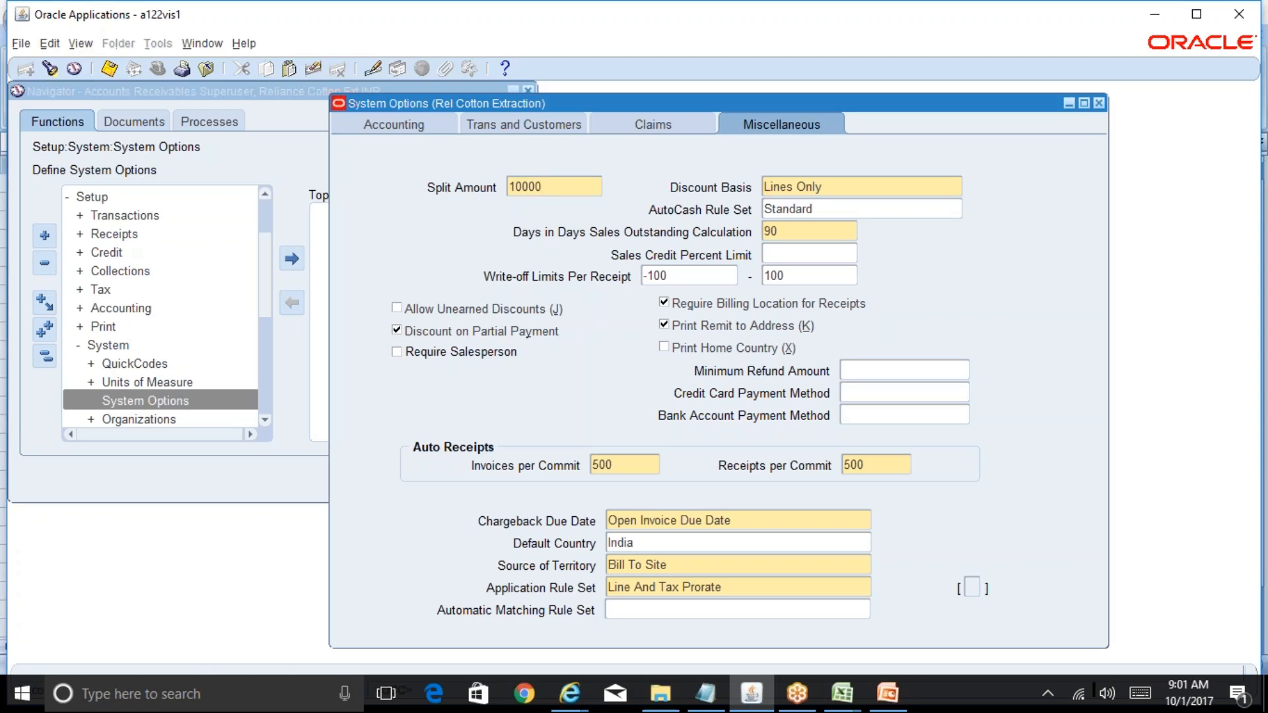
key(ctrl+s)
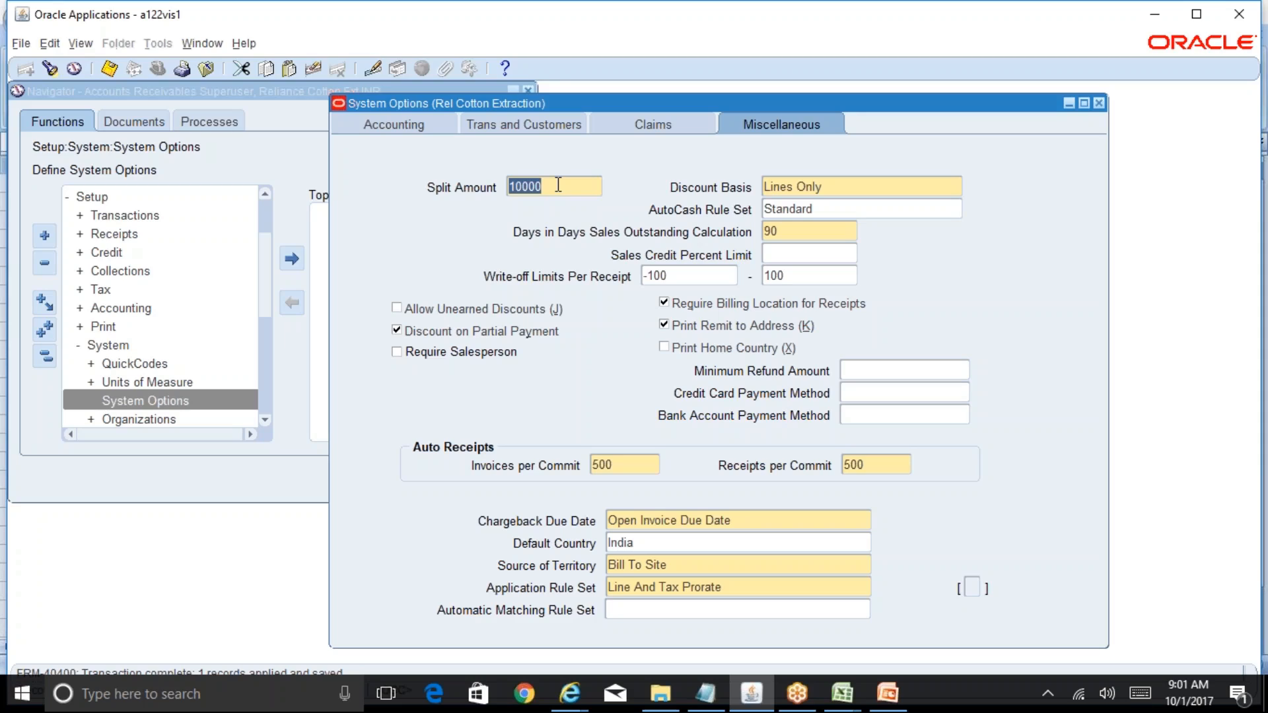
- Examine the available Discount Basis values and the Days in Days Sales Outstanding Calculation setting without changing them
click(883, 188)
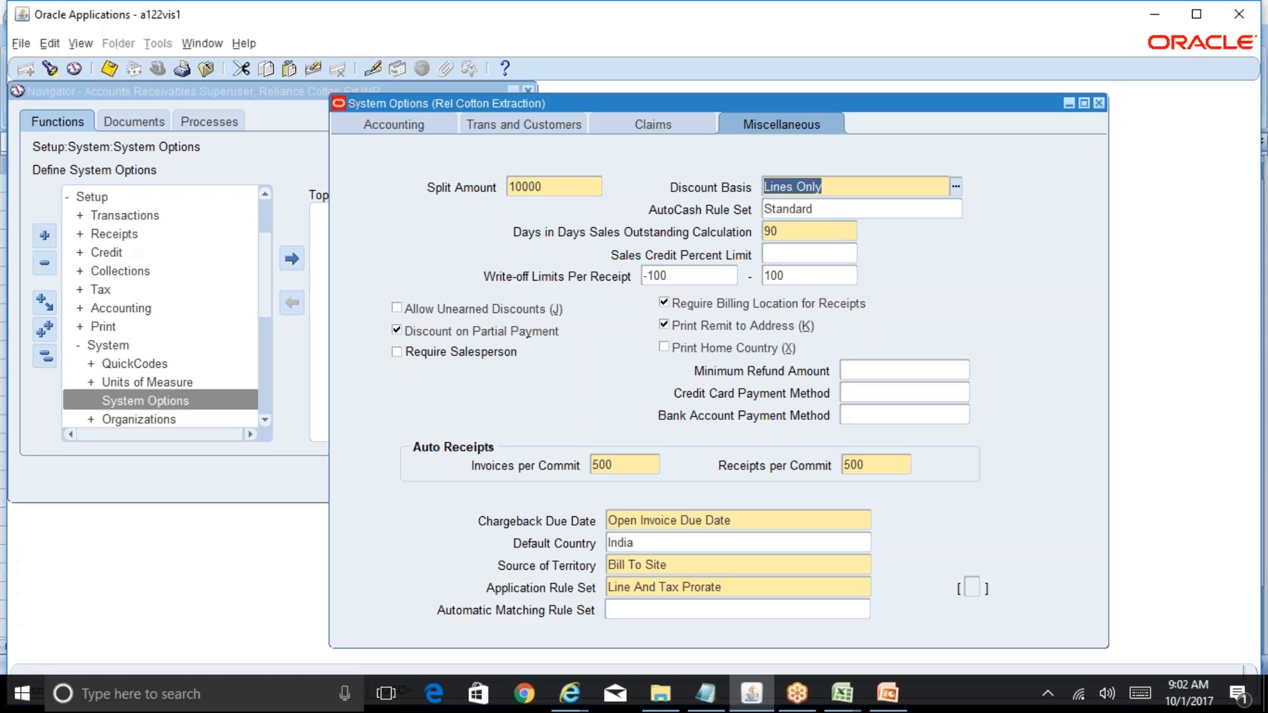
click(956, 189)
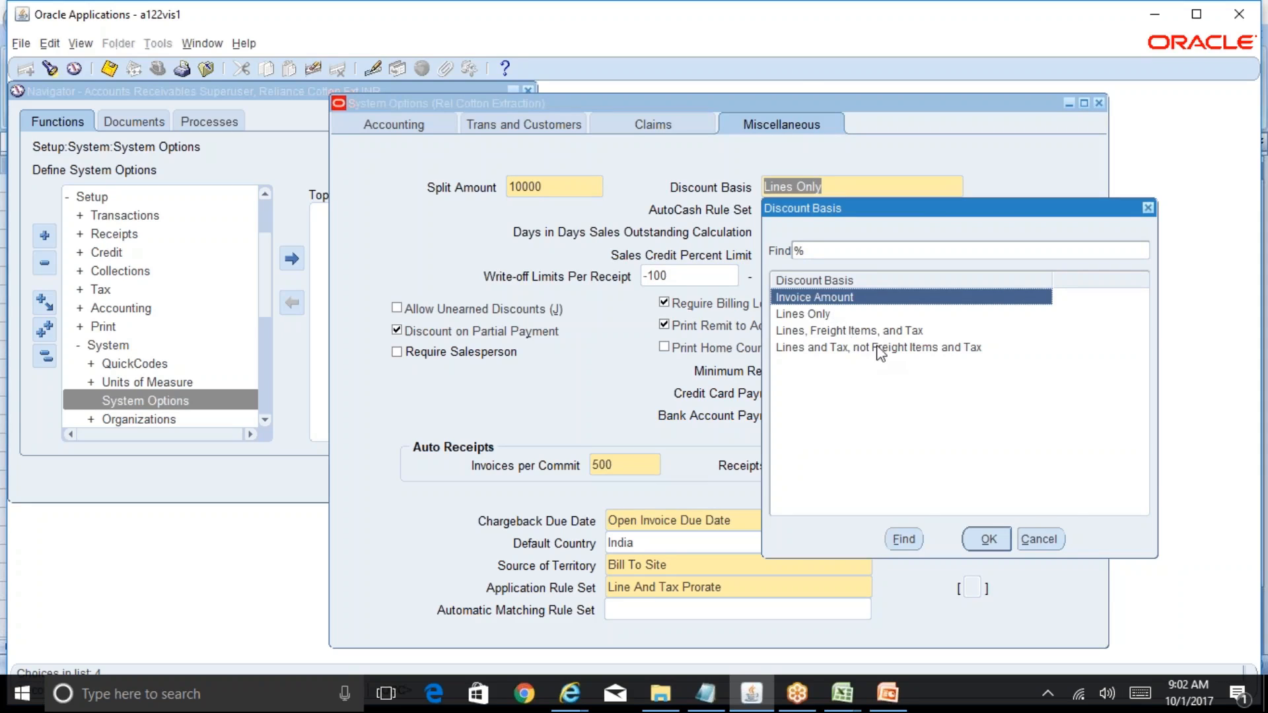
click(1040, 540)
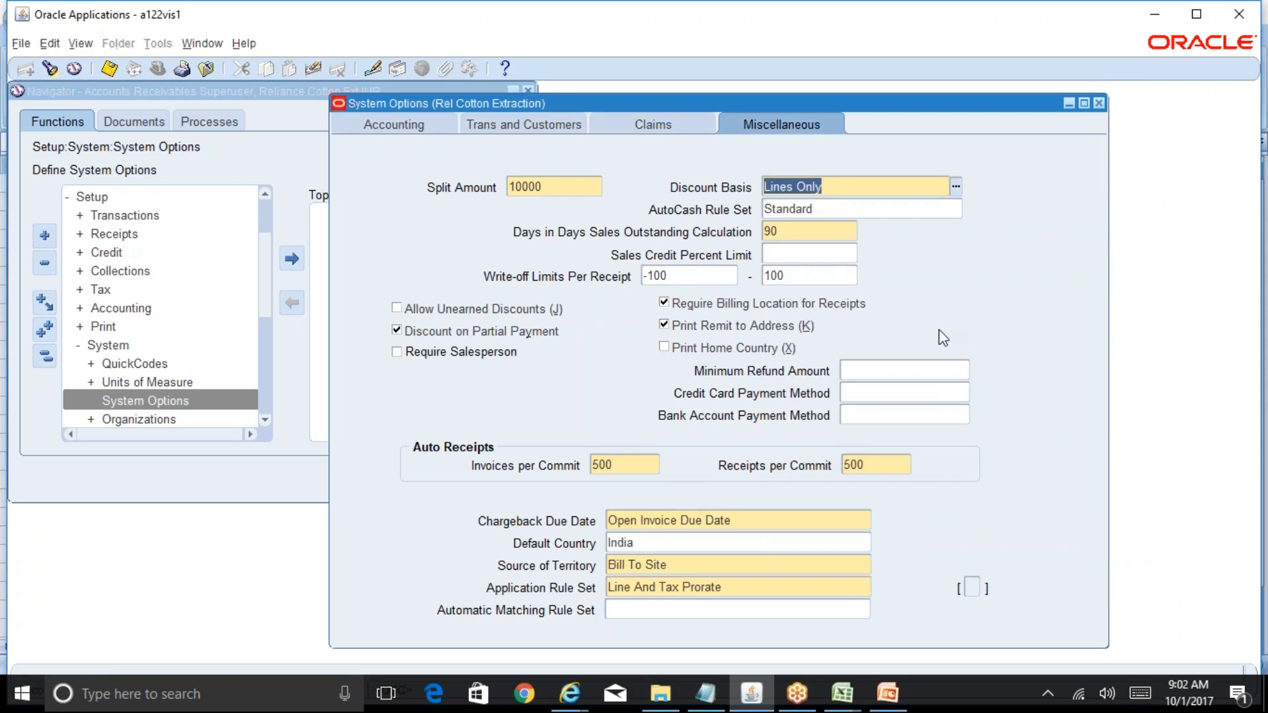
click(797, 234)
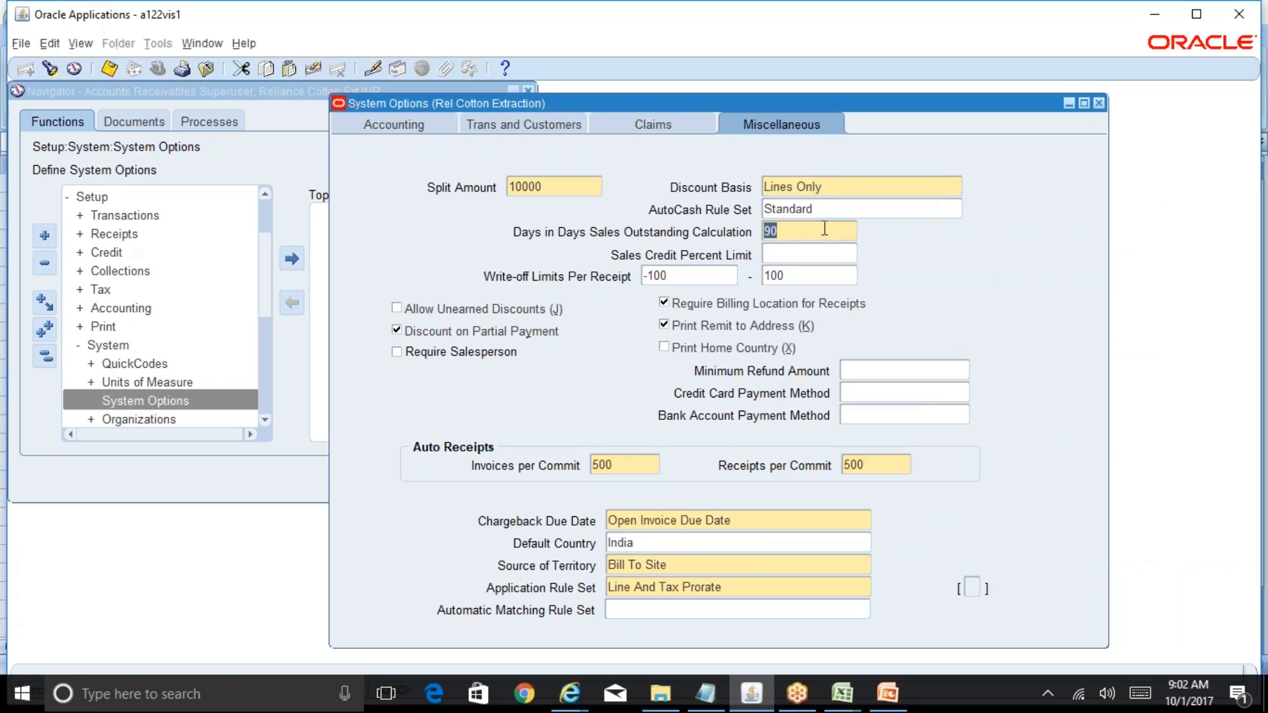
click(880, 182)
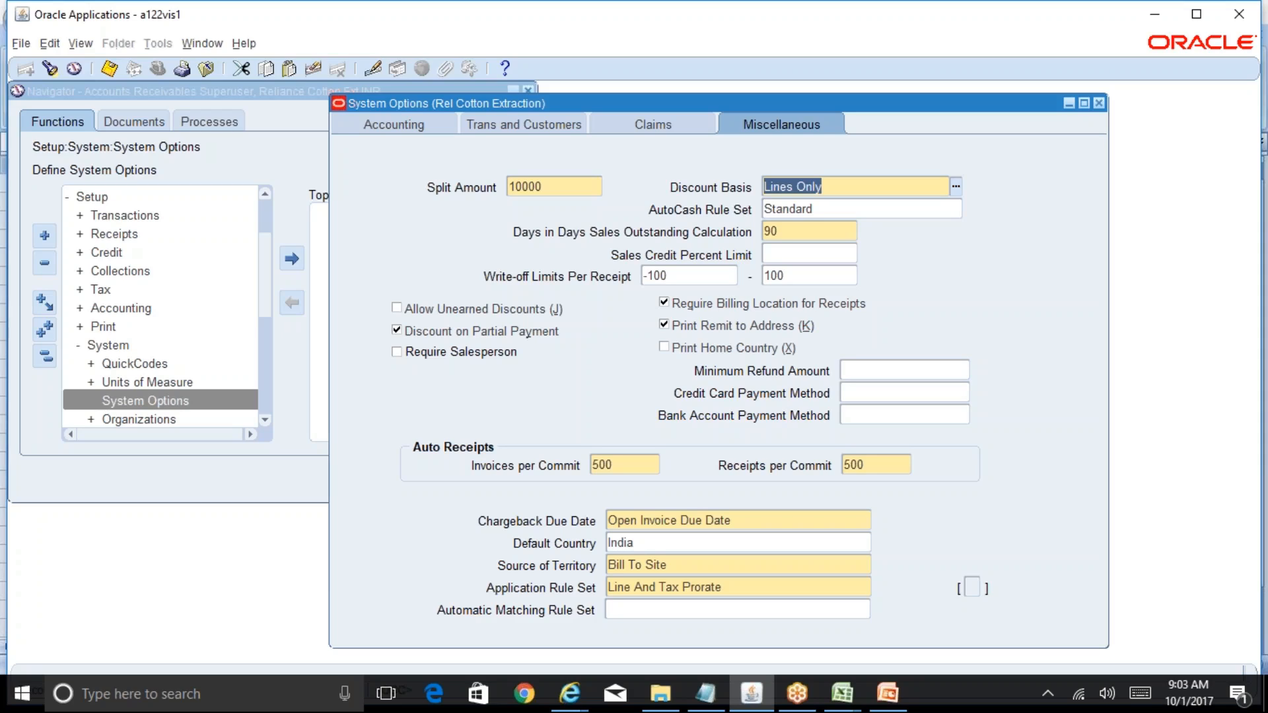
click(813, 234)
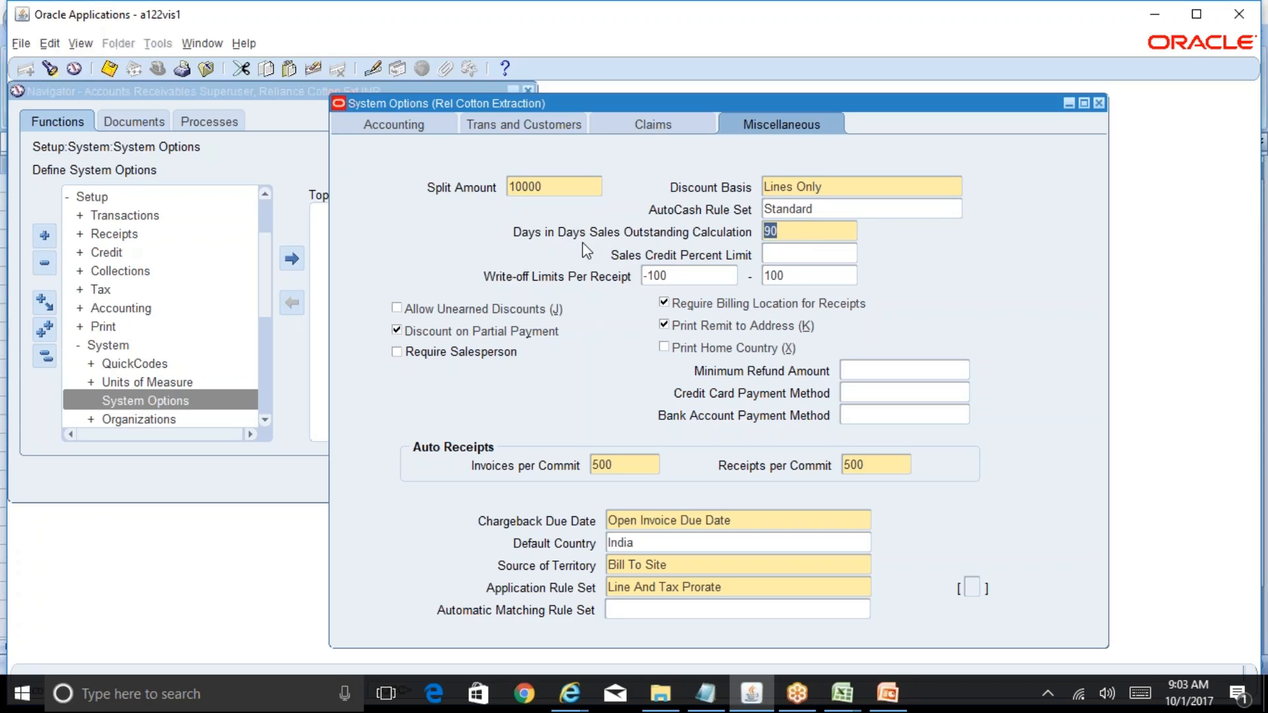
- Open the System Options text file from the Oracle Financials Training_Sep-2017 folder and maximize its Notepad window
click(668, 701)
click(540, 586)
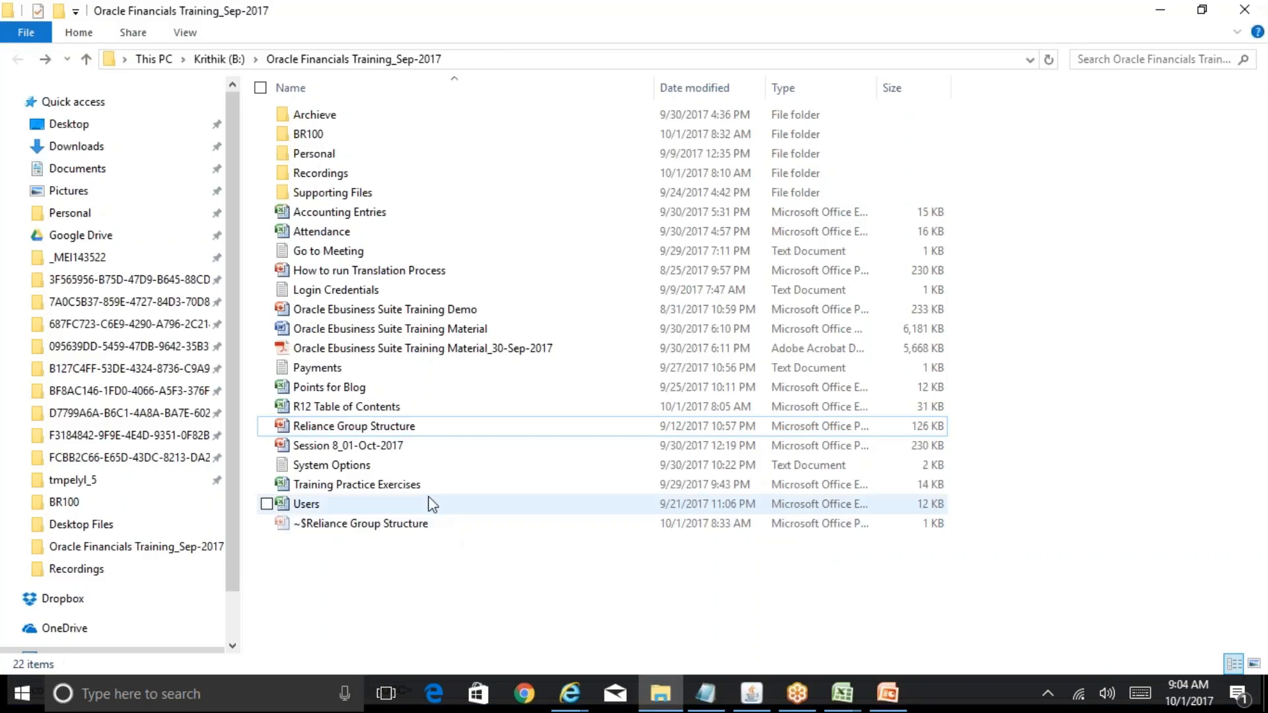
click(392, 470)
double_click(393, 470)
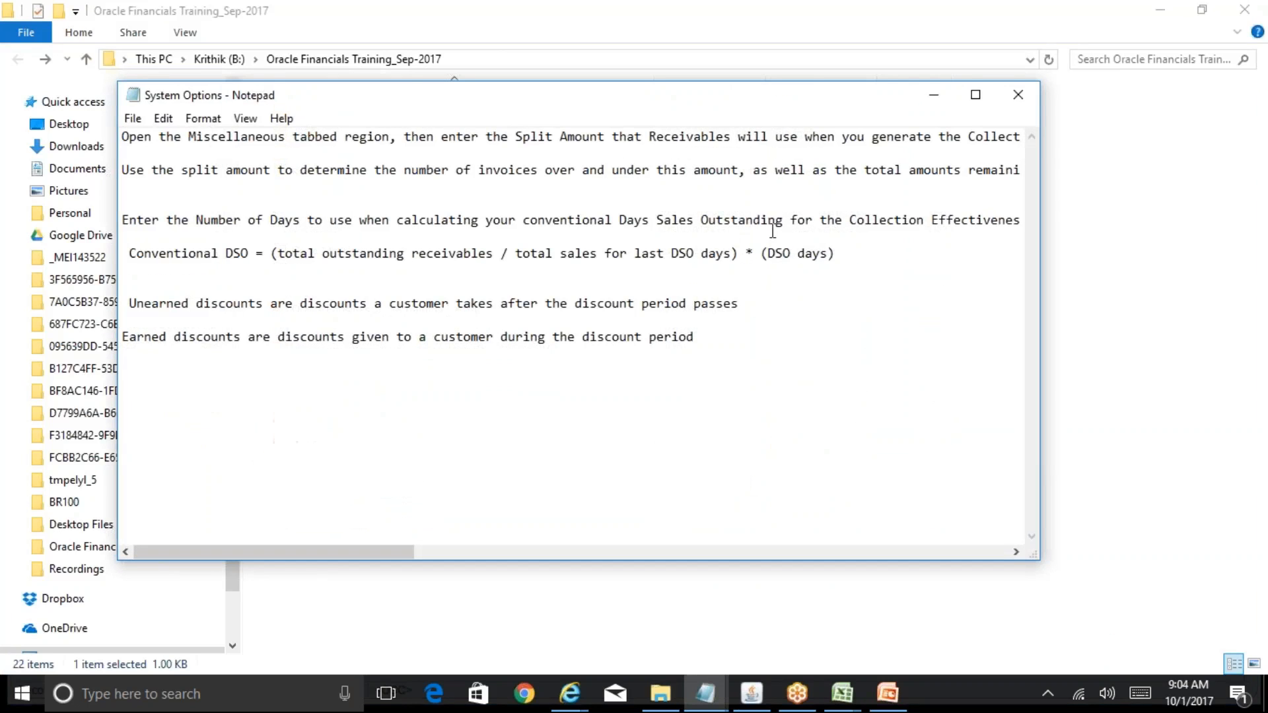
click(975, 96)
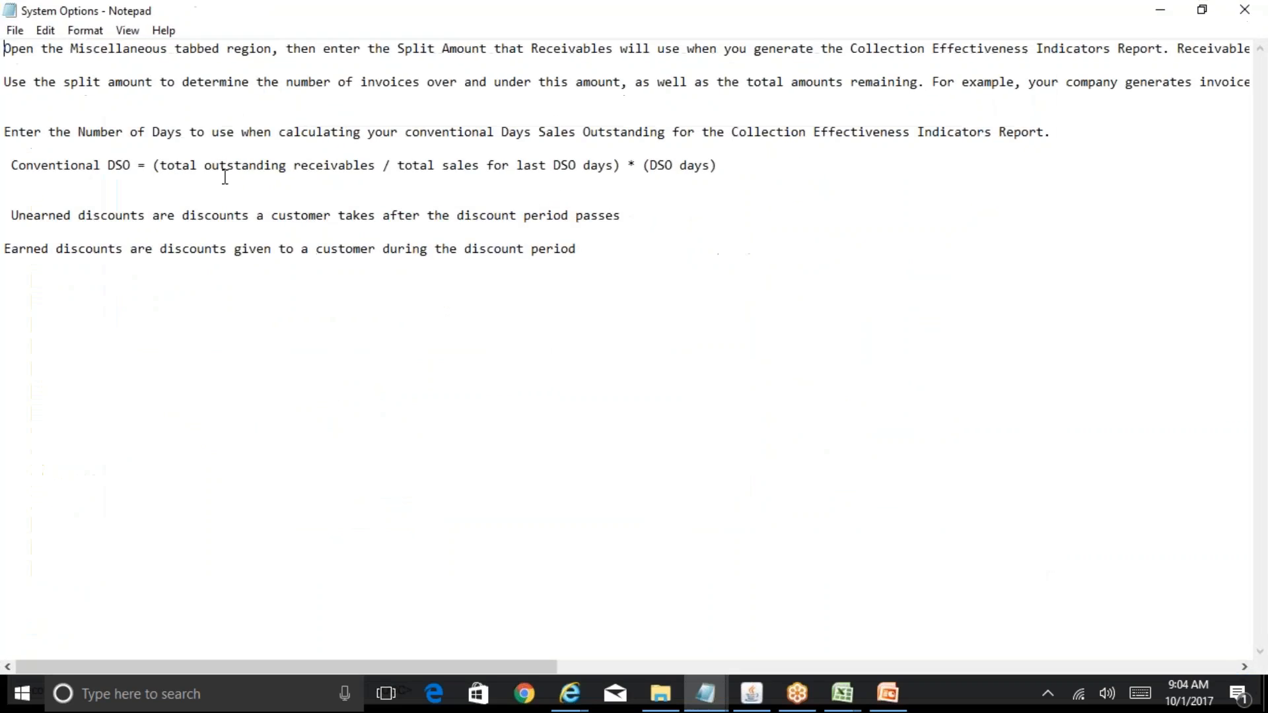
- Highlight part of the Conventional DSO formula and the Collection Effectiveness Indicators Report name in the notes, comparing them with the Oracle system options
drag(10, 162, 375, 171)
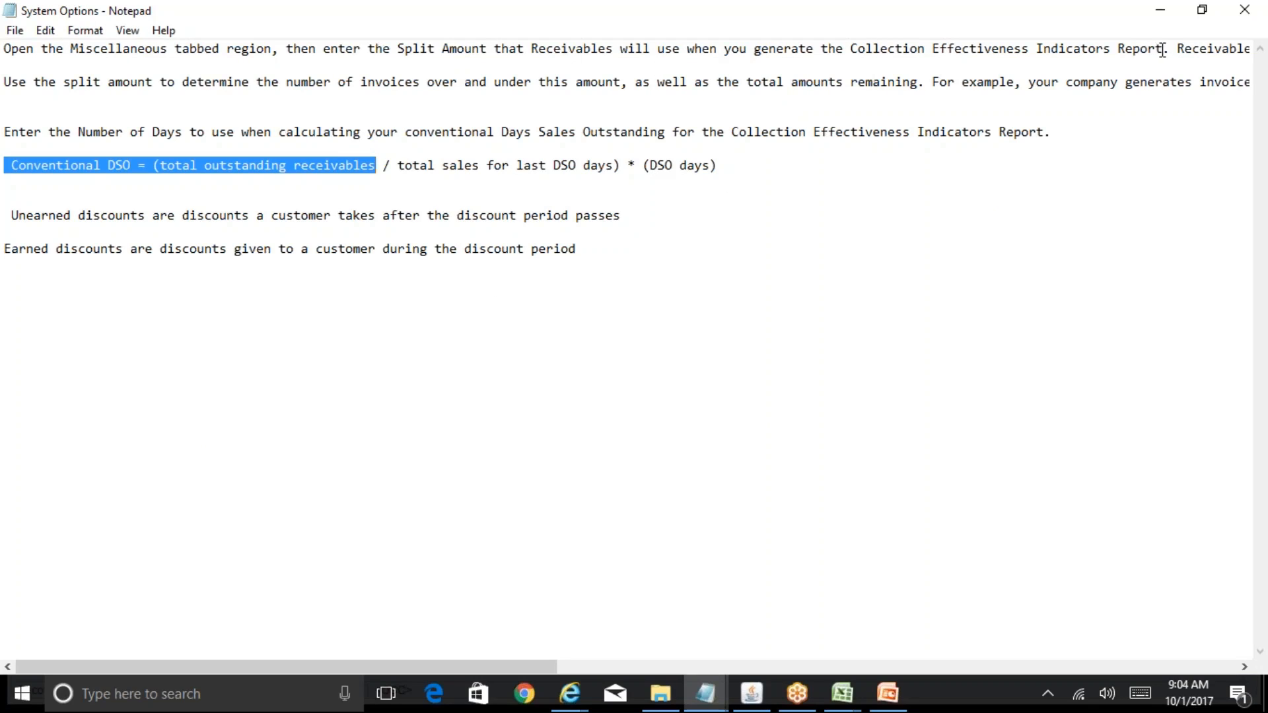
drag(1163, 50, 850, 52)
click(752, 694)
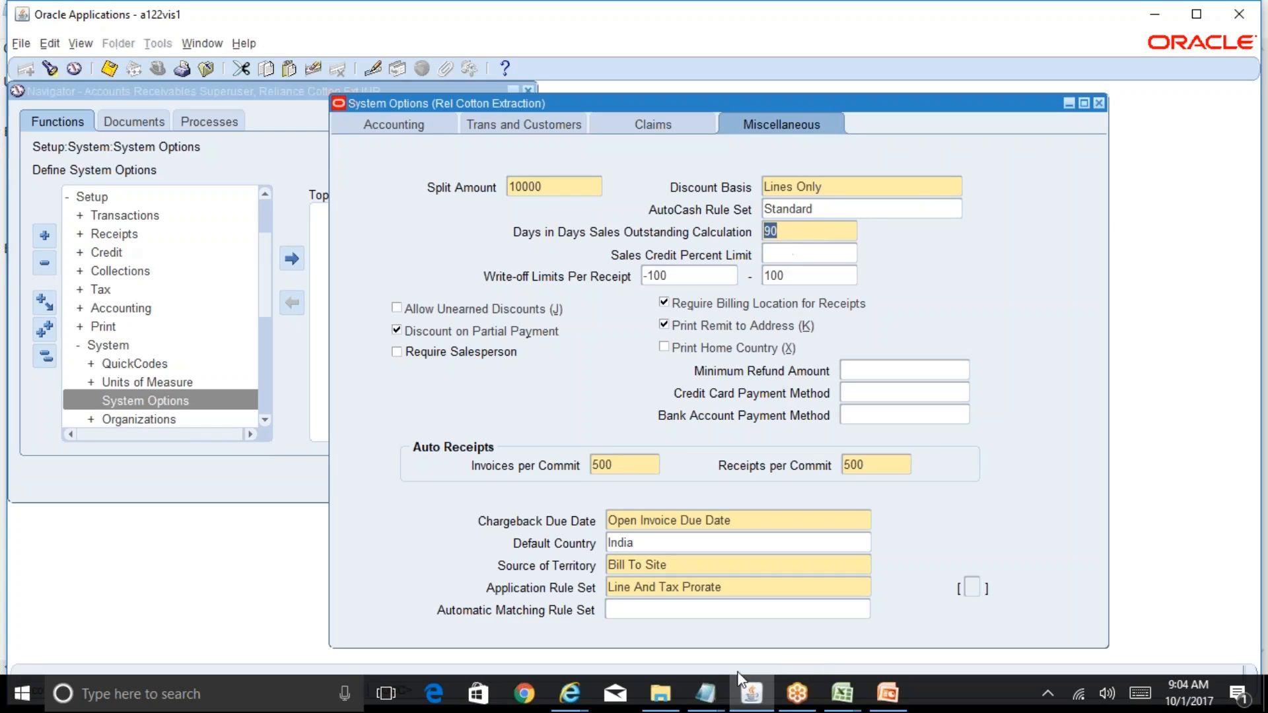
click(700, 700)
click(806, 600)
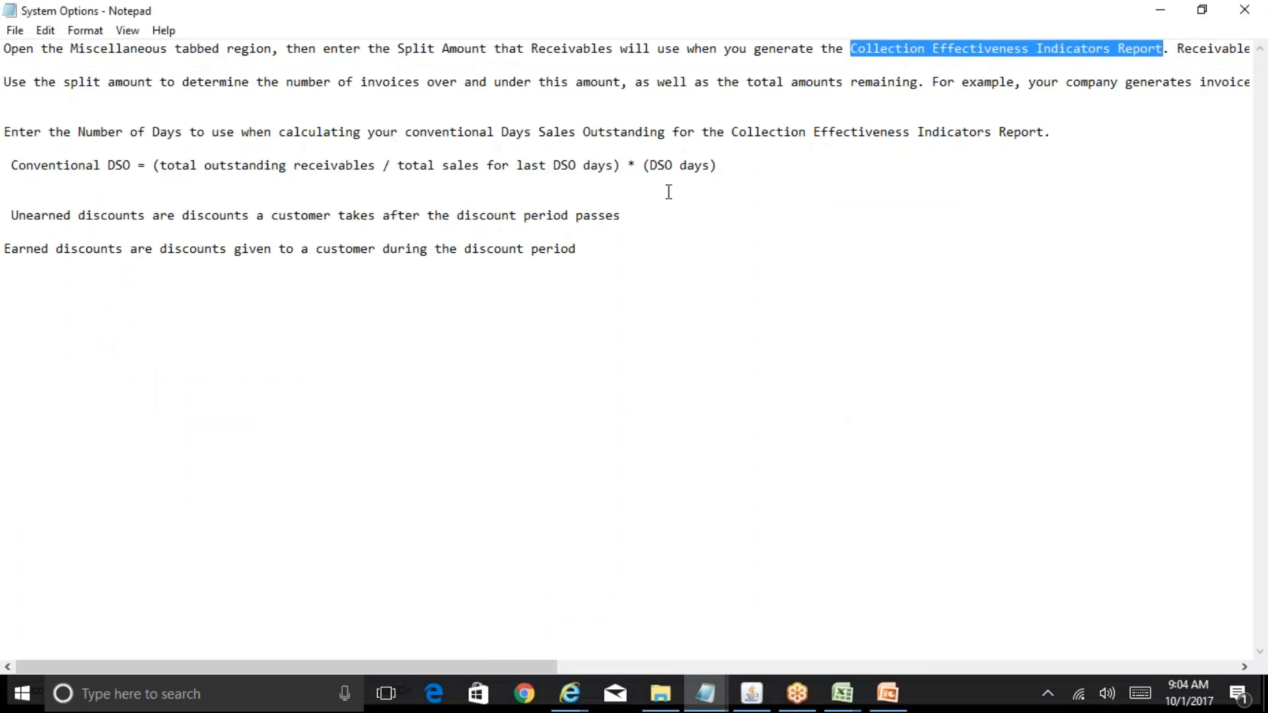
- Return to Oracle Applications and review the write-off limits, Default Country, Source of Territory, Chargeback Due Date, Application Rule Set and AutoCash Rule Set
click(754, 696)
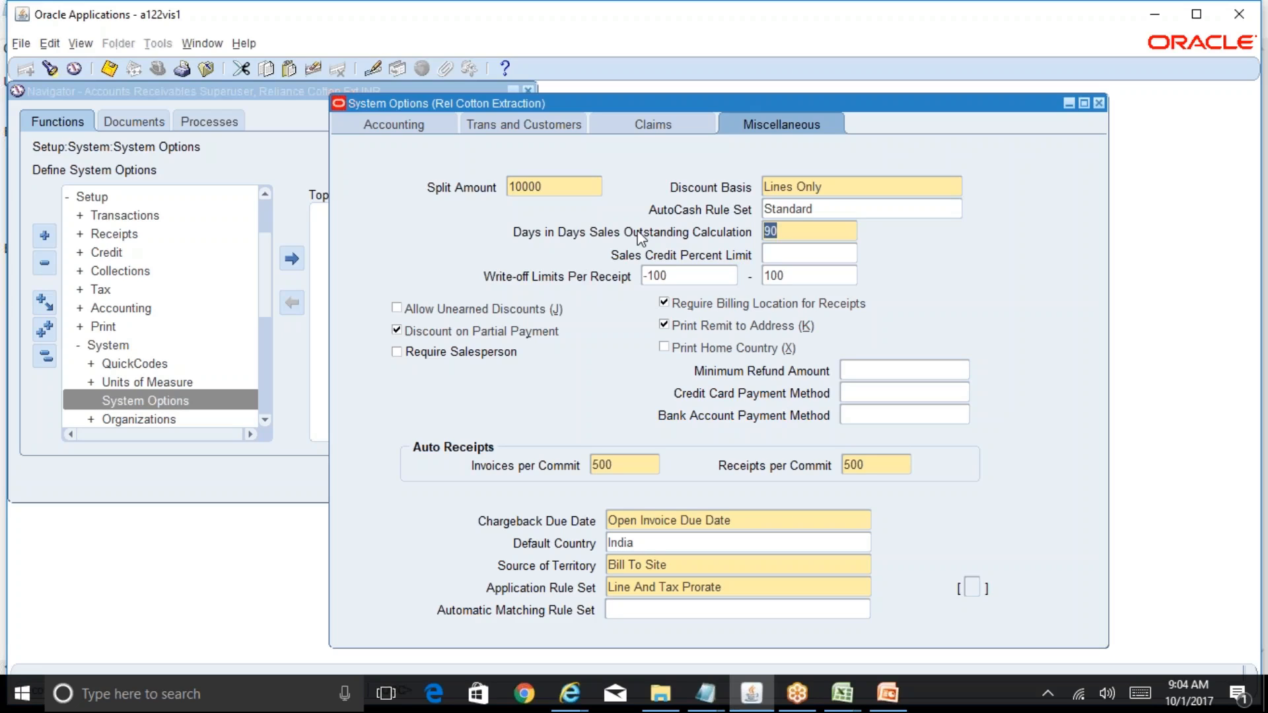
click(695, 273)
click(806, 274)
click(666, 542)
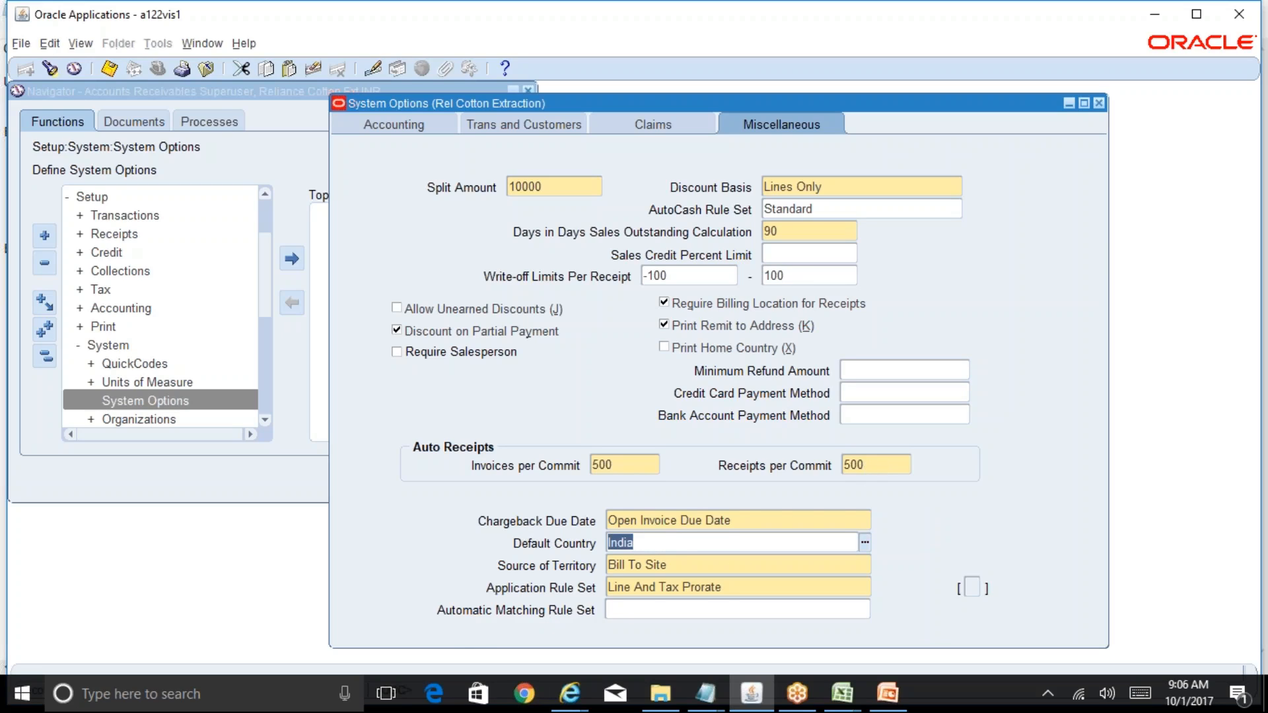
click(705, 566)
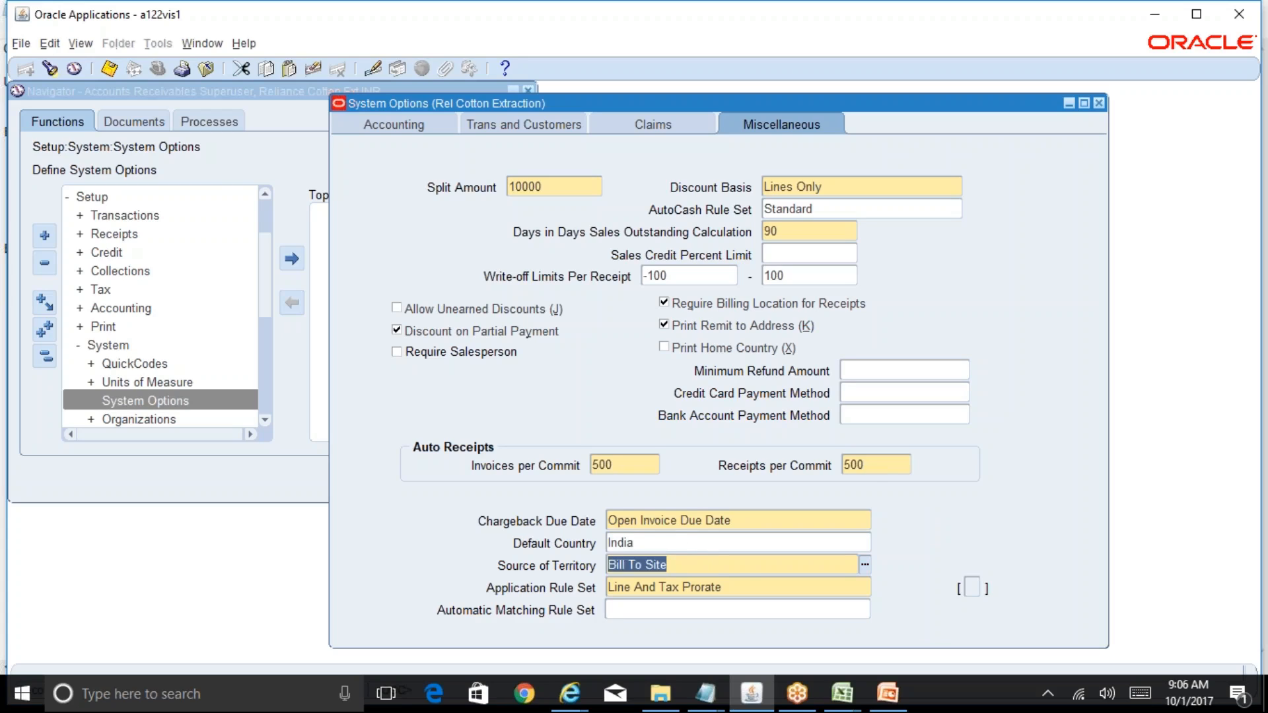
click(768, 518)
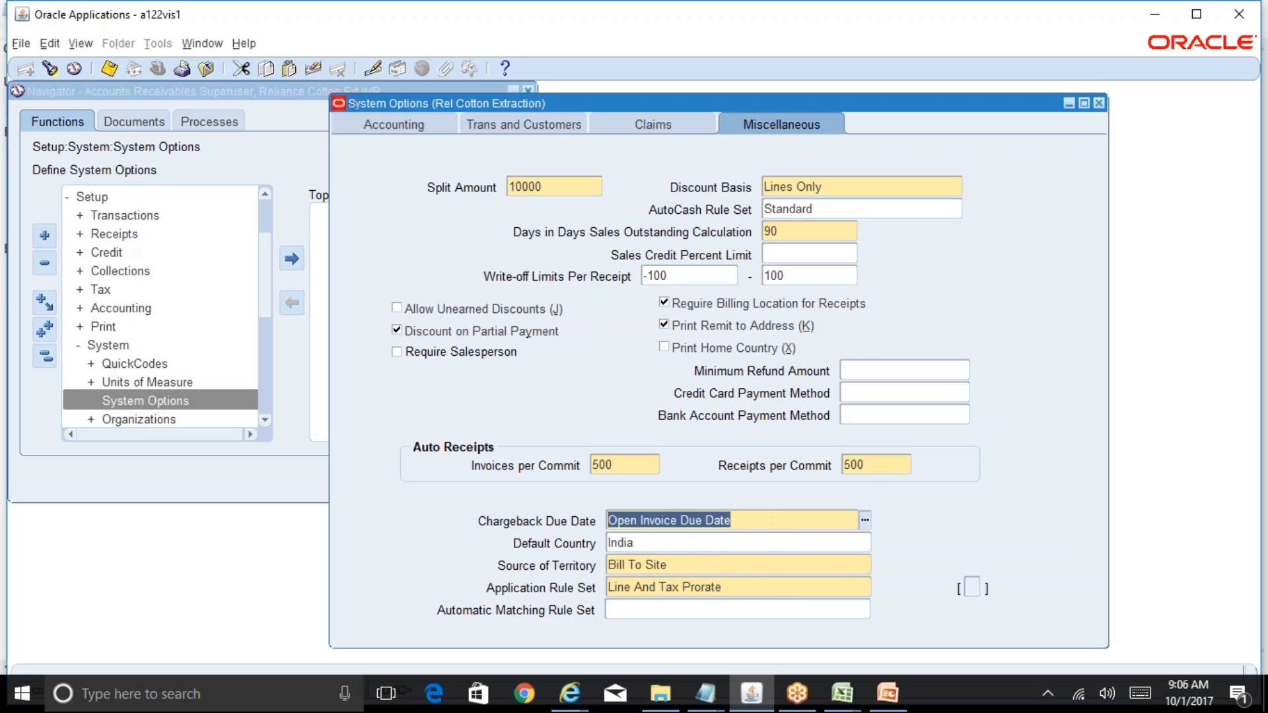
click(776, 587)
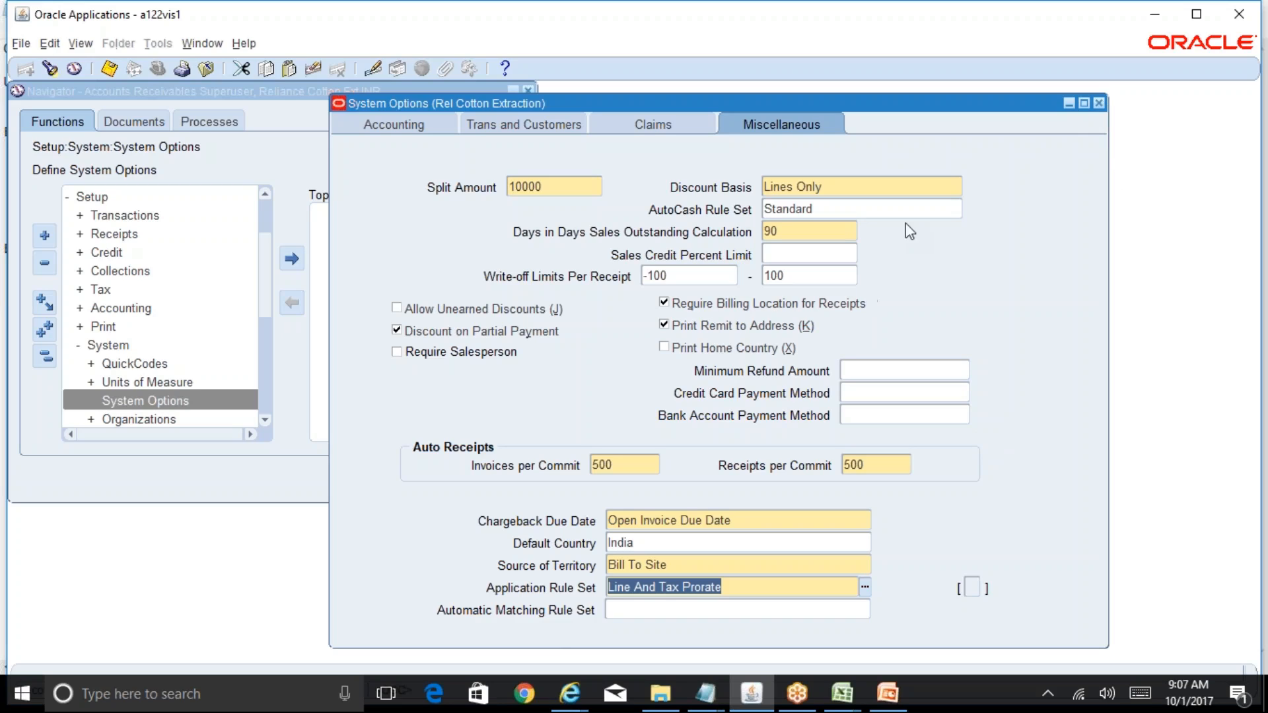
click(925, 209)
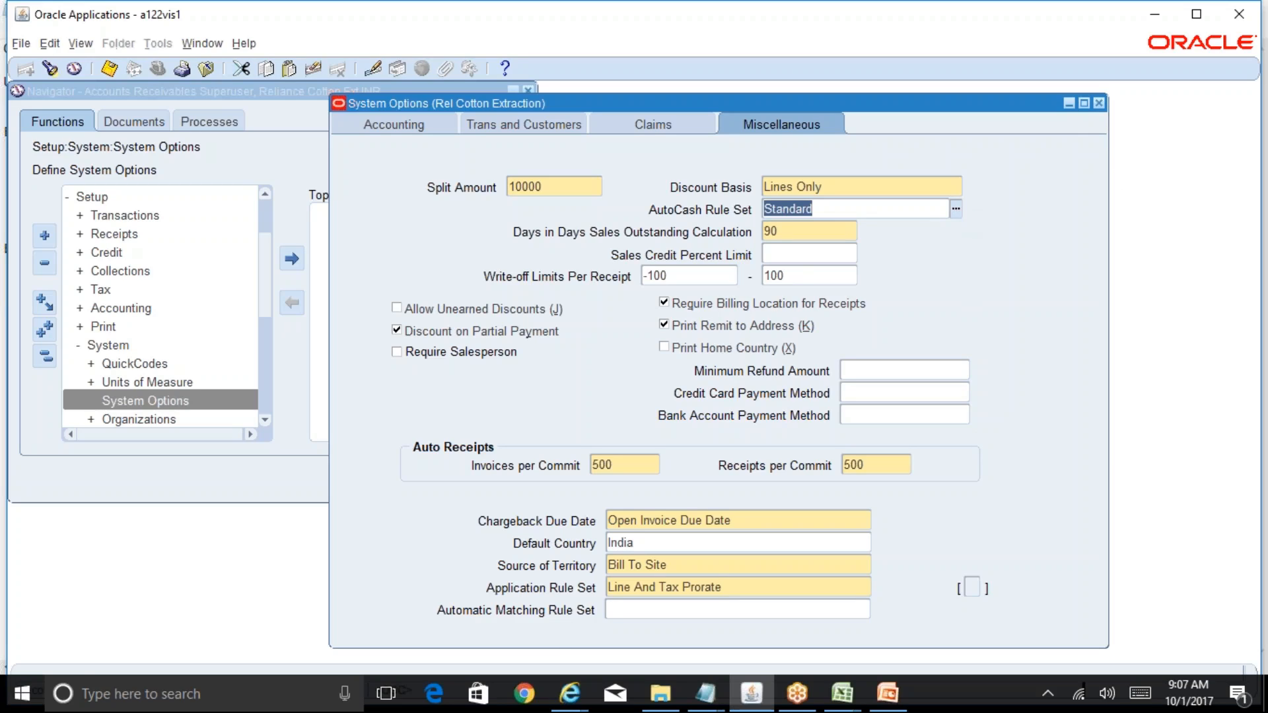
- Examine the available AutoCash Rule Set values without changing the selection, and close the System Options form
click(956, 208)
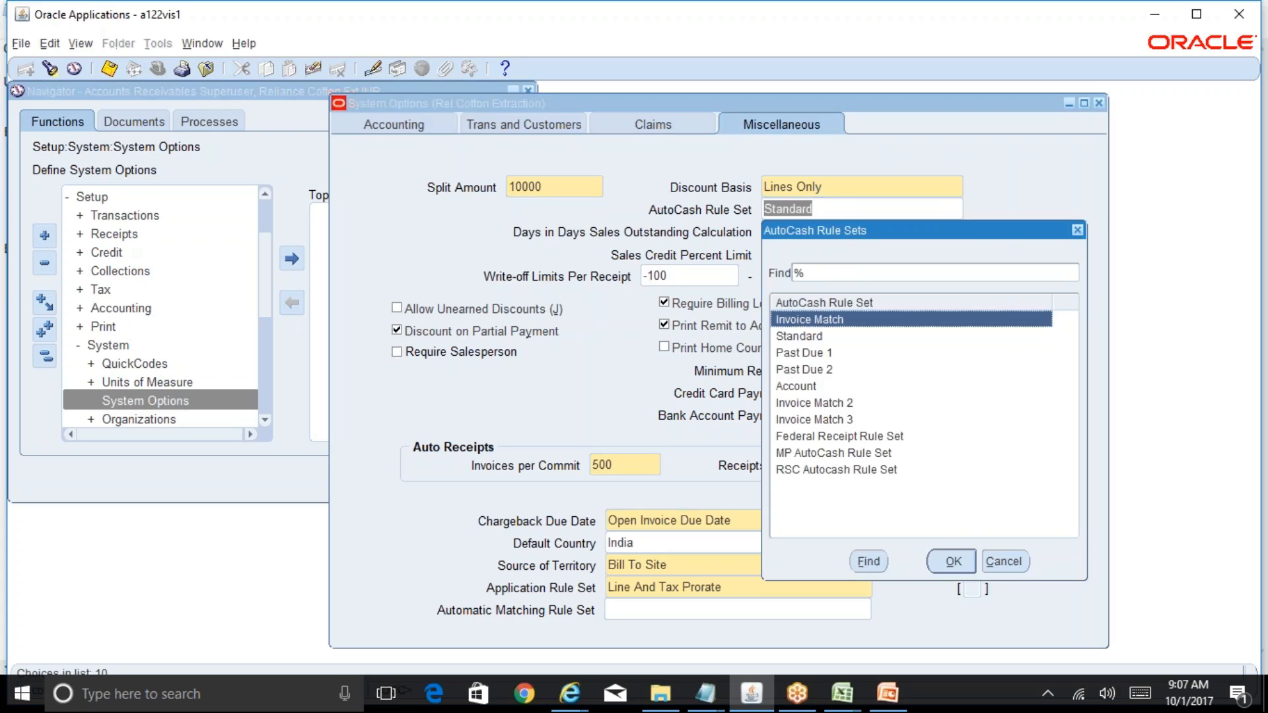
click(1013, 556)
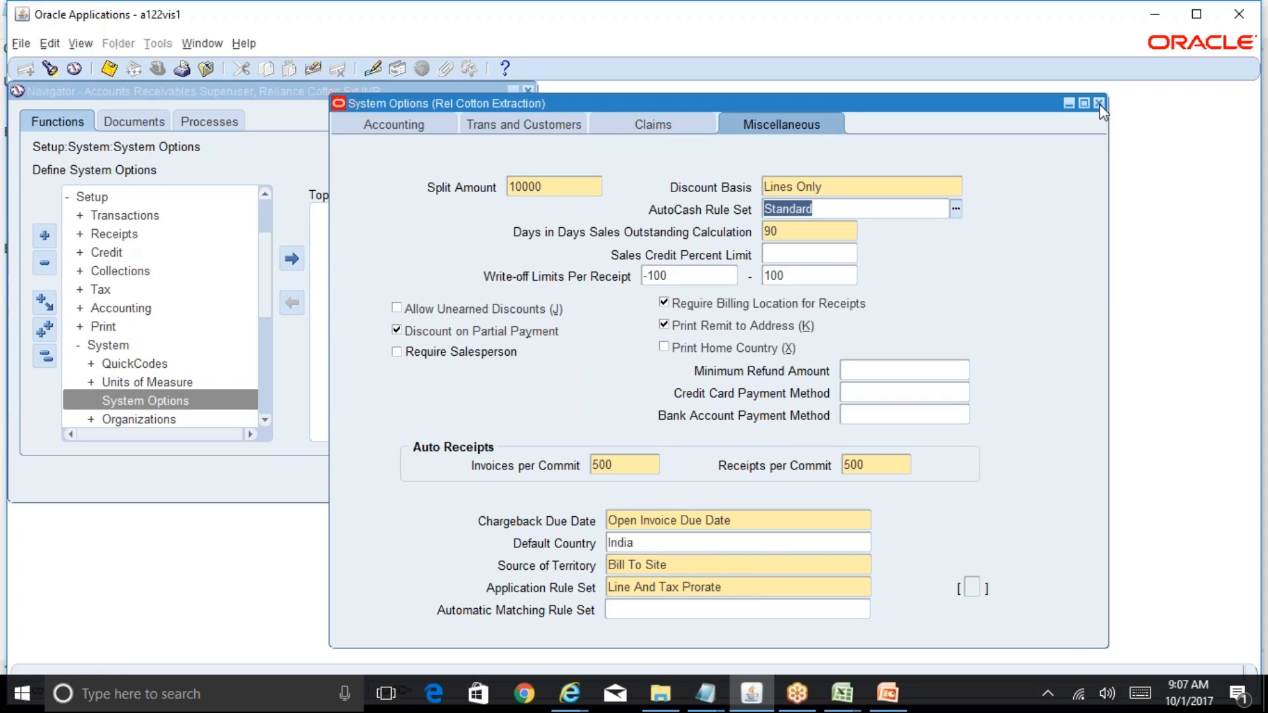
click(955, 210)
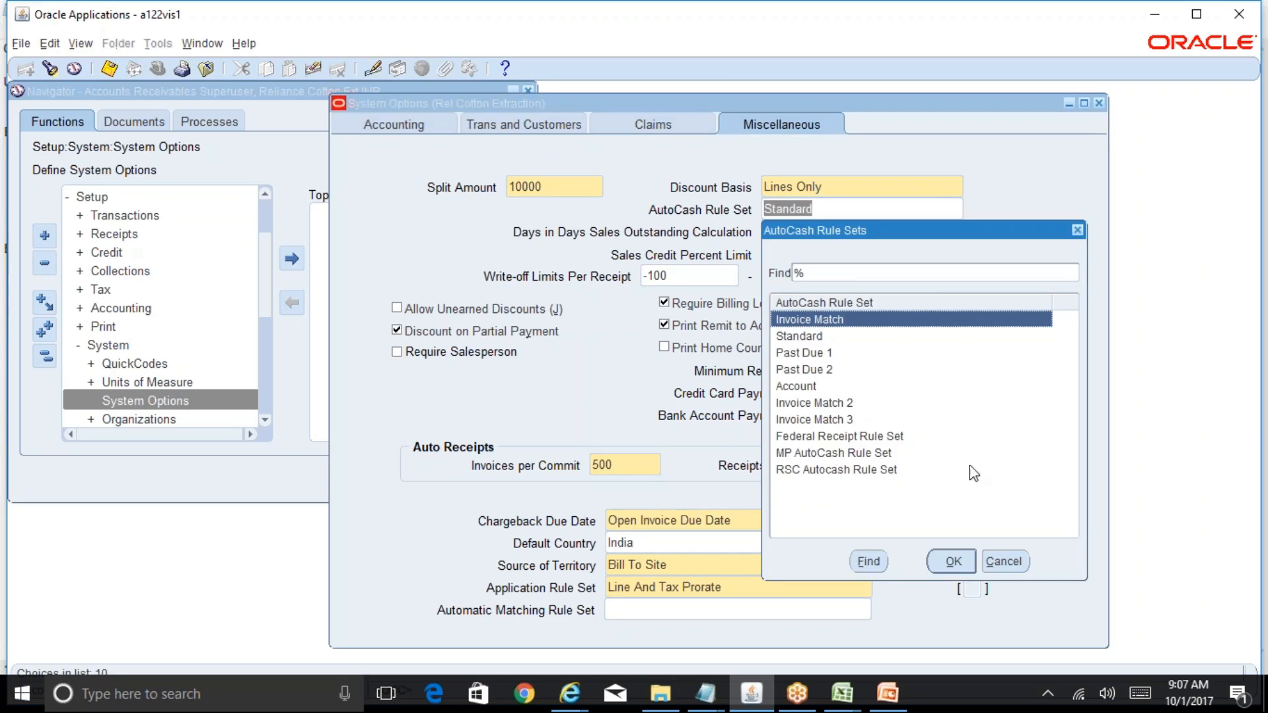
click(1020, 561)
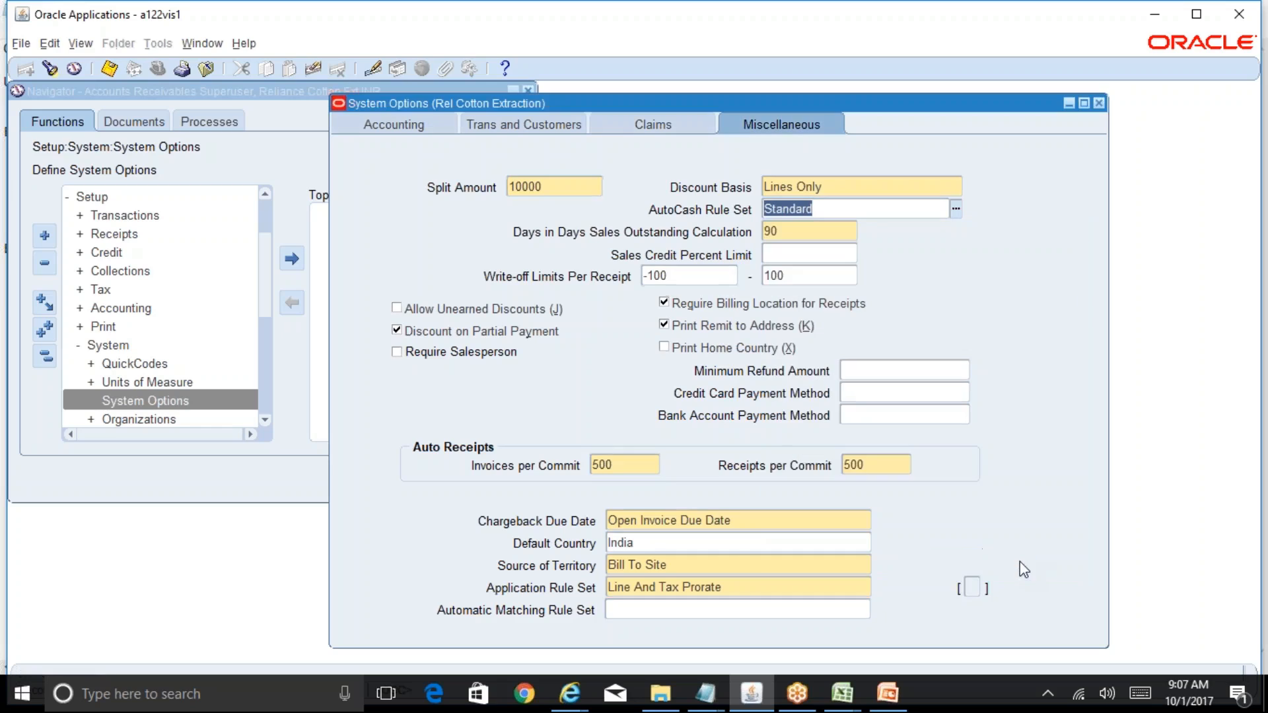
click(1098, 104)
- Find the AutoCash Rule Sets function with %auto%Cash%, open it and query all existing rule sets
key(ctrl+l)
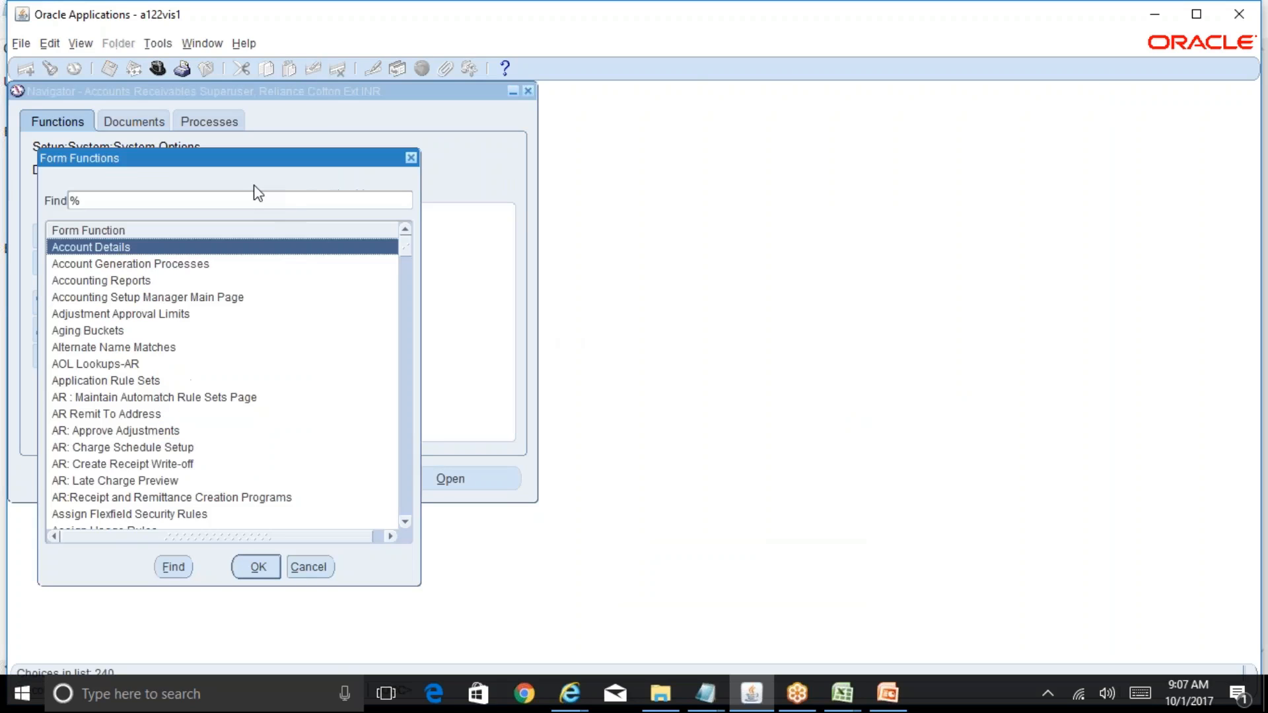
text(auto%)
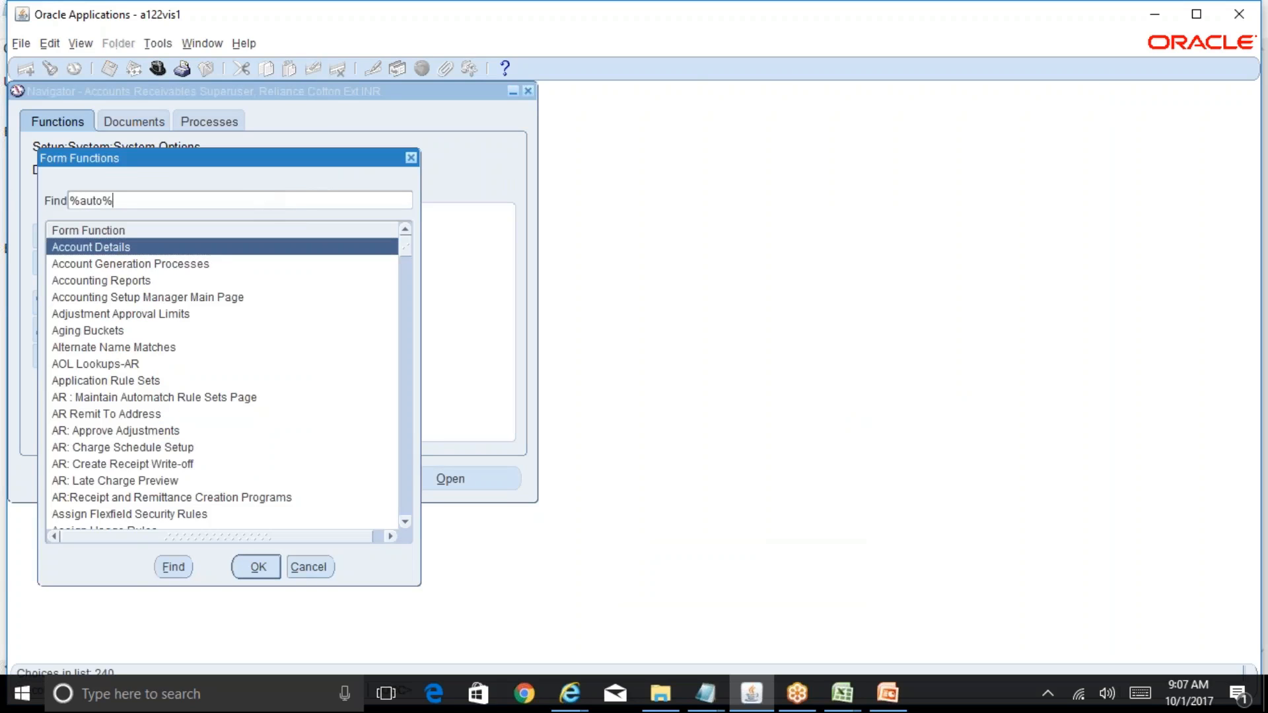
text(Cash%)
key(Return)
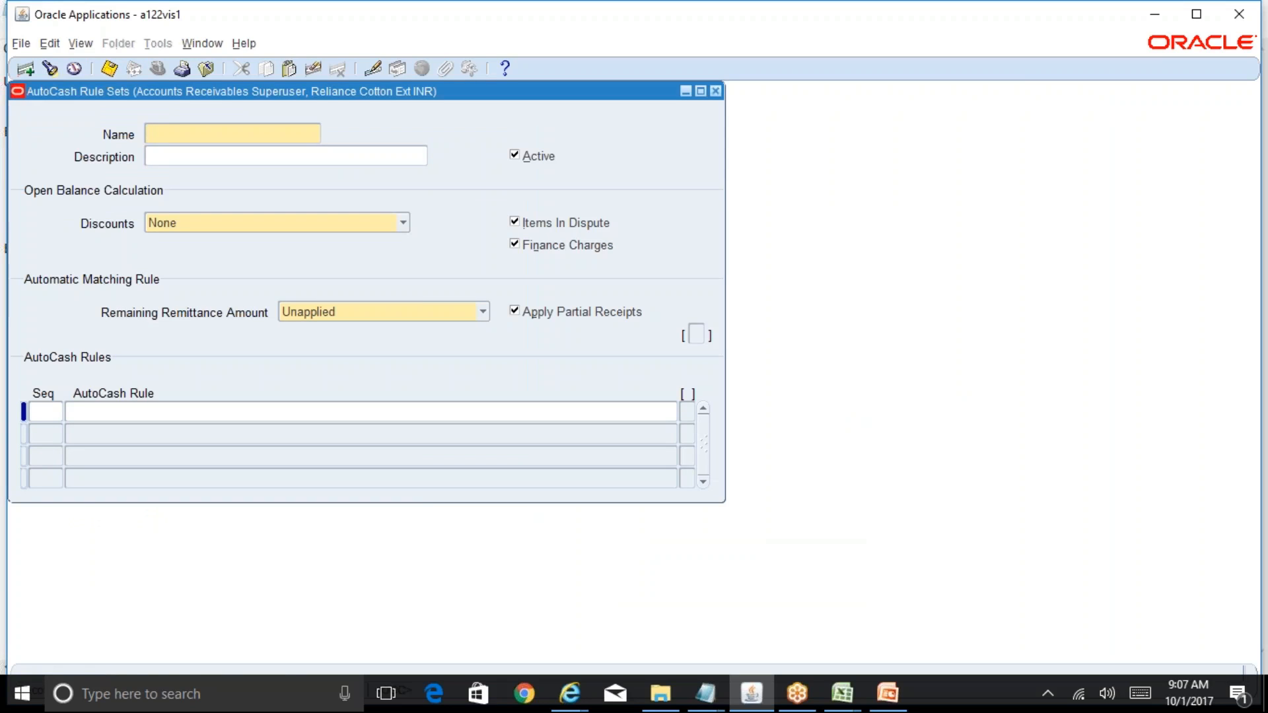
key(F11)
key(ctrl+F11)
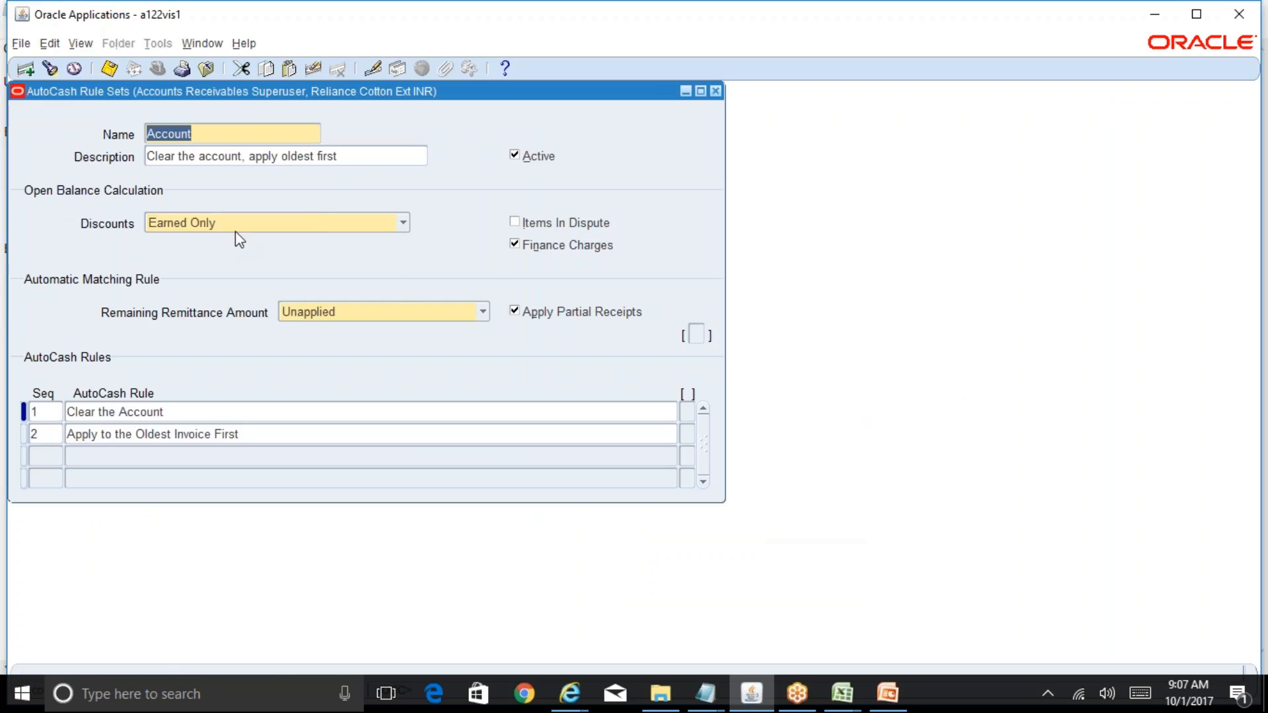
- Query the Standard AutoCash rule set and examine its header settings and the sequence of its AutoCash rules
key(F11)
text(Standard)
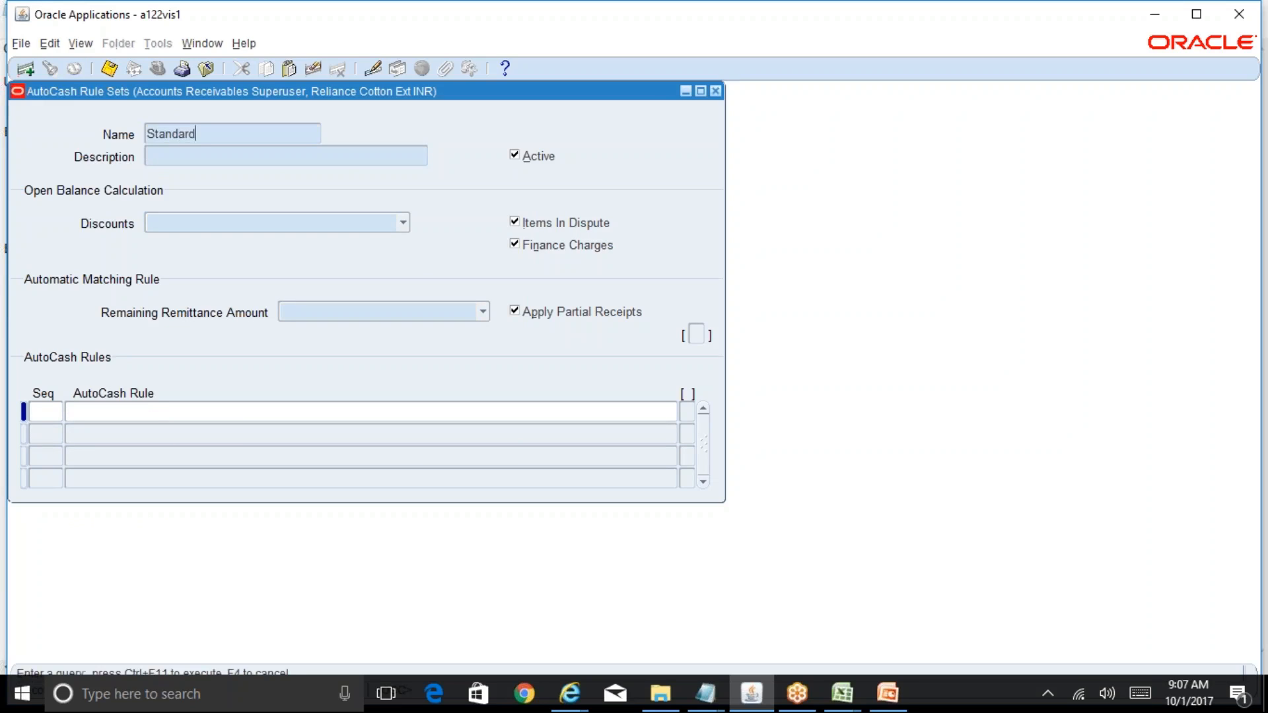
text(%)
key(ctrl+F11)
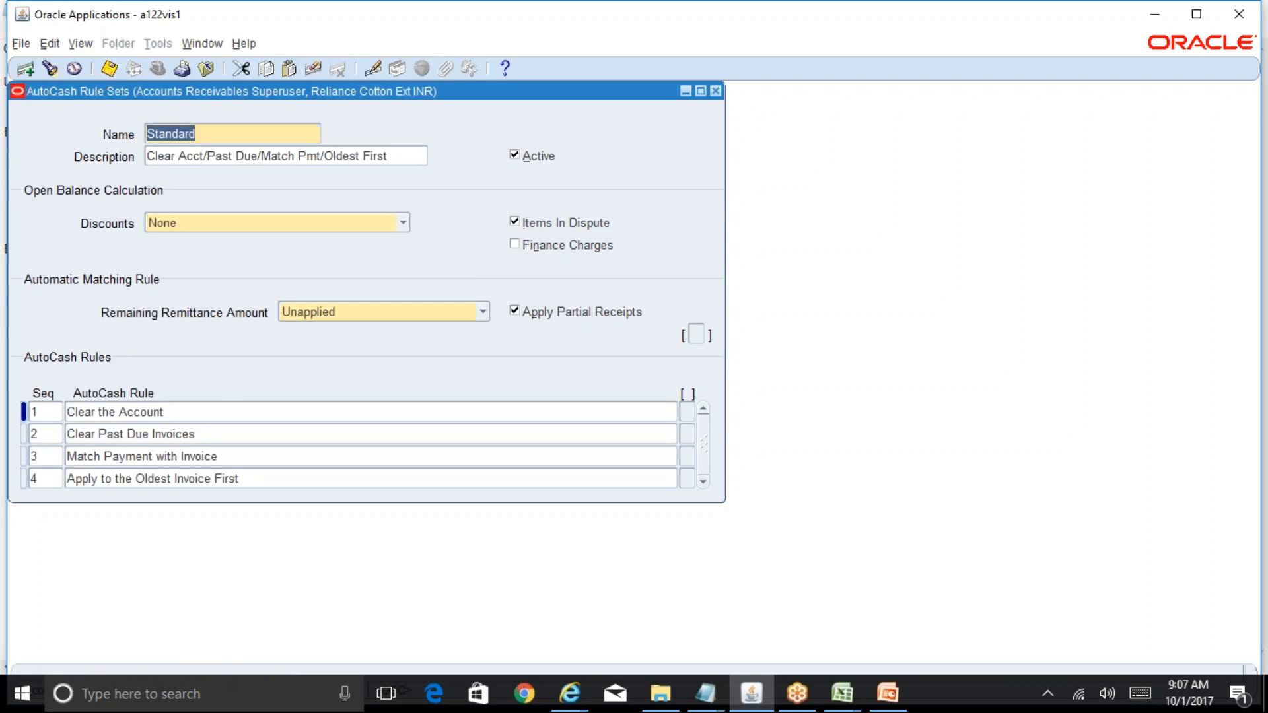
click(226, 412)
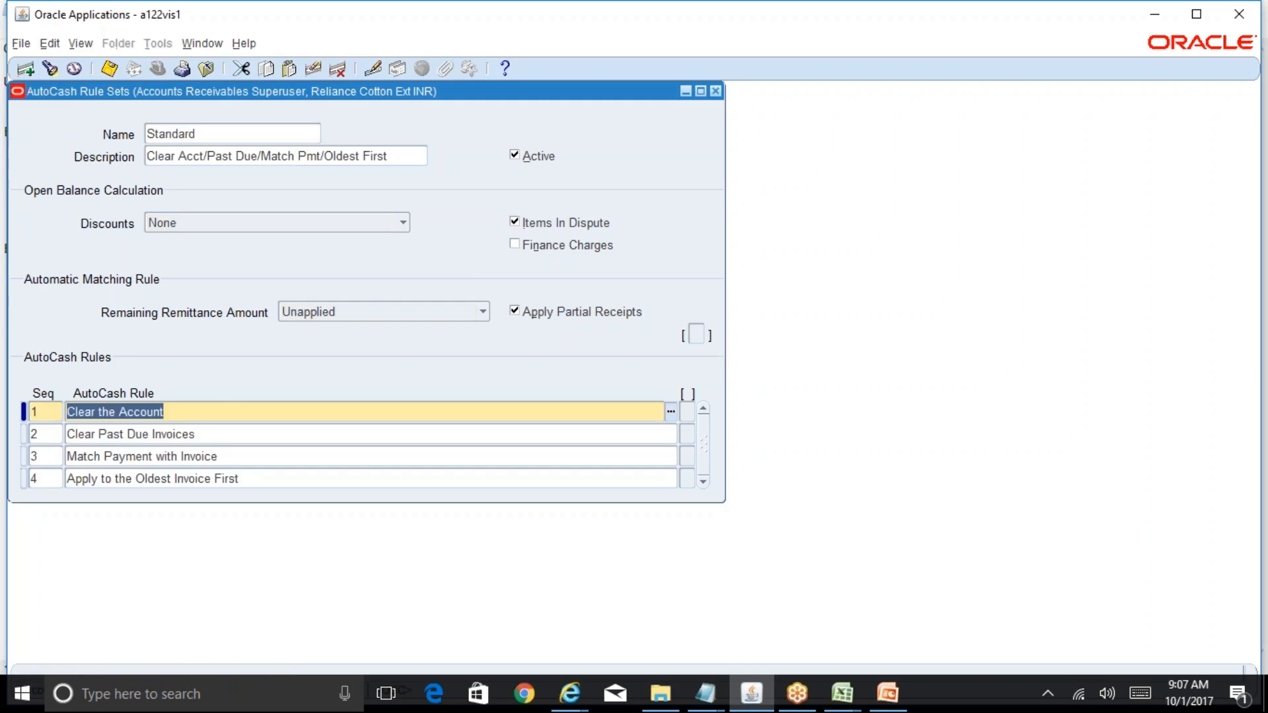
click(199, 134)
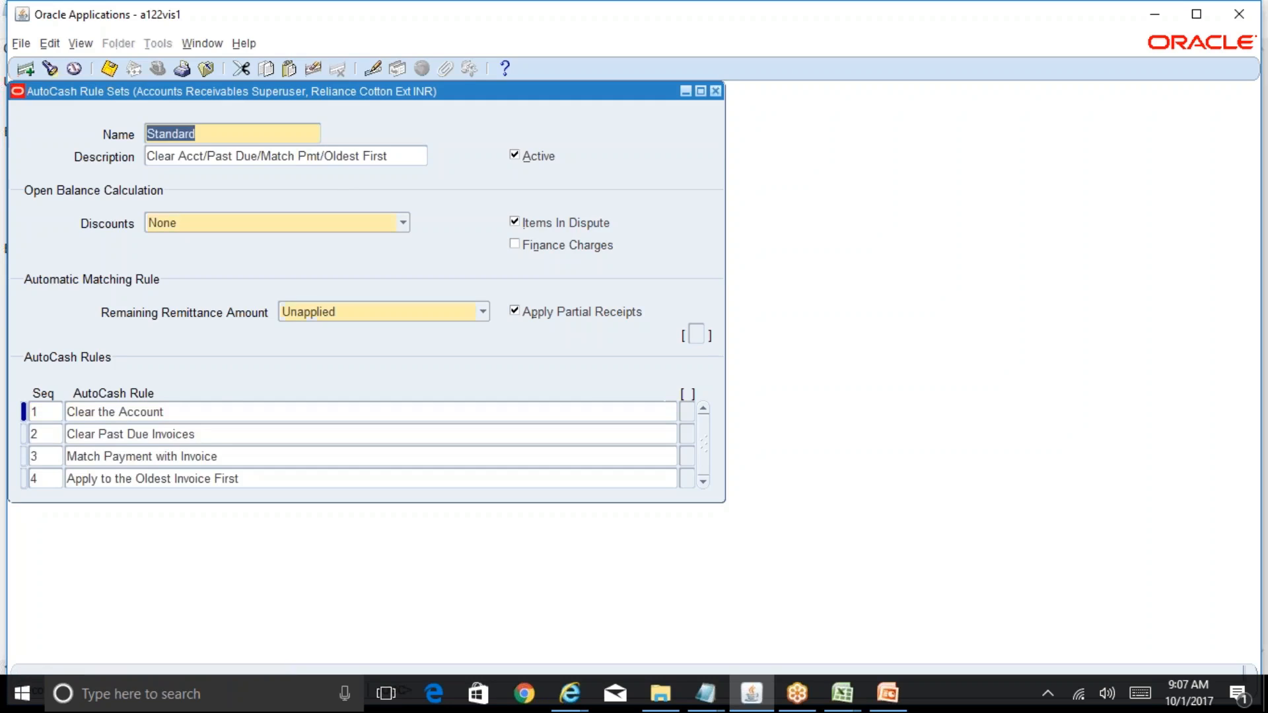
click(263, 413)
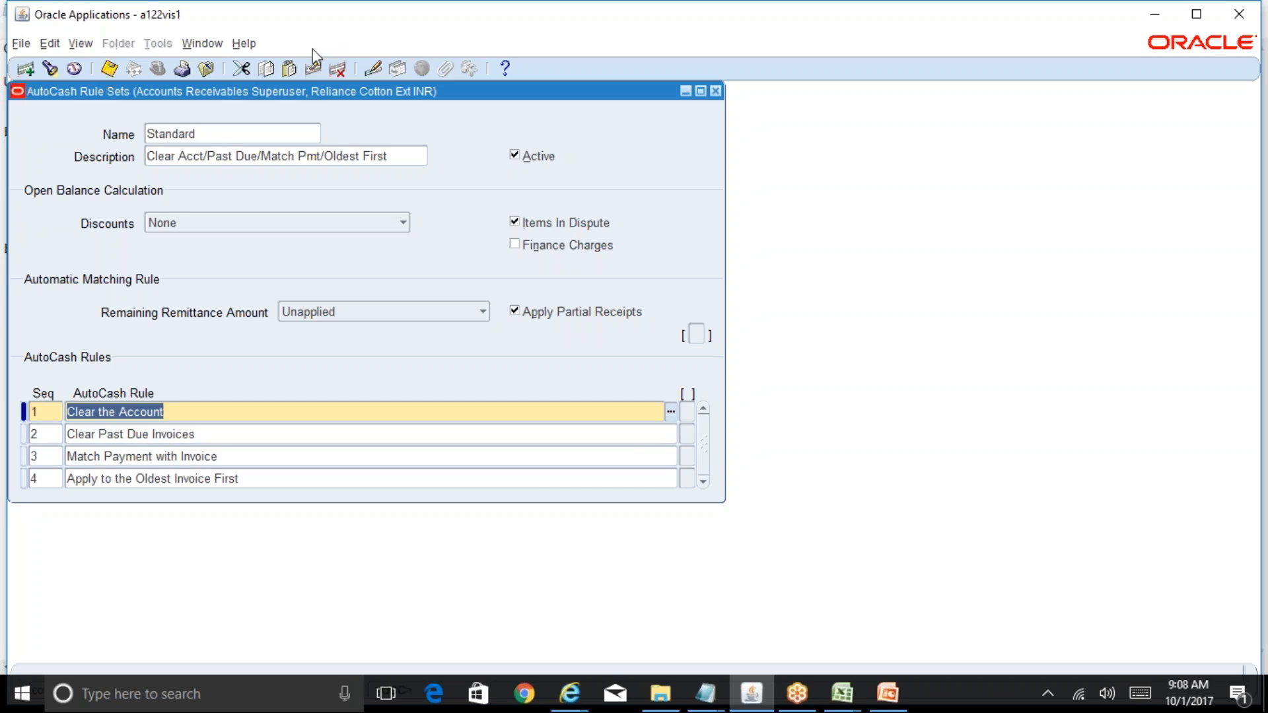
click(235, 137)
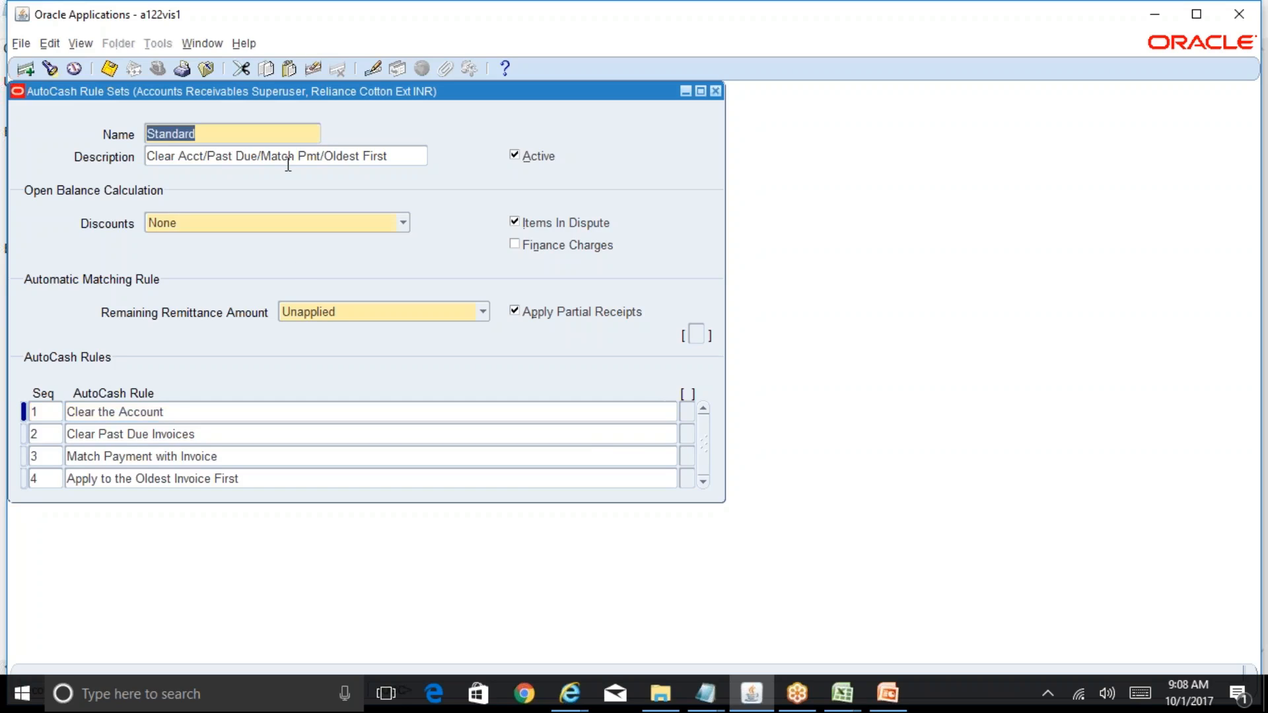
- Query all AutoCash rule sets again, review the Account and Federal Receipt Rule Set records, and close the form
key(F11)
key(ctrl+F11)
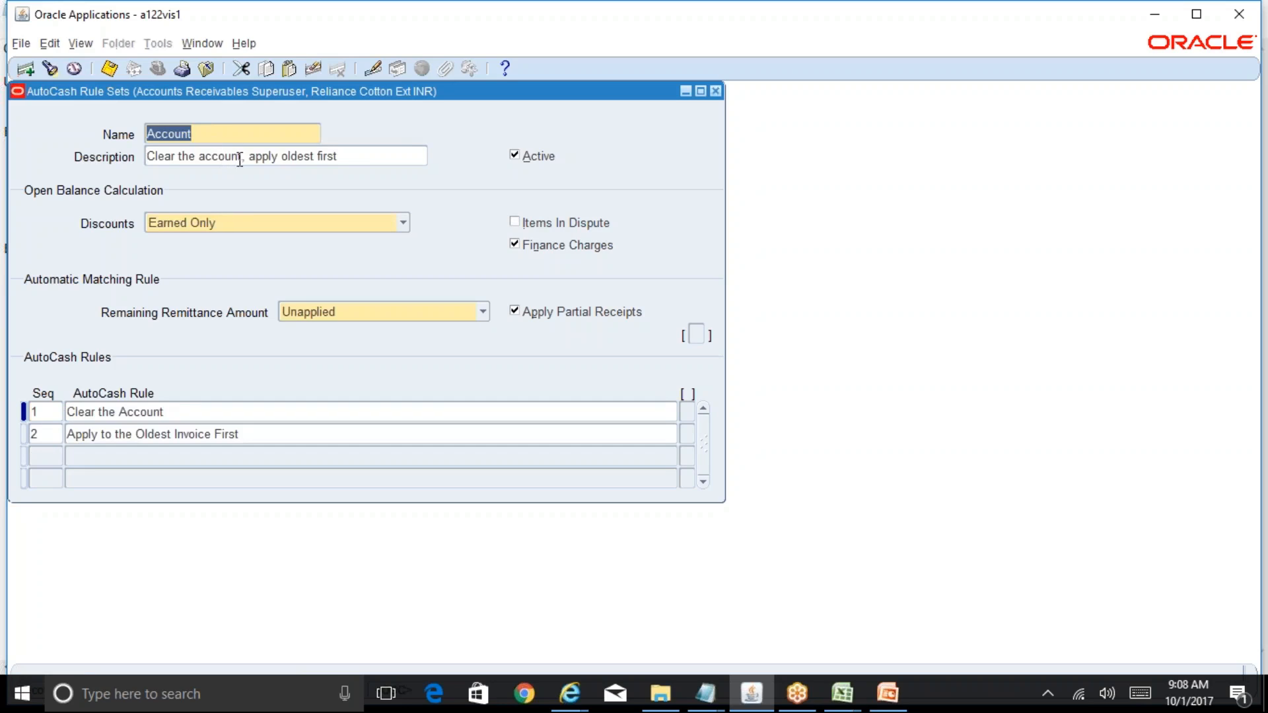
key(Tab)
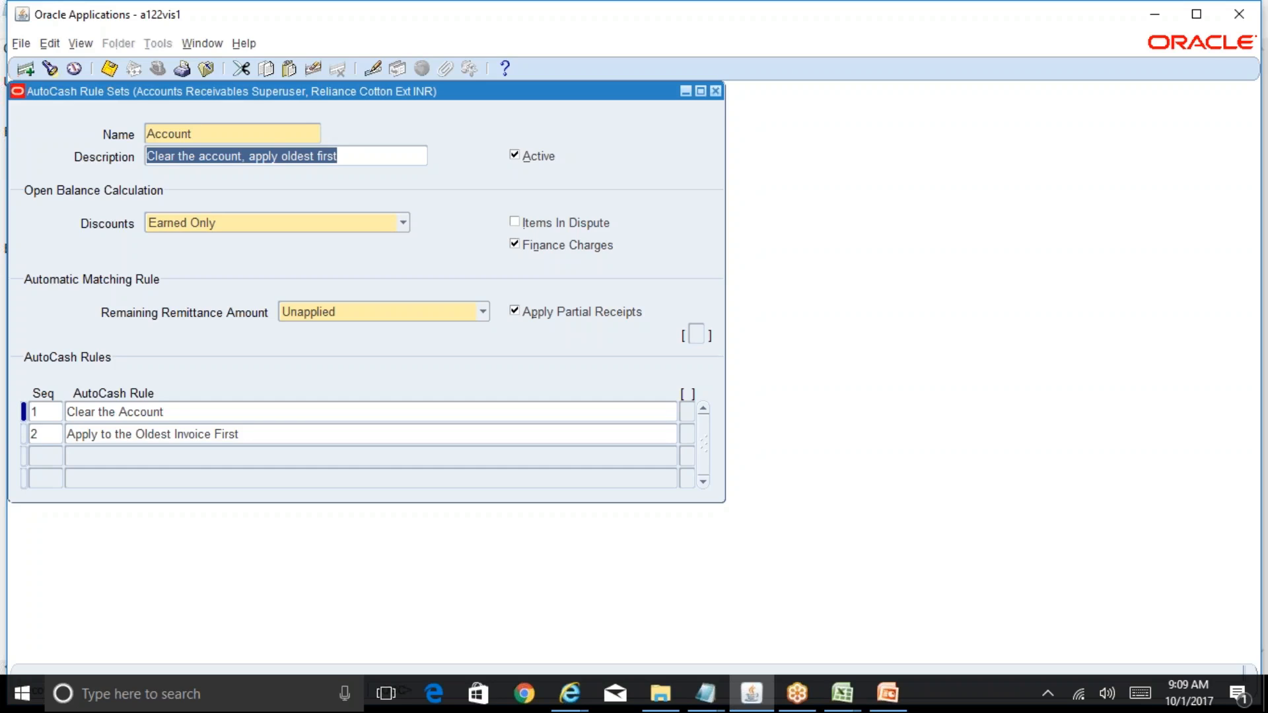
key(Down)
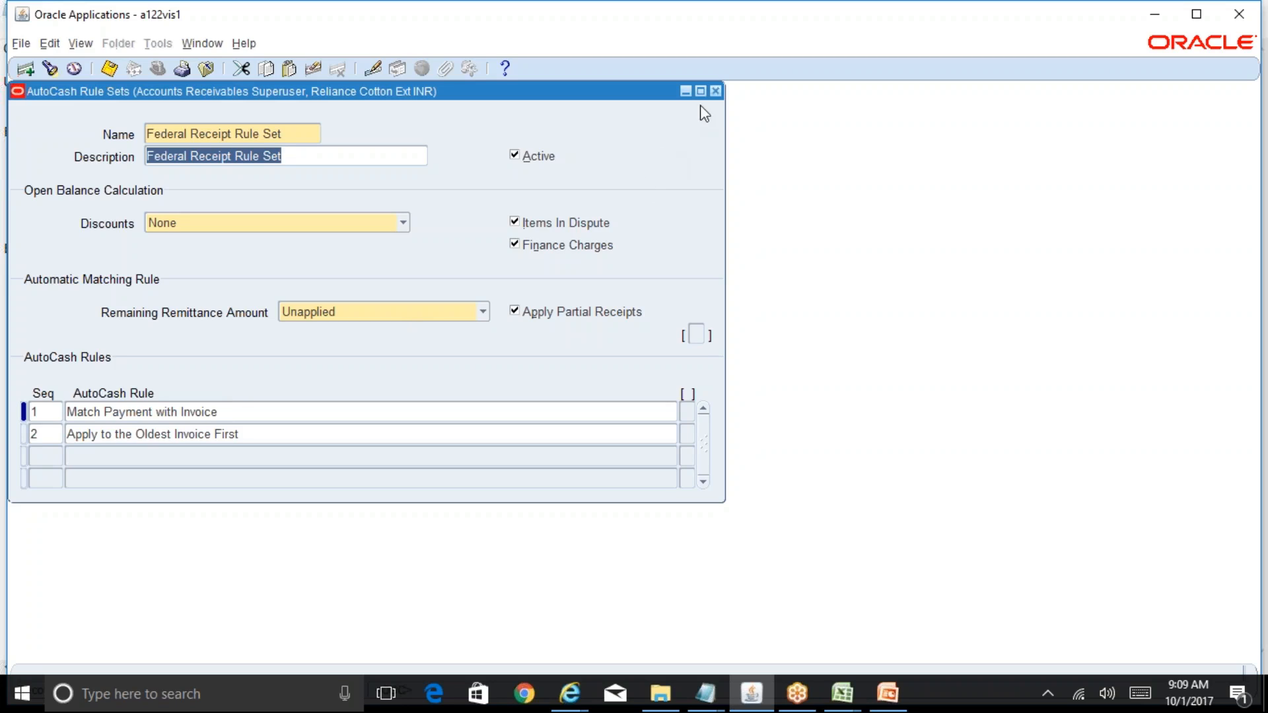
click(716, 91)
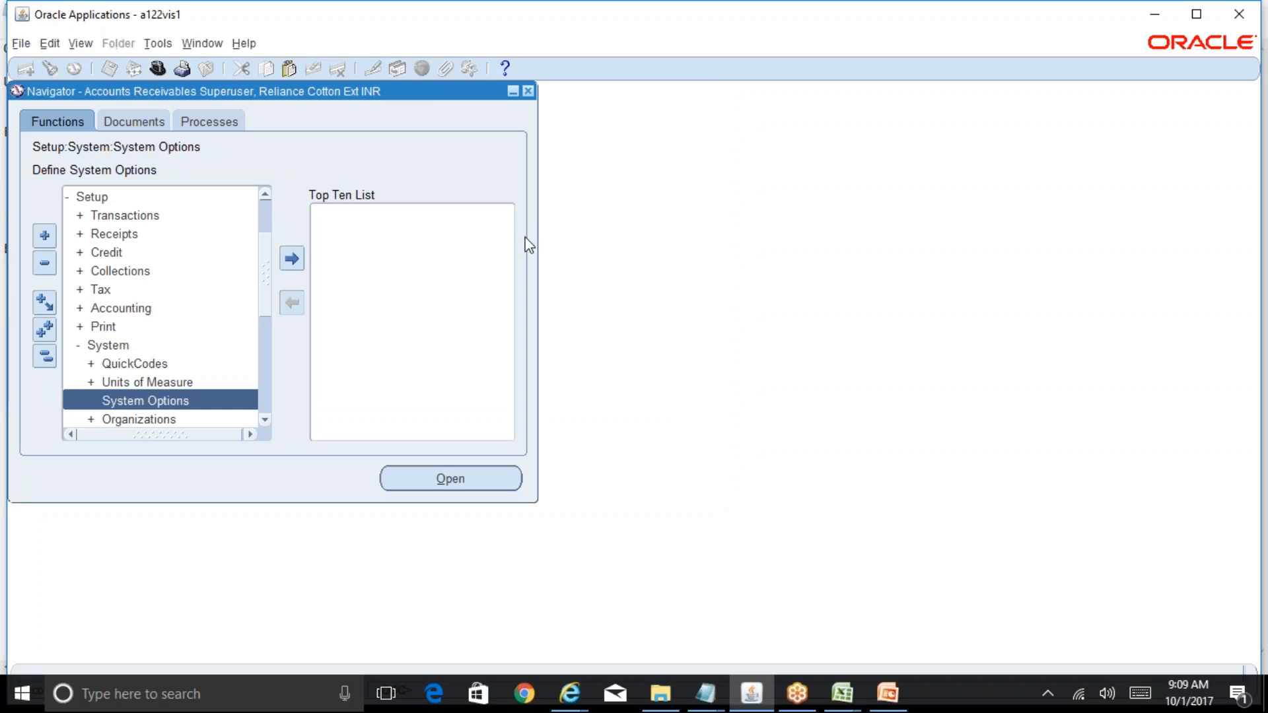
- Reopen Rel Cotton Extraction's System Options, review the Operating Unit and the Miscellaneous settings, and close the form
key(ctrl+l)
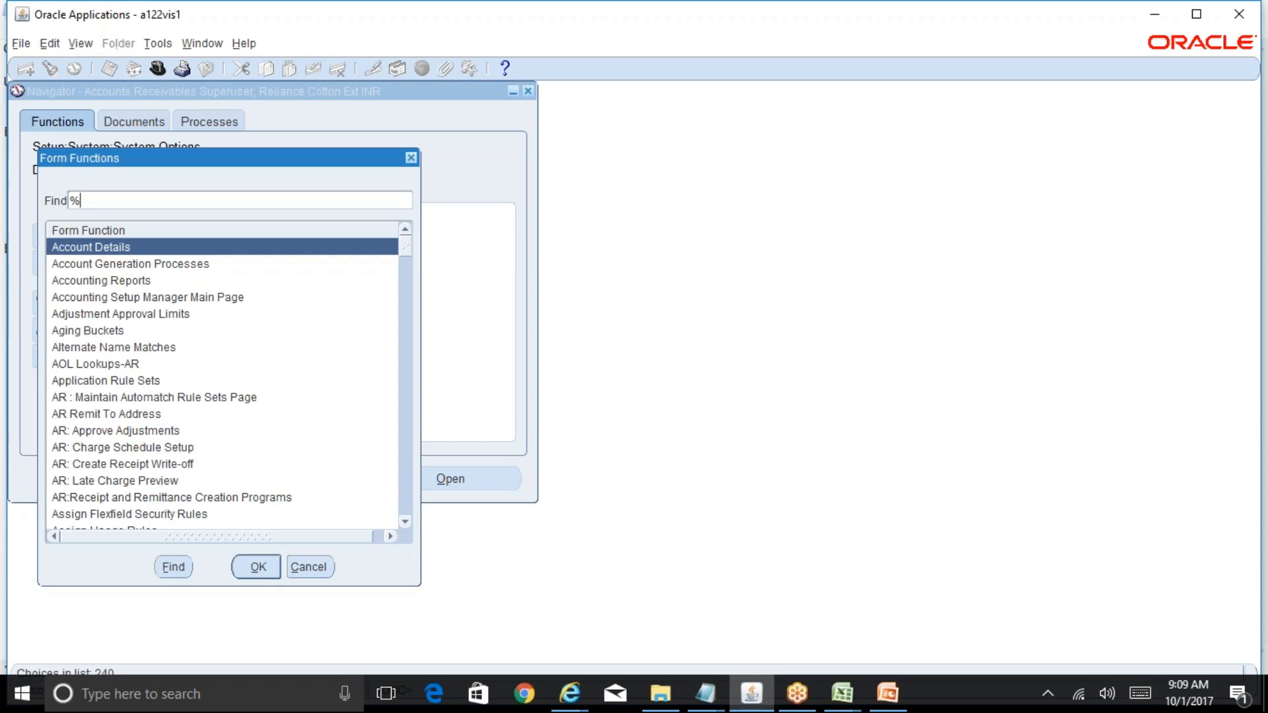
key(Escape)
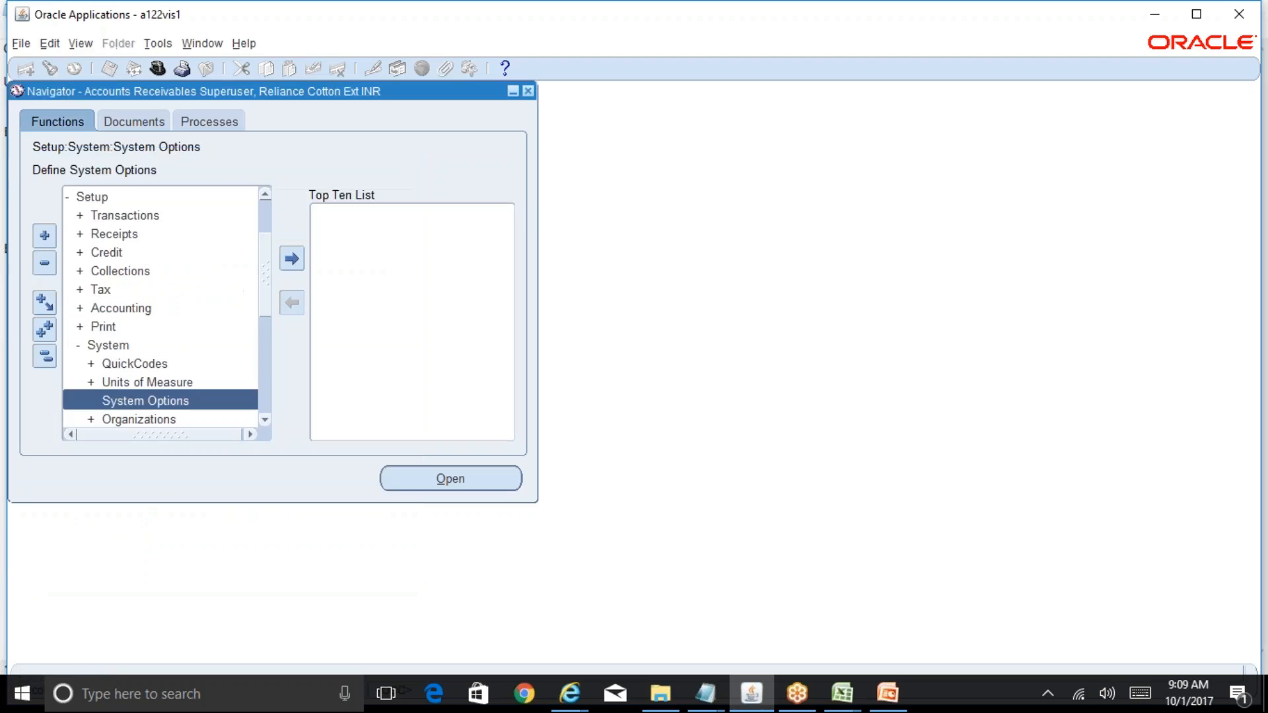
key(Return)
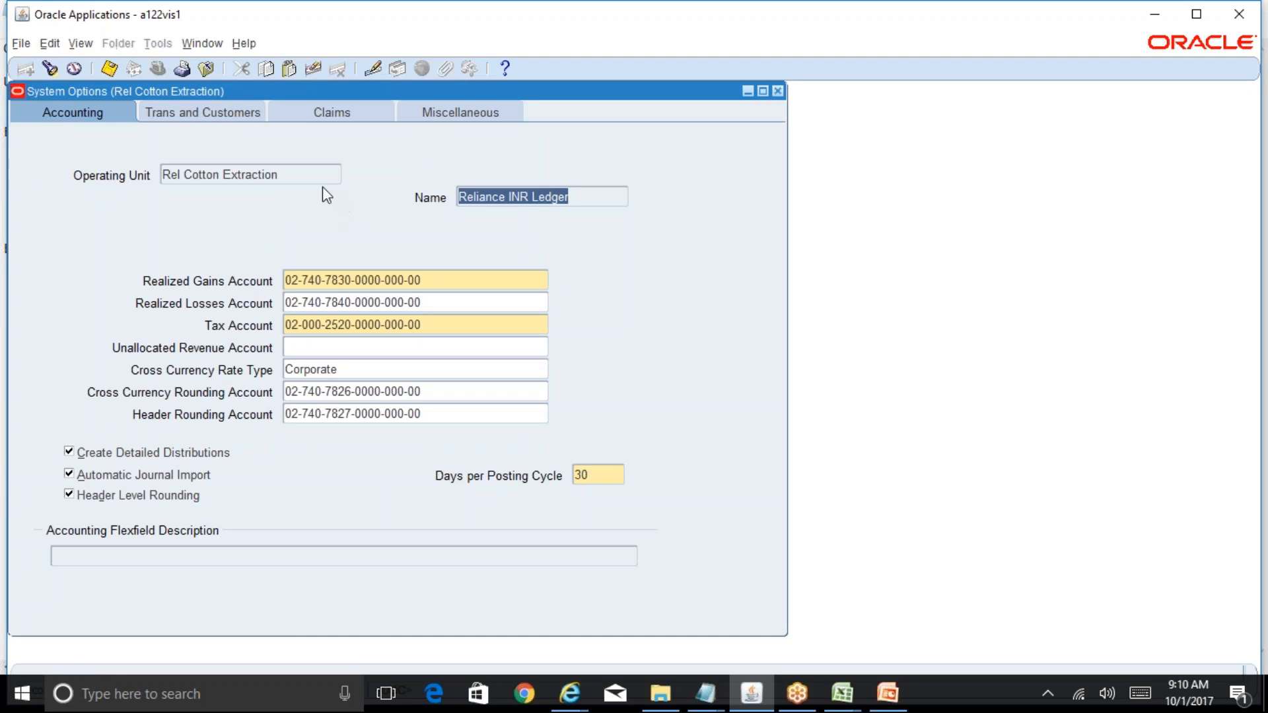
click(305, 174)
key(Tab)
drag(608, 96, 893, 105)
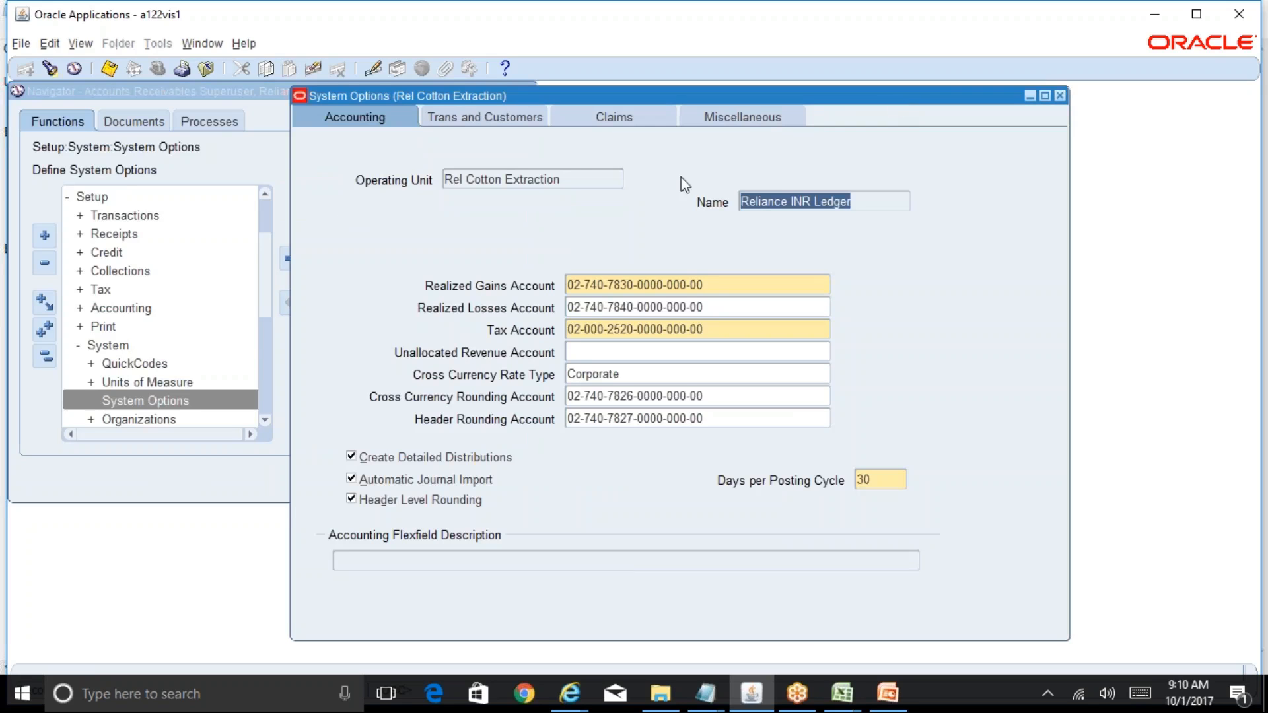
click(569, 179)
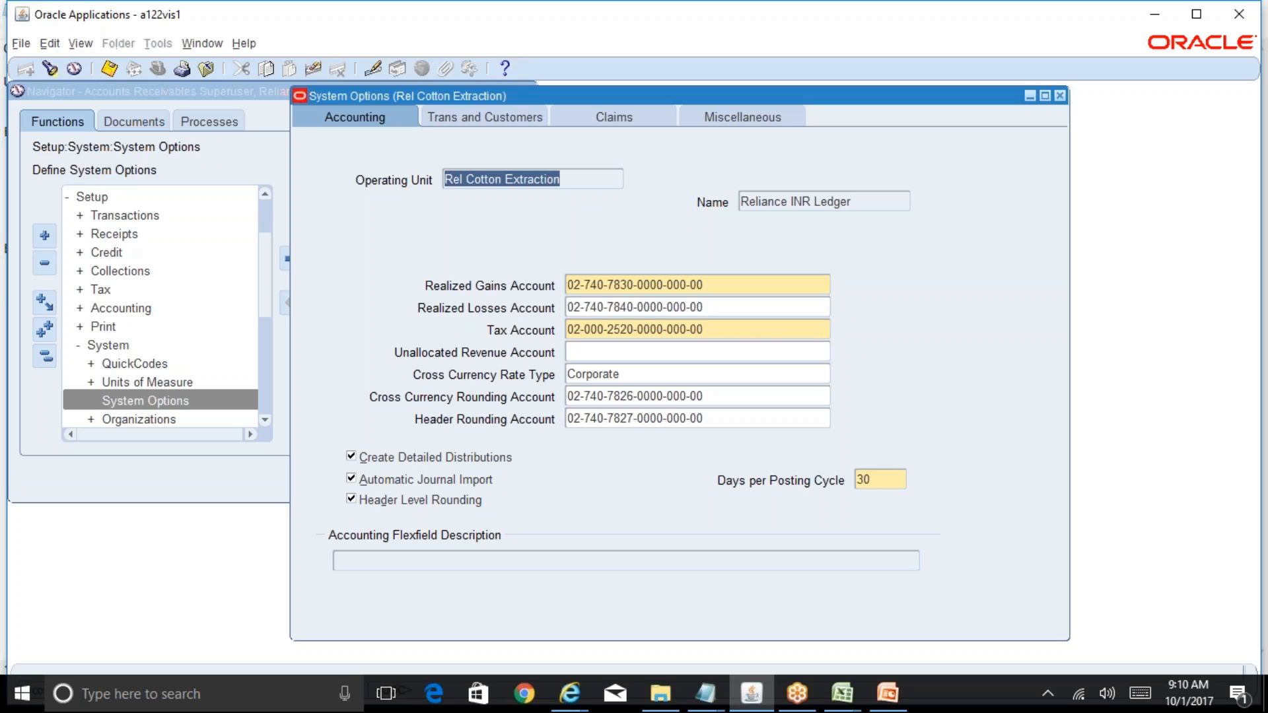
click(761, 118)
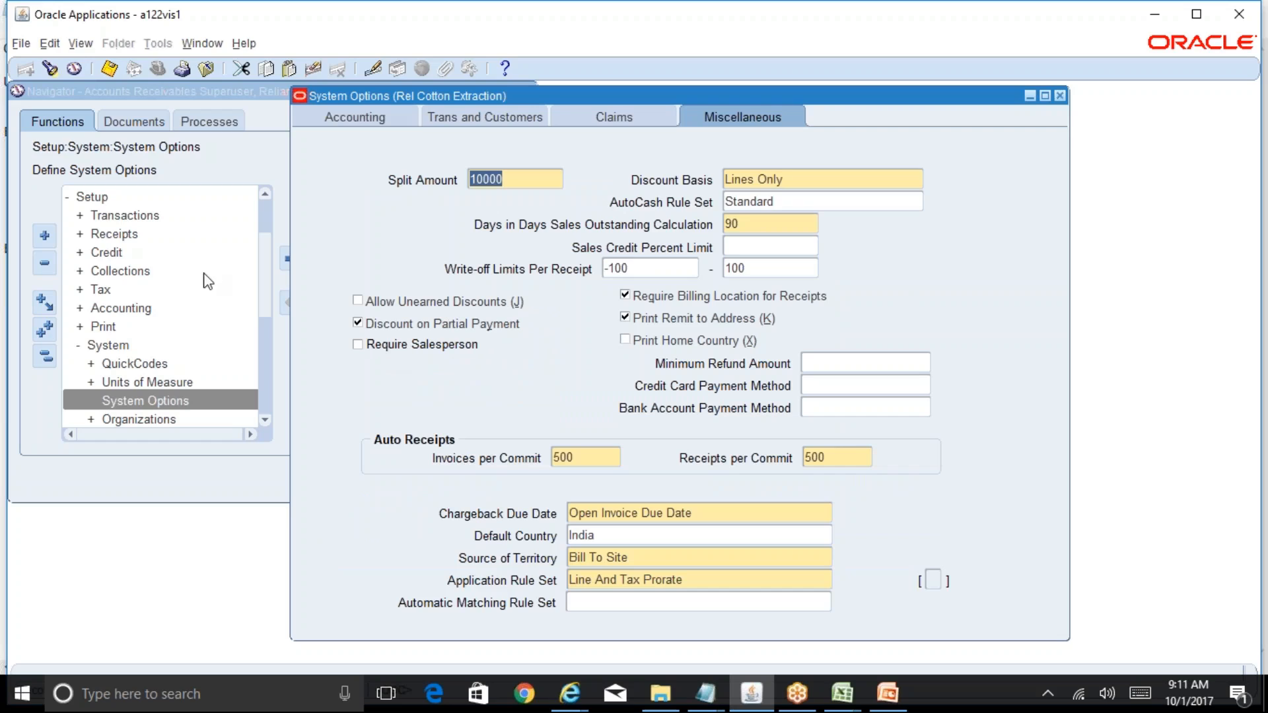
click(1060, 96)
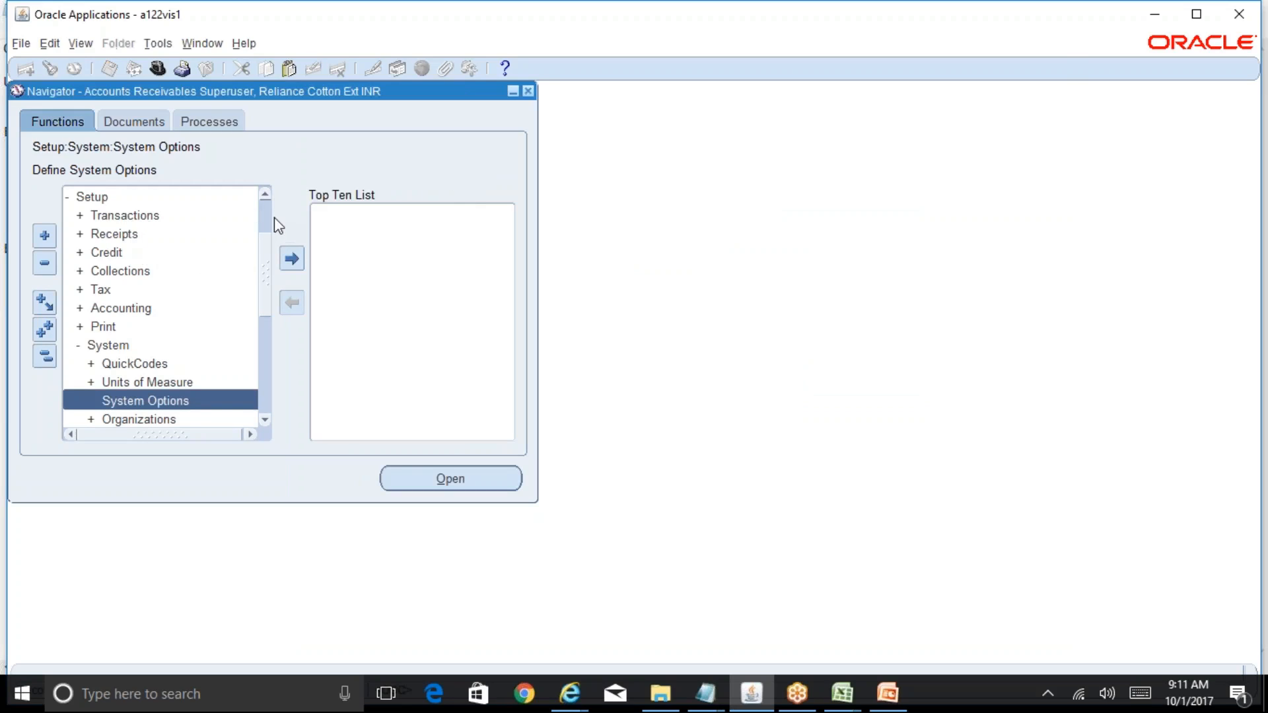
- Open the Transactions form and examine the Salesperson field among its additional details before returning to the main details
scroll(267, 215, up, 2)
double_click(158, 231)
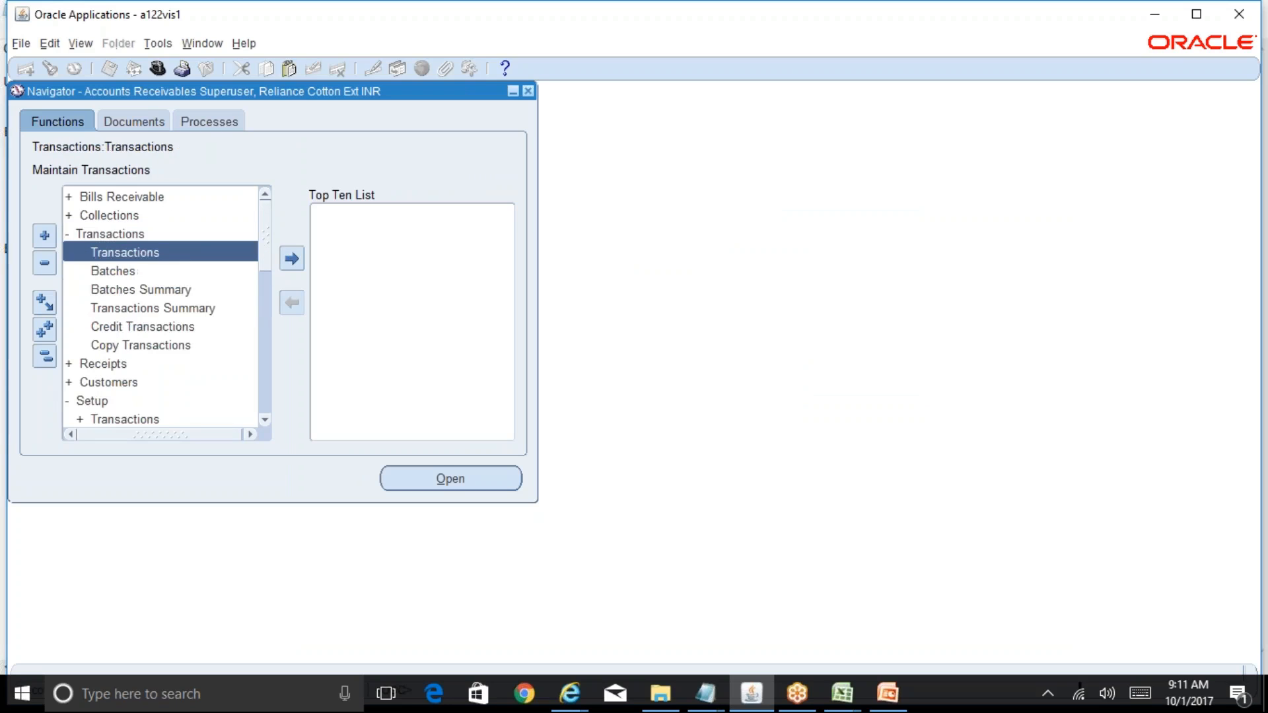
double_click(169, 251)
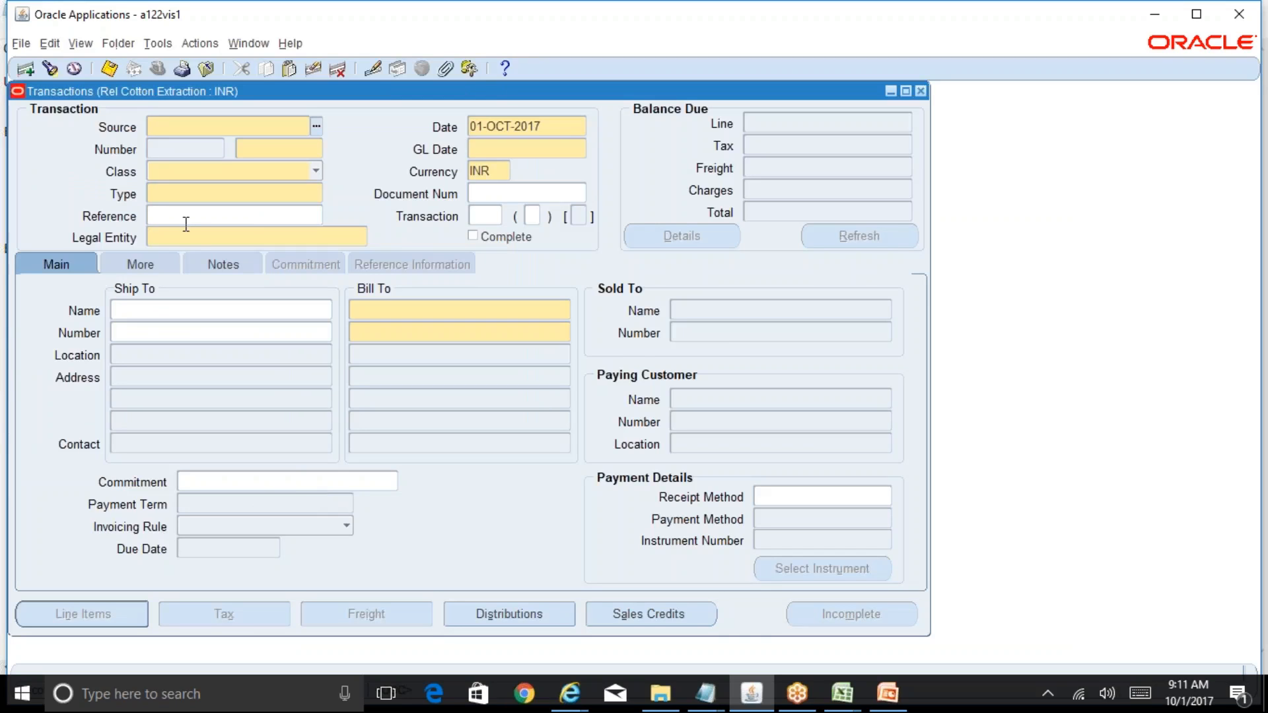
click(158, 265)
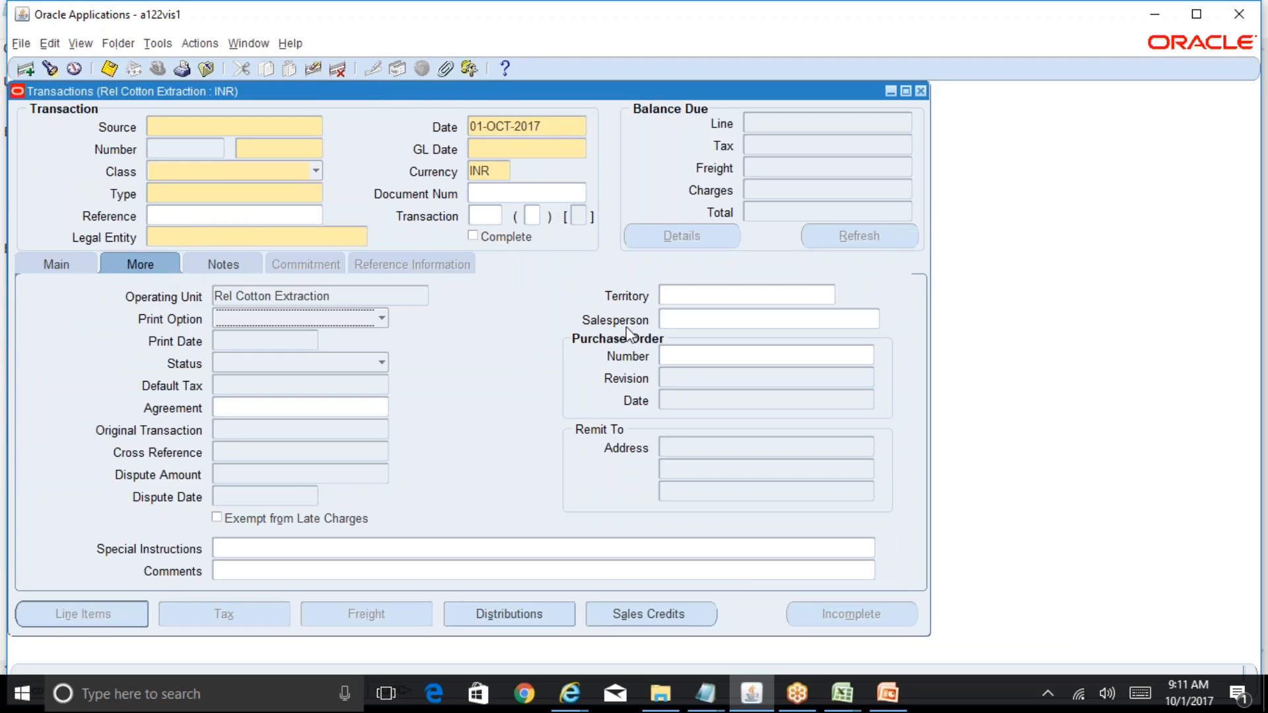
click(755, 320)
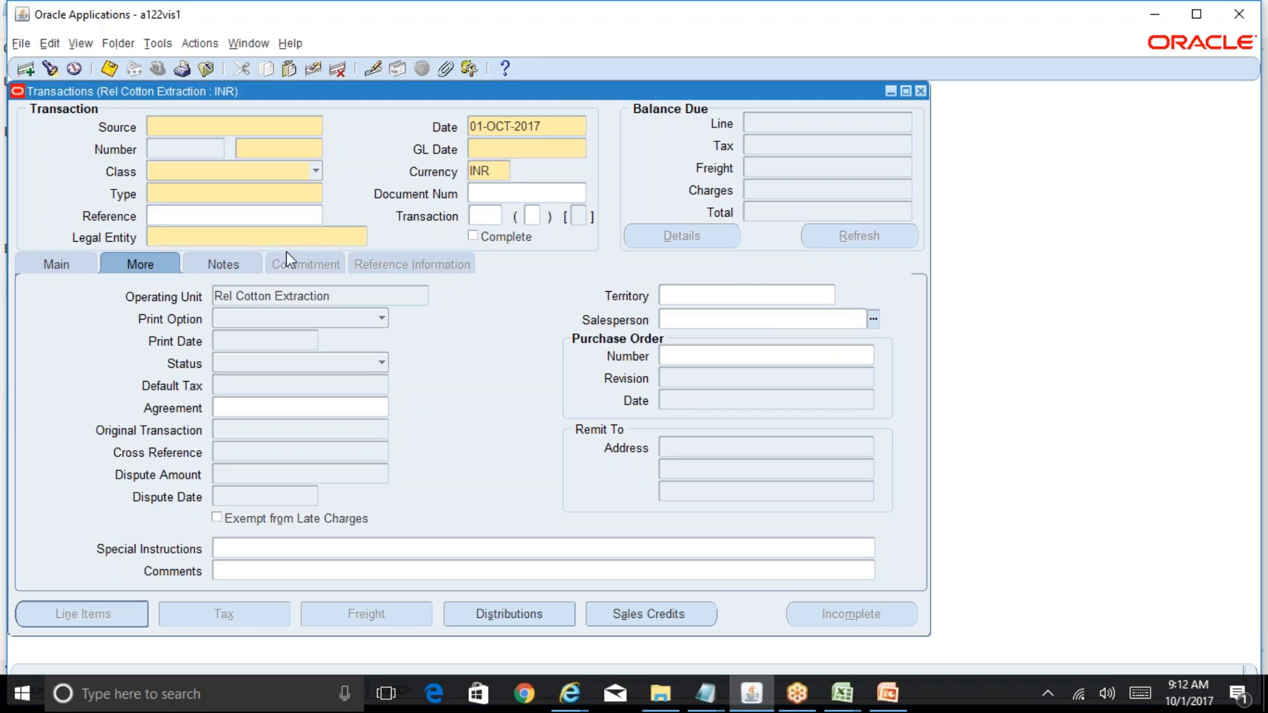
click(79, 266)
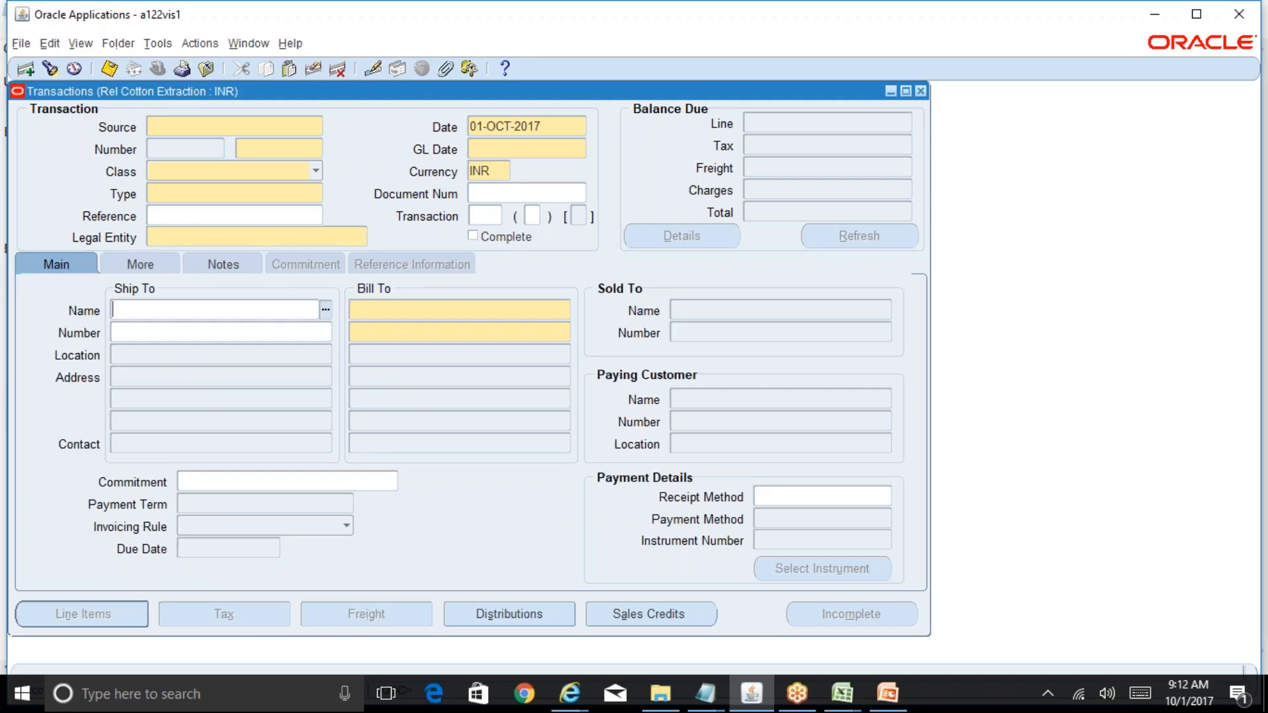
- Switch to the BR100_Financials_AR workbook in Excel, review the AR-1.4 Defining AutoAccounting sheet and return to the Overview sheet
mouse_move(836, 705)
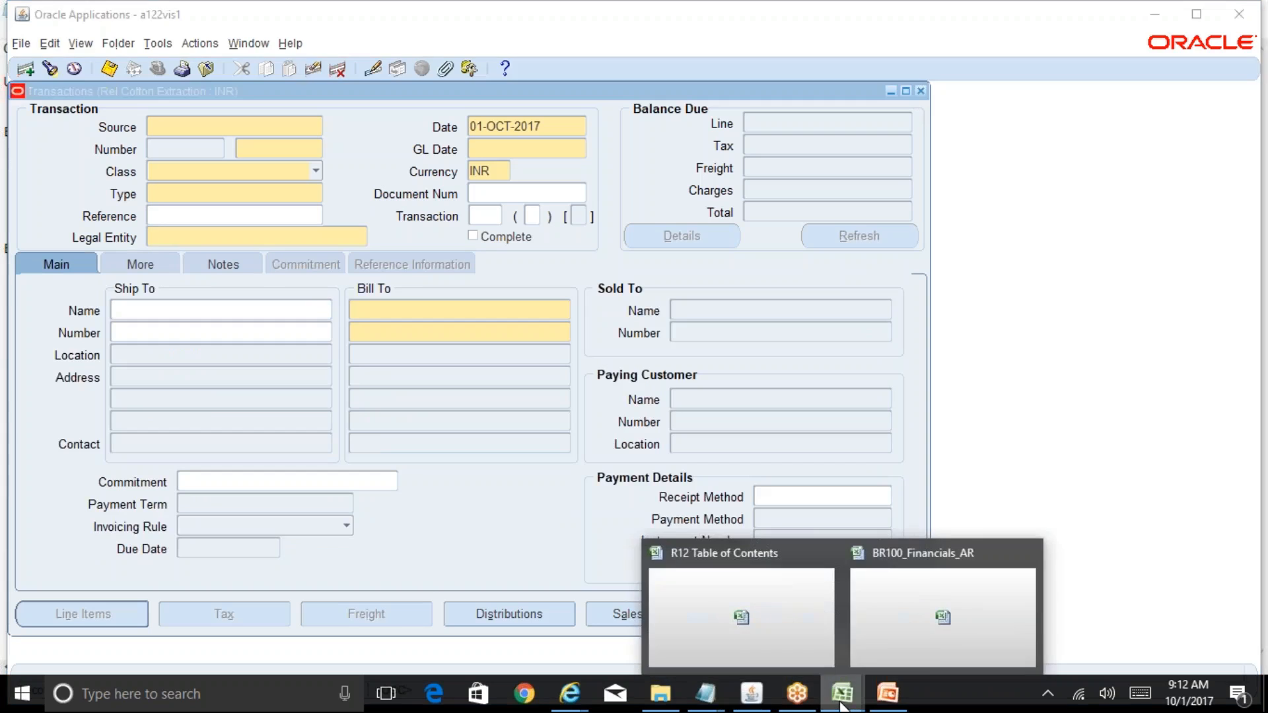
click(930, 649)
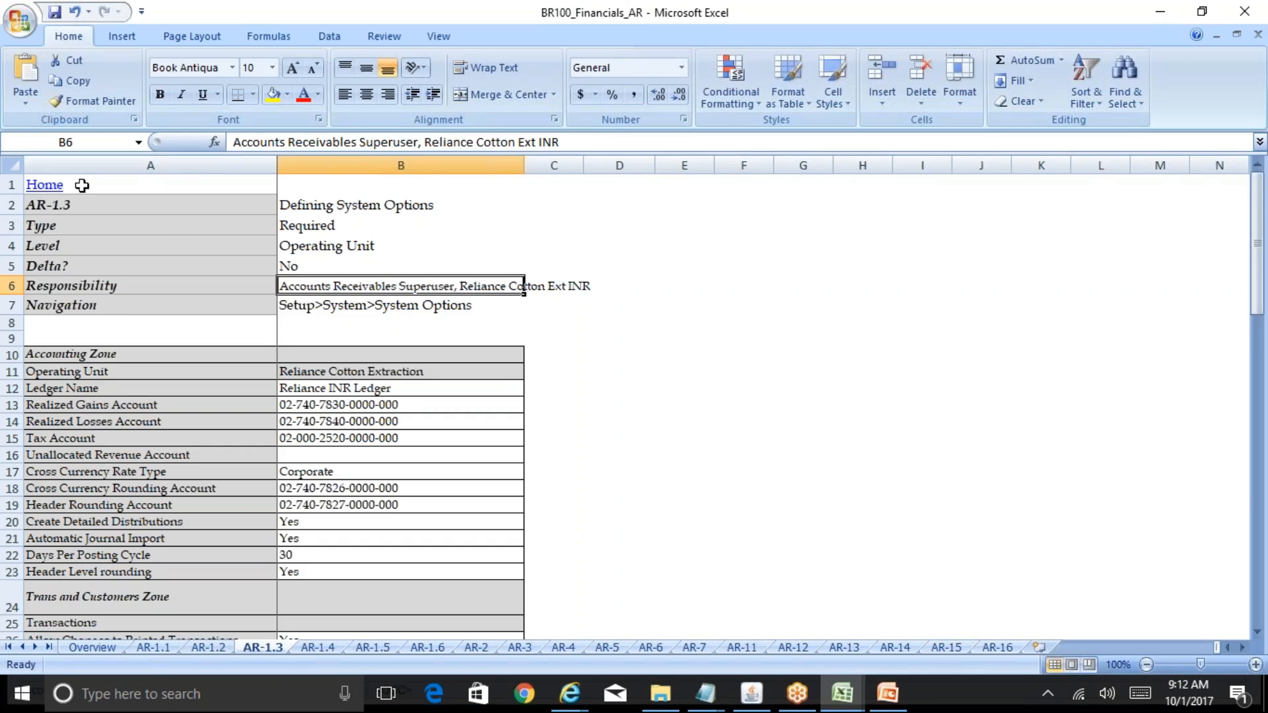
click(47, 186)
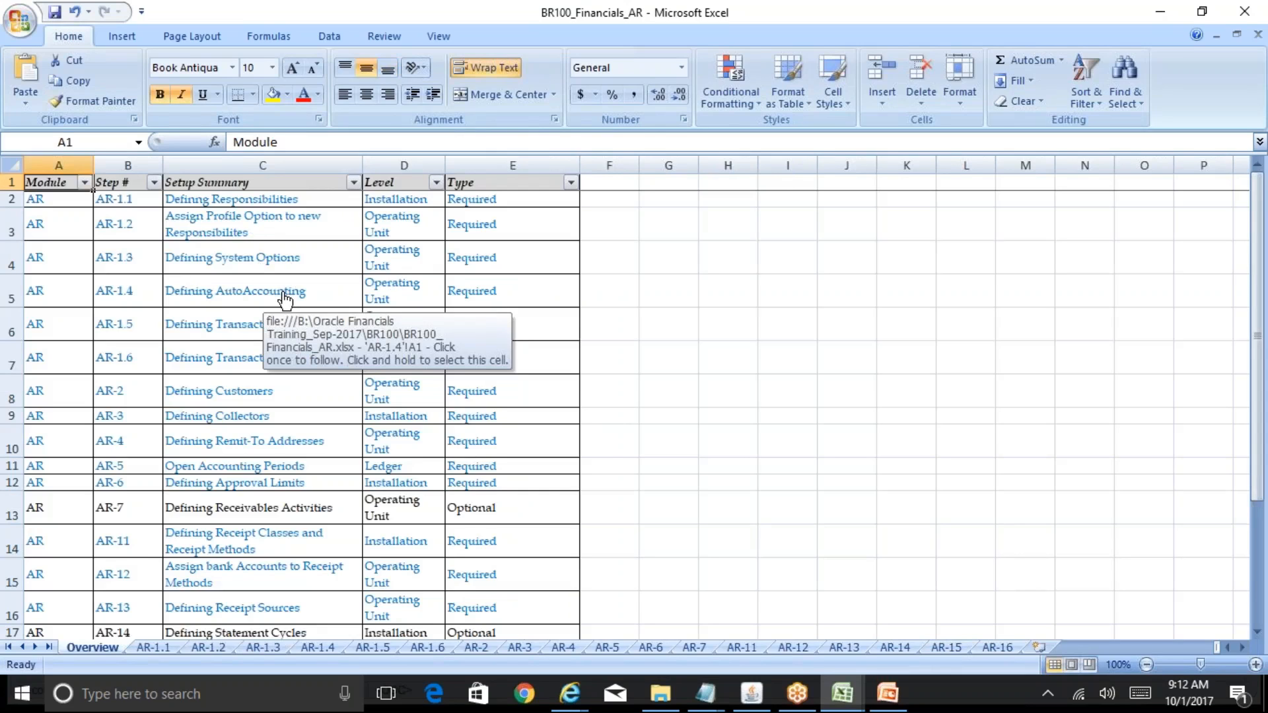
click(285, 298)
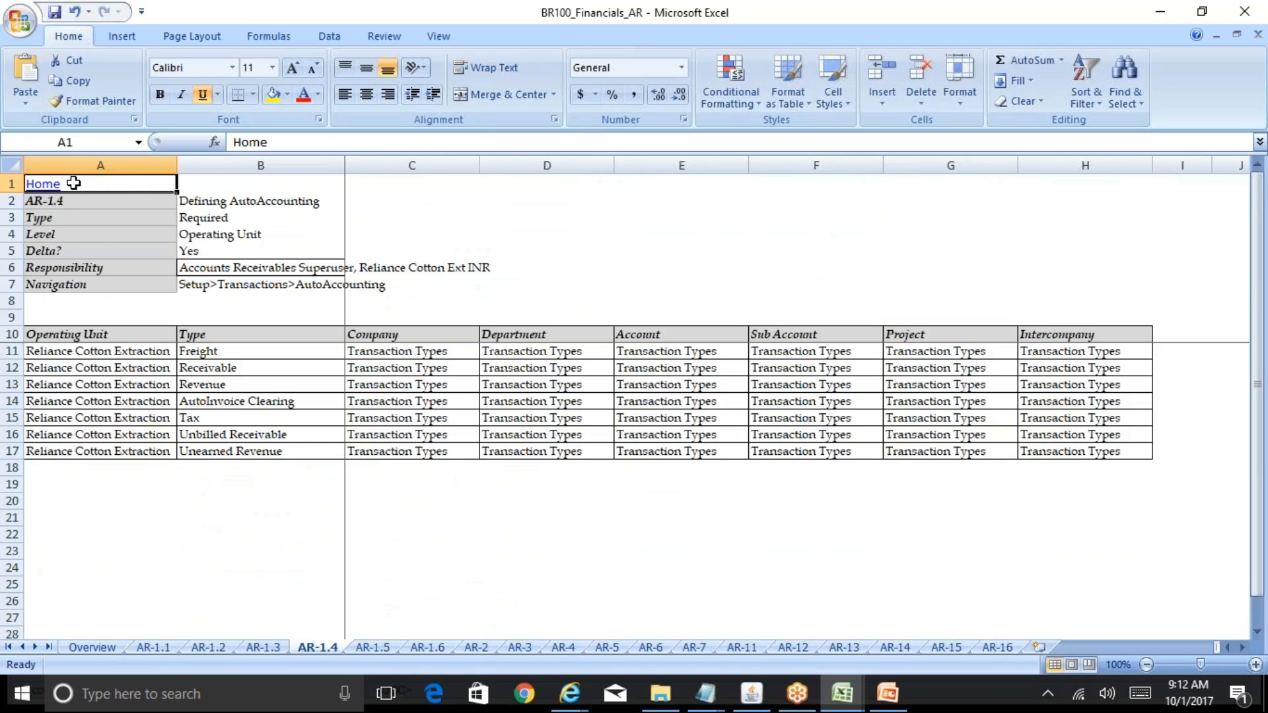
click(50, 187)
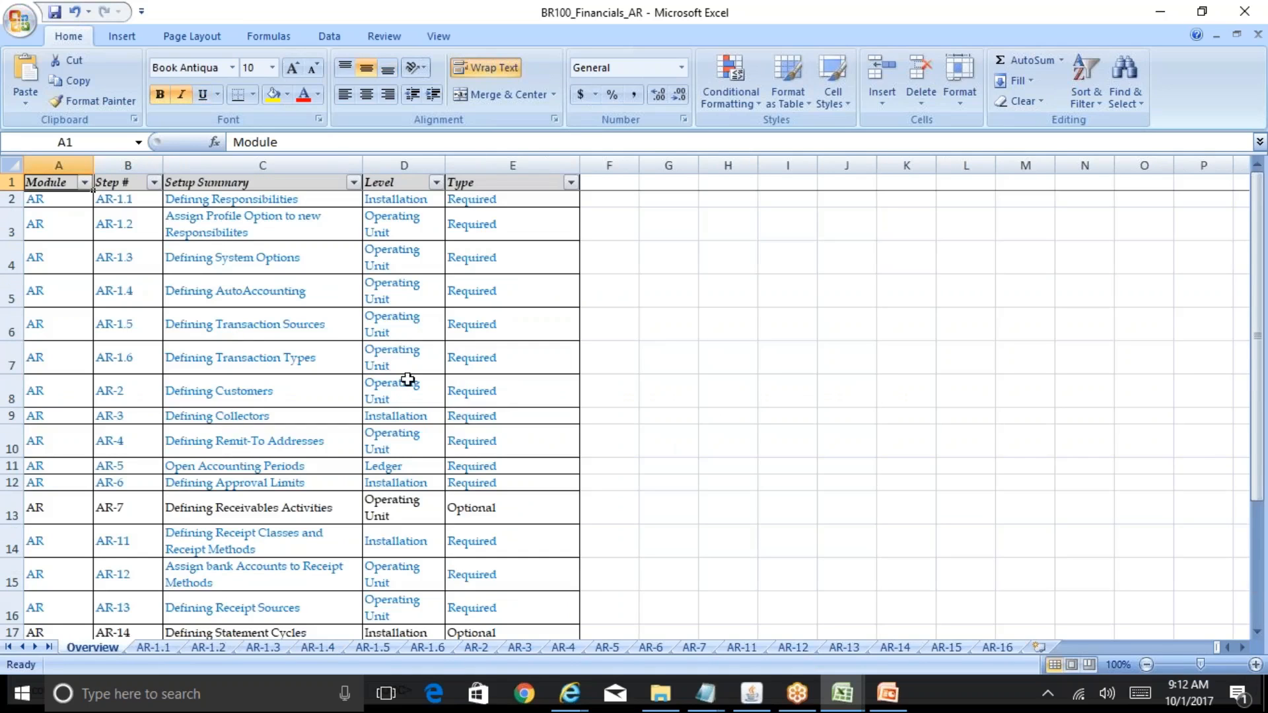
- Switch to Oracle Applications and close the Transactions form, confirming the closure
click(753, 700)
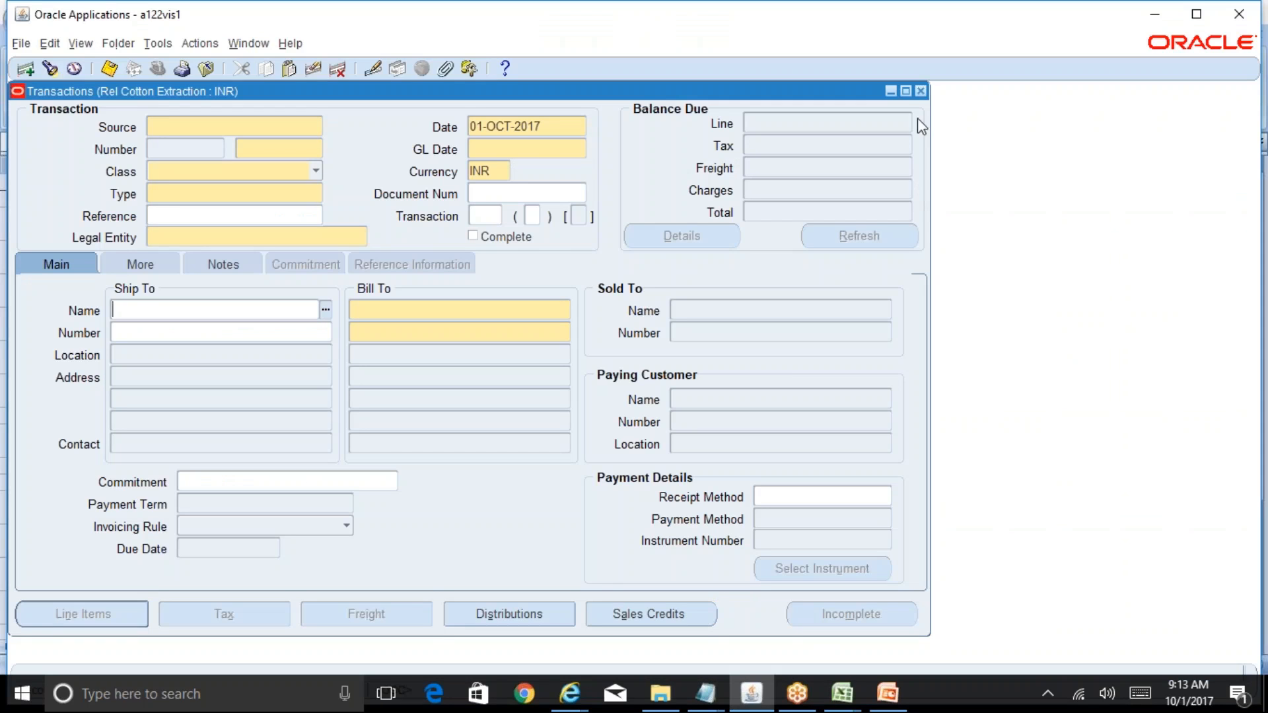
click(920, 90)
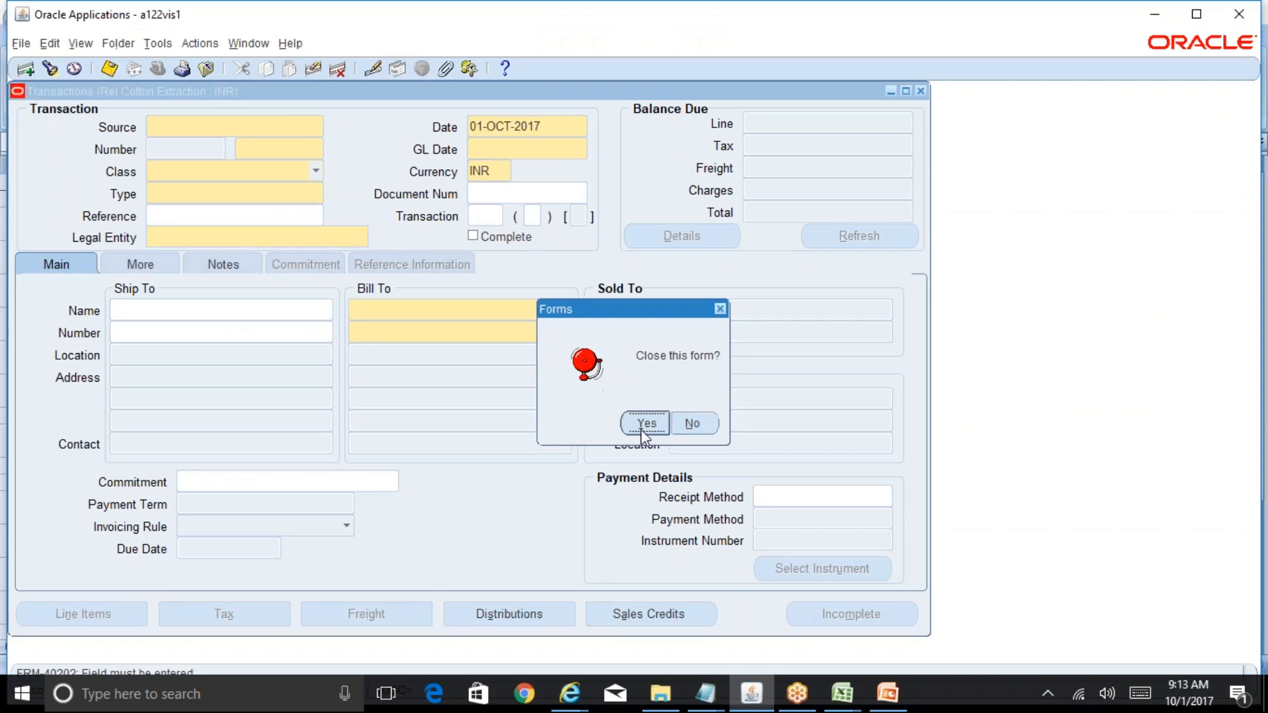
click(642, 426)
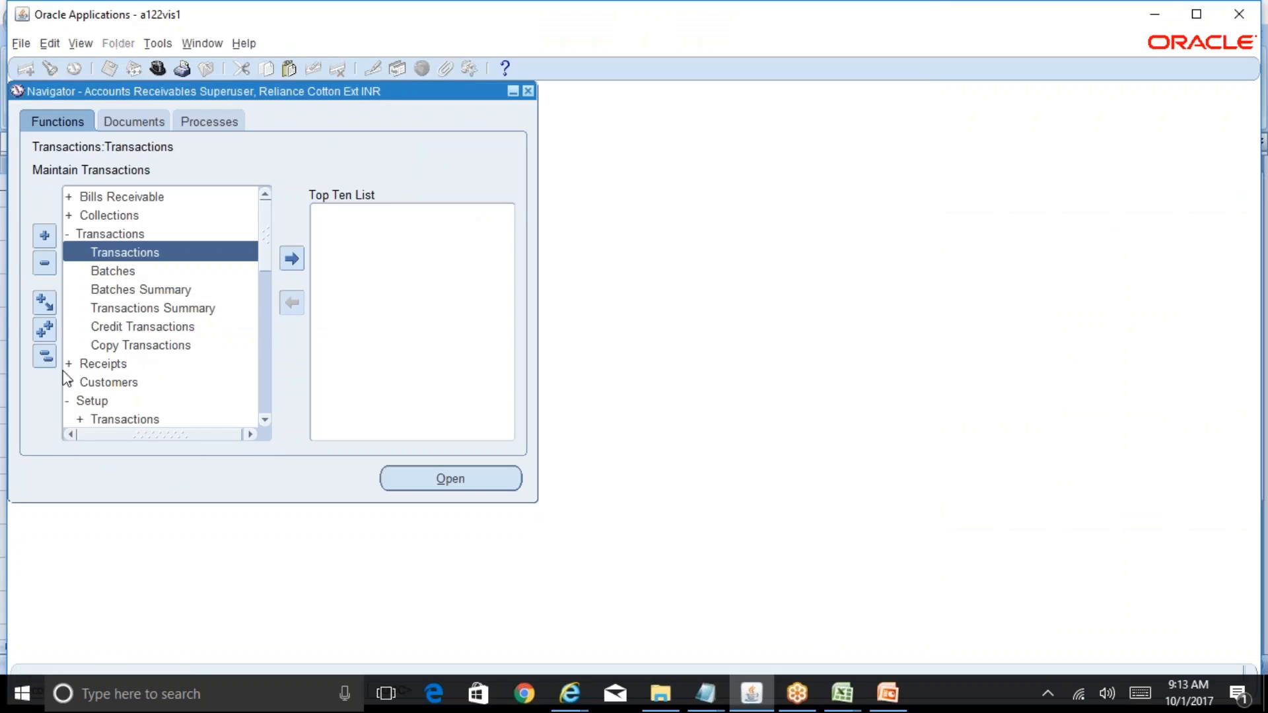
- Collapse the Navigator tree, expand Setup and System, and add System Options to the Top Ten List
click(44, 356)
click(99, 291)
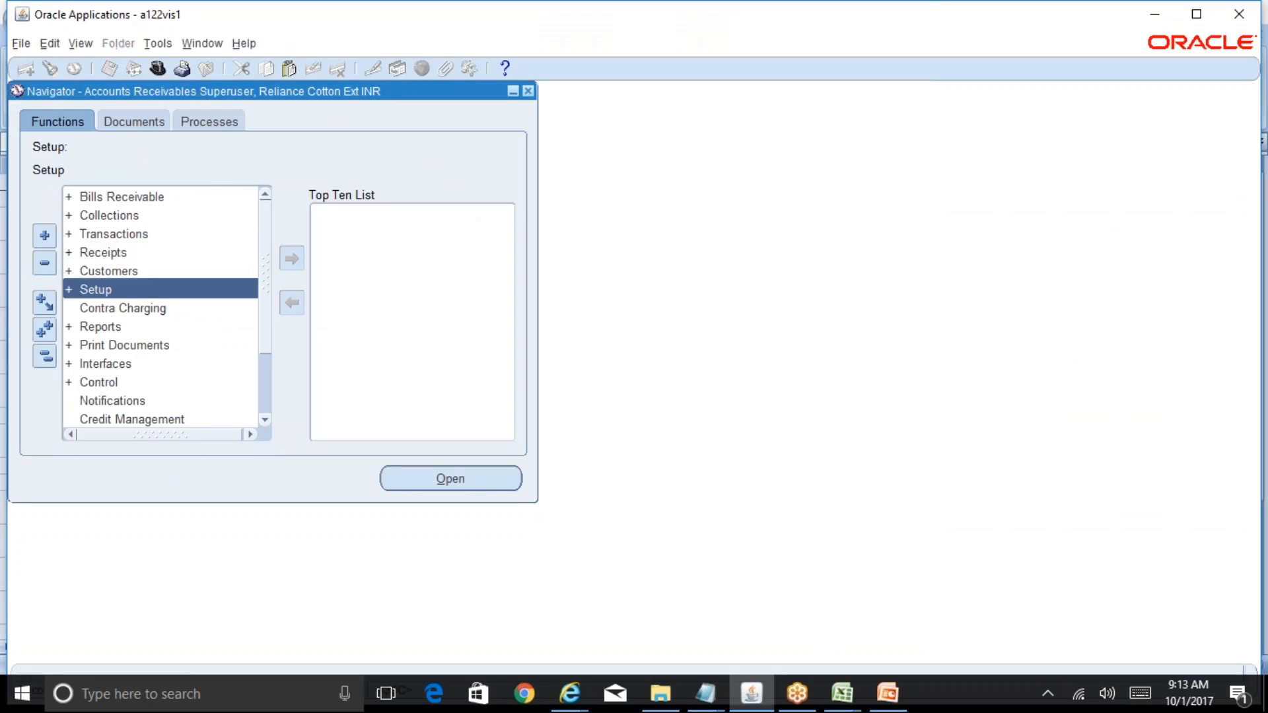
key(Return)
key(Down)
key(Down)
key(Down)
key(Down)
key(Down)
key(Down)
key(Down)
key(Down)
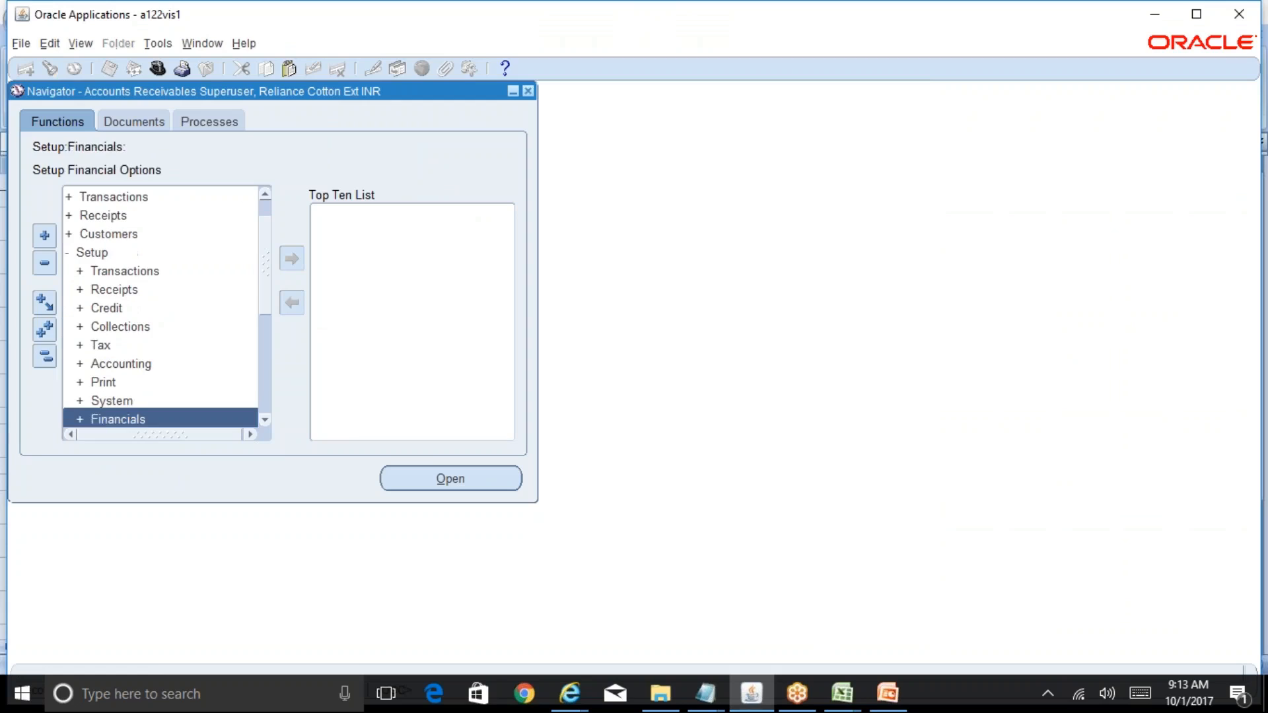
key(Up)
key(Return)
key(Down)
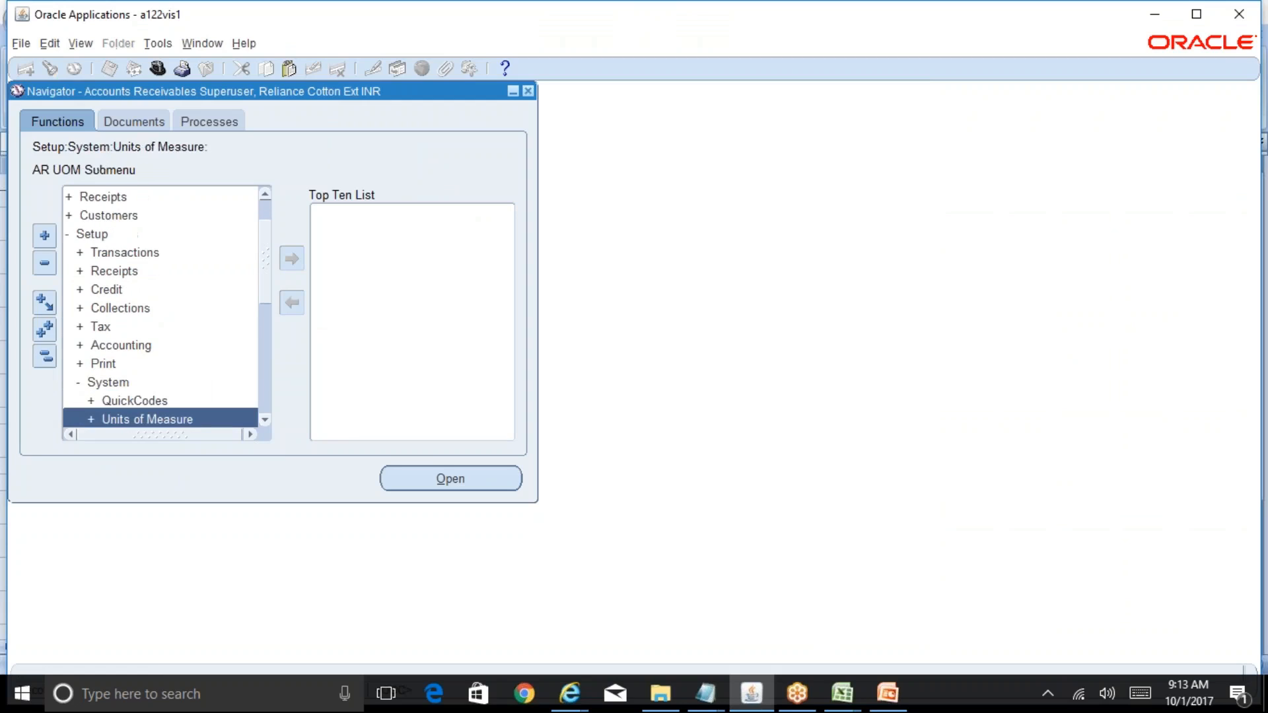
key(Down)
click(298, 260)
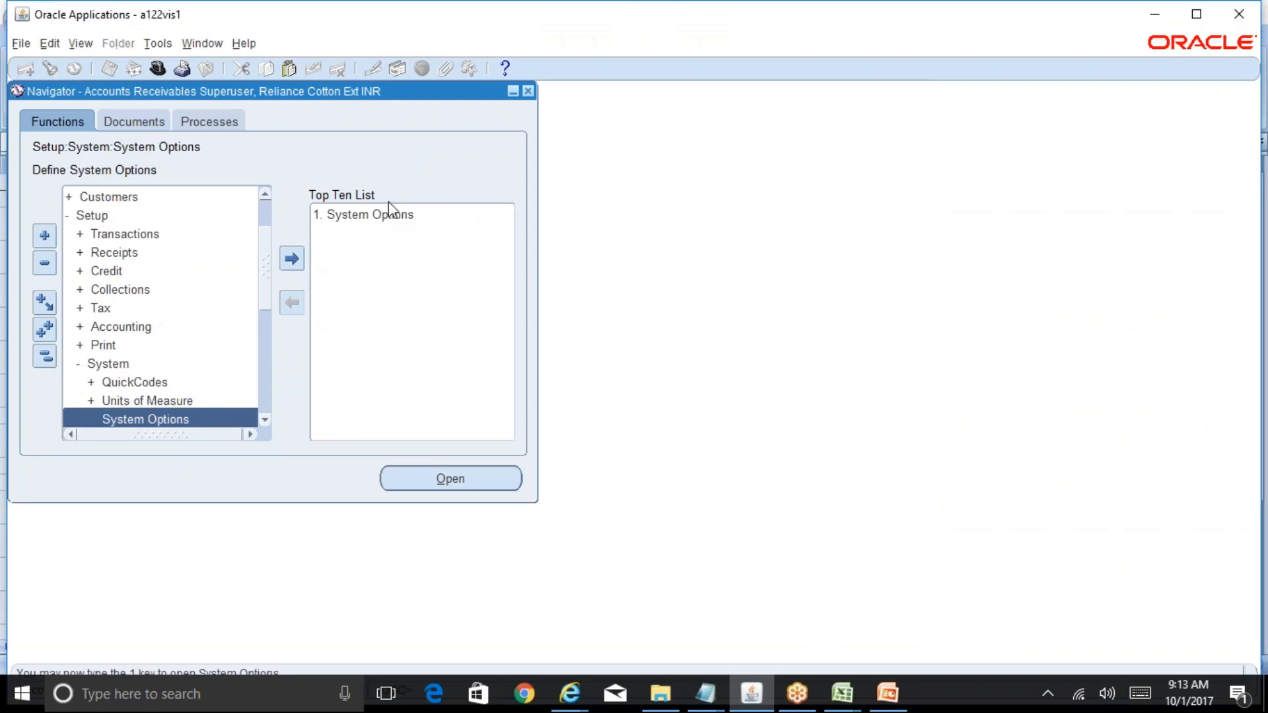
- Open System Options from the Top Ten List, review the Miscellaneous and Claims settings, and close the form
double_click(398, 214)
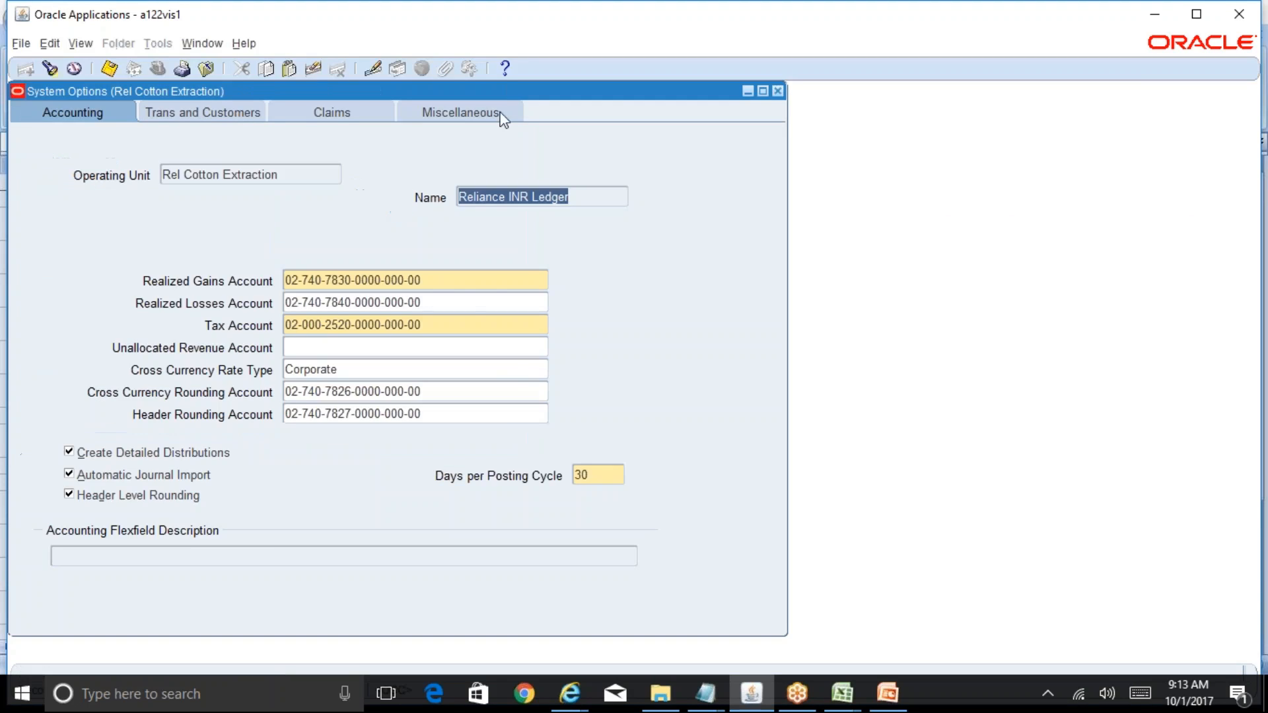
click(503, 113)
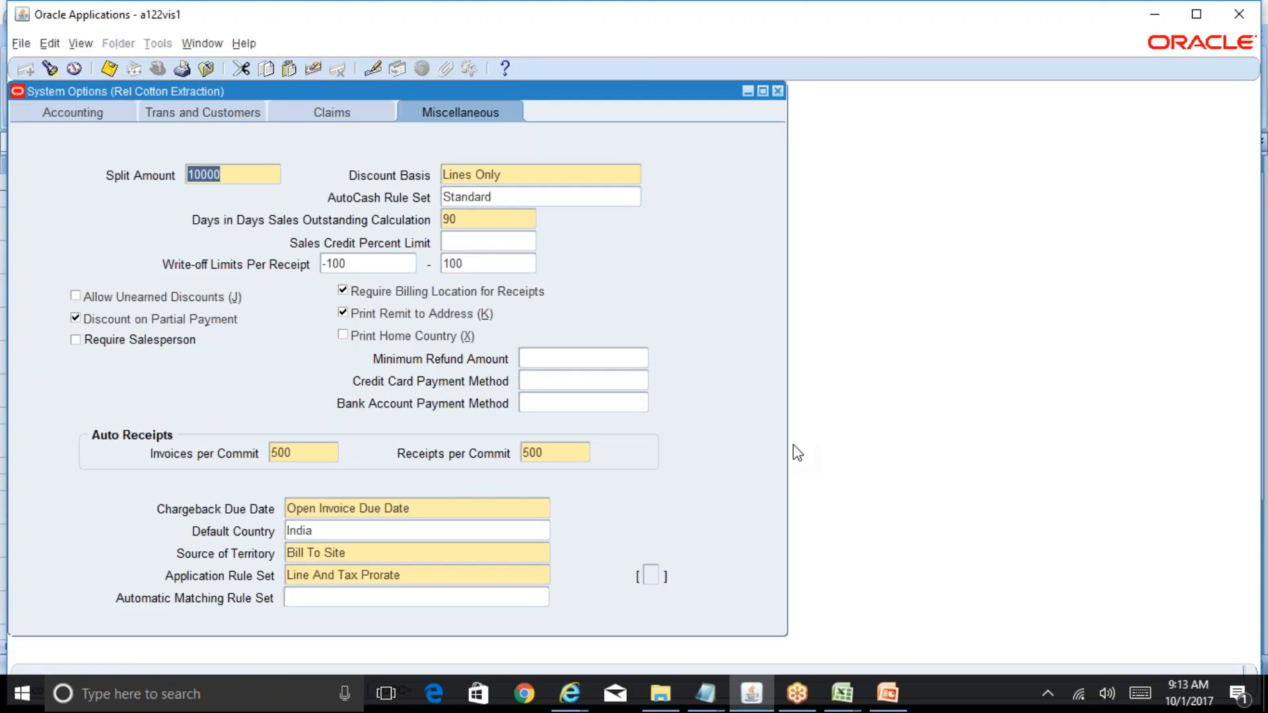
click(351, 111)
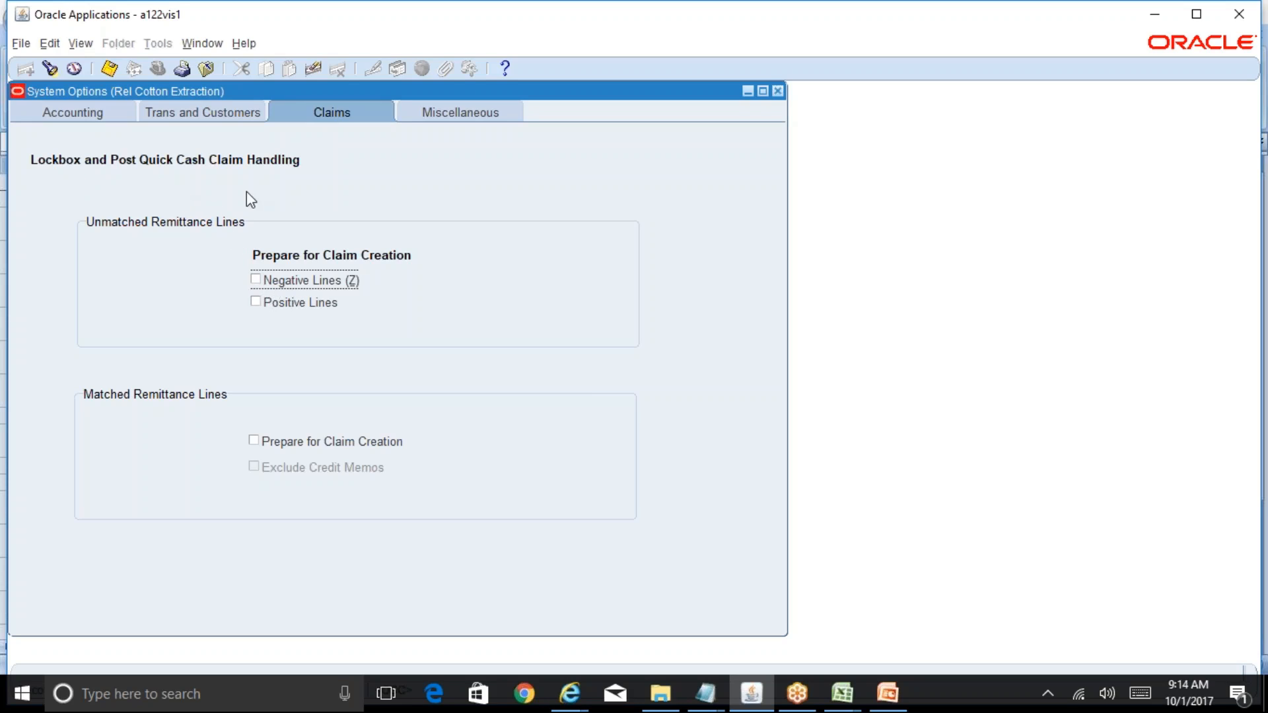
click(776, 90)
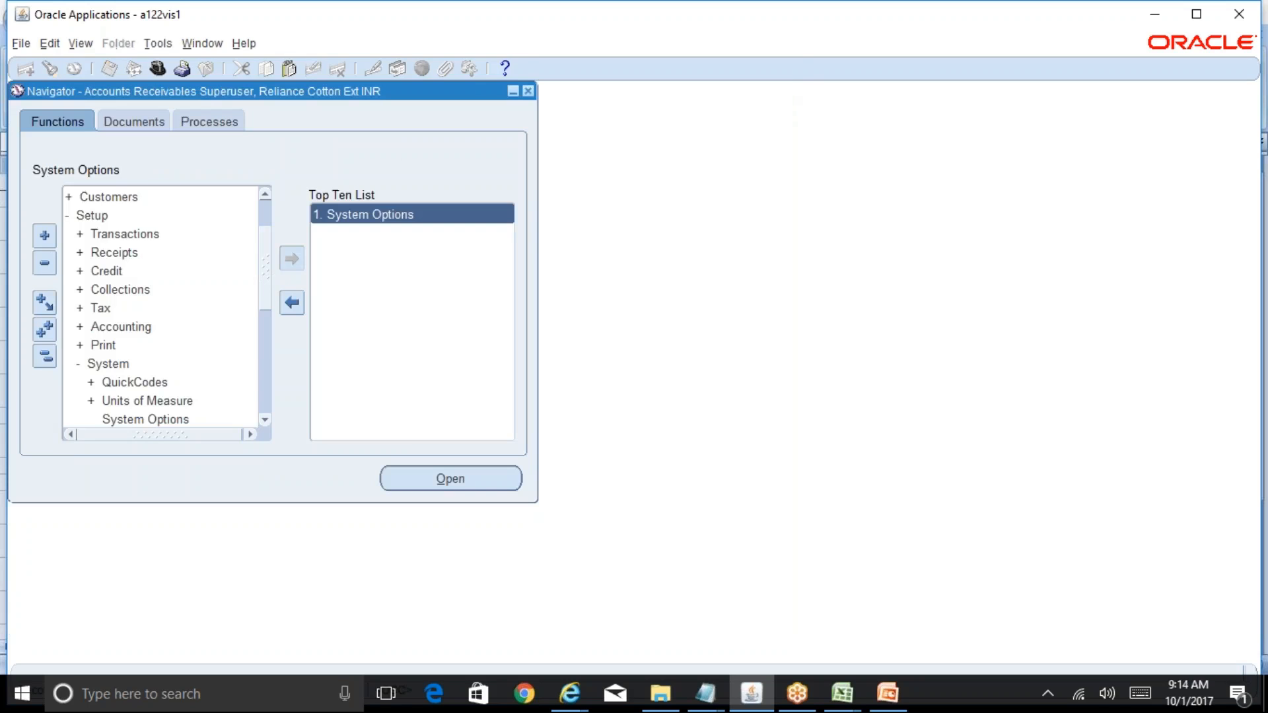
- Collapse the Navigator tree and search the form functions for %auto%
click(45, 357)
key(ctrl+f)
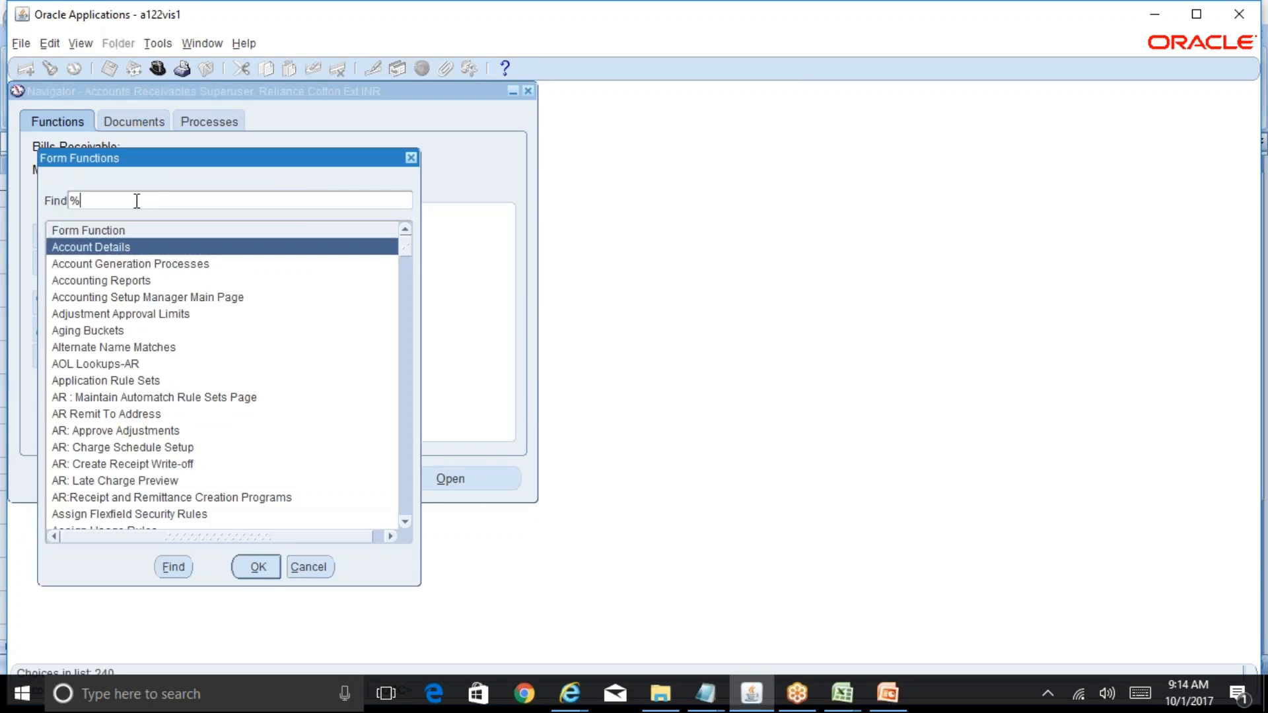
text(auto%)
key(Return)
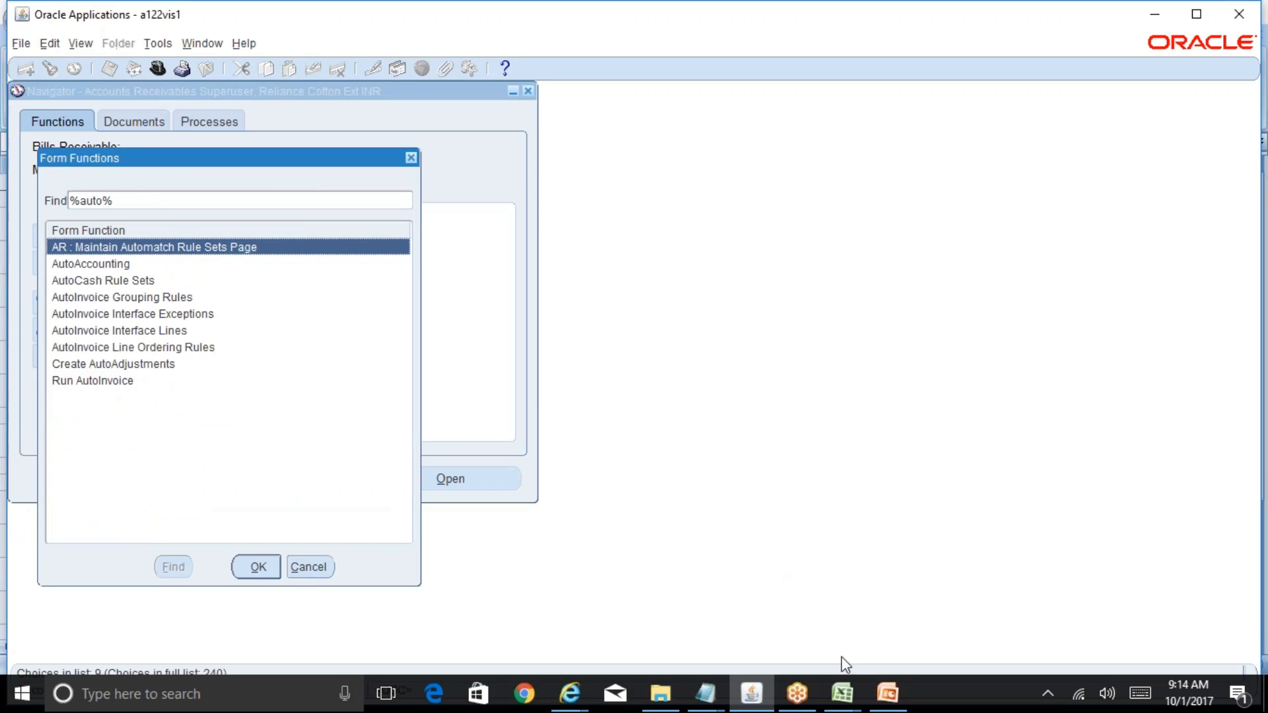
- Check the R12 Table of Contents workbook in Excel and the Oracle Financials Training_Sep-2017 folder in File Explorer, and return to Oracle Applications
mouse_move(847, 688)
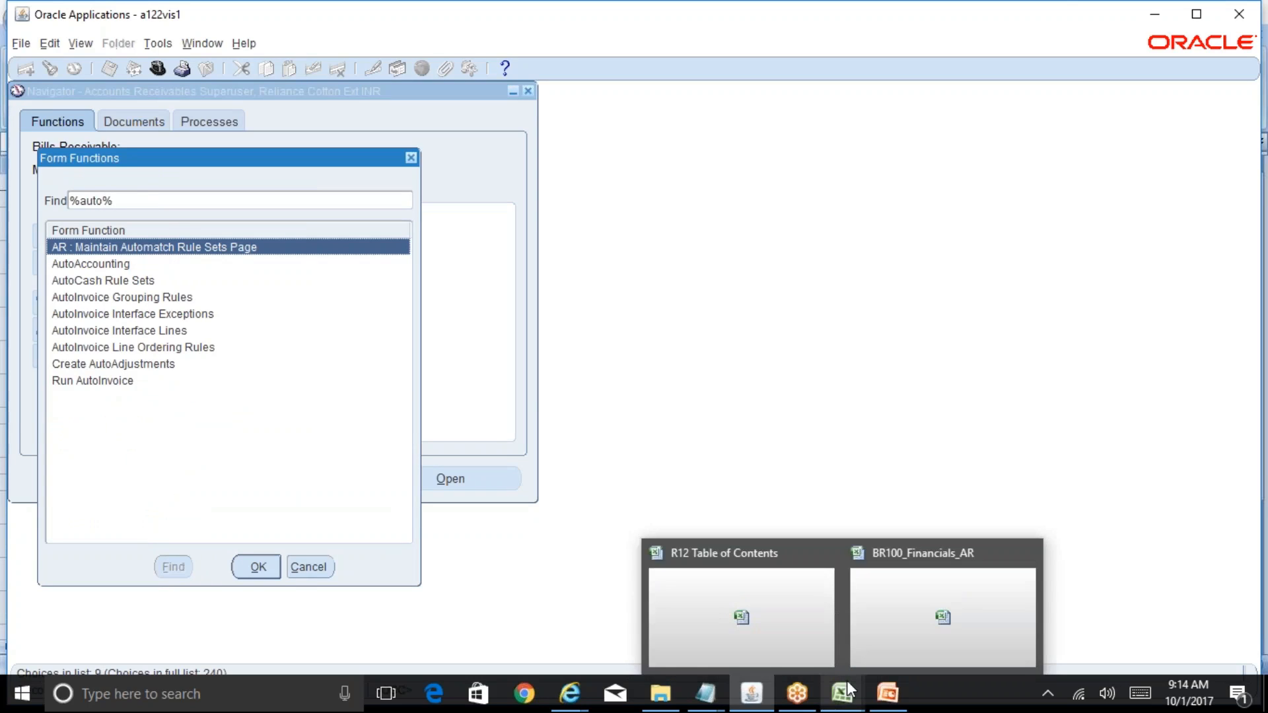
click(793, 622)
click(129, 649)
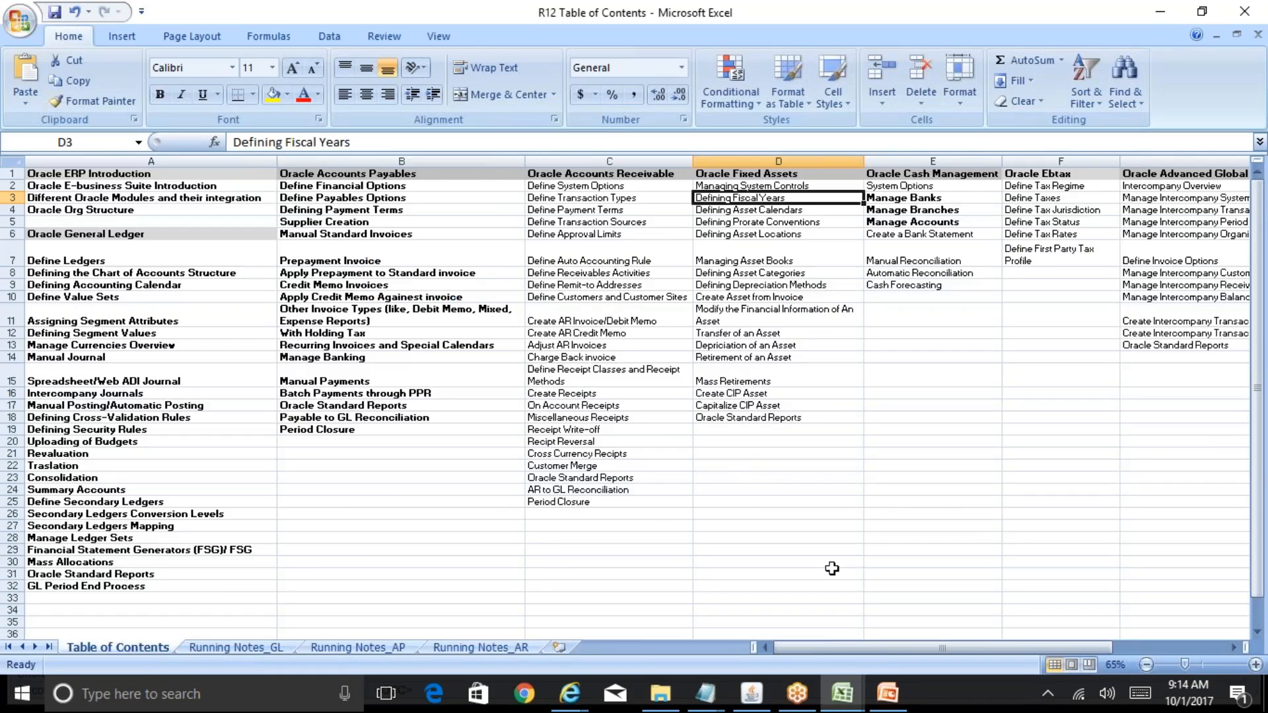
click(660, 693)
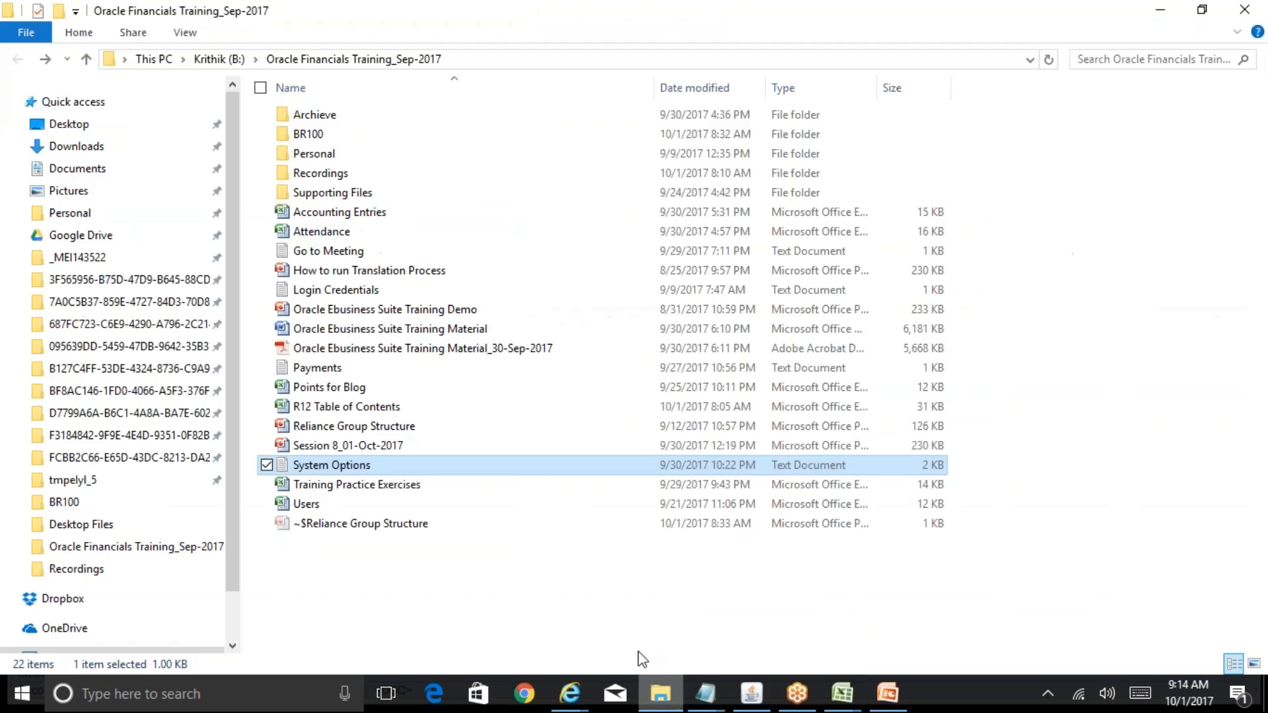
click(751, 693)
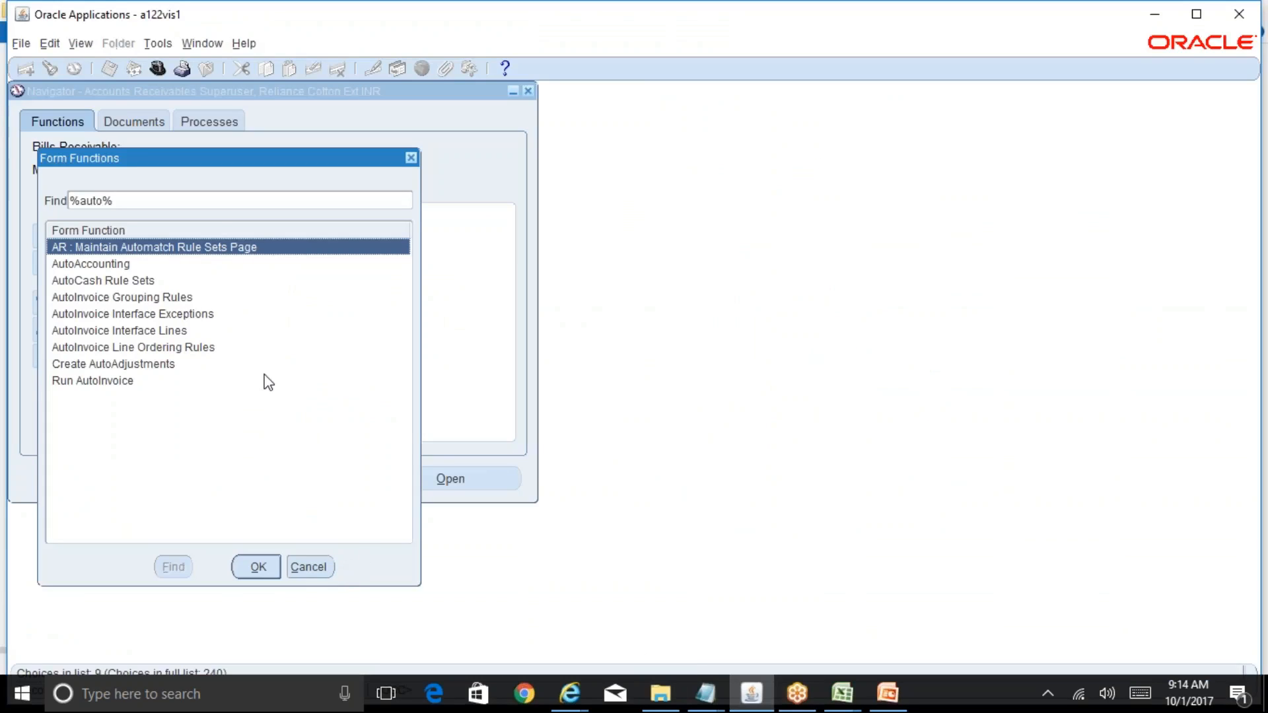
- Search the form functions for %auto%lock% and dismiss the function list
click(136, 200)
text(l)
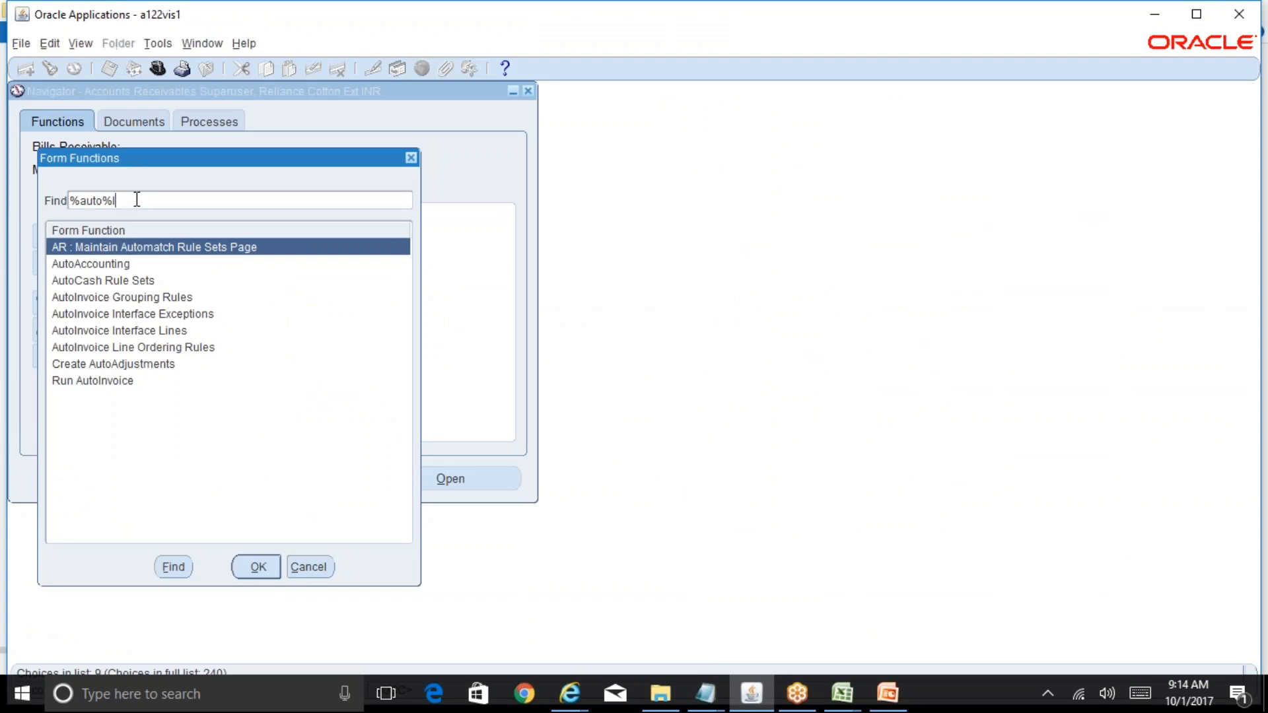
text(ock%)
key(Return)
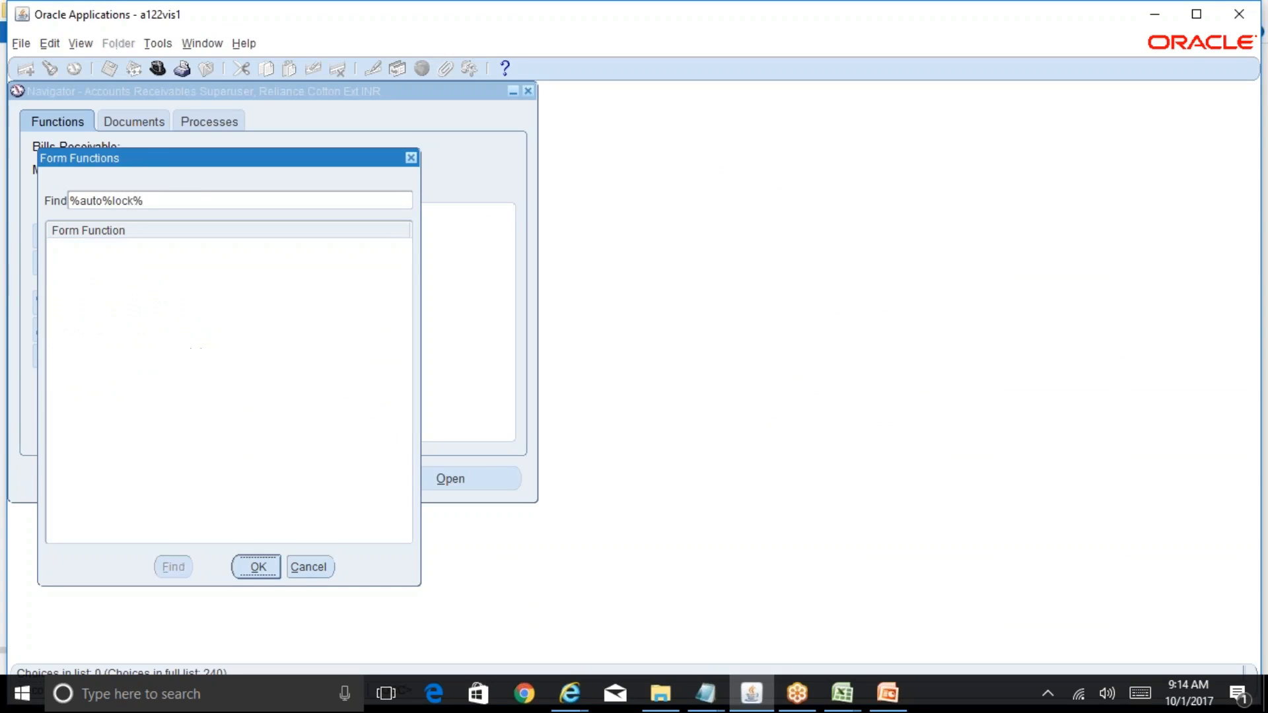
key(Escape)
- Search the form functions for %trans%, open Lockbox Transmission History, examine its columns, and close the form
key(ctrl+l)
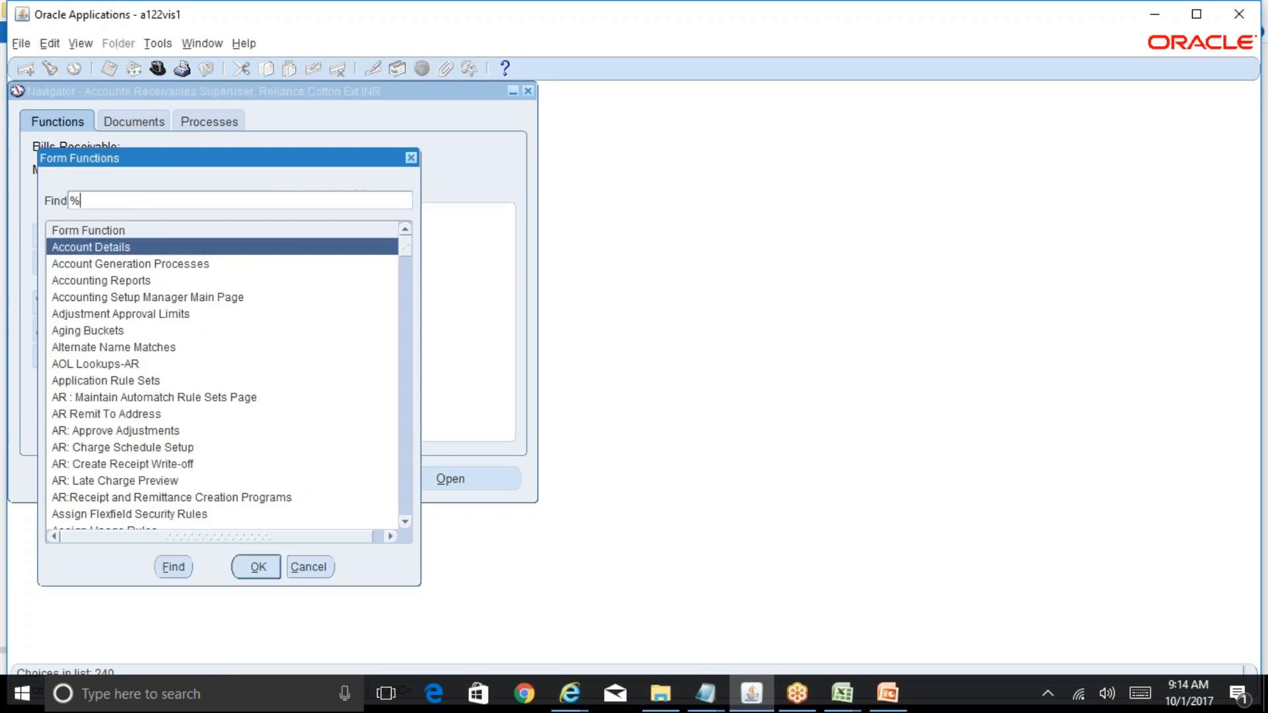
text(trans%)
key(Return)
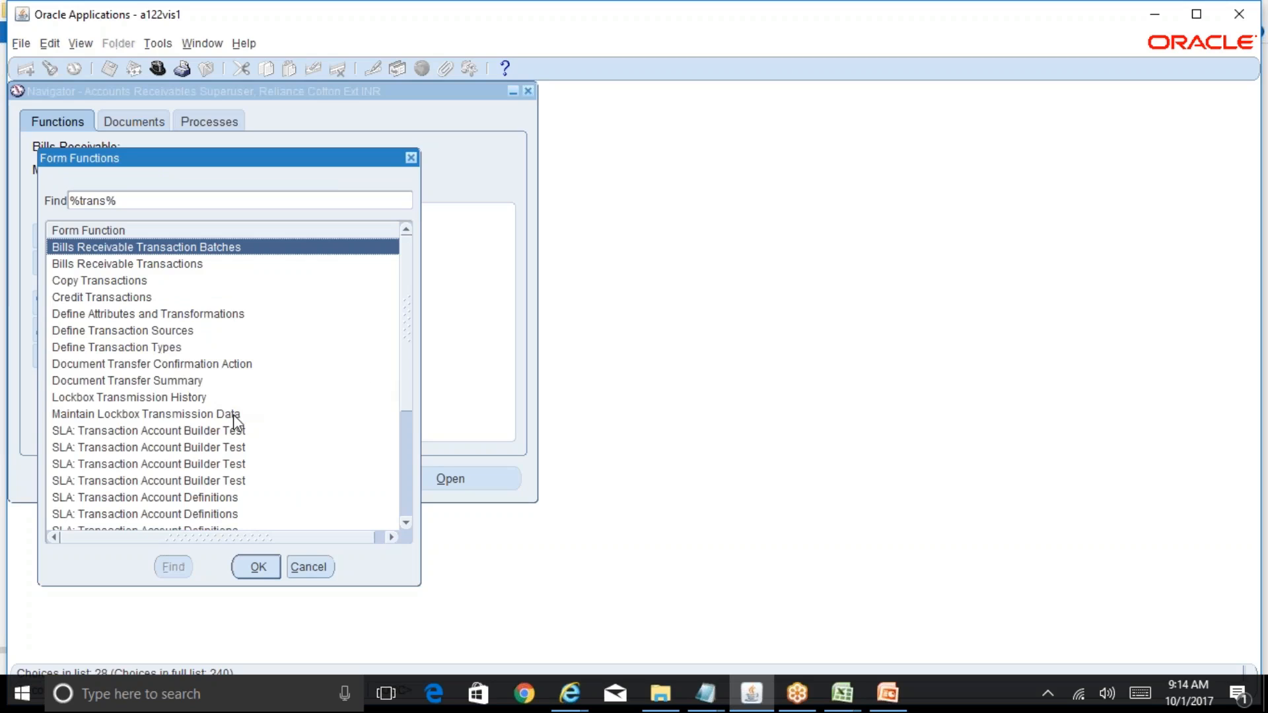
drag(405, 393, 211, 369)
double_click(203, 396)
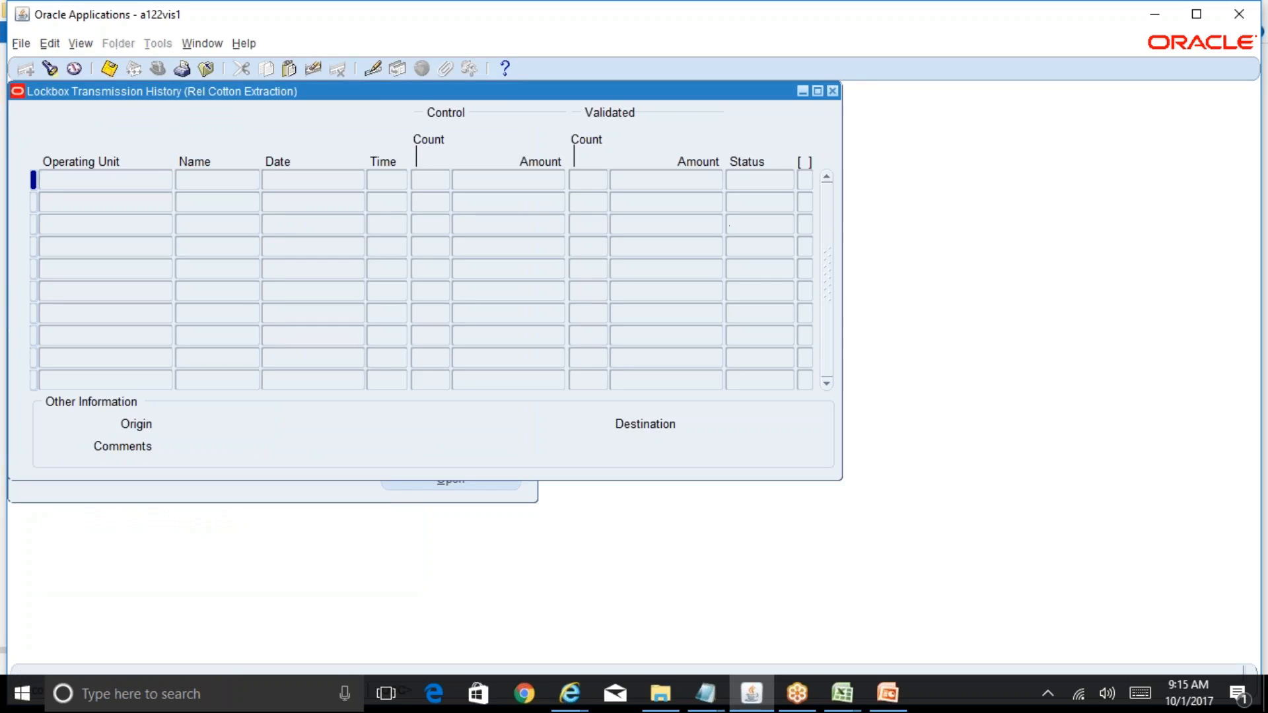
click(833, 91)
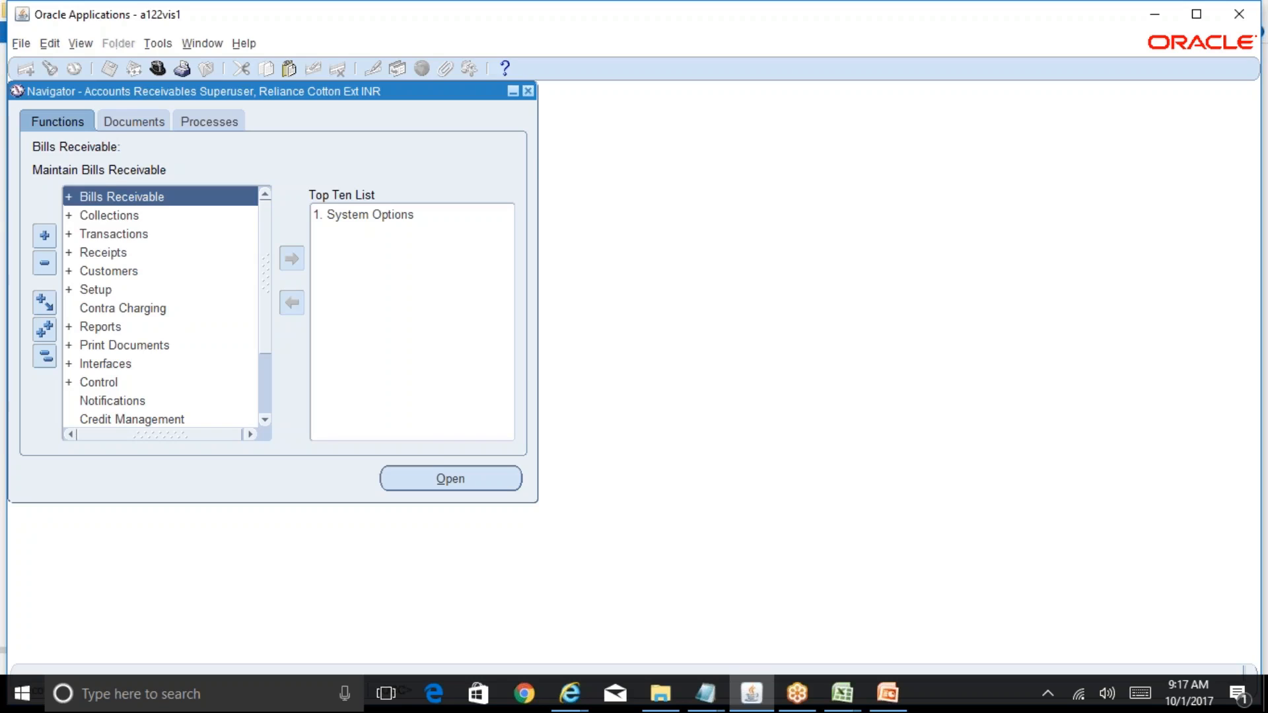
key(XF86AudioMute)
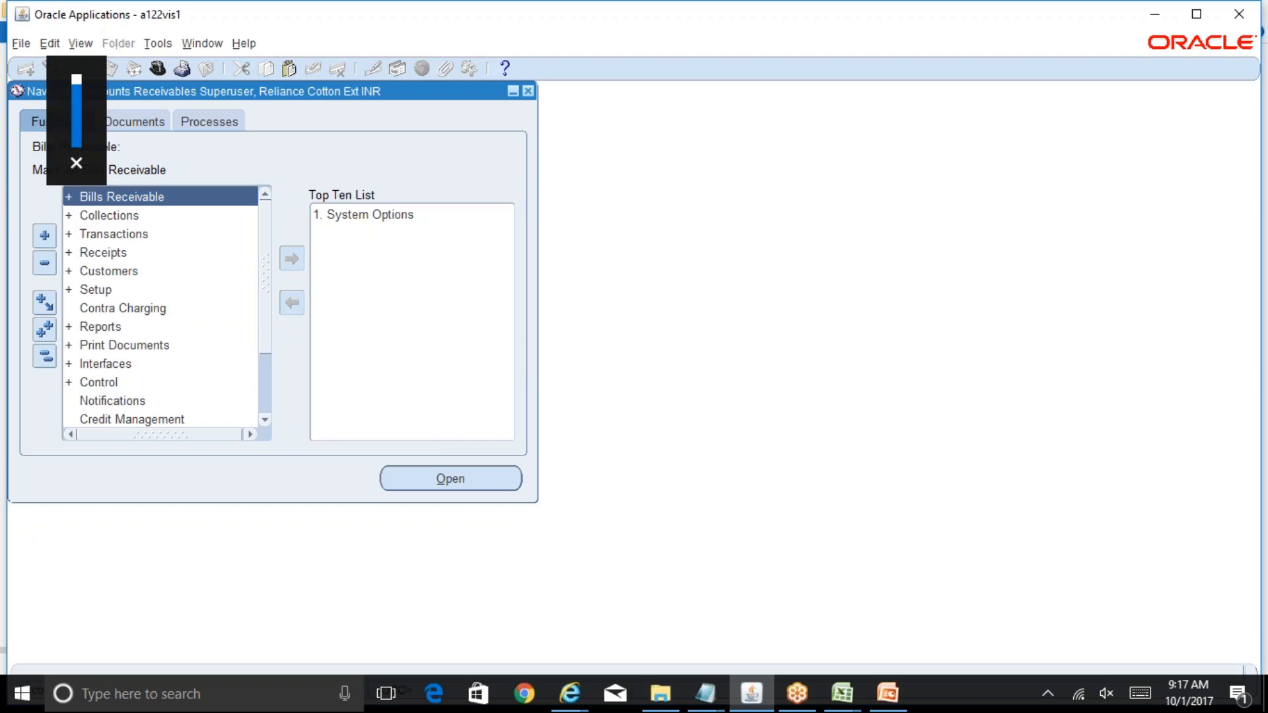
key(XF86AudioMute)
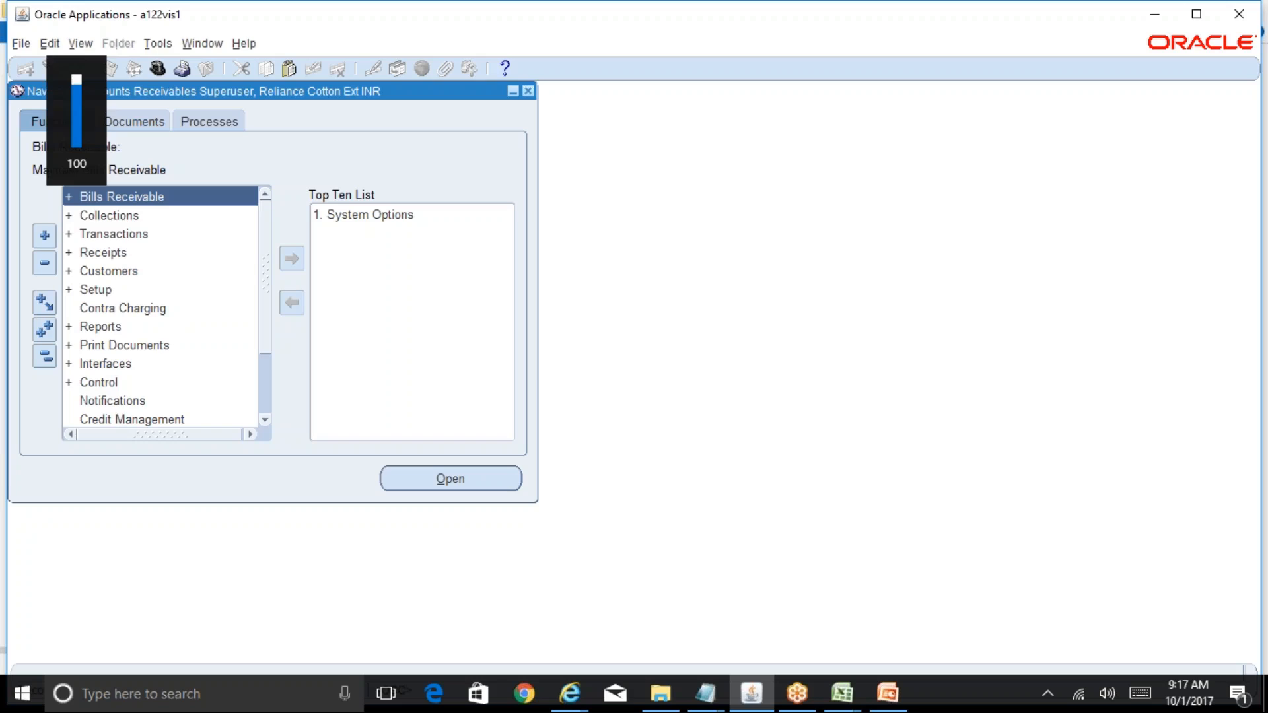